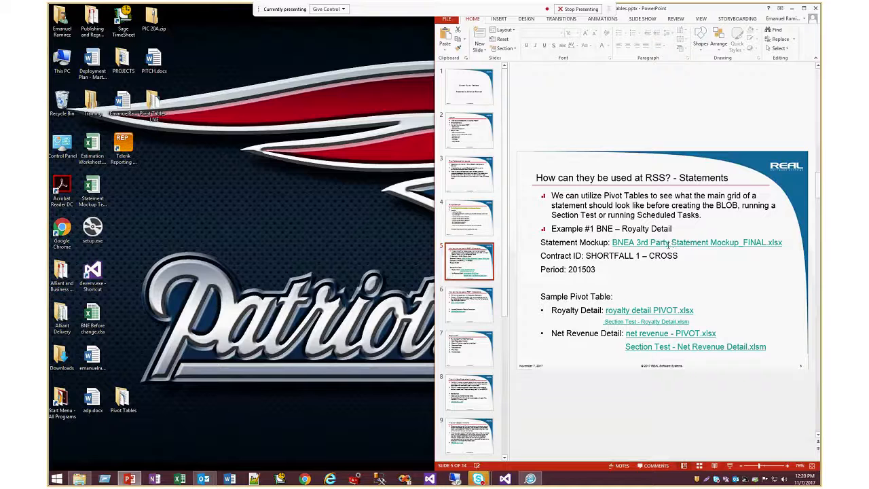
# Open the linked BNEA 3rd Party Statement Mockup_FINAL.xlsx workbook from the slide and return to the presentation.
pyautogui.rightClick(668, 242)
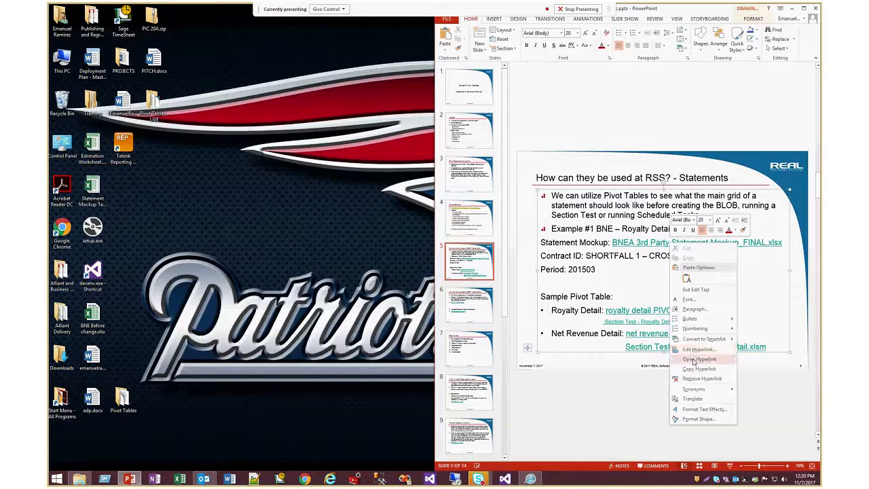
pyautogui.click(692, 358)
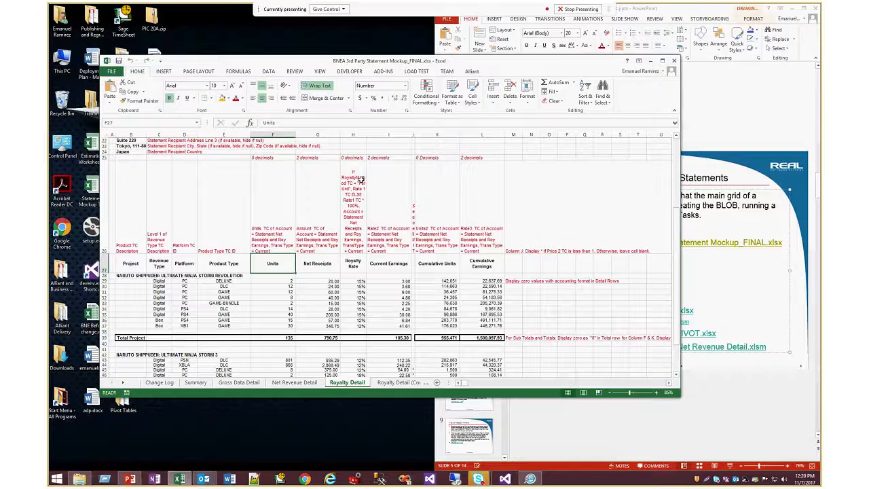
pyautogui.click(725, 280)
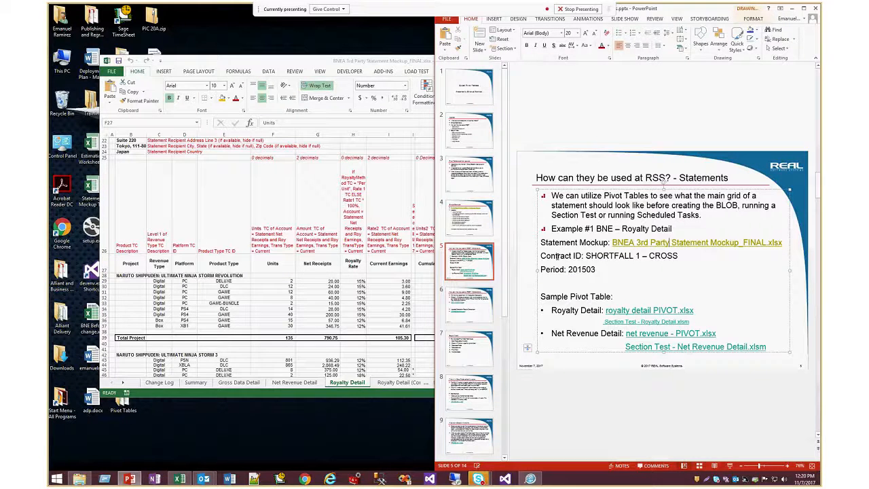
pyautogui.click(593, 279)
# Open the linked Section Test - Royalty Detail.xlsm workbook, enable its content, and move its window off the slide's links.
pyautogui.rightClick(621, 321)
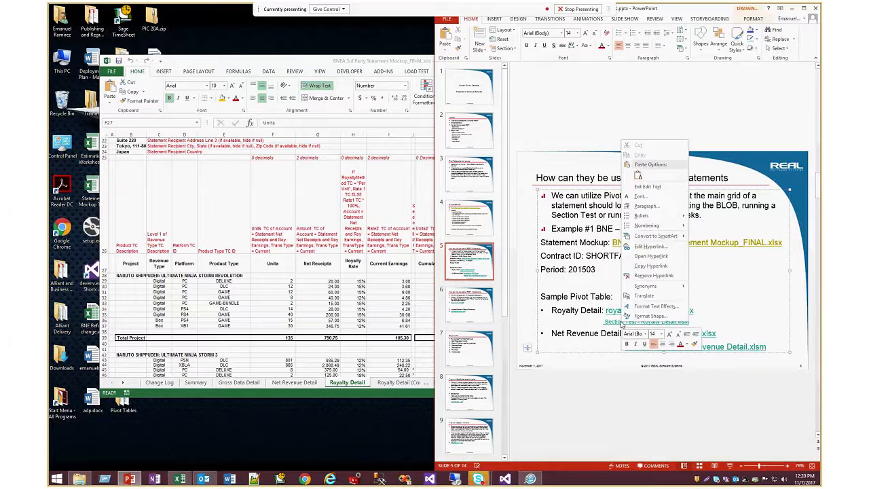
pyautogui.click(651, 256)
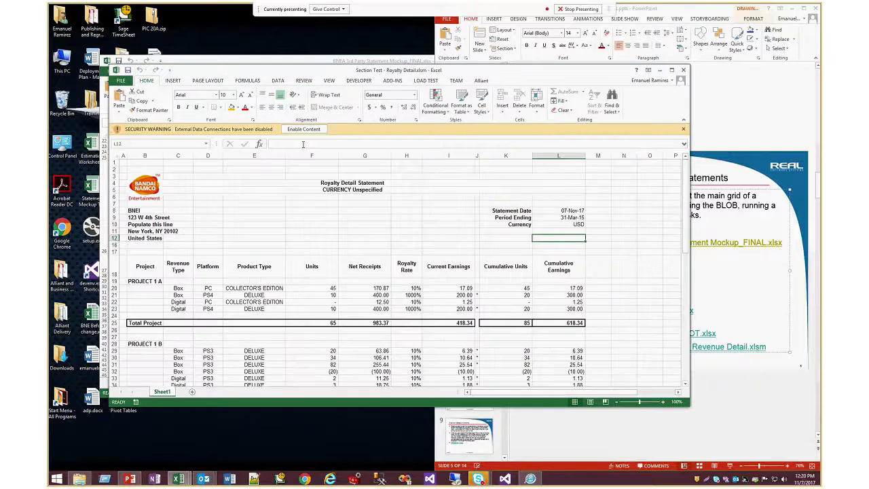
pyautogui.click(314, 133)
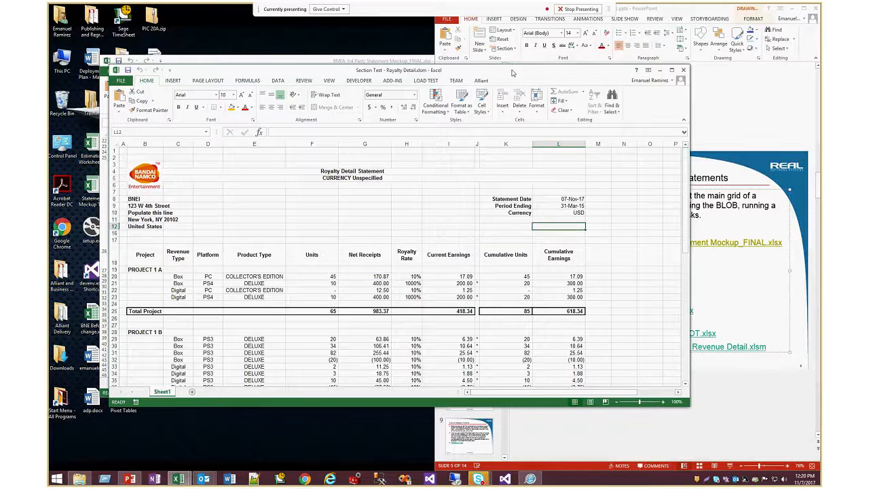
pyautogui.moveTo(513, 73); pyautogui.dragTo(453, 94)
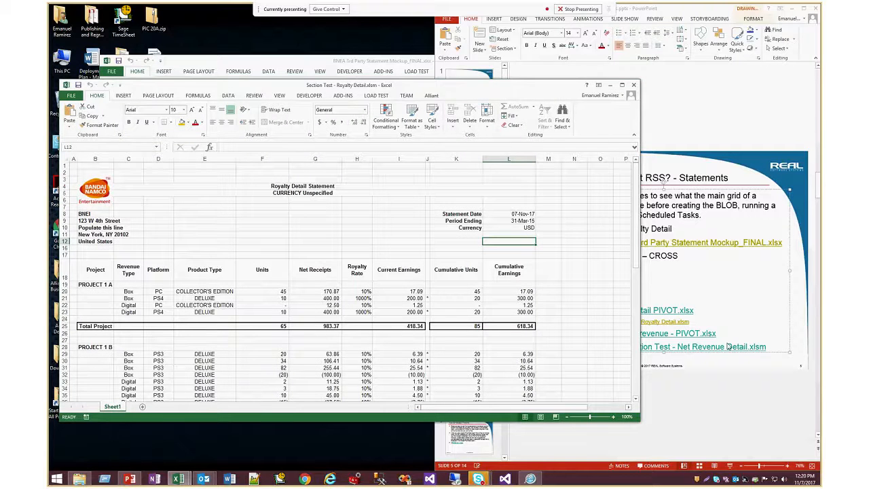
# Open the linked royalty detail PIVOT.xlsx workbook from the slide and shift its window so the section test stays reachable.
pyautogui.click(659, 307)
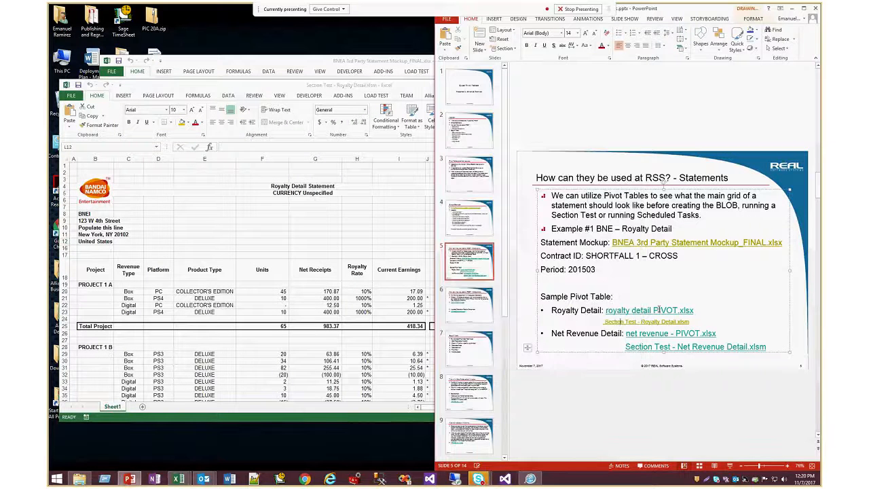
pyautogui.rightClick(661, 307)
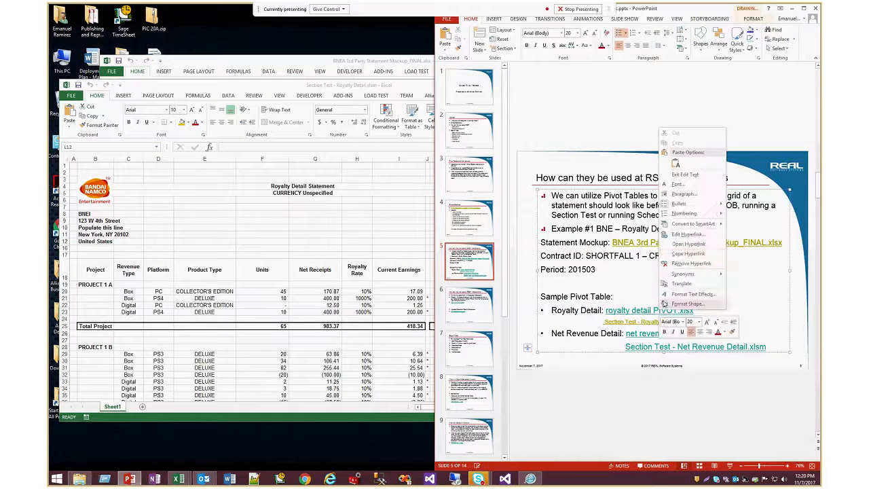
pyautogui.click(687, 244)
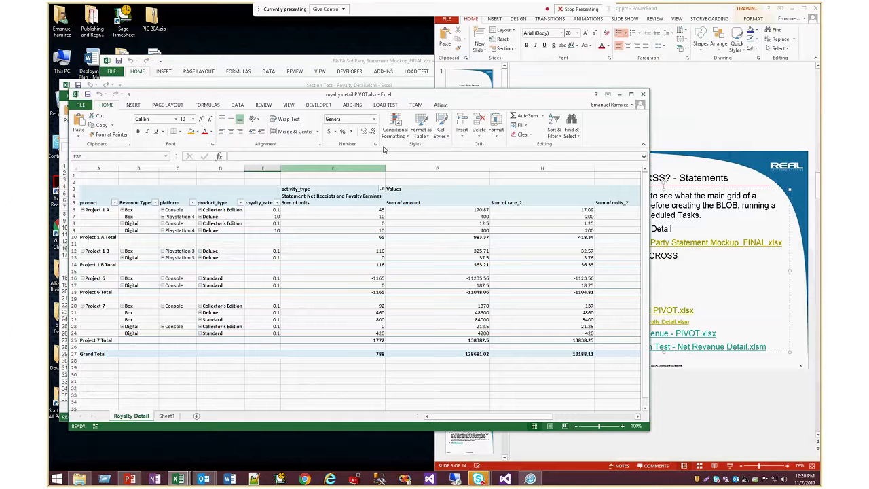
pyautogui.moveTo(404, 99); pyautogui.dragTo(523, 116)
# Compare the Project 1 A units in the section test statement with the Sum of units values in the pivot workbook.
pyautogui.click(80, 328)
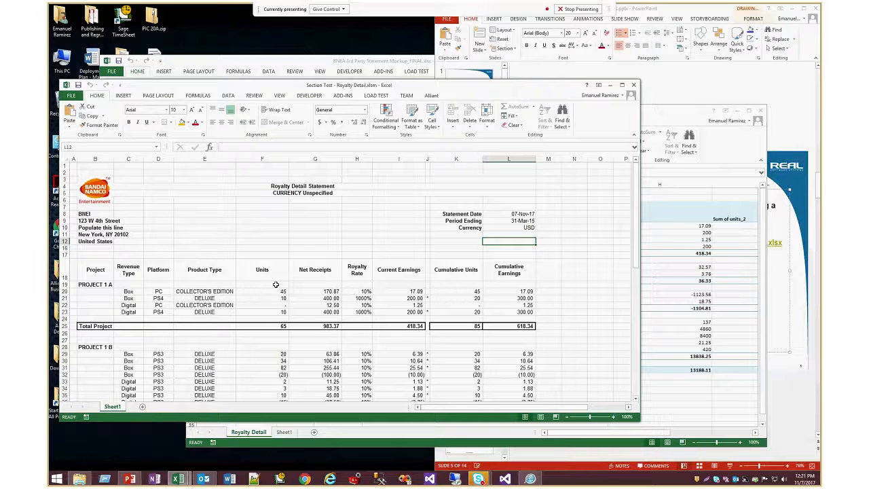
pyautogui.click(265, 275)
pyautogui.moveTo(257, 292); pyautogui.dragTo(257, 306)
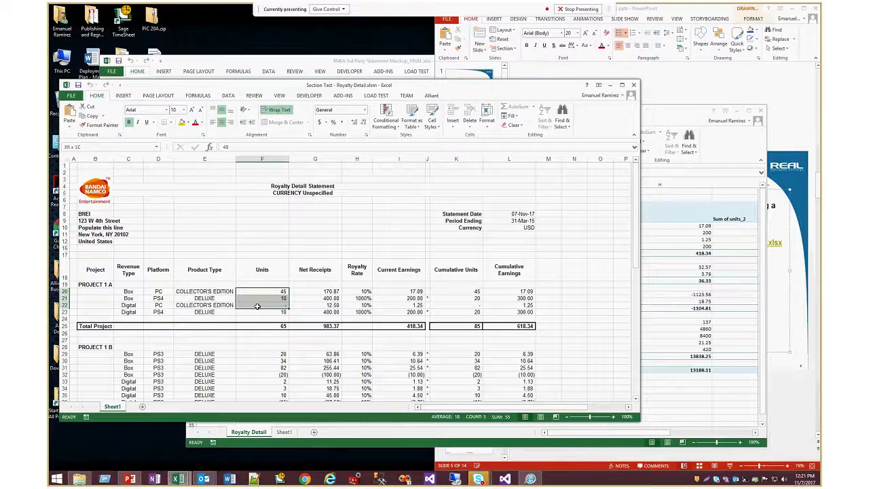
pyautogui.click(734, 326)
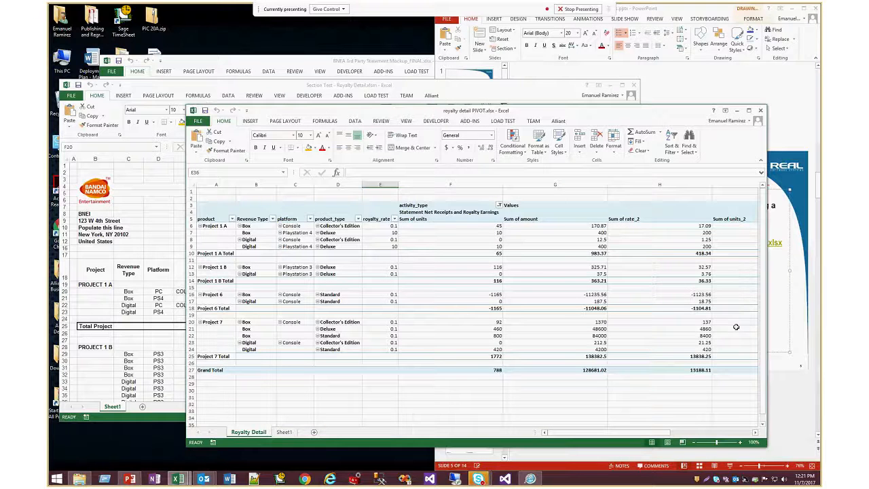
pyautogui.moveTo(479, 227); pyautogui.dragTo(483, 256)
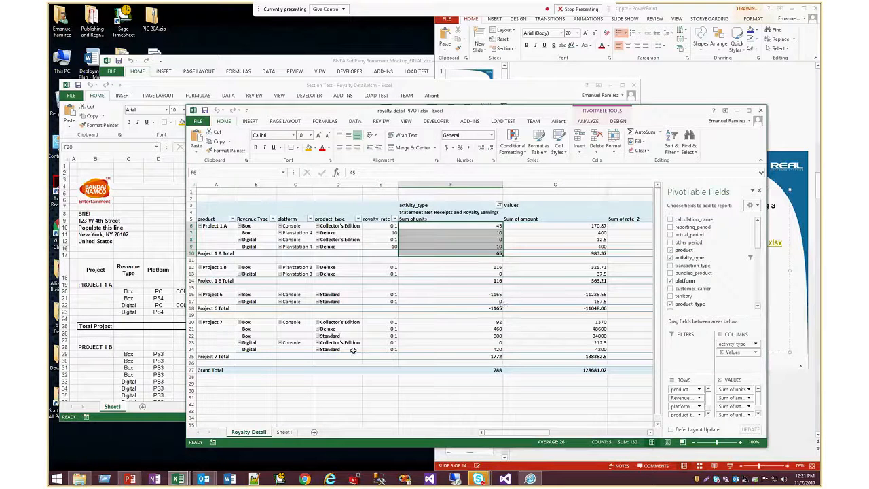
pyautogui.click(107, 351)
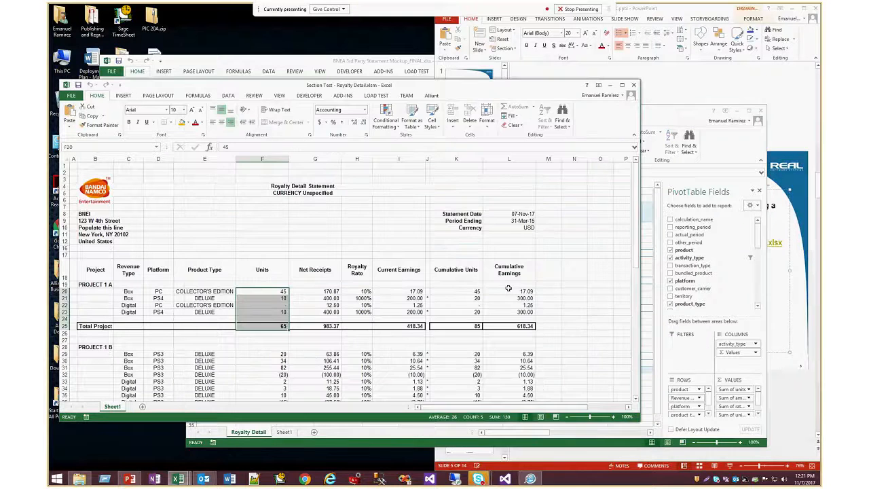
pyautogui.click(647, 273)
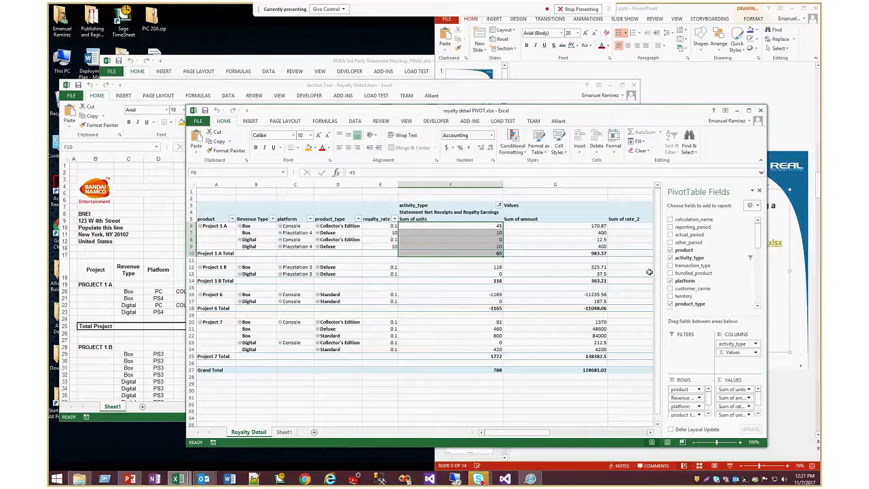
# Insert a PivotTable on a new worksheet from the full data range on Sheet1 of the pivot workbook.
pyautogui.click(292, 431)
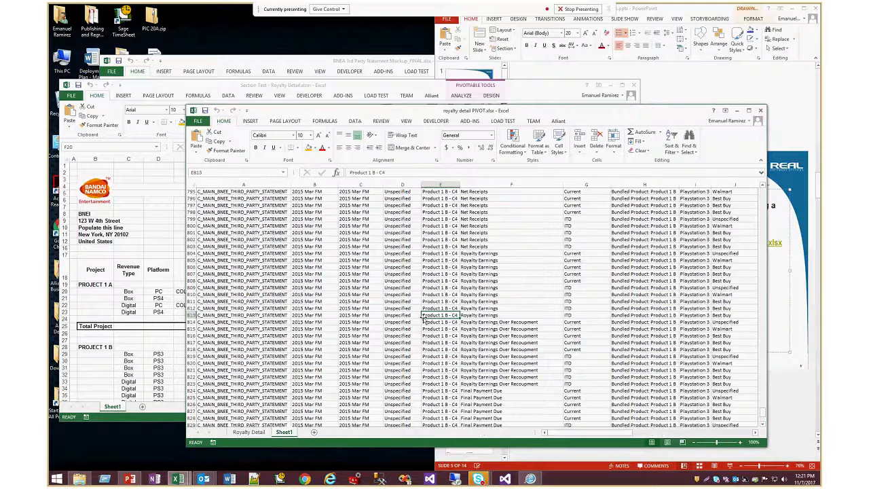
pyautogui.doubleClick(547, 118)
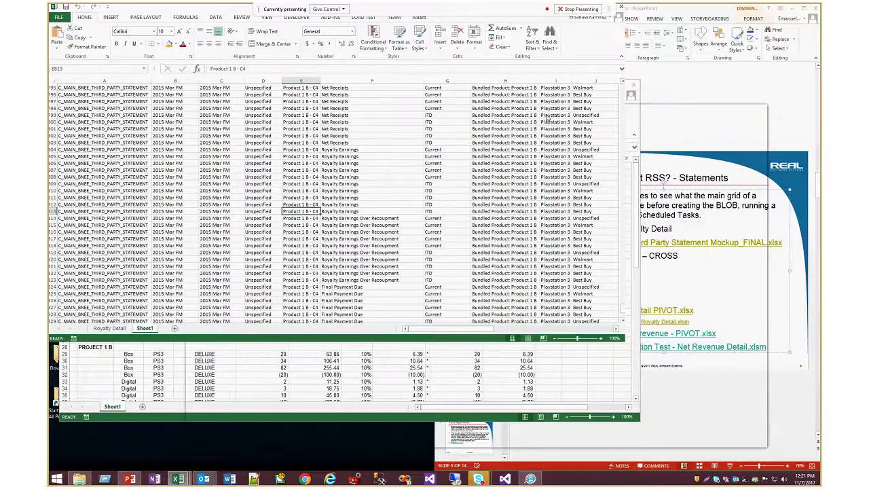
pyautogui.moveTo(543, 456); pyautogui.dragTo(641, 441)
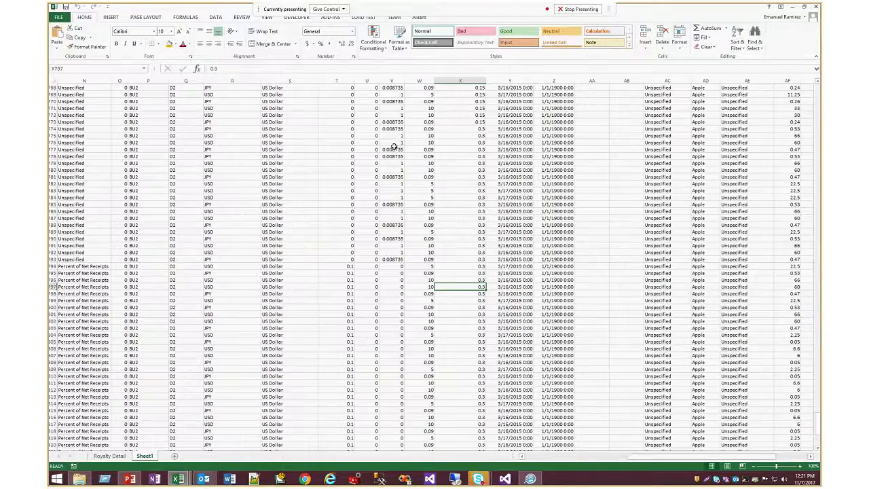
pyautogui.click(110, 17)
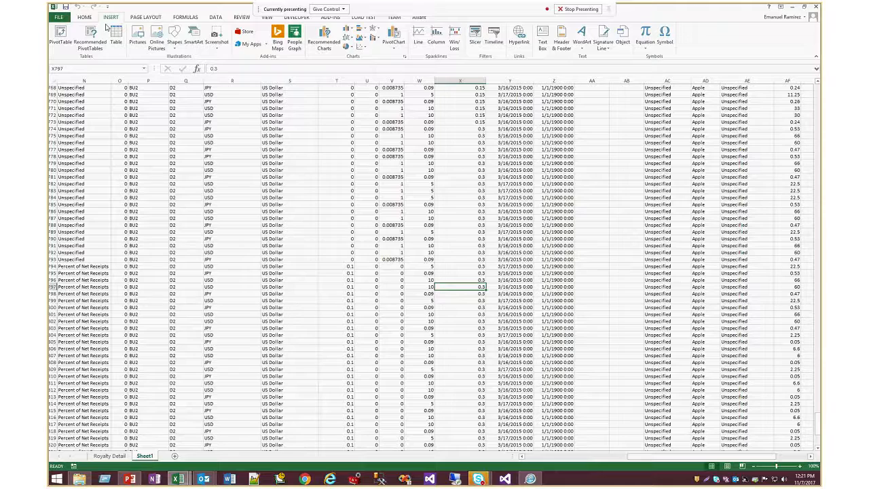
pyautogui.click(57, 46)
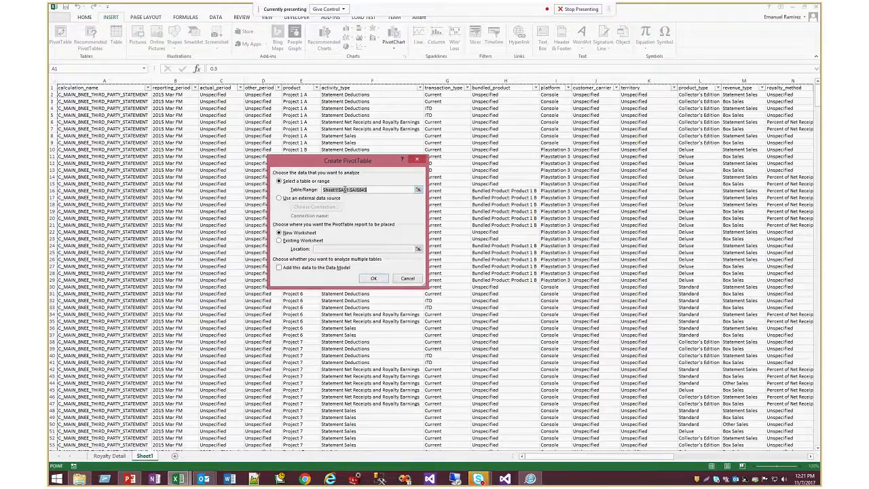
pyautogui.click(372, 279)
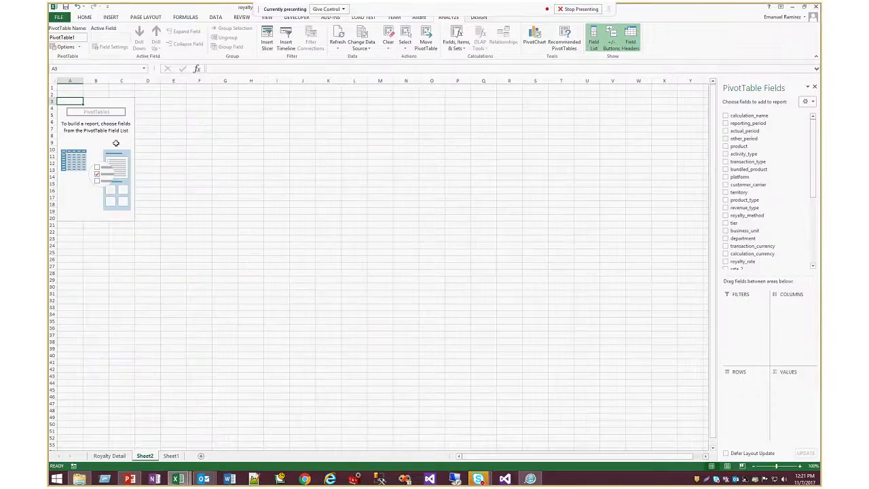
# Minimize the section test workbook and arrange the pivot workbook and the statement mockup side by side.
pyautogui.click(330, 142)
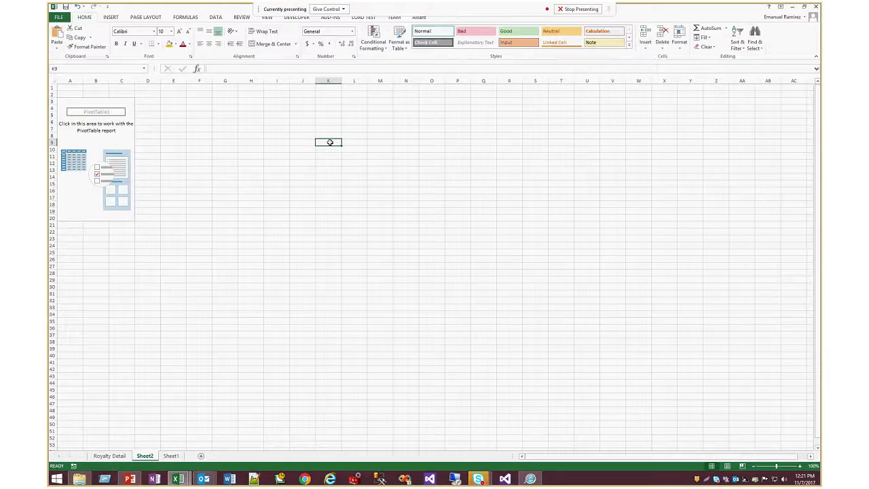
pyautogui.press('super+Right')
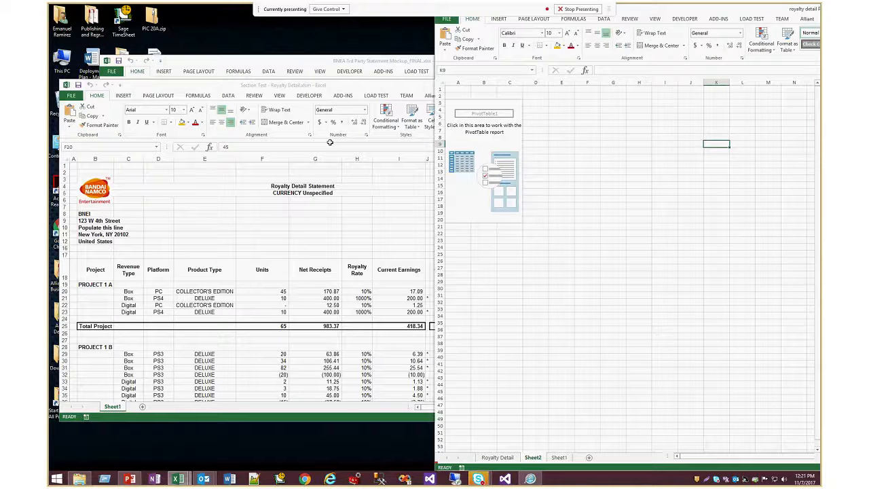
pyautogui.click(330, 142)
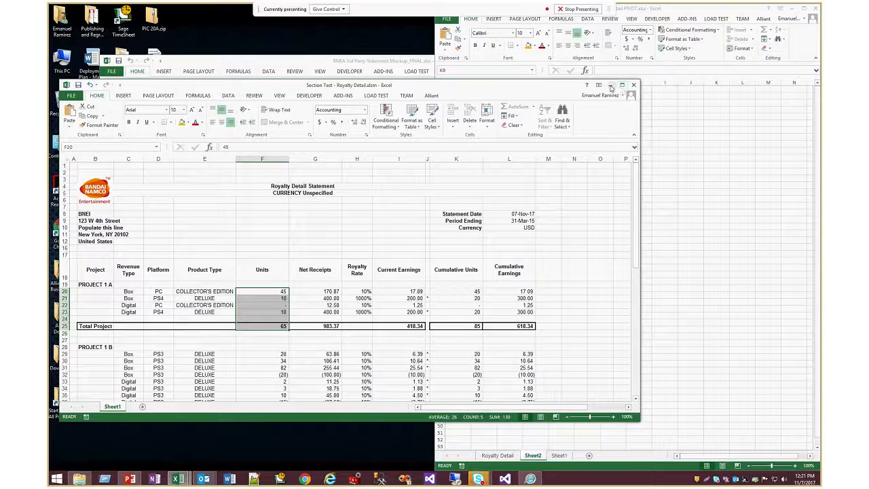
pyautogui.click(610, 86)
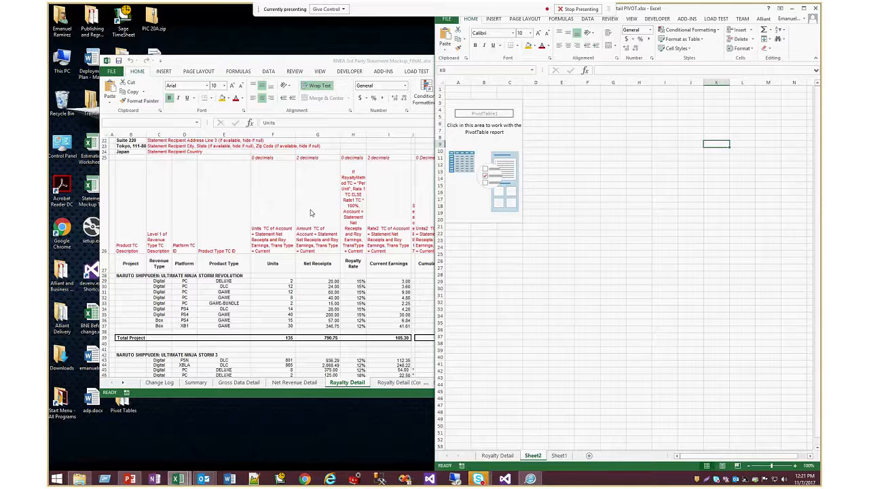
pyautogui.click(310, 213)
pyautogui.press('super+Left')
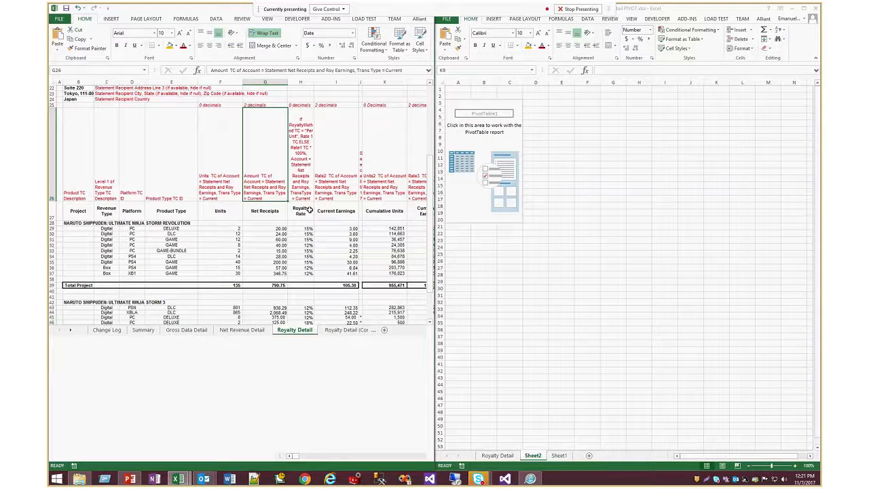
# Add the product field to the new PivotTable's rows, following the mockup's Project column definition.
pyautogui.click(83, 193)
pyautogui.scroll(1, 86, 249)
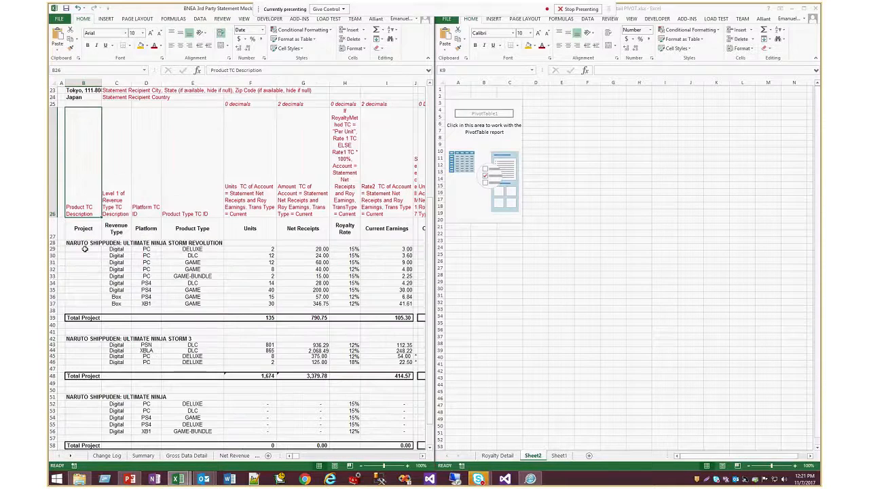
pyautogui.click(462, 207)
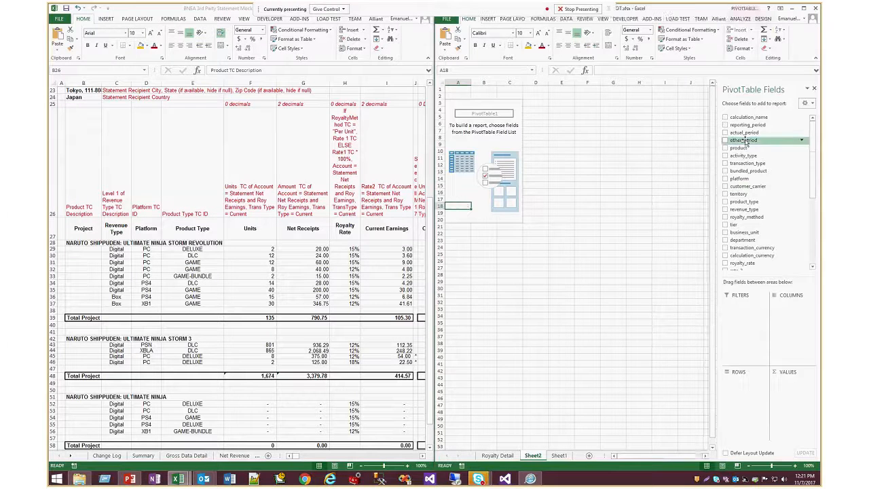
pyautogui.click(725, 148)
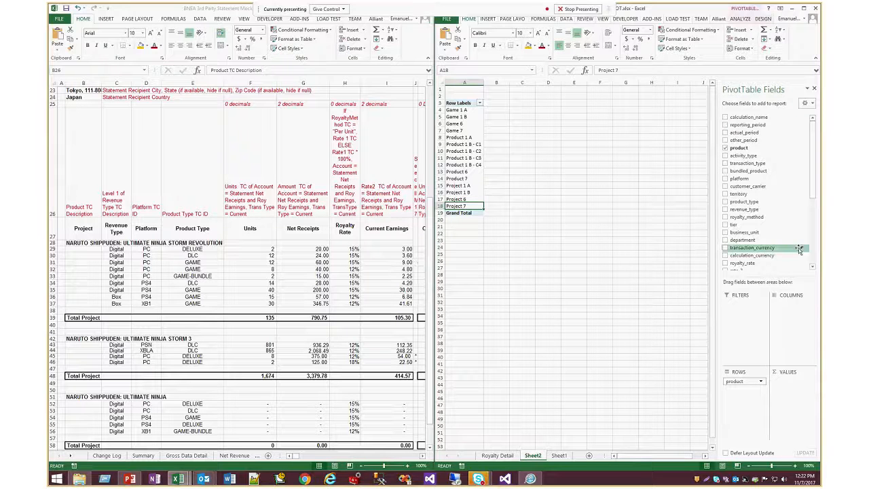
# Add the units field to the PivotTable as summed values and review the resulting product rows.
pyautogui.moveTo(814, 188); pyautogui.dragTo(811, 257)
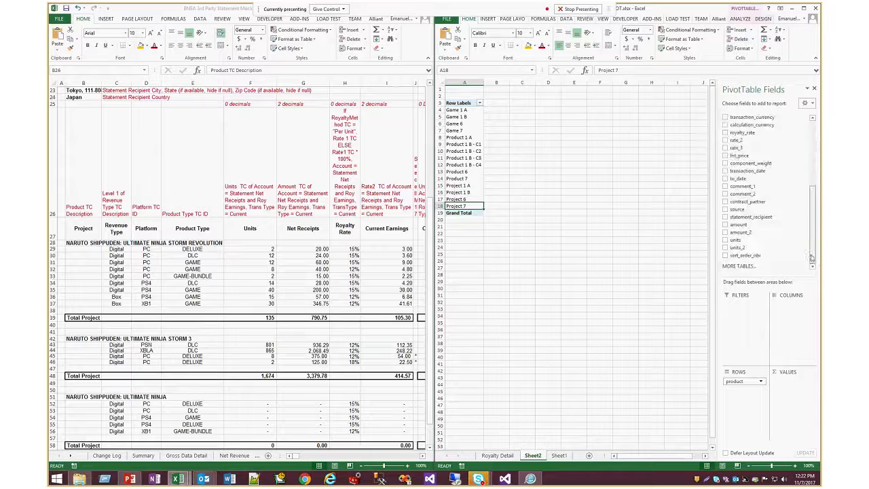
pyautogui.click(726, 240)
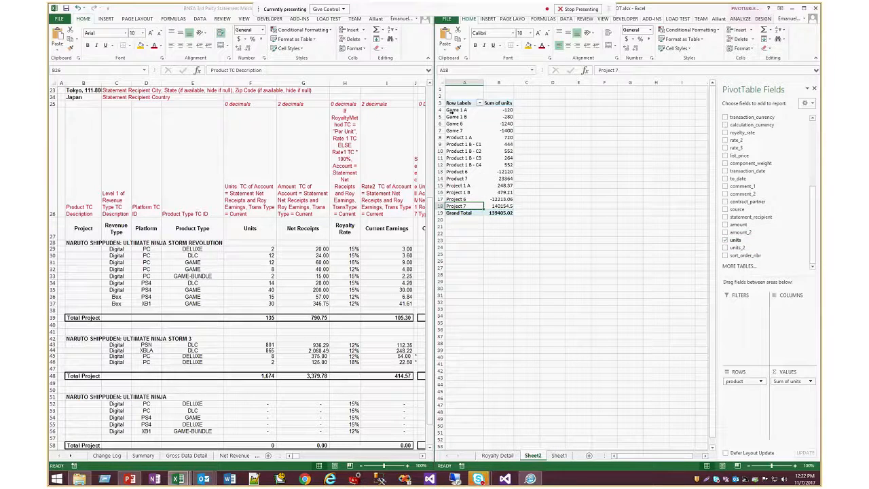
pyautogui.moveTo(454, 110); pyautogui.dragTo(465, 205)
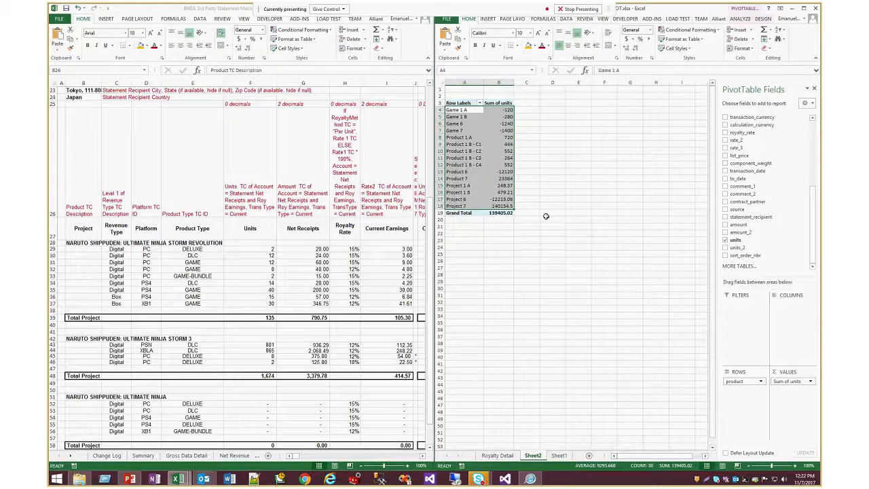
pyautogui.click(499, 177)
# Add the activity_type field to the PivotTable's columns, following the account condition in the mockup's Units column definition.
pyautogui.click(242, 202)
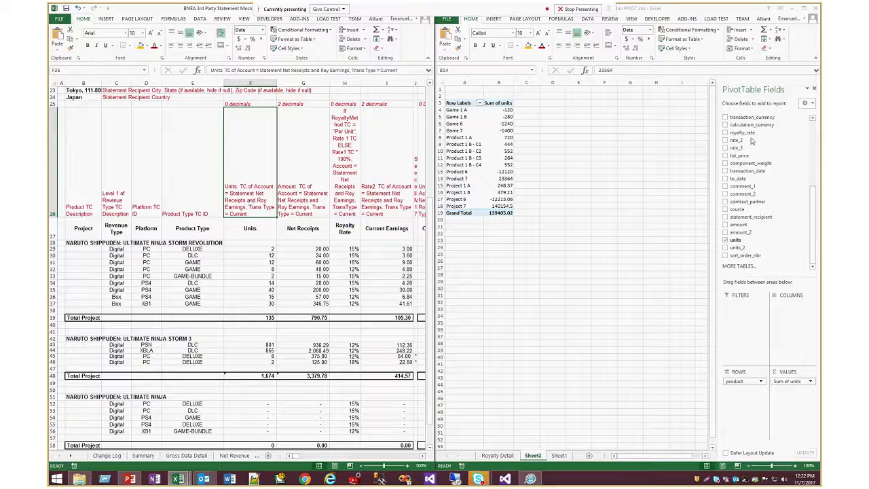
pyautogui.moveTo(814, 228); pyautogui.dragTo(816, 148)
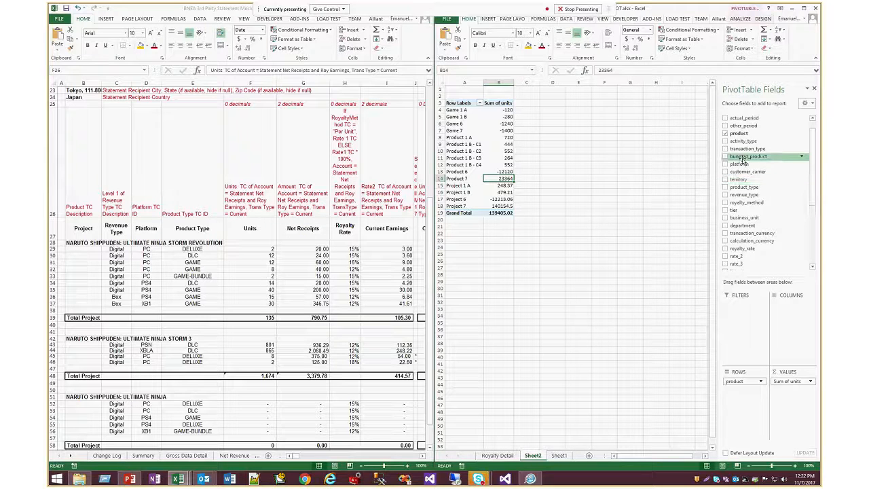
pyautogui.moveTo(743, 141); pyautogui.dragTo(800, 328)
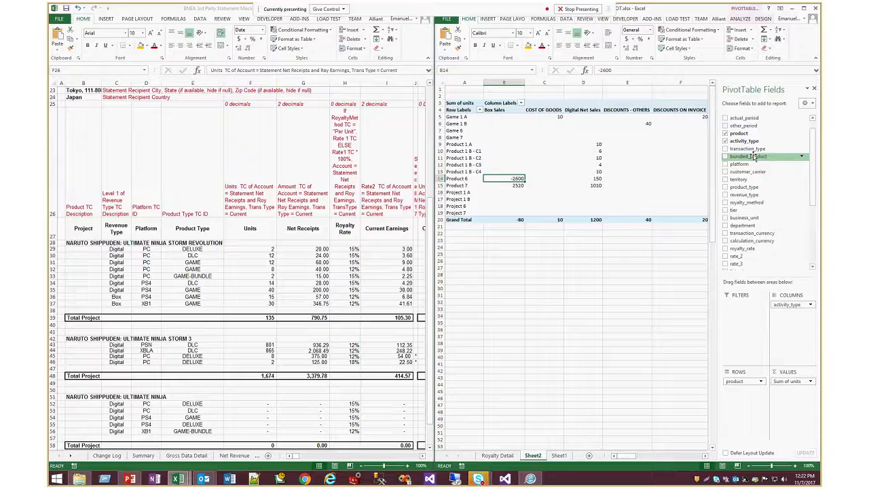
# Filter the activity_type field to show only Statement Net Receipts and Royalty Earnings.
pyautogui.click(802, 140)
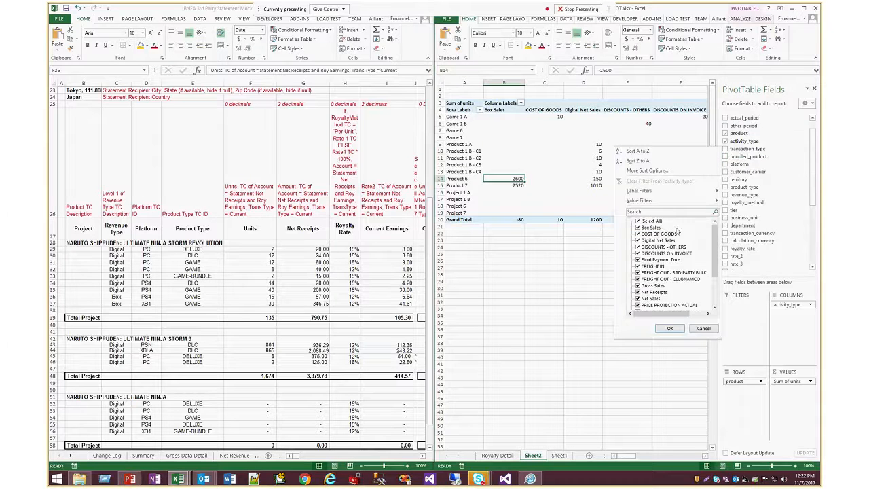
pyautogui.click(636, 221)
pyautogui.scroll(-3, 712, 270)
pyautogui.click(638, 293)
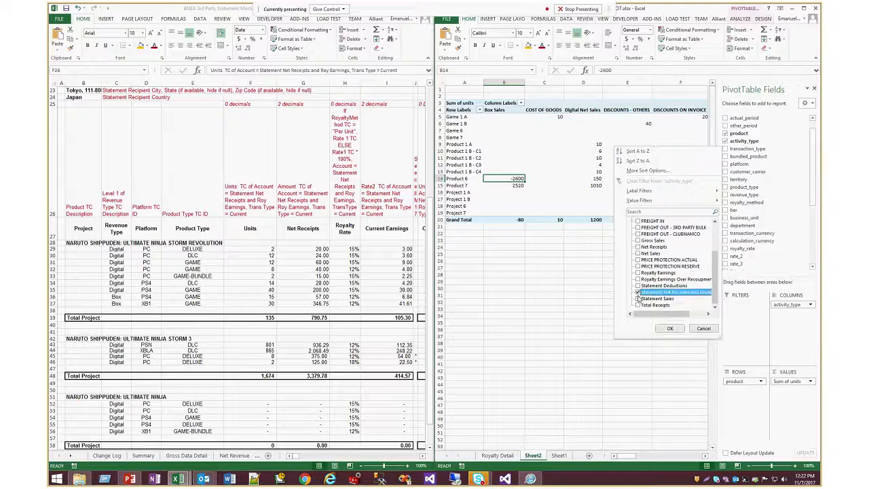
pyautogui.click(670, 329)
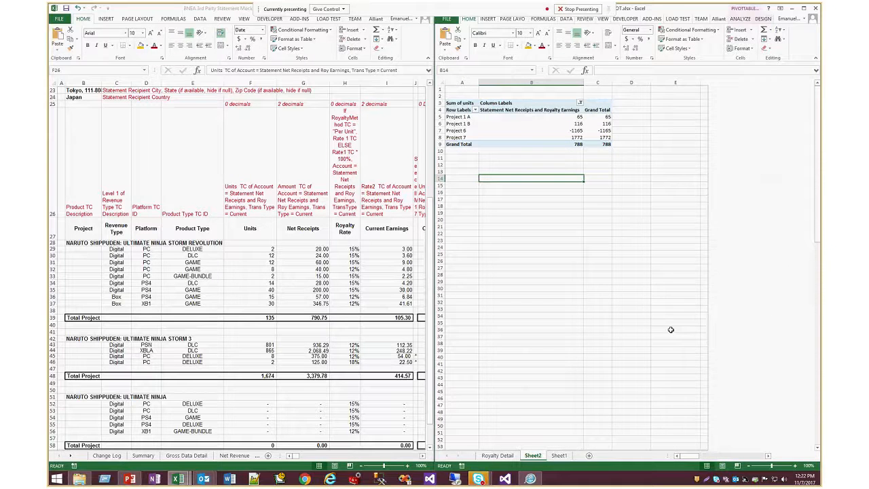
pyautogui.click(570, 131)
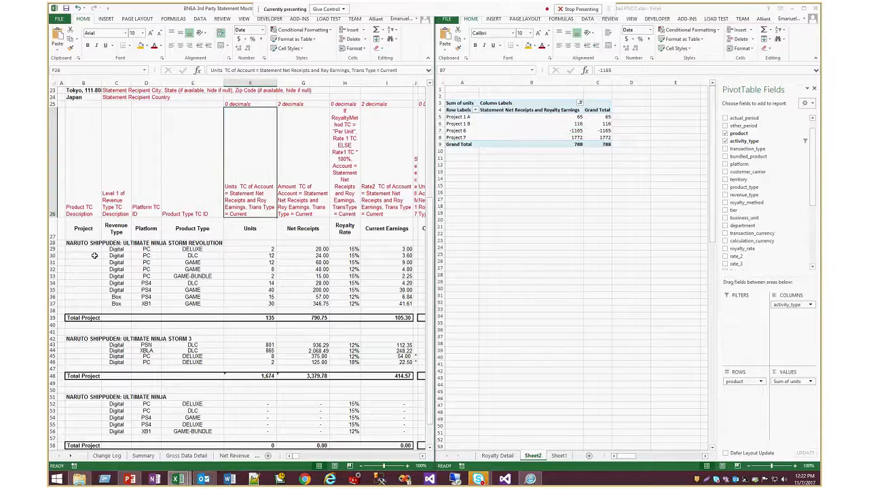
# Check the mockup's Revenue Type, Platform and Product Type definitions, and add the revenue_type field to the PivotTable rows beneath product.
pyautogui.click(111, 194)
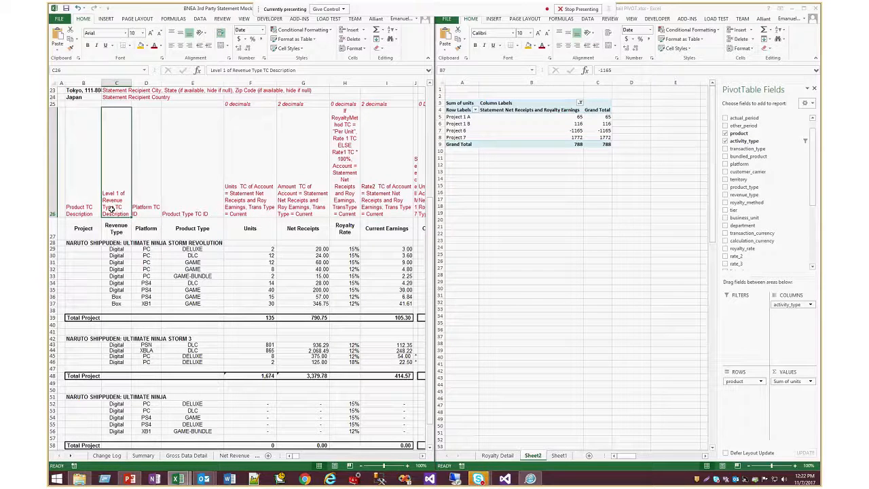
pyautogui.click(141, 213)
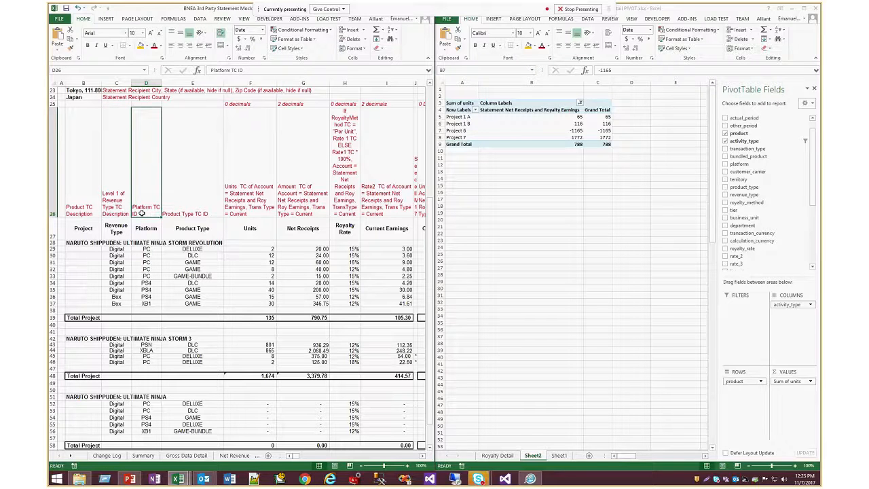
pyautogui.click(182, 213)
pyautogui.click(469, 120)
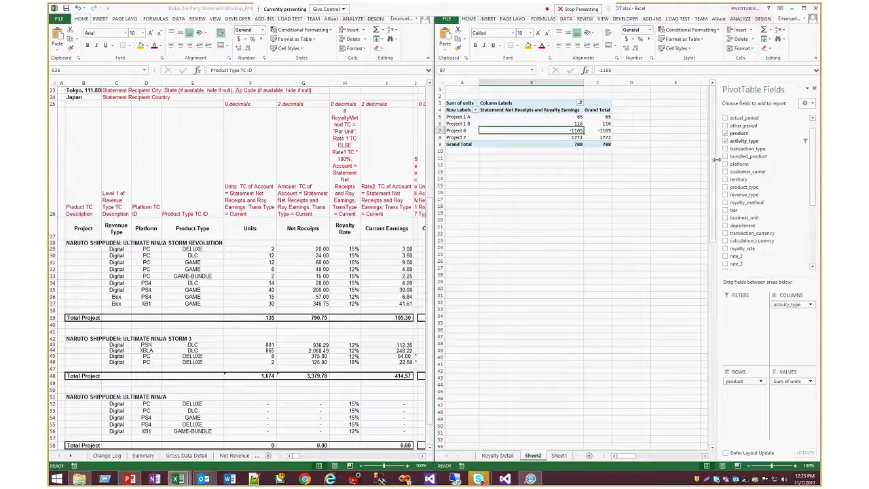
pyautogui.click(726, 194)
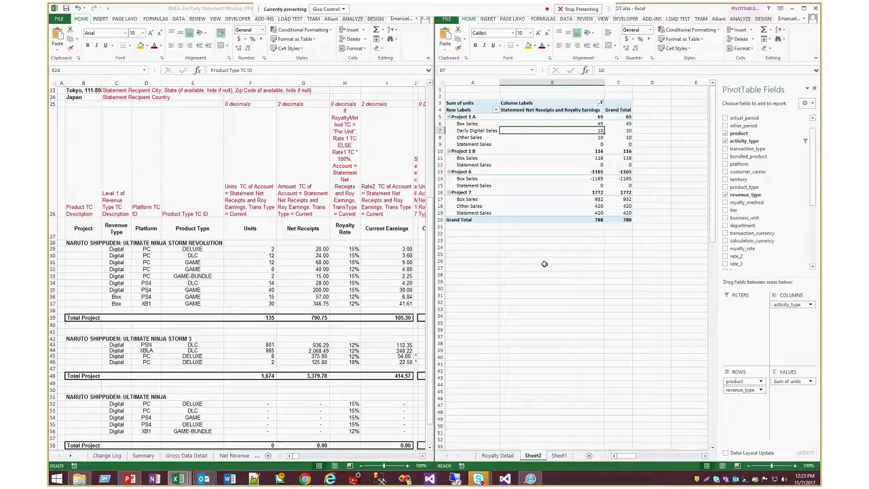
pyautogui.click(486, 125)
pyautogui.click(480, 130)
pyautogui.click(478, 137)
pyautogui.click(478, 147)
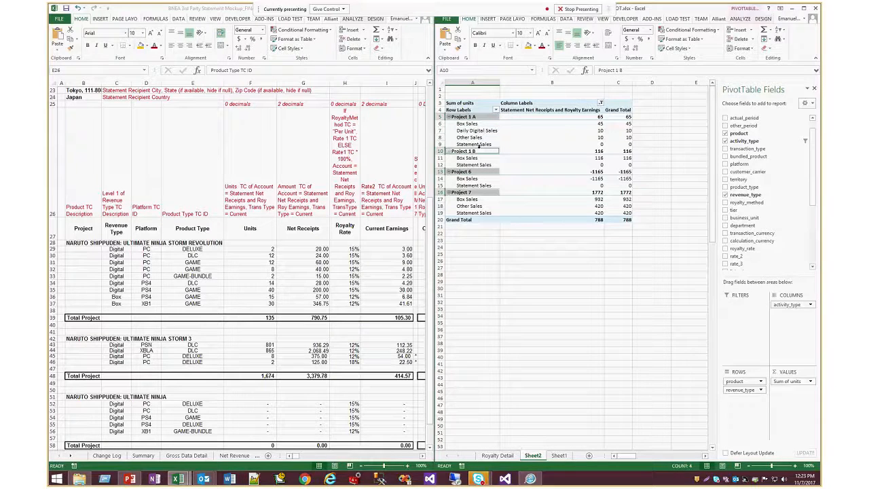
# Switch to Alliant and examine which level 2 revenue types belong under Box and Digital in the Revenue Types hierarchy.
pyautogui.click(531, 478)
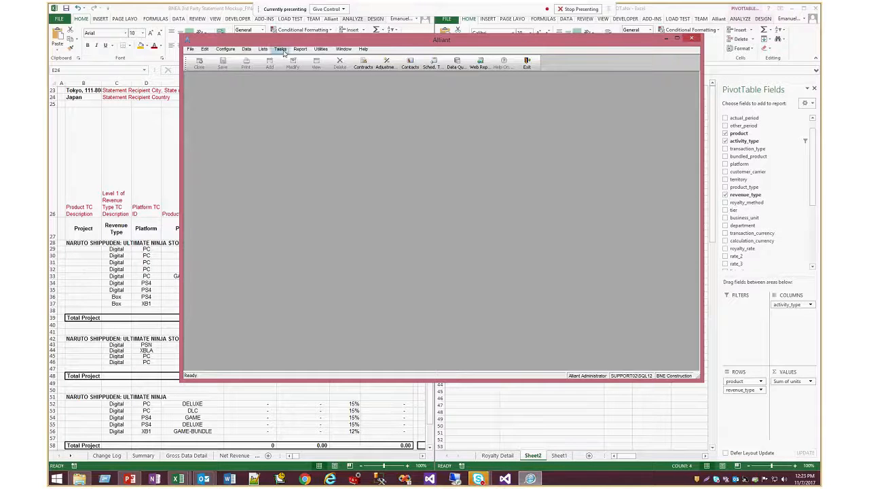
pyautogui.click(247, 49)
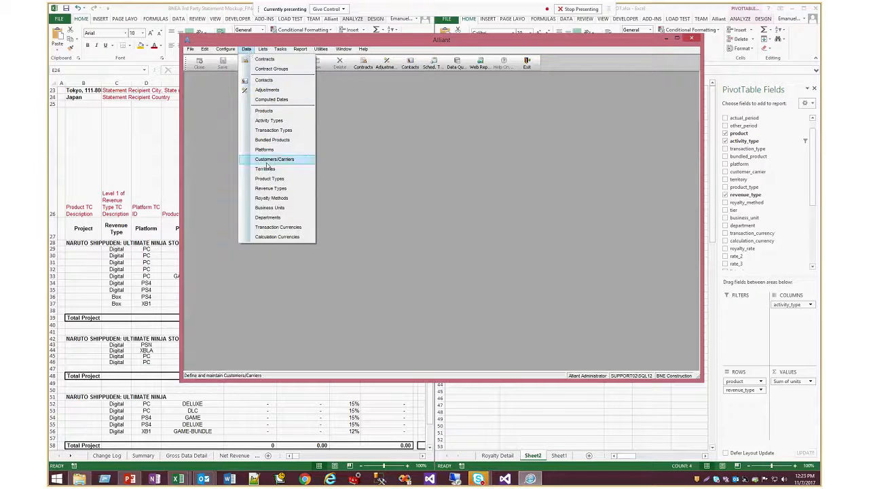
pyautogui.click(264, 188)
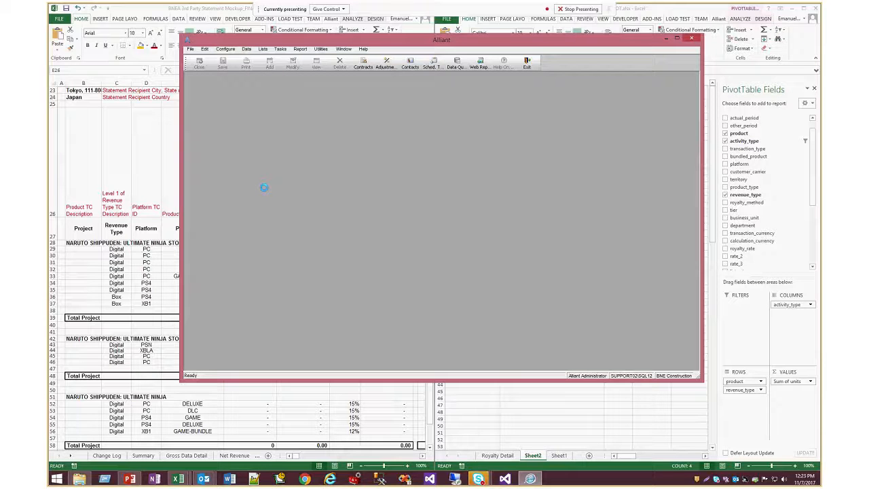
pyautogui.doubleClick(216, 130)
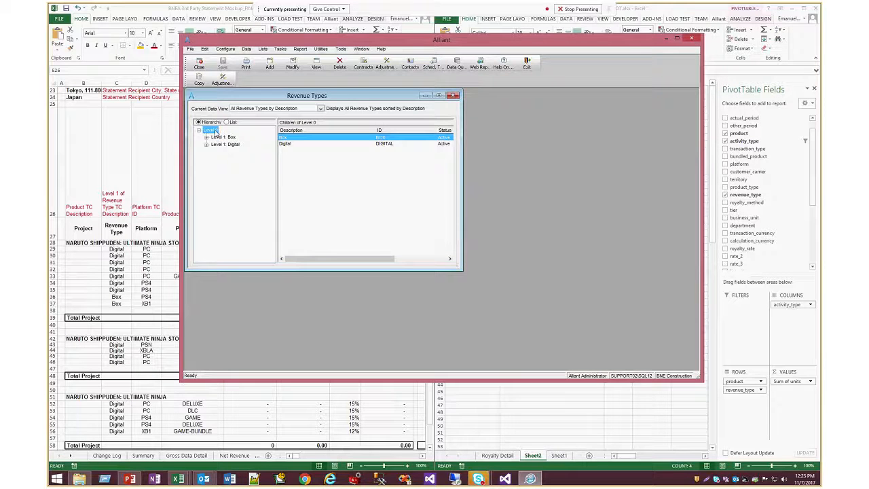
pyautogui.doubleClick(219, 138)
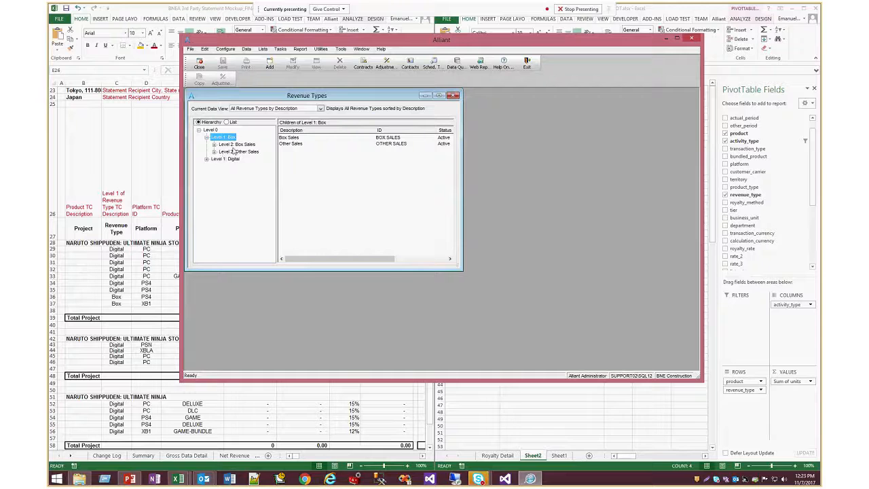
pyautogui.click(235, 146)
pyautogui.click(234, 152)
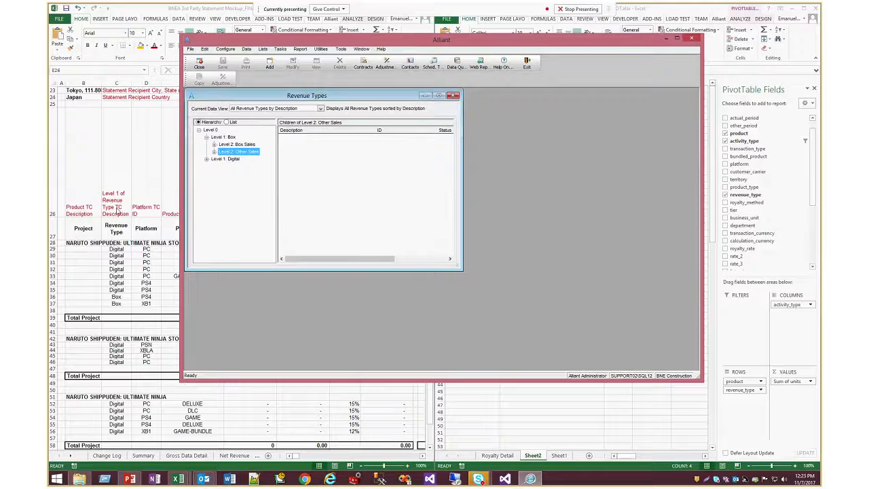
pyautogui.click(215, 162)
pyautogui.doubleClick(214, 162)
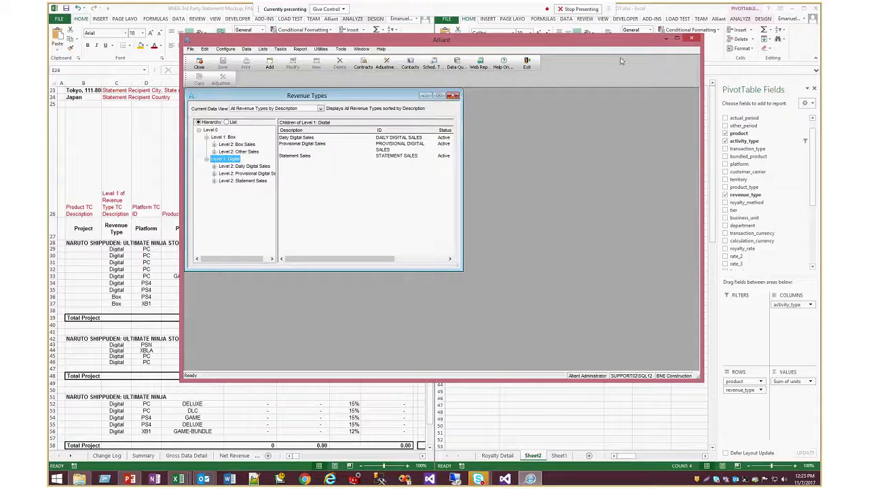
pyautogui.click(666, 40)
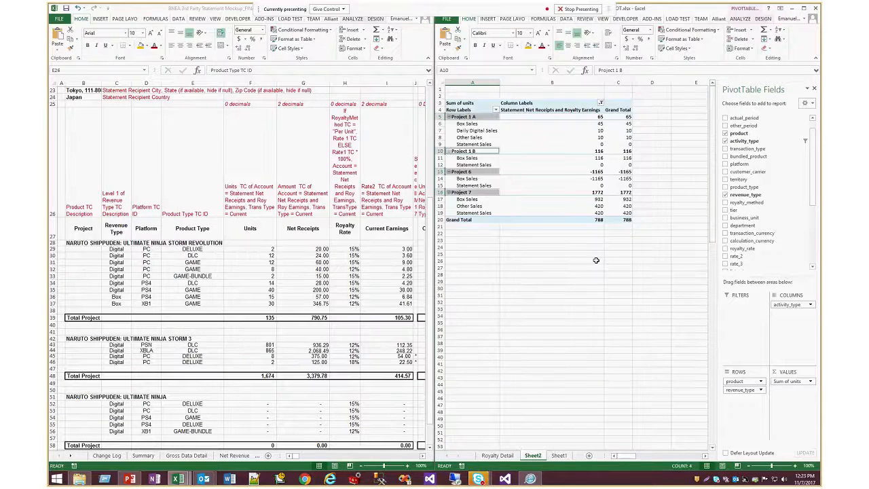
# Group the Box Sales and Other Sales revenue types in the PivotTable rows.
pyautogui.click(484, 125)
pyautogui.click(474, 141)
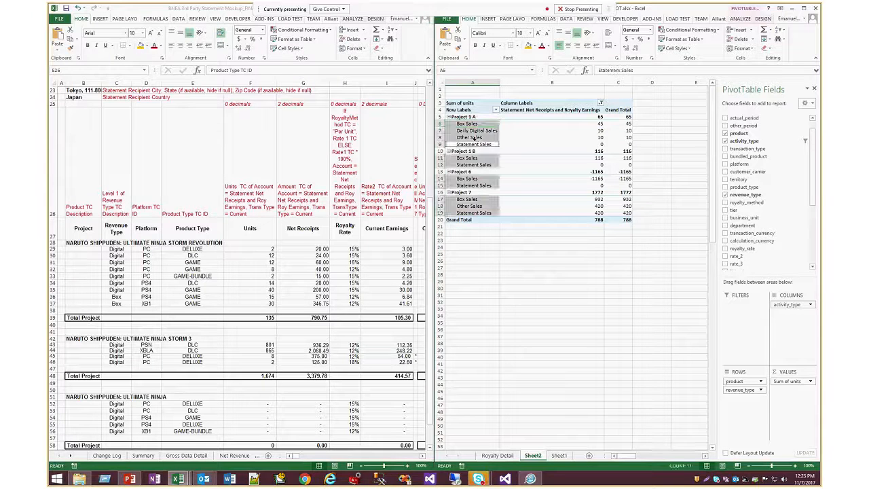
pyautogui.click(470, 125)
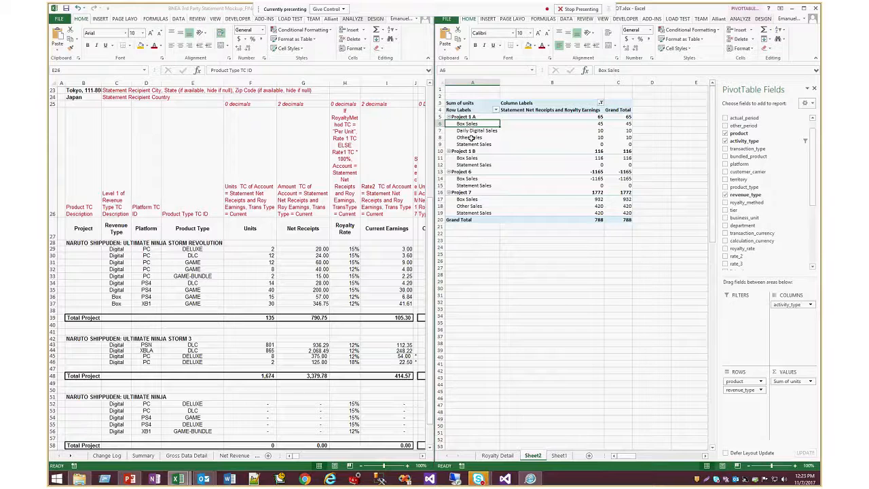
pyautogui.click(469, 138)
pyautogui.rightClick(471, 139)
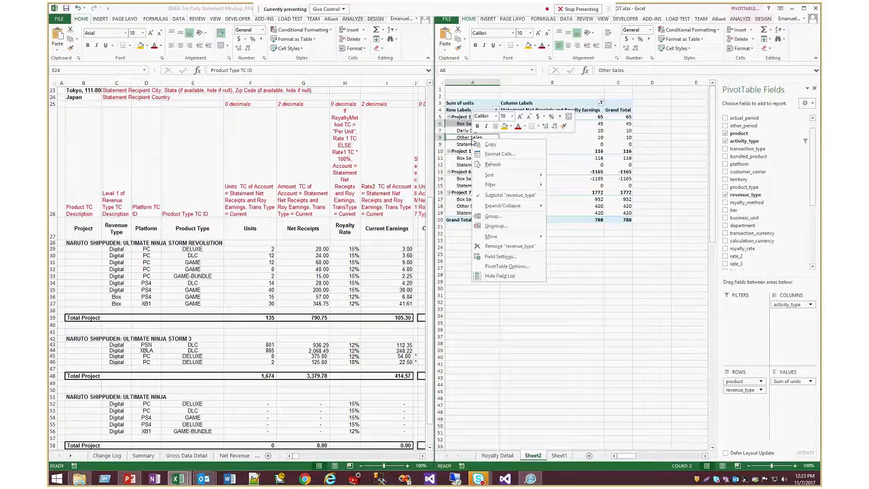
pyautogui.click(495, 197)
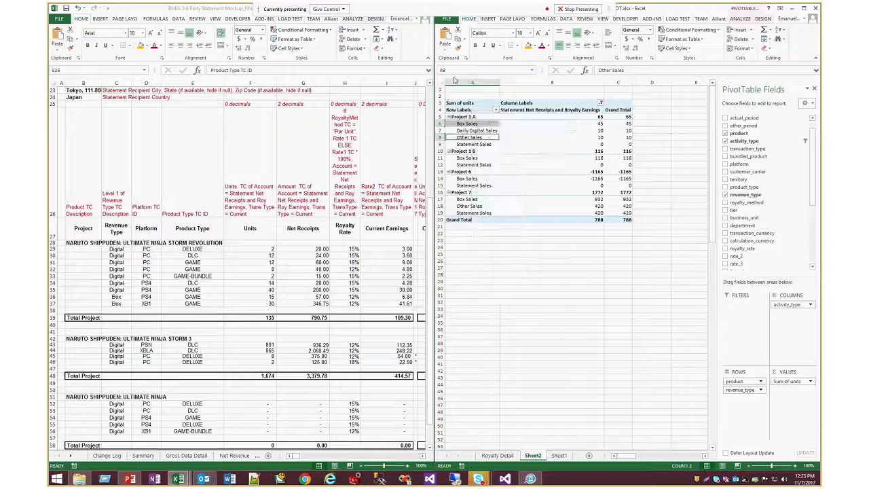
pyautogui.rightClick(476, 124)
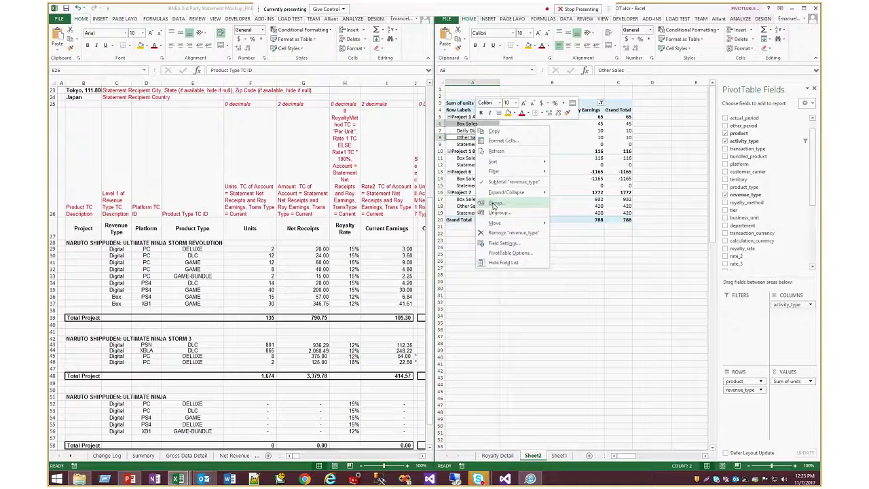
pyautogui.click(494, 205)
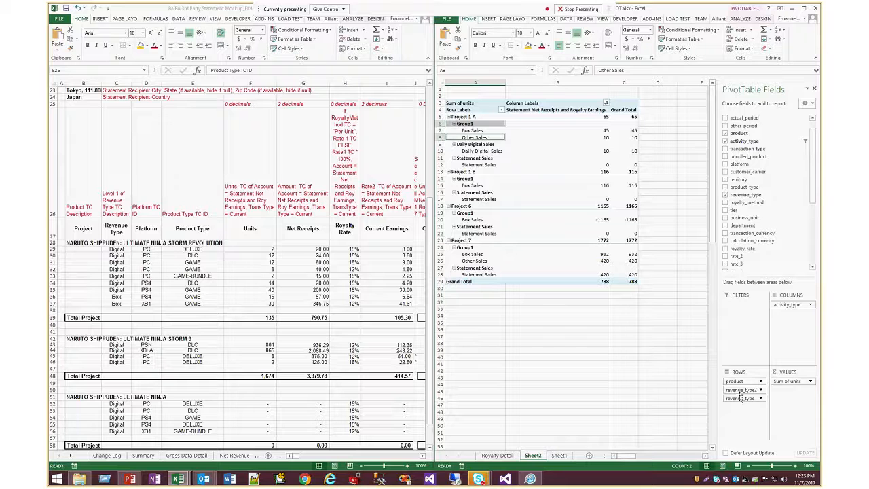
# Rename the group containing Box Sales and Other Sales as BOX.
pyautogui.click(470, 125)
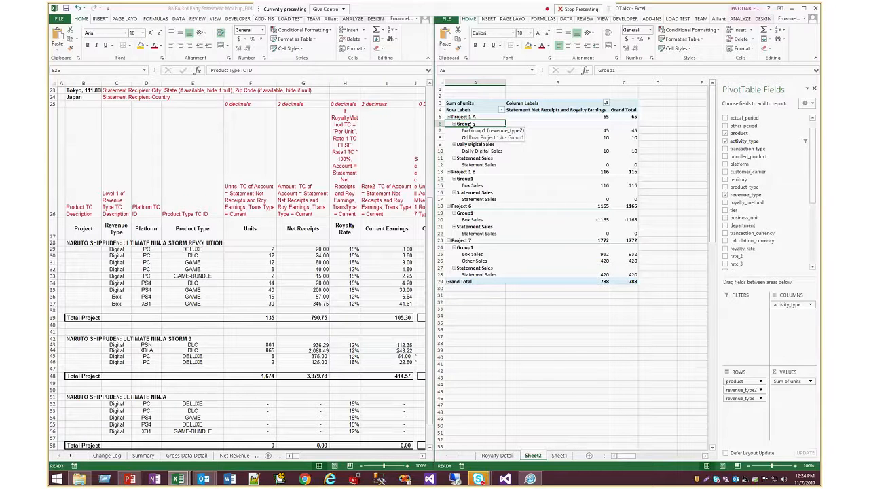
pyautogui.write('BOX Sales')
pyautogui.press('BackSpace')
pyautogui.press('BackSpace')
pyautogui.press('BackSpace')
pyautogui.press('BackSpace')
pyautogui.press('BackSpace')
pyautogui.press('BackSpace')
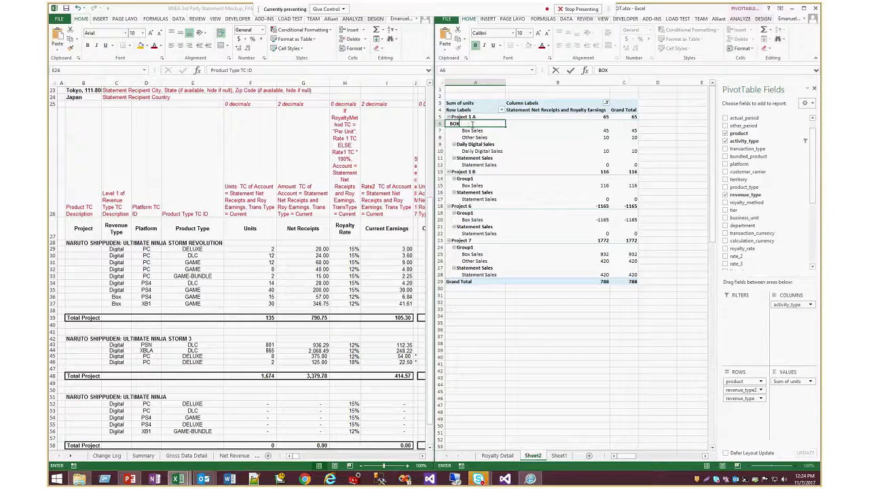
pyautogui.click(471, 156)
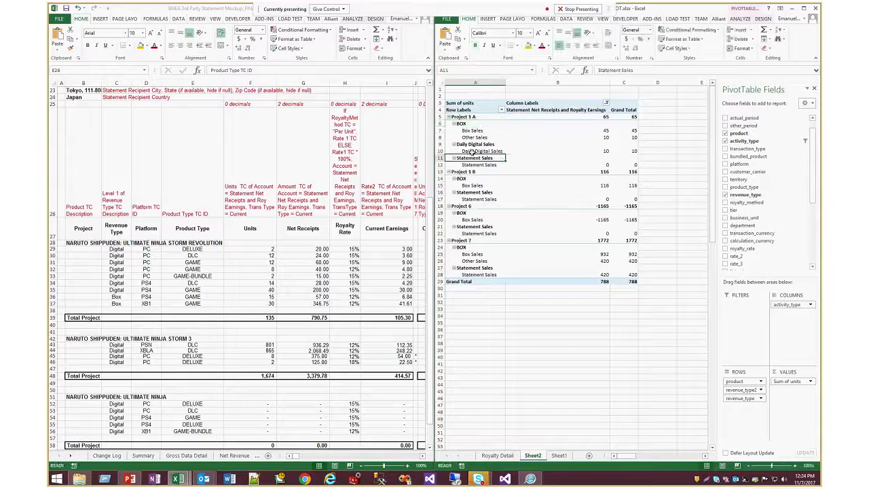
# Group the Daily Digital Sales and Statement Sales revenue types under Project 1 A.
pyautogui.click(473, 151)
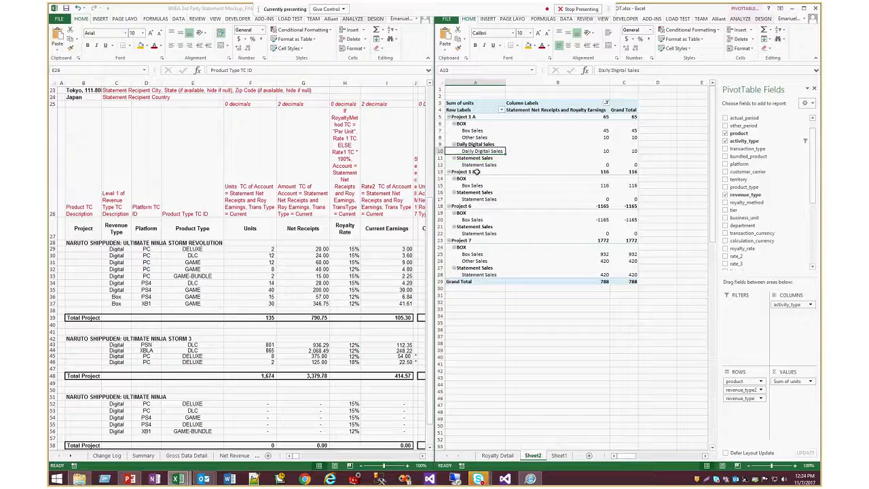
pyautogui.keyDown('ctrl'); pyautogui.click(477, 165); pyautogui.keyUp('ctrl')
pyautogui.rightClick(478, 165)
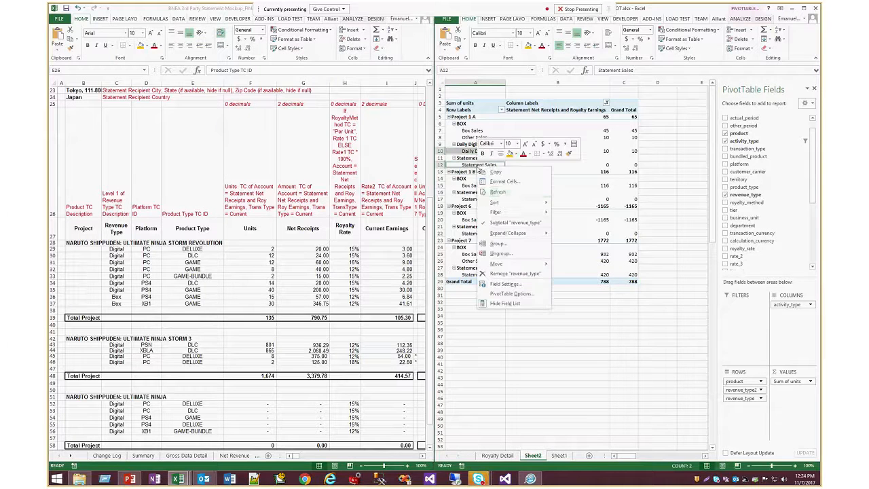
pyautogui.click(490, 243)
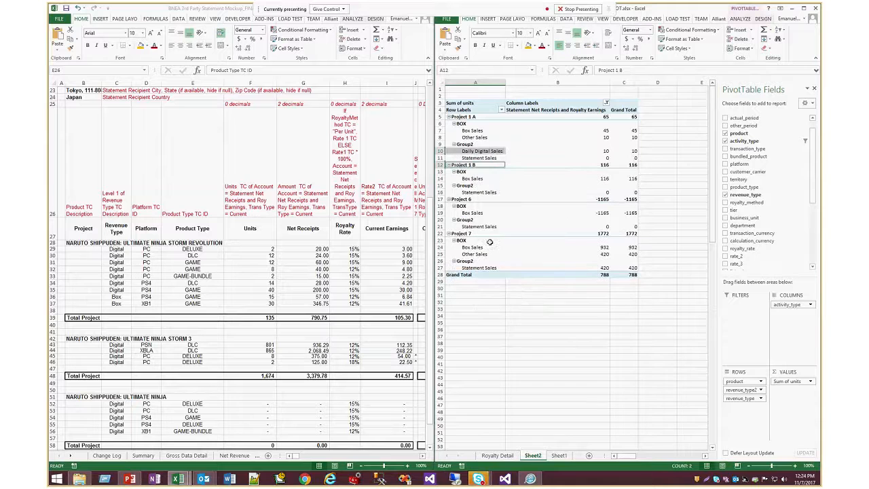
# Rename the group of digital revenue types as DIGITAL, and remove the original revenue_type field from the PivotTable rows.
pyautogui.click(476, 145)
pyautogui.write('DI')
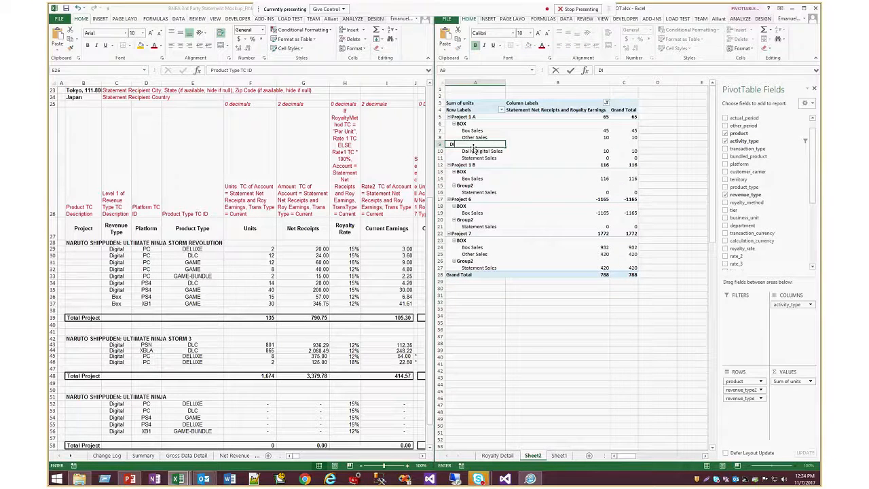
pyautogui.write('GITAL')
pyautogui.press('Return')
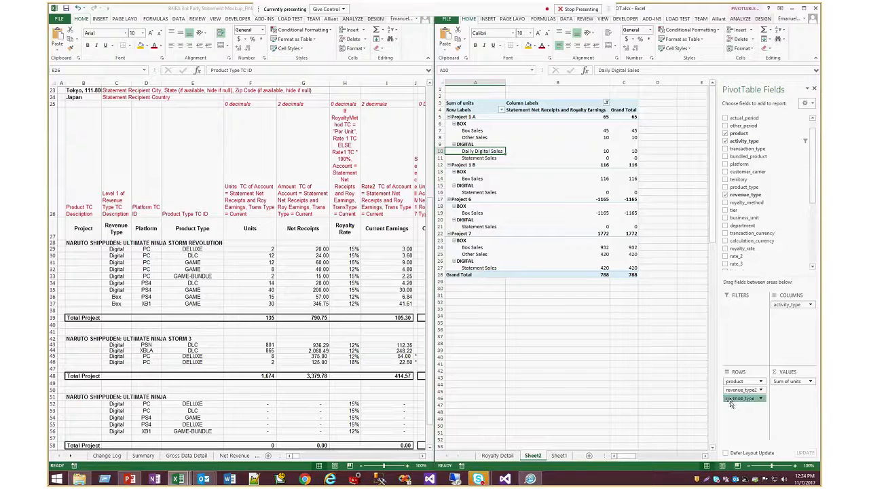
pyautogui.moveTo(731, 401); pyautogui.dragTo(672, 389)
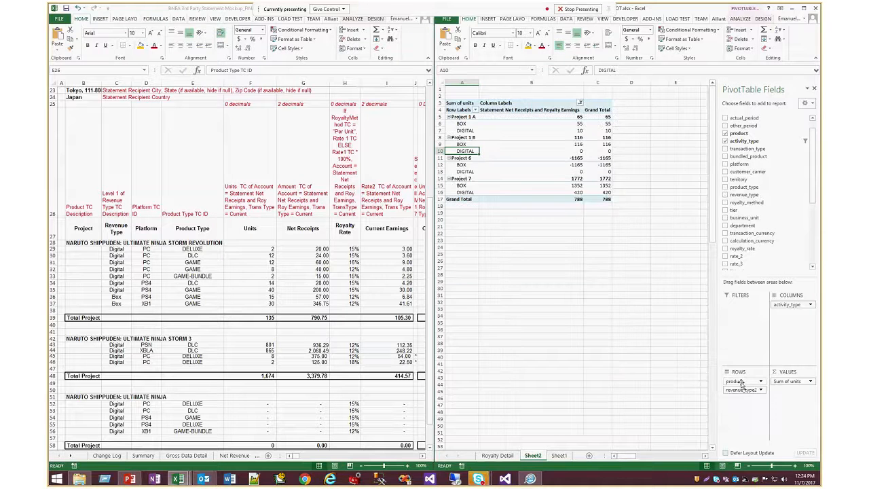
# Rename the revenue_type2 row field of the PivotTable as "Rev Type Level 1".
pyautogui.click(744, 391)
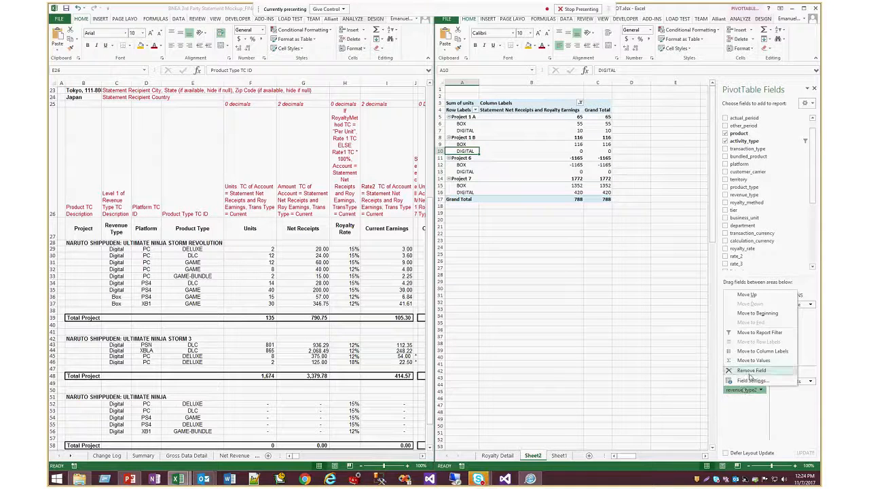
pyautogui.click(751, 380)
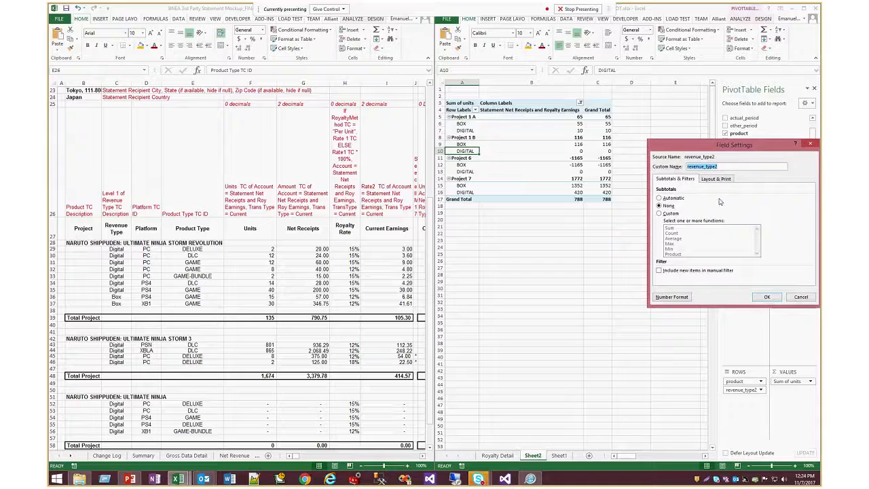
pyautogui.write('Rev Type Level 1')
pyautogui.click(767, 297)
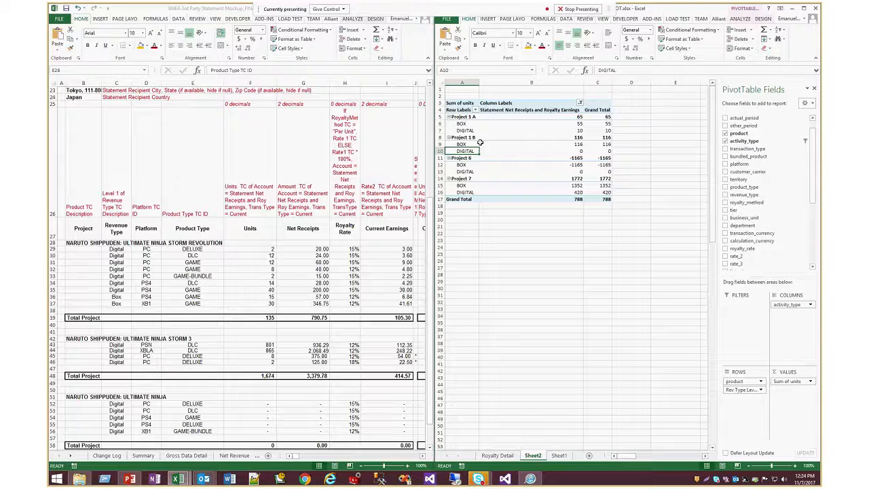
# Add the platform and product_type fields to the PivotTable rows beneath the level 1 revenue type.
pyautogui.click(725, 164)
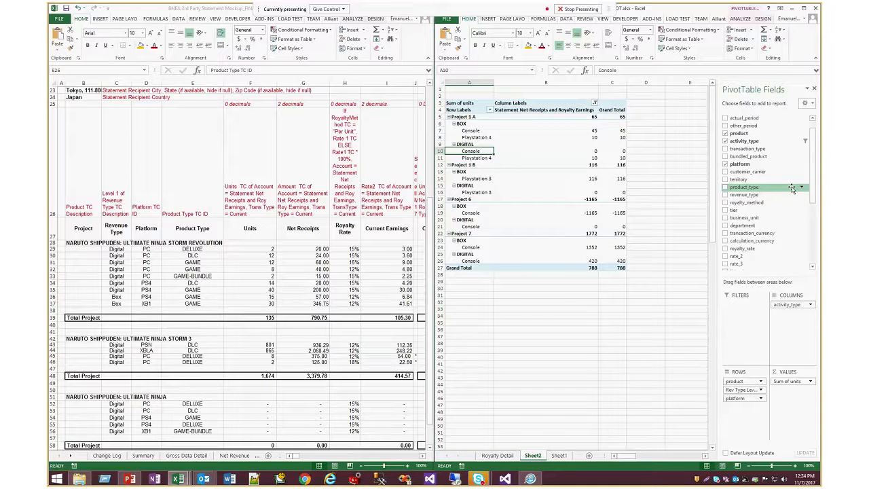
pyautogui.scroll(-2, 791, 188)
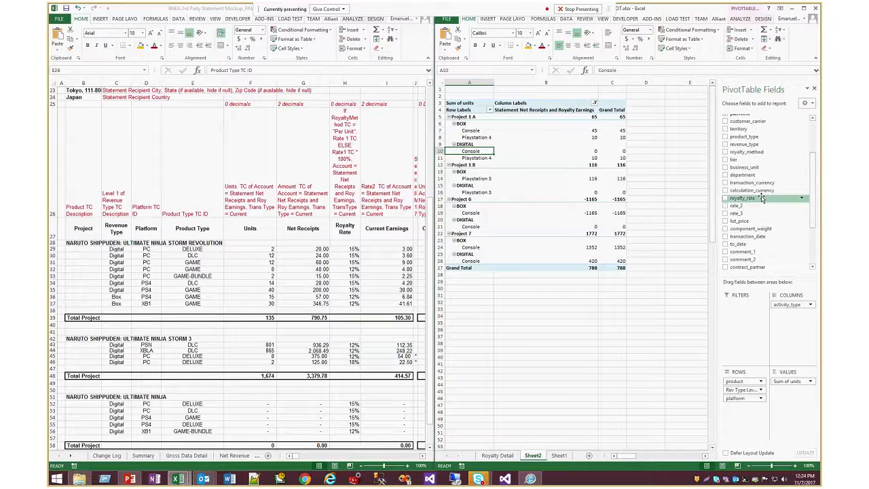
pyautogui.click(725, 137)
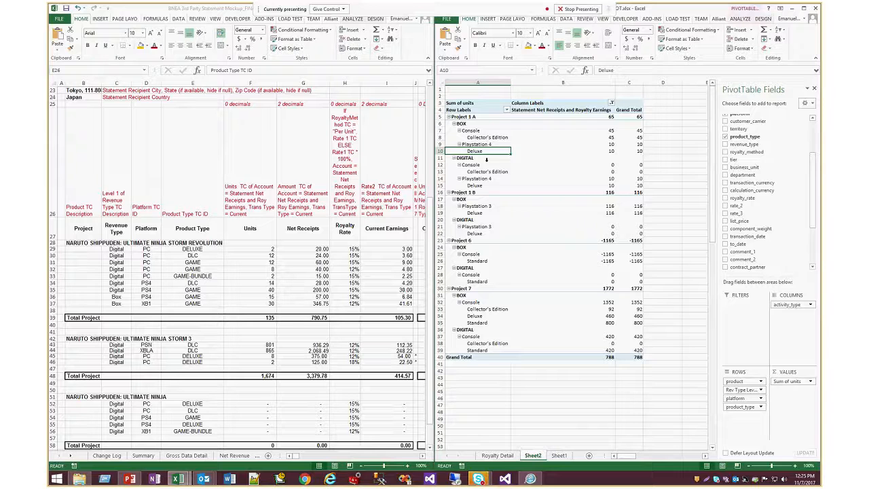
# Set the platform field to have no subtotals and show its item labels in tabular form.
pyautogui.click(469, 130)
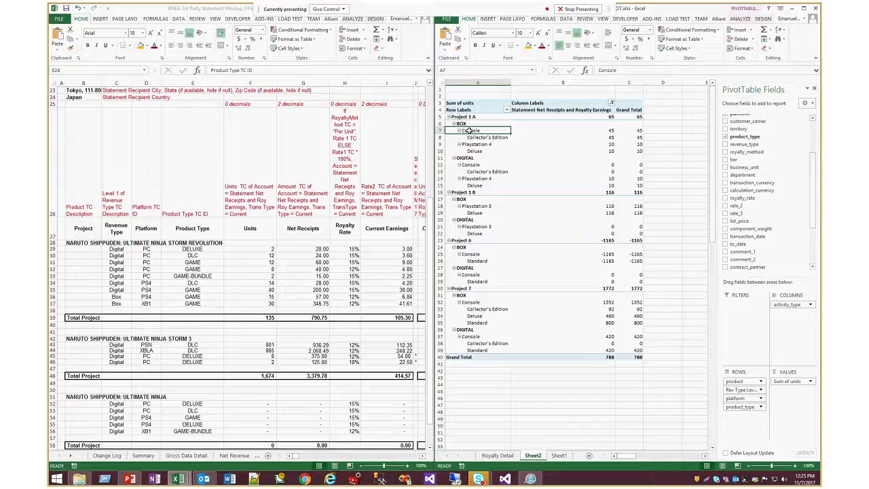
pyautogui.rightClick(469, 130)
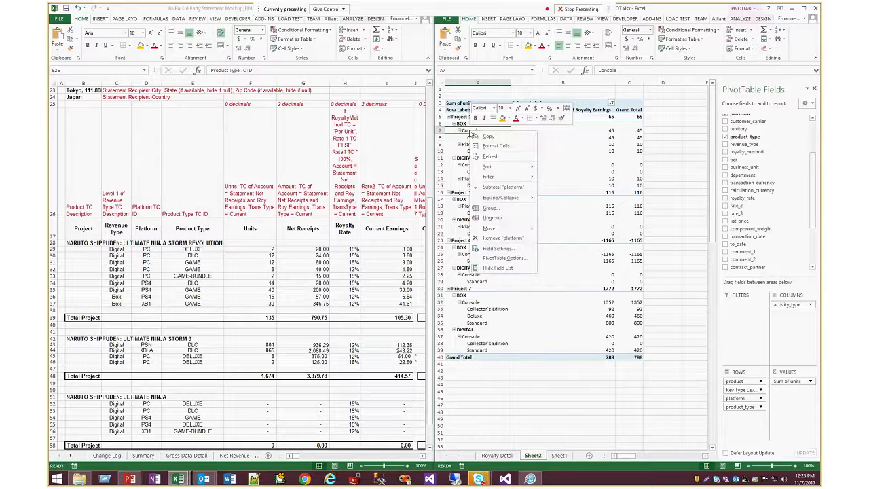
pyautogui.click(499, 247)
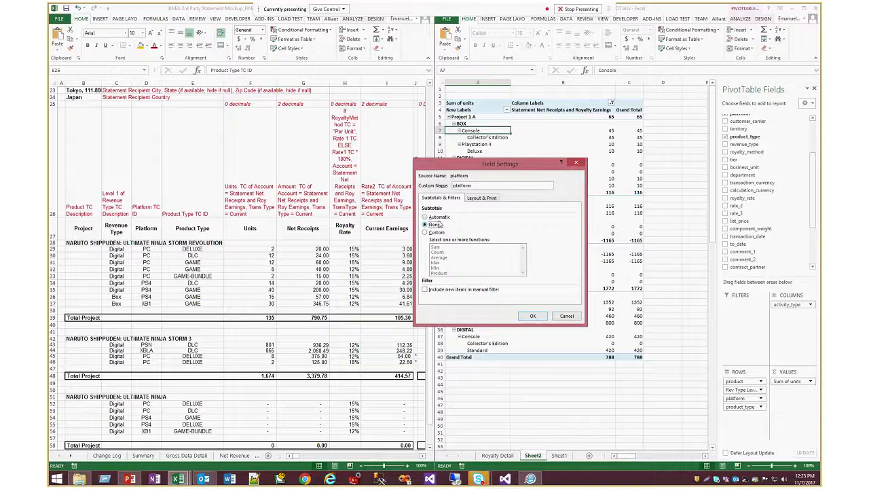
pyautogui.click(474, 201)
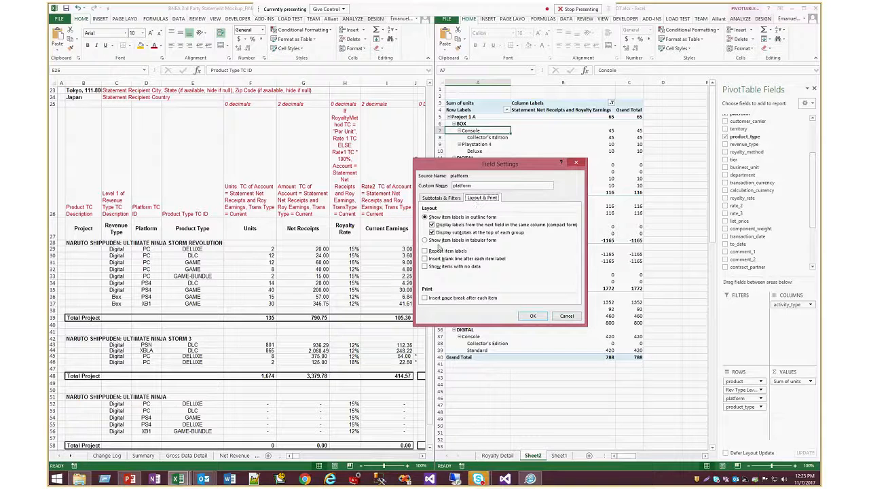
pyautogui.click(439, 242)
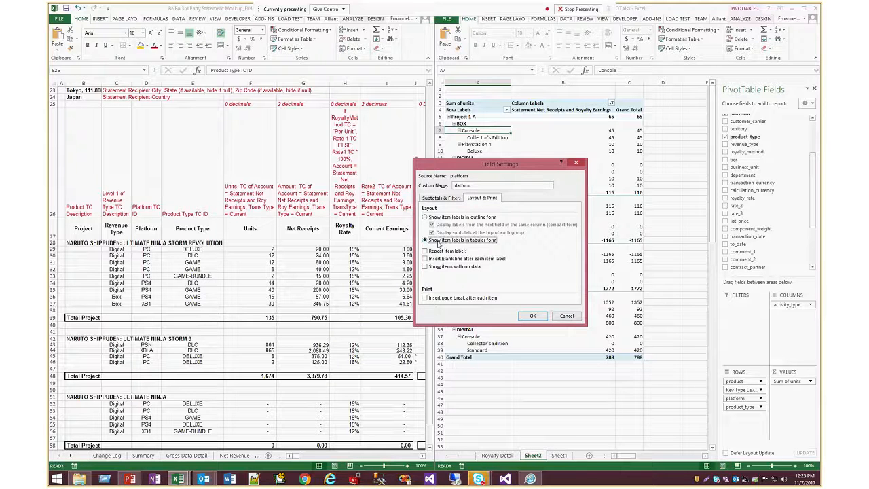
pyautogui.click(528, 315)
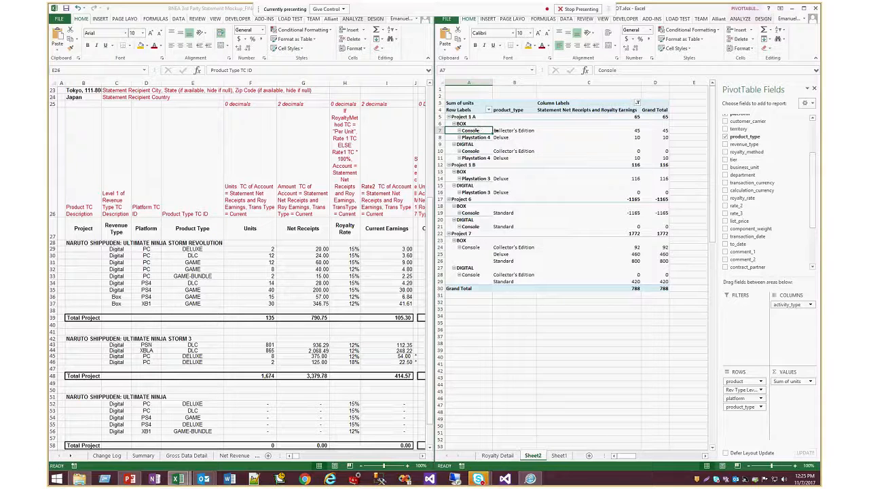
# Set the subtotals of the product_type field to None.
pyautogui.doubleClick(727, 405)
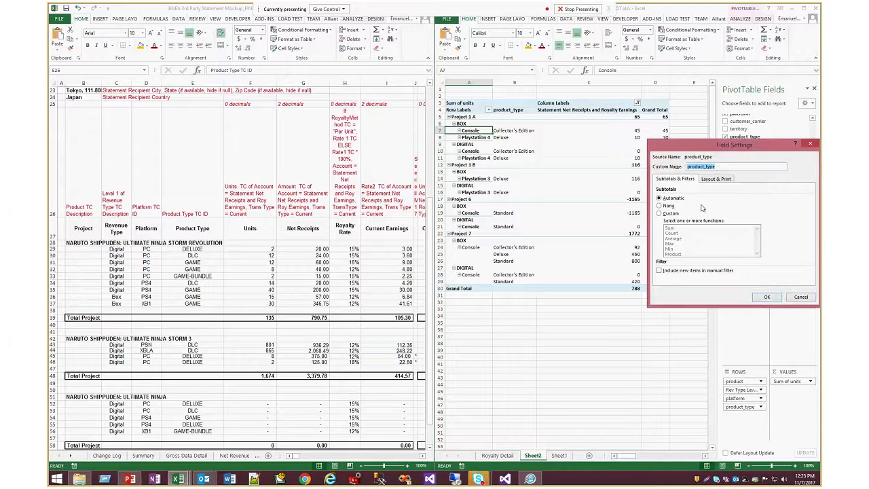
pyautogui.click(668, 206)
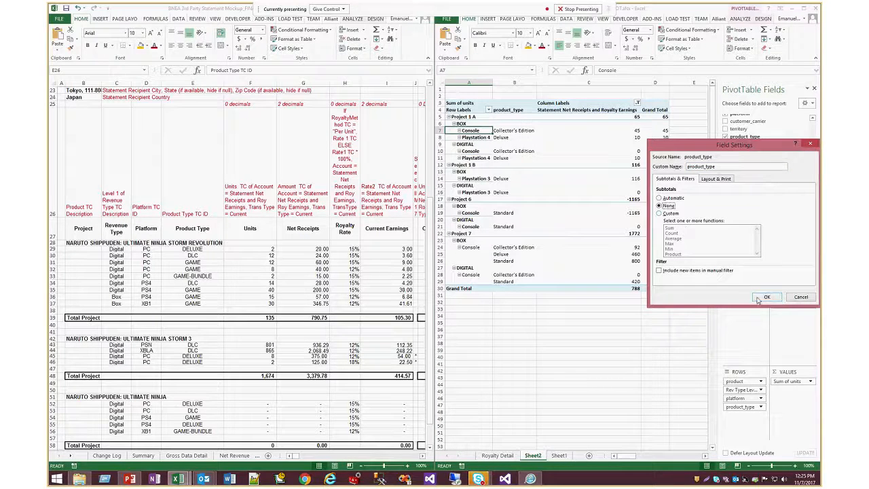
pyautogui.click(717, 179)
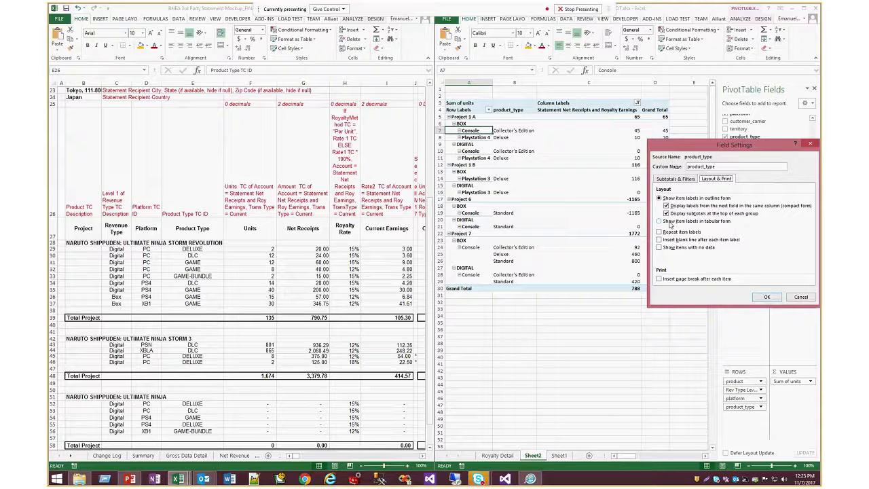
pyautogui.click(764, 296)
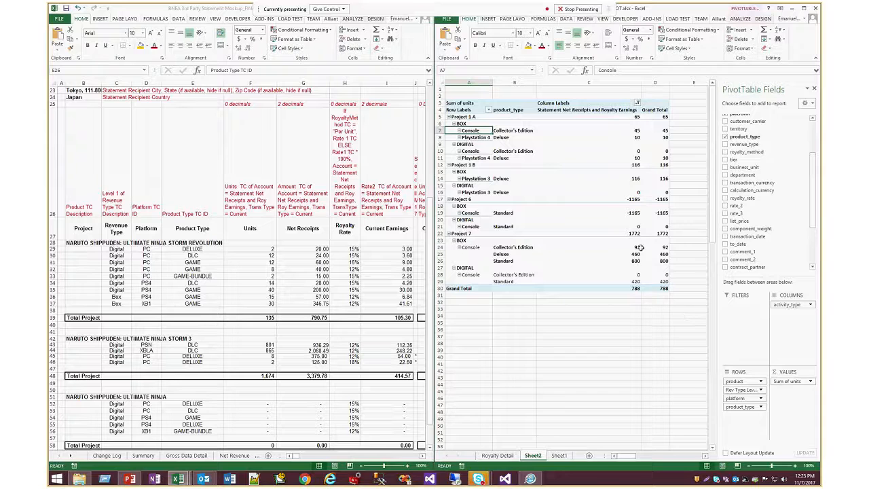
# Check the subtotal and layout settings of the platform field.
pyautogui.click(734, 399)
pyautogui.click(733, 400)
pyautogui.click(734, 399)
pyautogui.click(741, 391)
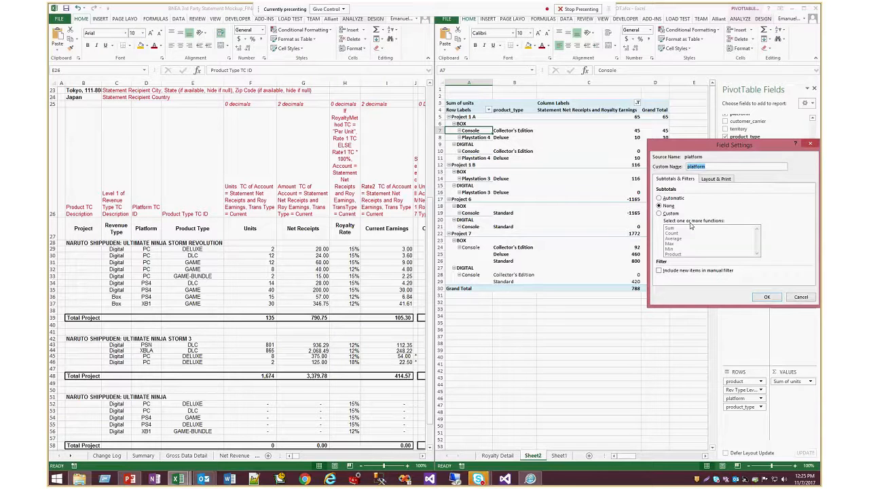
pyautogui.click(716, 178)
pyautogui.click(766, 296)
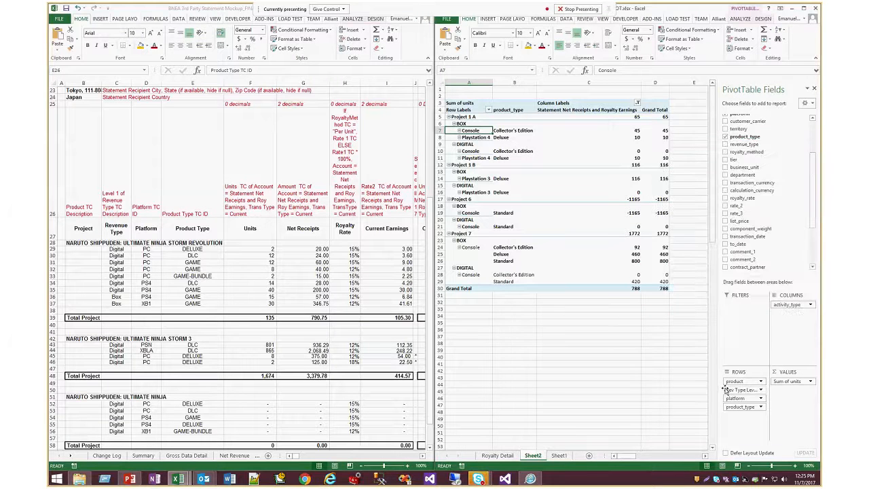
# Show the item labels of the Rev Type Level 1 field in tabular form.
pyautogui.click(740, 390)
pyautogui.click(739, 383)
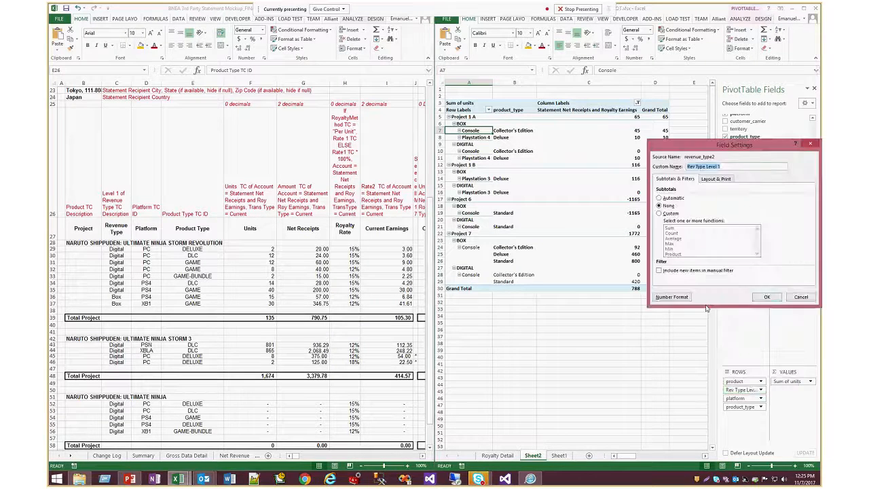
pyautogui.click(716, 179)
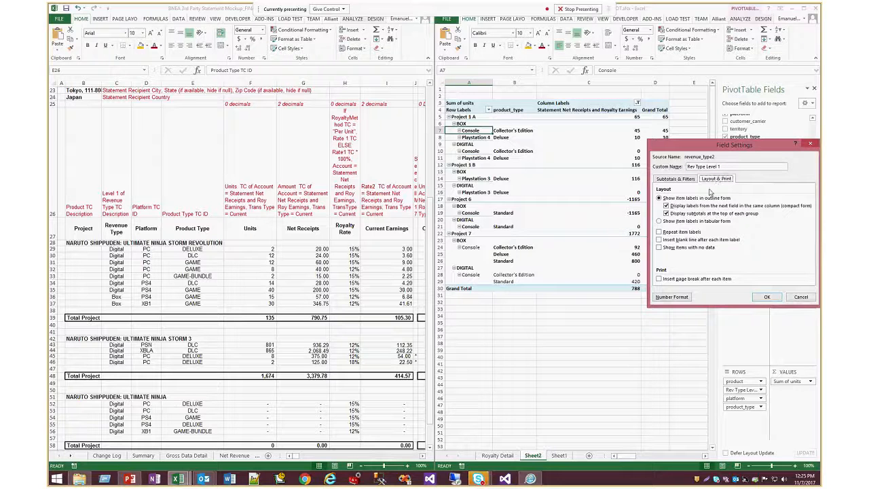
pyautogui.click(658, 221)
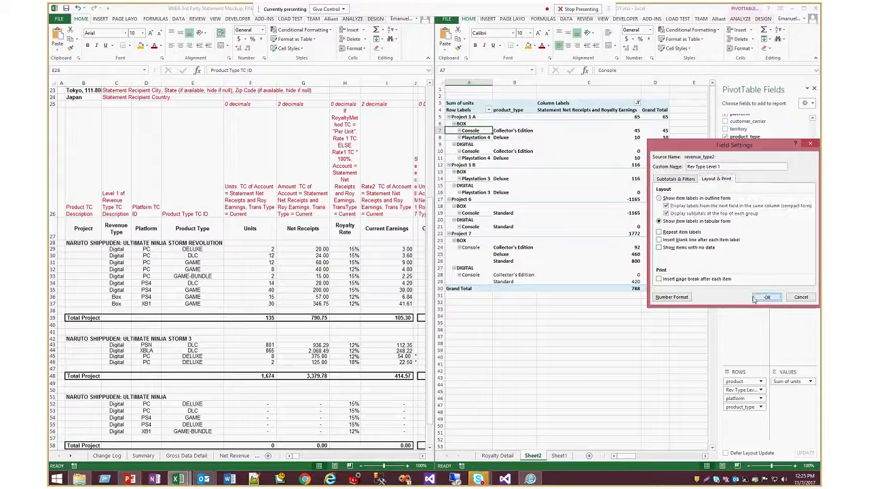
pyautogui.click(766, 296)
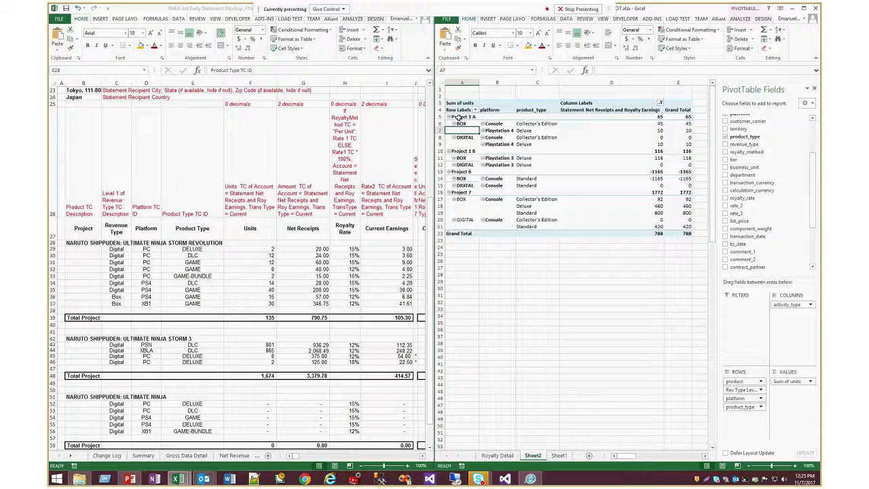
# Turn off the grand totals for rows in the PivotTable options.
pyautogui.click(459, 117)
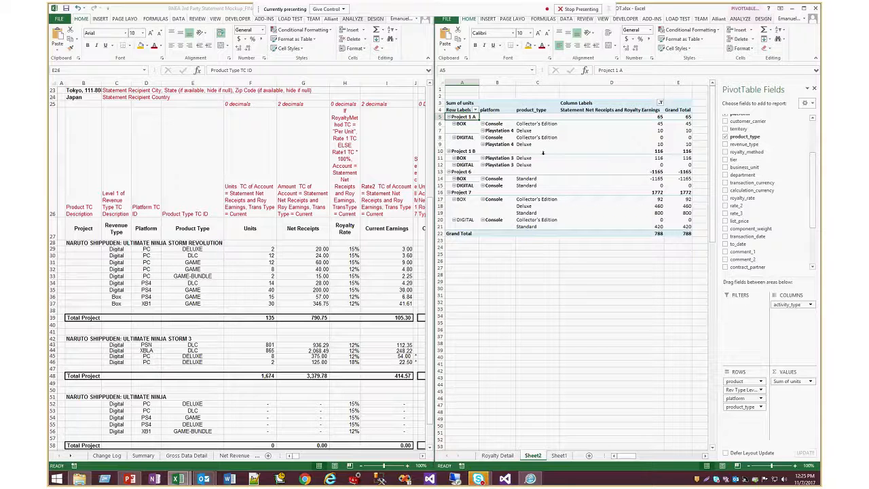
pyautogui.rightClick(572, 145)
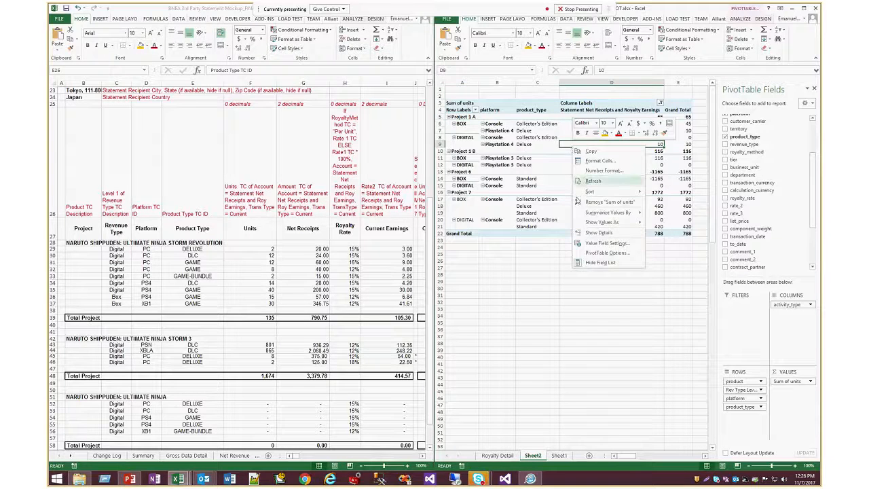
pyautogui.click(595, 255)
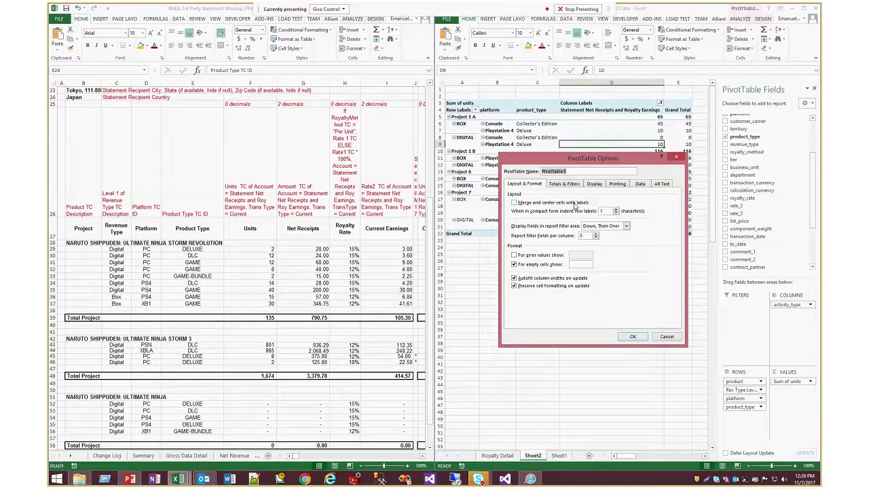
pyautogui.click(565, 183)
pyautogui.click(515, 202)
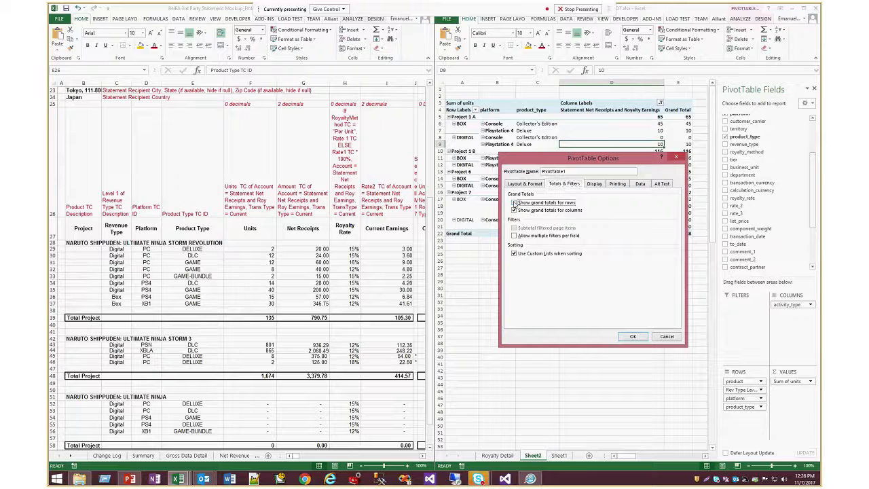
pyautogui.click(626, 337)
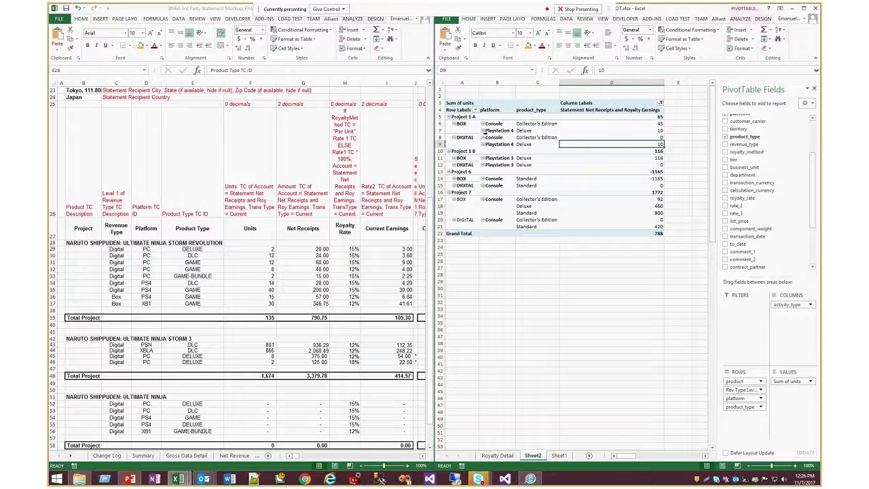
# Show the product field's item labels in tabular form and insert a blank line after each item label.
pyautogui.click(468, 117)
pyautogui.rightClick(471, 120)
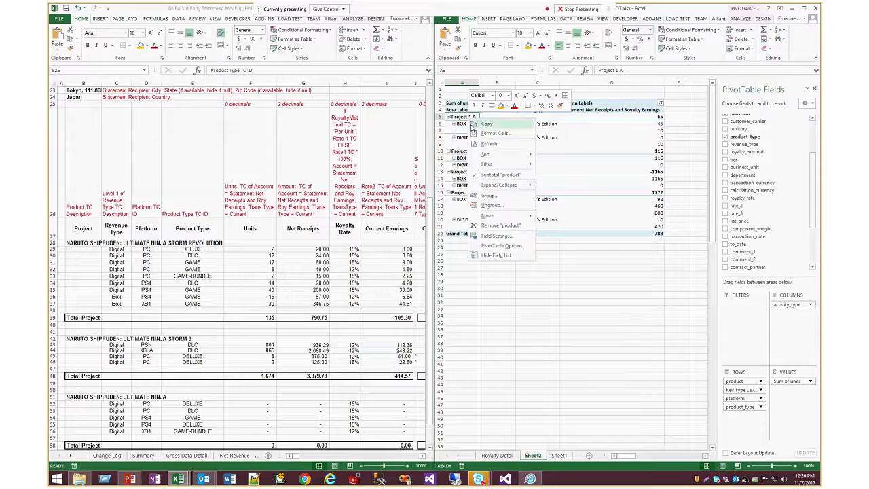
pyautogui.click(495, 236)
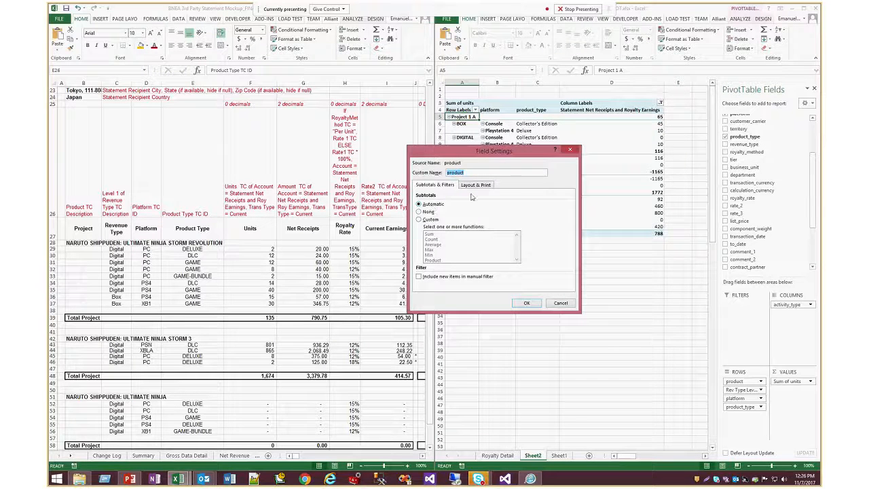
pyautogui.click(475, 186)
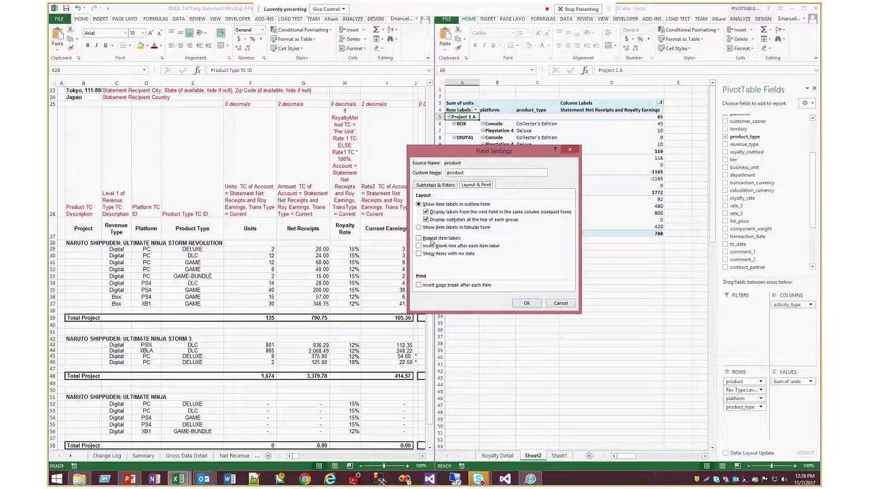
pyautogui.click(429, 246)
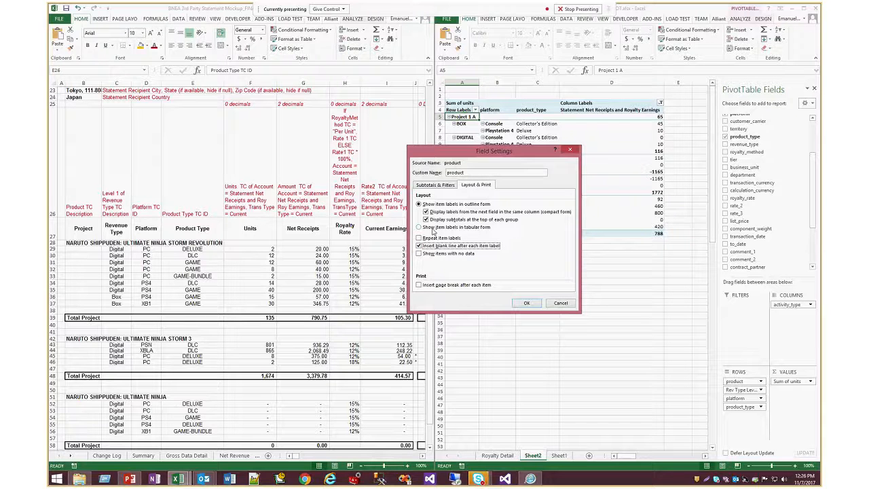
pyautogui.click(526, 303)
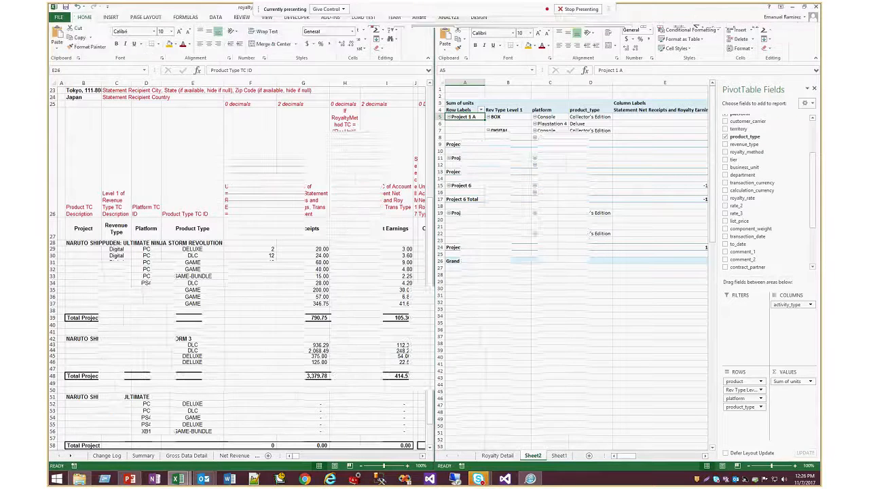
# Maximize the PivotTable workbook window and bring the Section Test - Royalty Detail workbook in front of it.
pyautogui.doubleClick(697, 11)
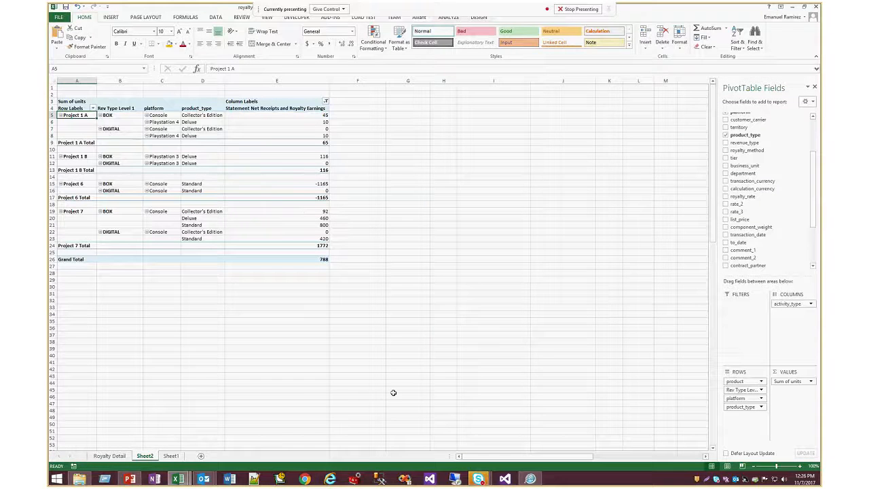
pyautogui.moveTo(178, 479)
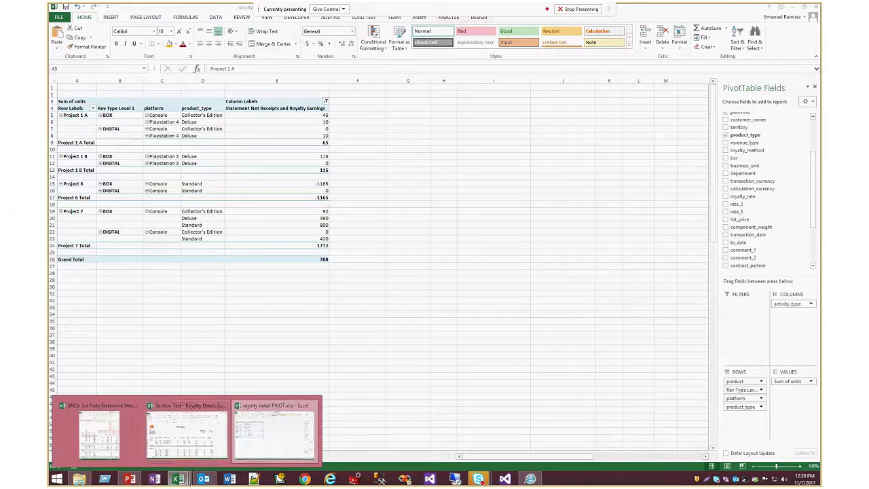
pyautogui.click(193, 449)
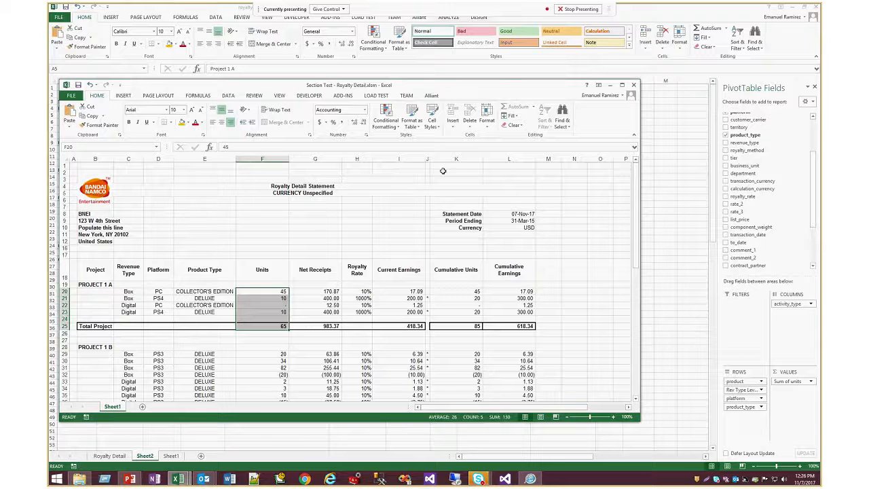
# Place the Section Test - Royalty Detail statement beside the PivotTable to compare them, and return to the PivotTable workbook, keeping it open.
pyautogui.click(436, 256)
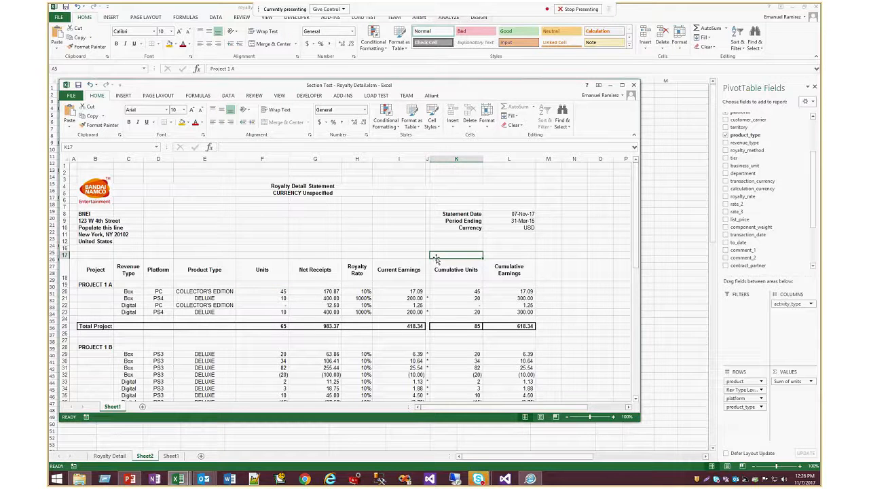
pyautogui.press('super+Right')
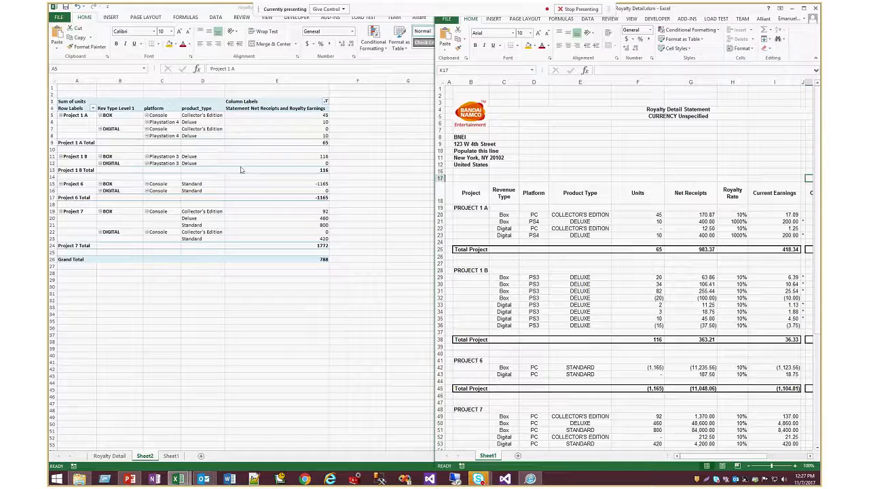
pyautogui.hotkey('alt', 'Tab')
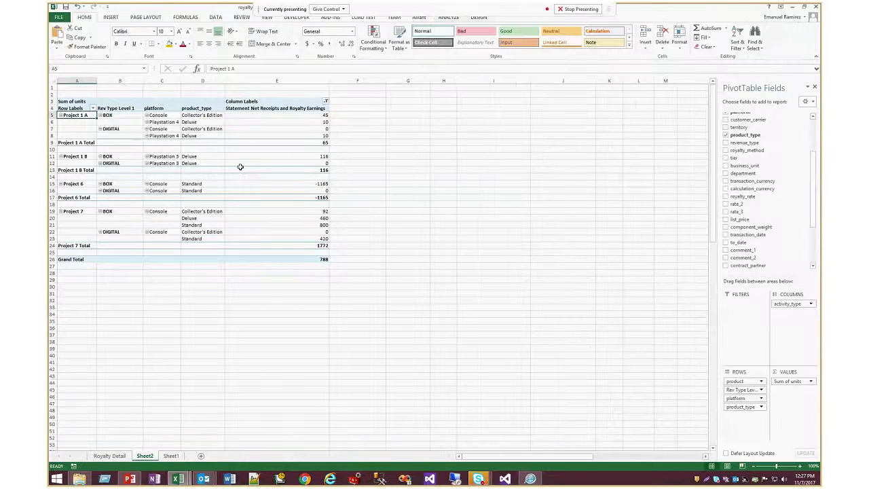
pyautogui.click(816, 6)
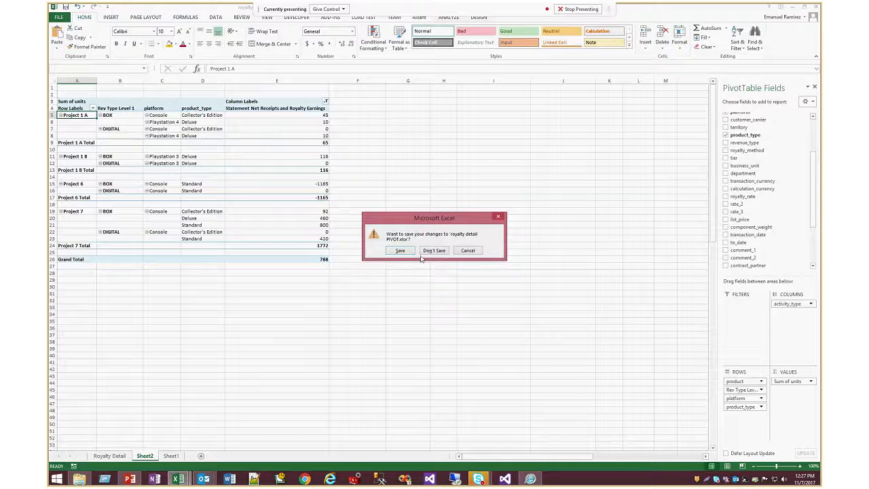
pyautogui.click(468, 251)
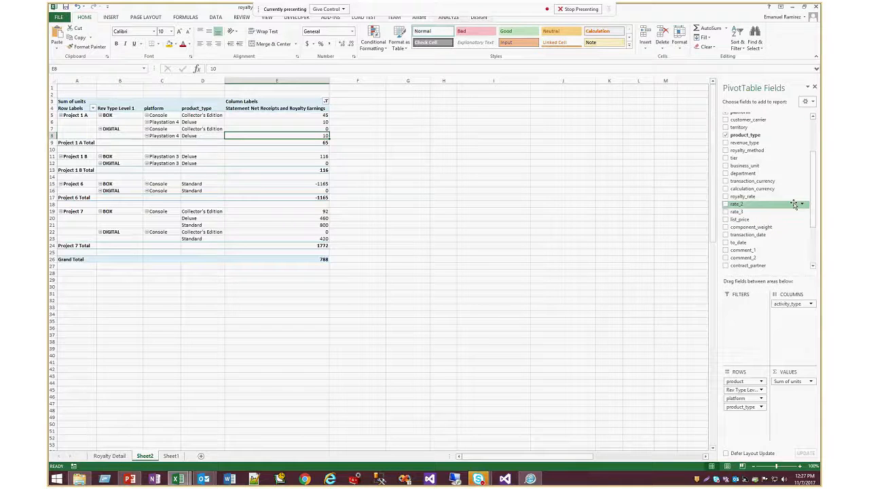
# Add the amount and royalty_rate fields to the PivotTable as summed values.
pyautogui.scroll(-3, 811, 270)
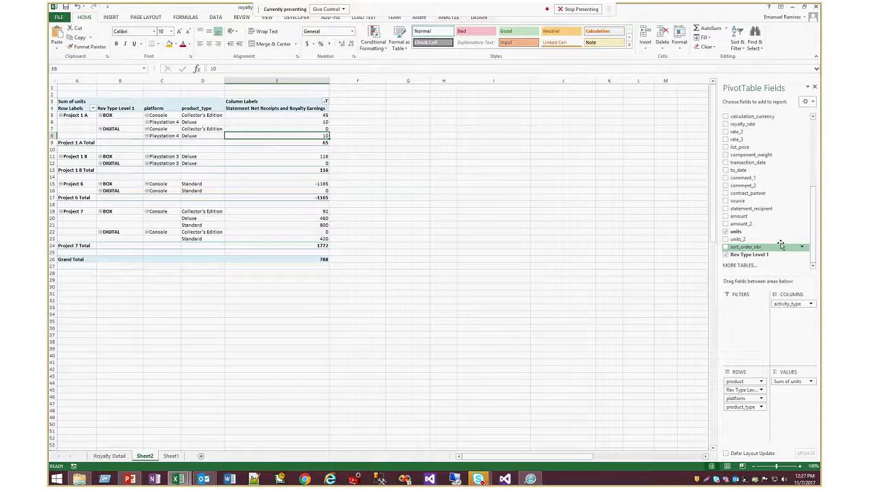
pyautogui.click(726, 216)
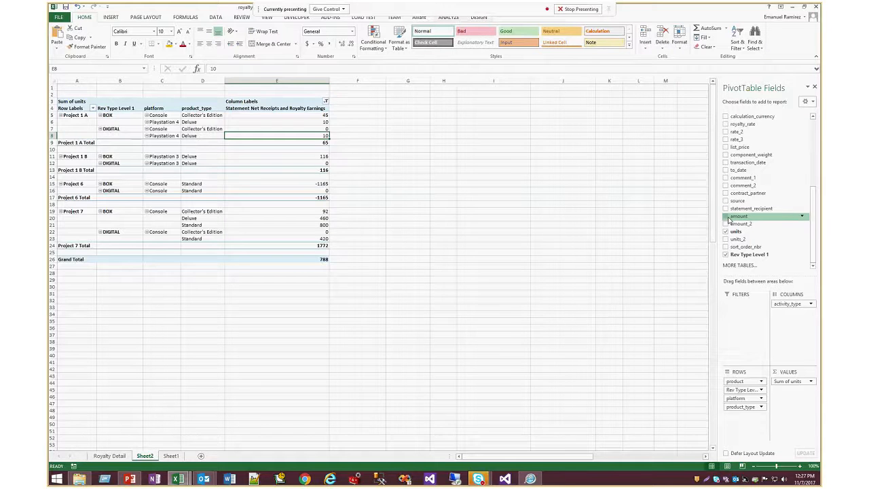
pyautogui.click(725, 124)
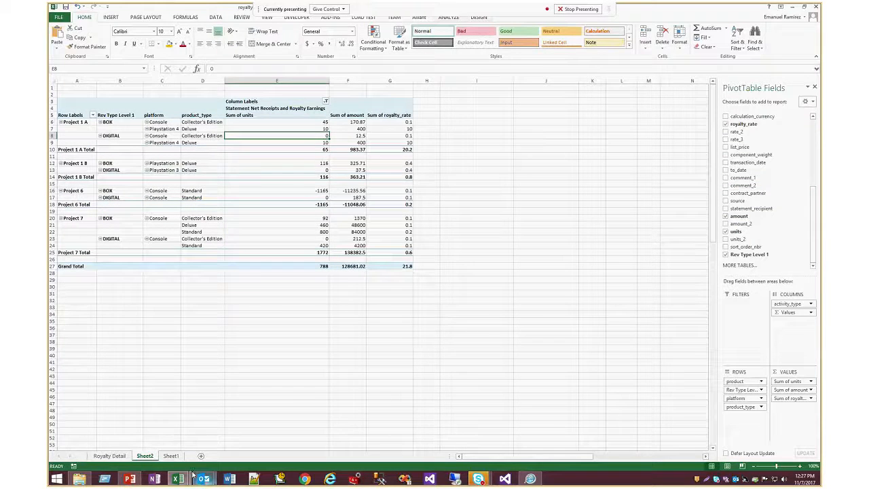
# Check the Net Receipts through Current Earnings column definitions in the BNEA 3rd Party Statement Mockup and minimize that workbook.
pyautogui.moveTo(186, 479)
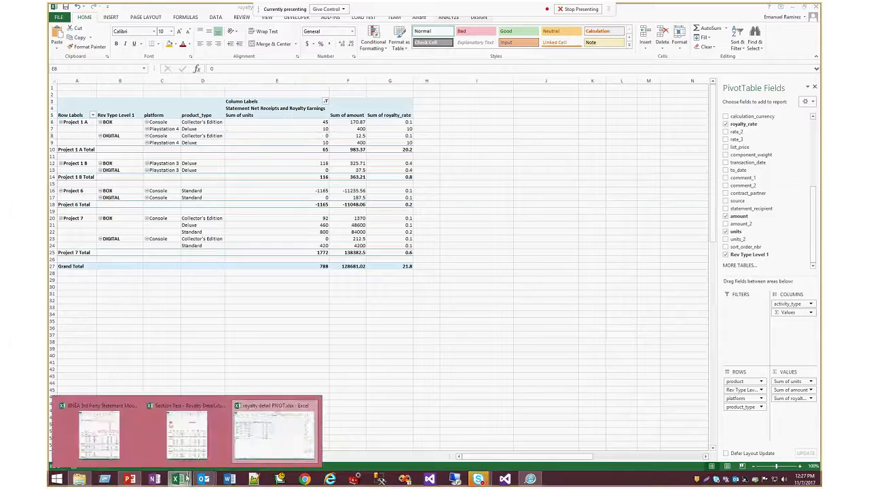
pyautogui.click(103, 430)
pyautogui.click(282, 194)
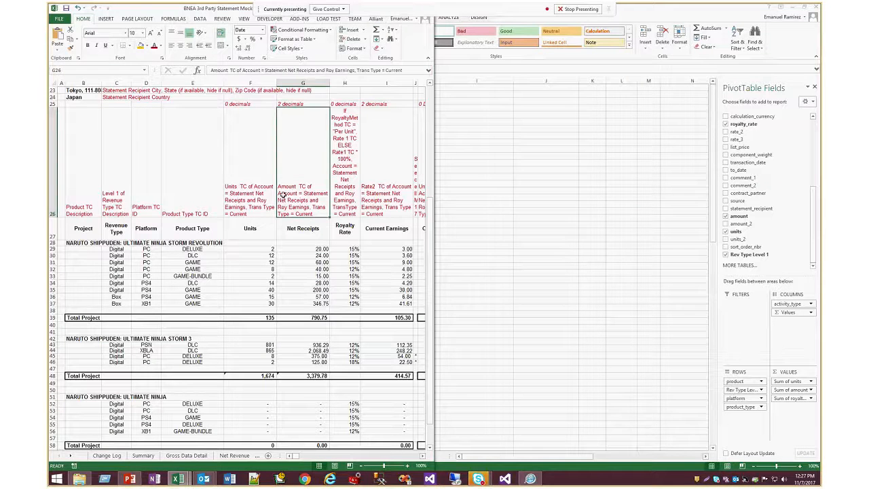
pyautogui.press('Right')
pyautogui.press('Right')
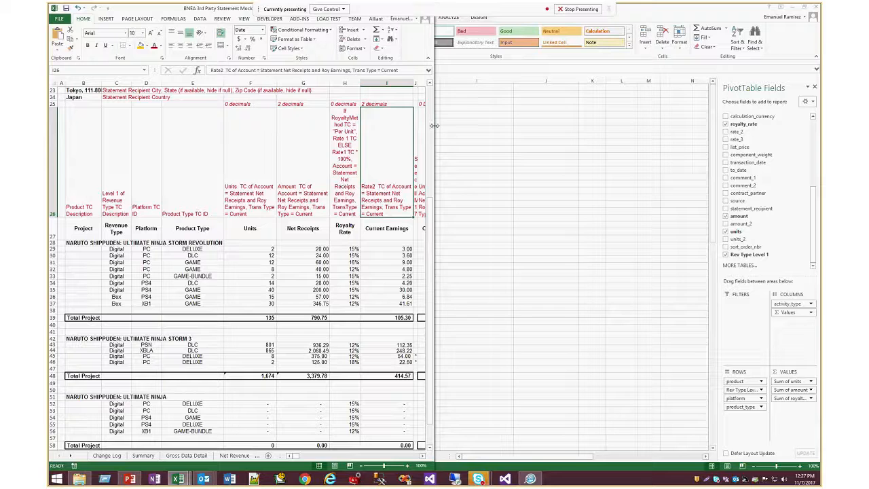
pyautogui.doubleClick(196, 12)
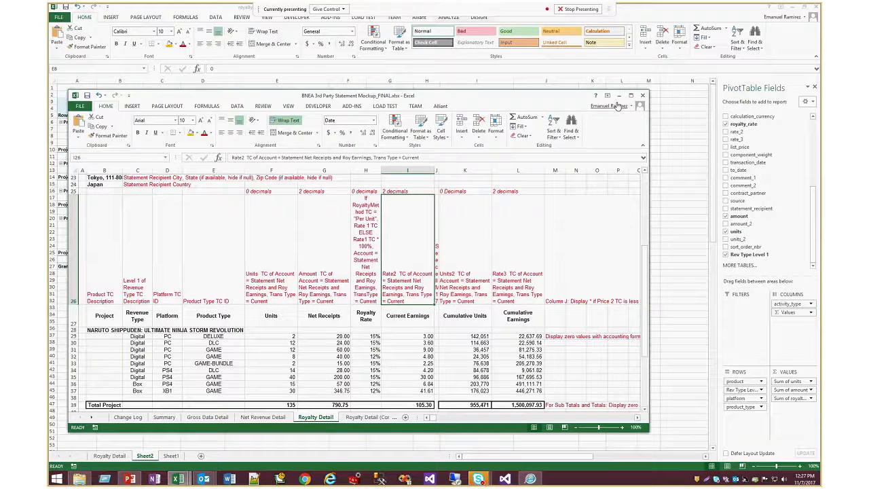
pyautogui.click(619, 96)
# Close the royalty detail PIVOT and Section Test - Royalty Detail workbooks without saving their changes.
pyautogui.click(549, 239)
pyautogui.click(816, 7)
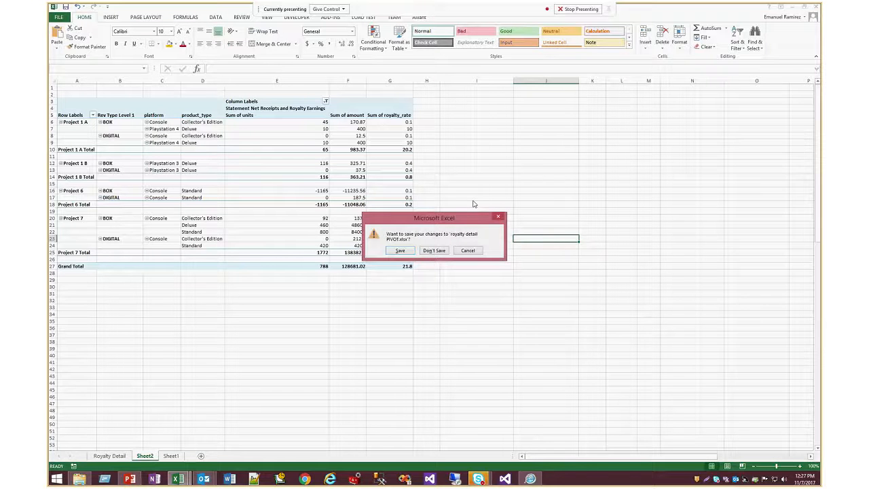
pyautogui.click(434, 250)
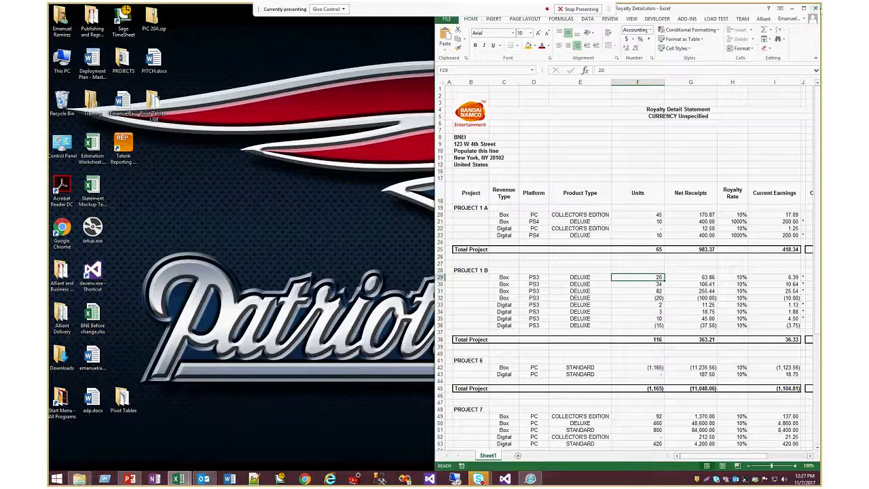
pyautogui.click(817, 10)
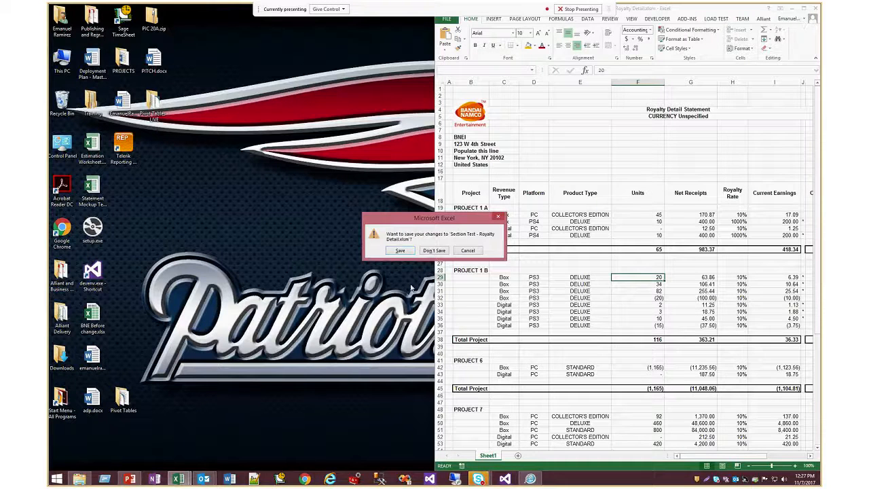
pyautogui.click(435, 250)
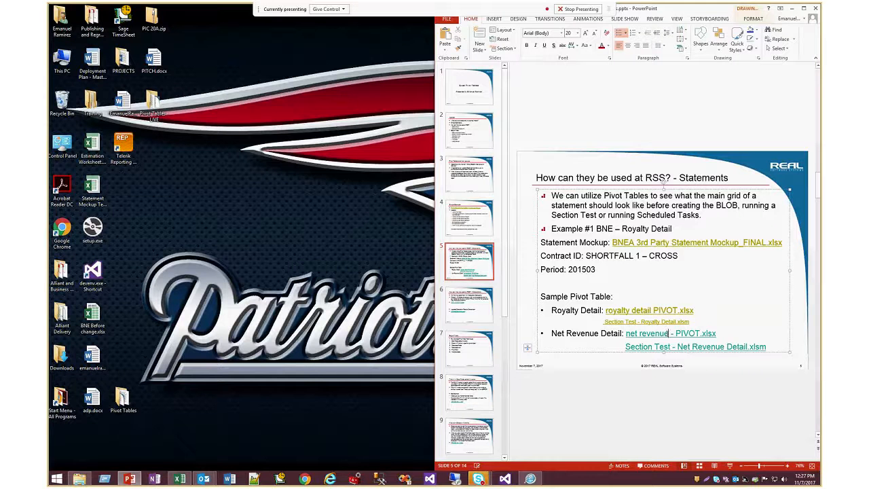
# Open the Section Test - Net Revenue Detail.xlsm workbook linked on the PowerPoint slide and enable its content.
pyautogui.rightClick(664, 175)
pyautogui.press('Escape')
pyautogui.rightClick(651, 346)
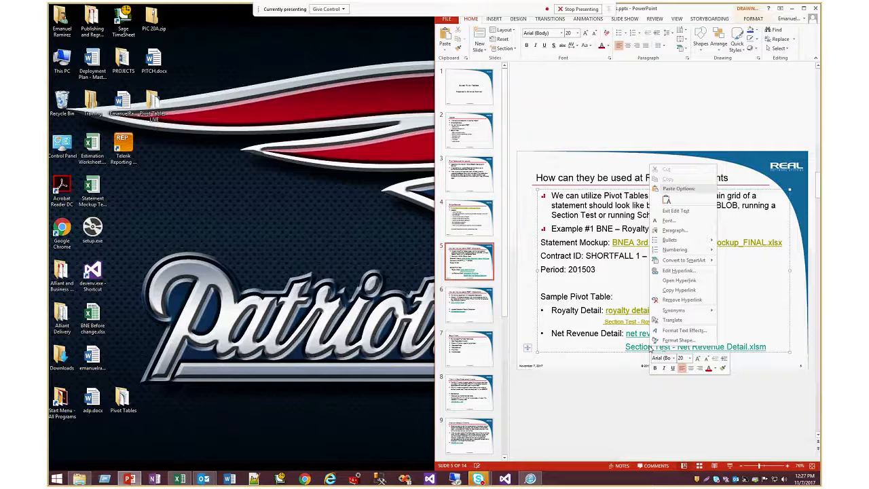
pyautogui.click(671, 281)
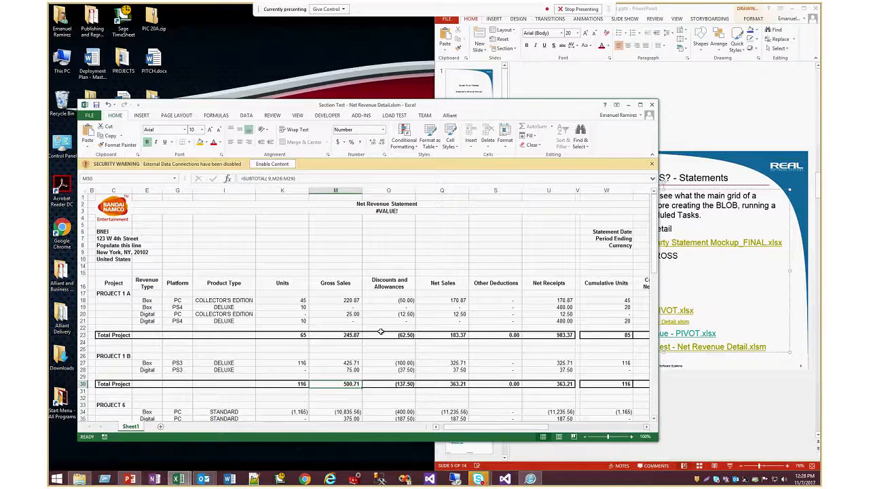
pyautogui.click(283, 167)
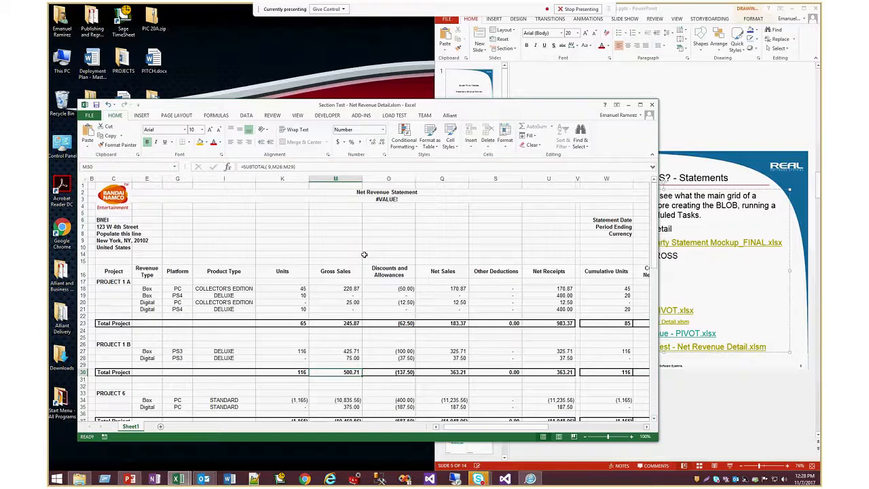
# Open the net revenue - PIVOT.xlsx workbook linked on the PowerPoint slide and dock it on the right half of the screen.
pyautogui.click(712, 336)
pyautogui.rightClick(702, 336)
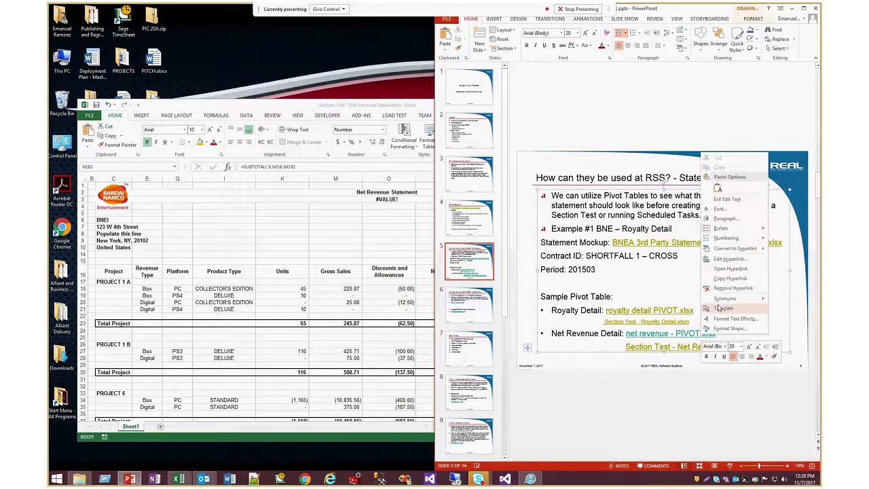
pyautogui.click(730, 269)
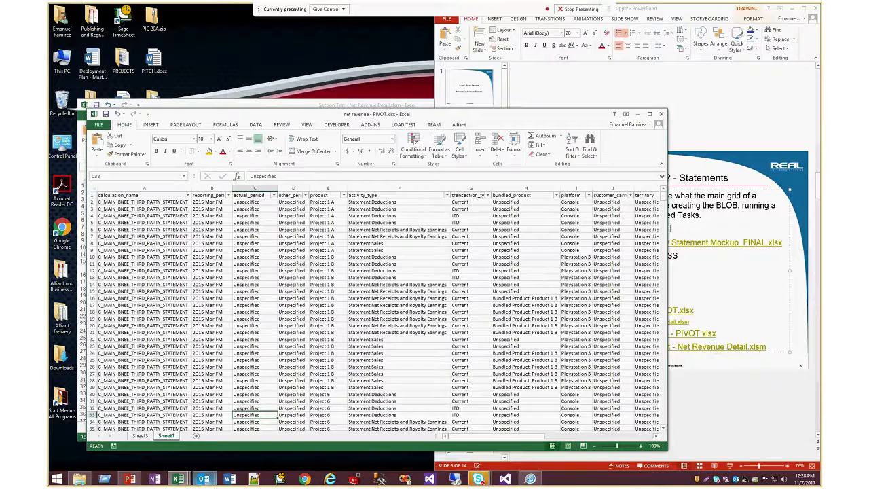
pyautogui.click(328, 305)
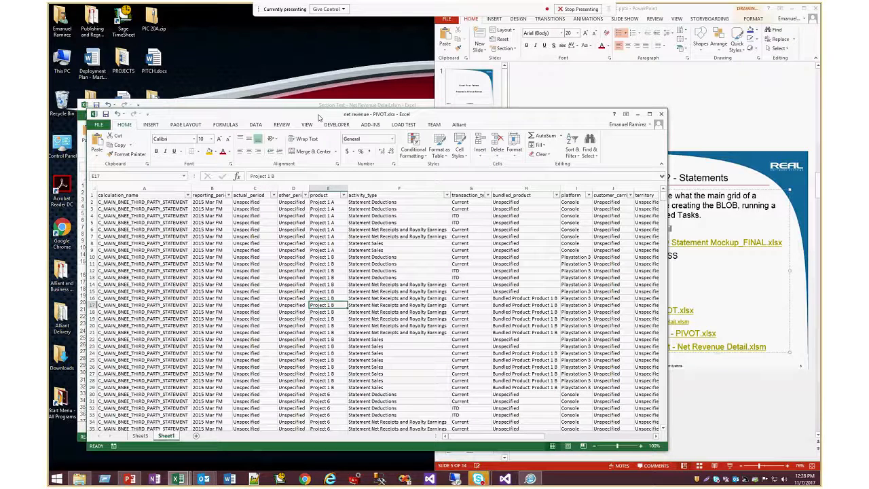
pyautogui.moveTo(318, 118); pyautogui.dragTo(820, 115)
# Minimize the Section Test - Net Revenue Detail workbook and show the mockup's Net Revenue sheet beside the net revenue - PIVOT workbook.
pyautogui.click(407, 105)
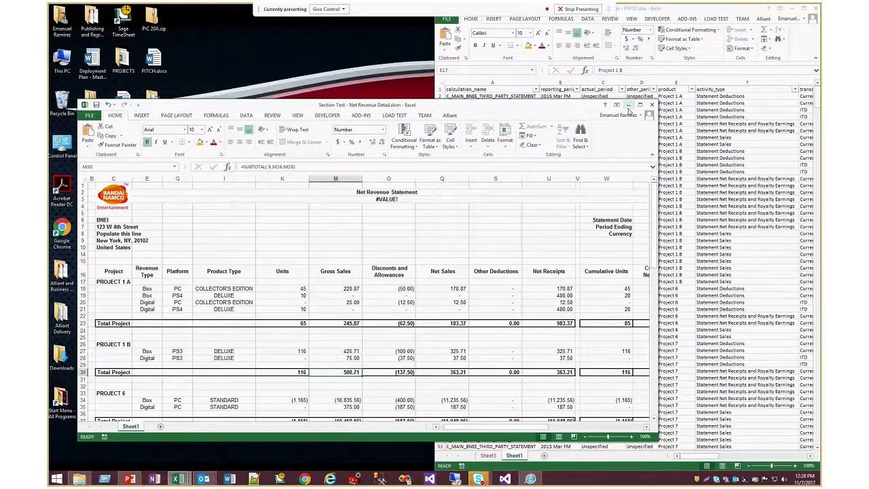
pyautogui.click(629, 105)
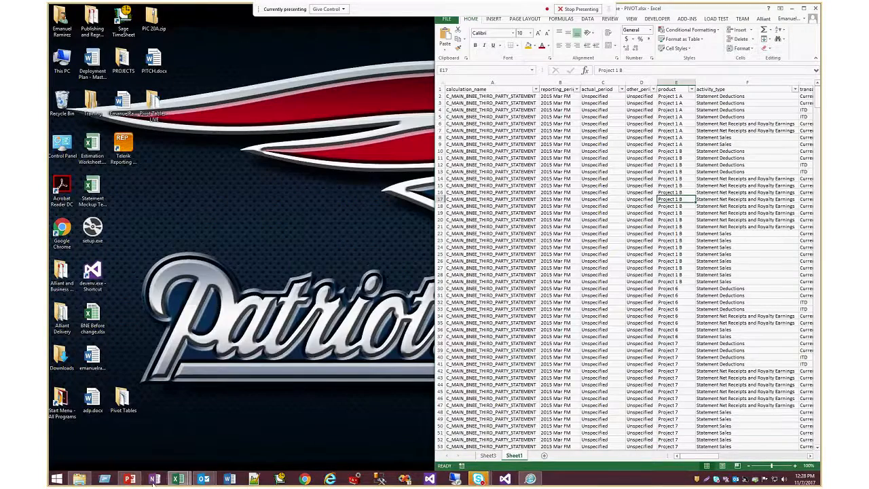
pyautogui.rightClick(176, 481)
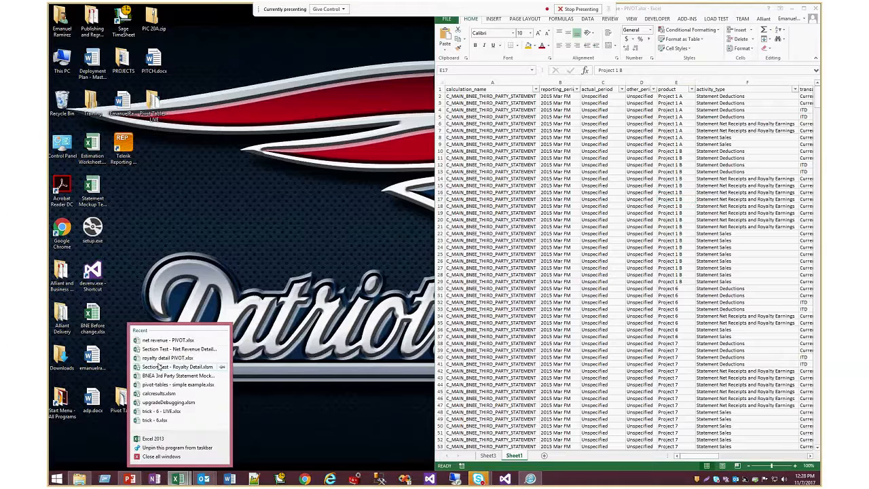
pyautogui.click(178, 482)
pyautogui.moveTo(176, 481)
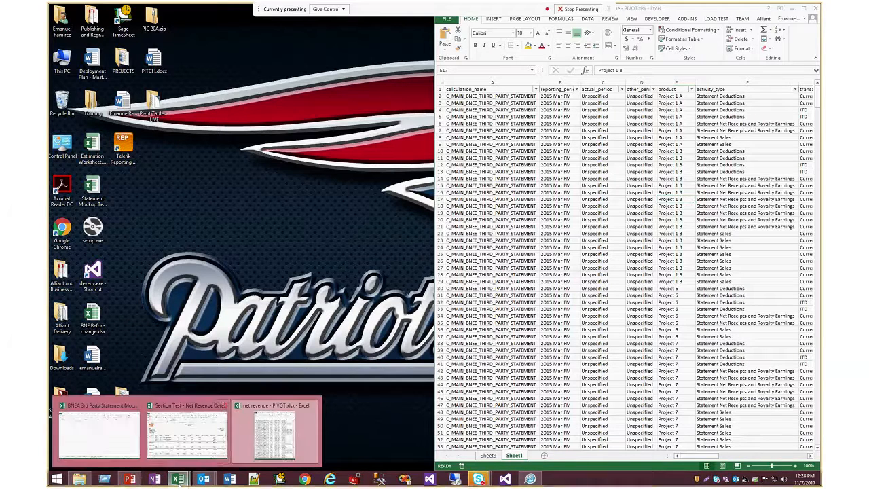
pyautogui.click(171, 446)
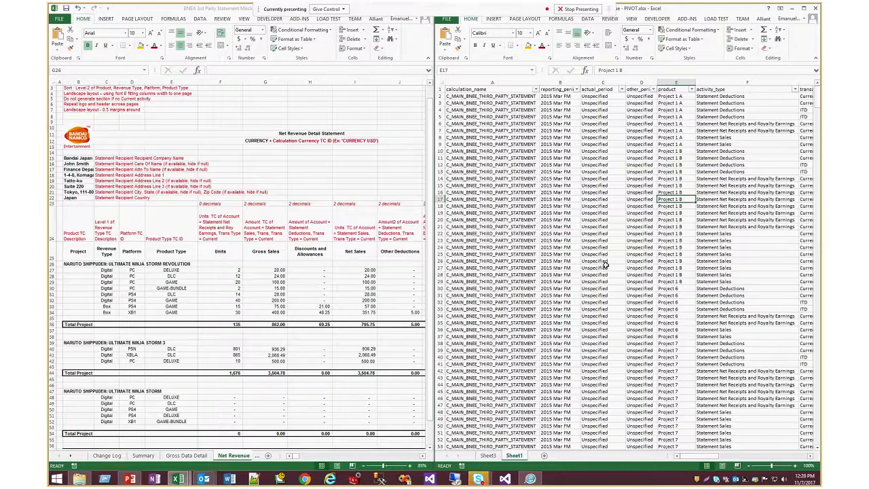
# Create a PivotTable from the Sheet1 data in net revenue - PIVOT.xlsx on a new worksheet.
pyautogui.click(604, 266)
pyautogui.click(493, 18)
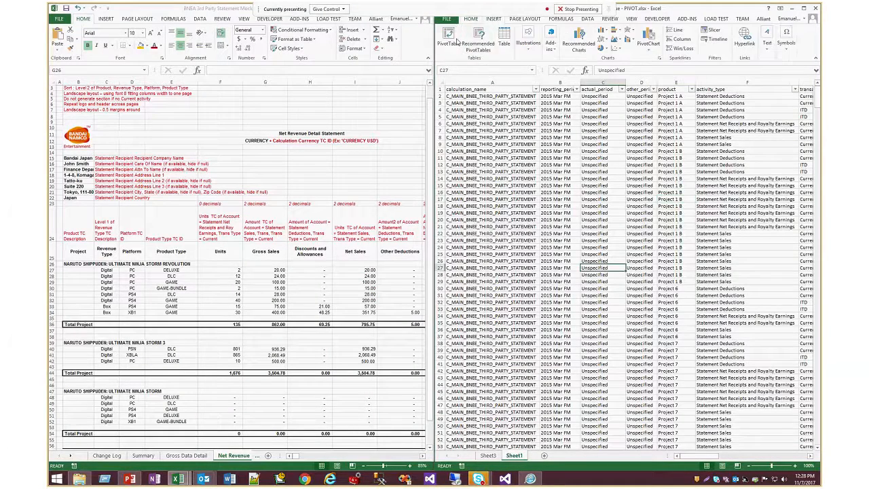
pyautogui.click(450, 39)
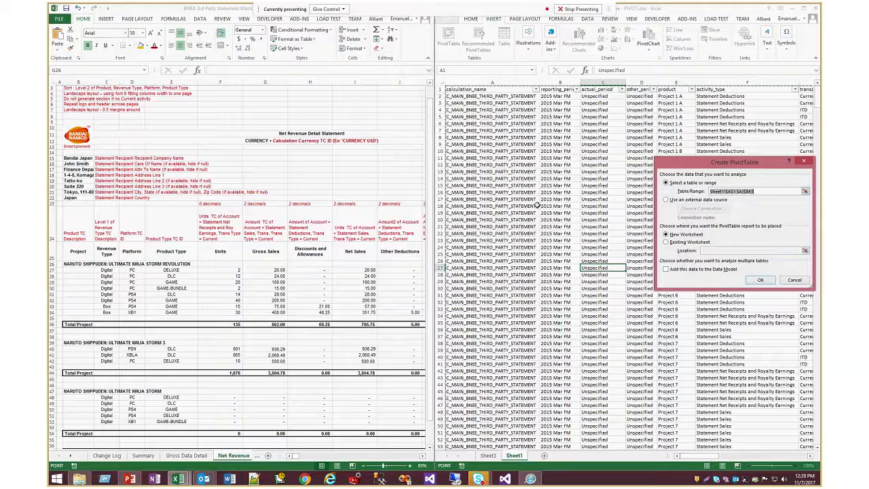
pyautogui.click(766, 283)
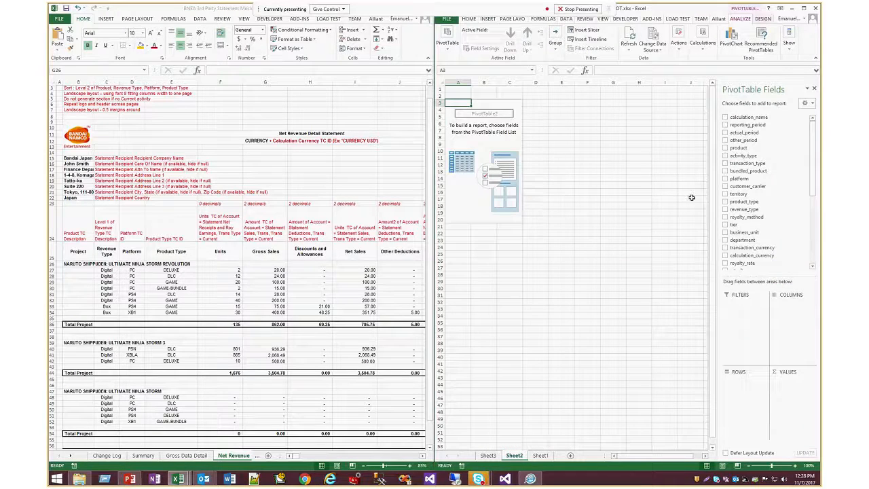
# Add the product field to the PivotTable's rows and the activity_type field to its columns.
pyautogui.click(725, 149)
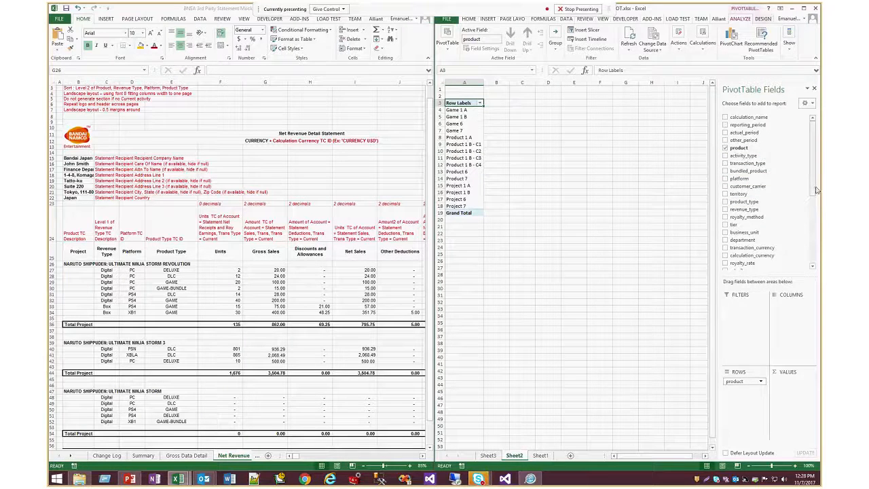
pyautogui.click(725, 156)
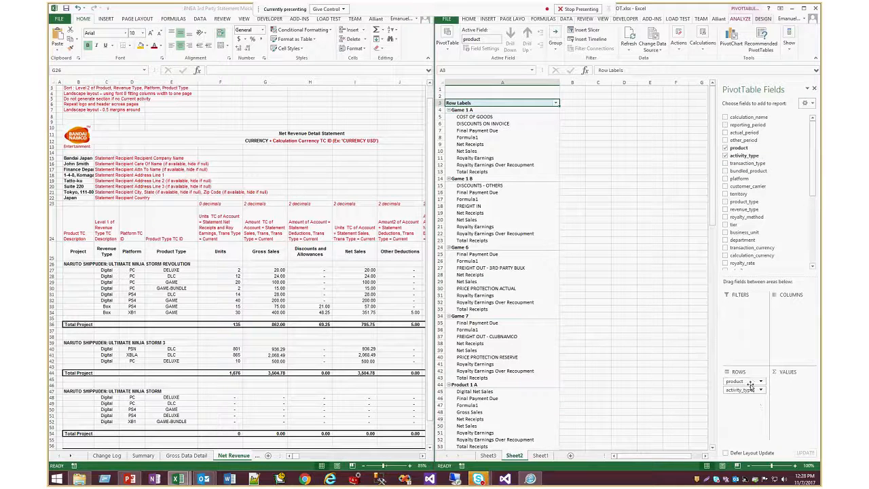
pyautogui.moveTo(749, 387); pyautogui.dragTo(789, 319)
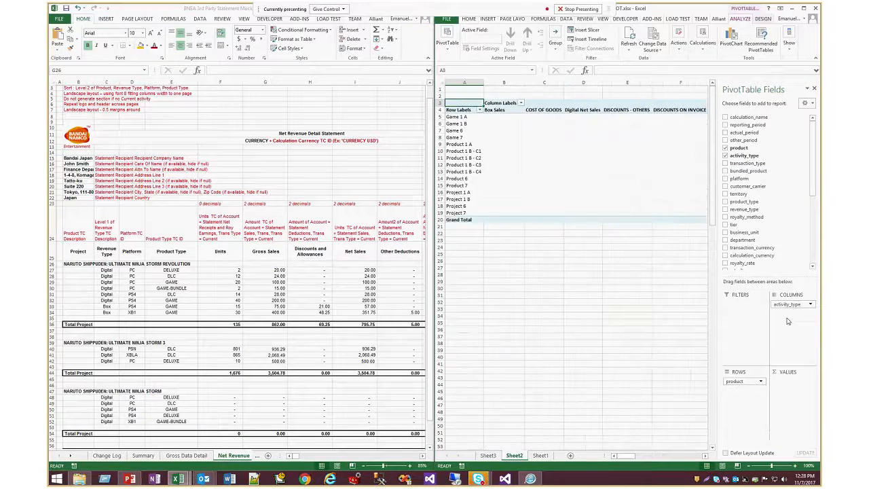
# Filter the activity_type field to show only Statement Net Receipts and Royalty Earnings.
pyautogui.click(801, 156)
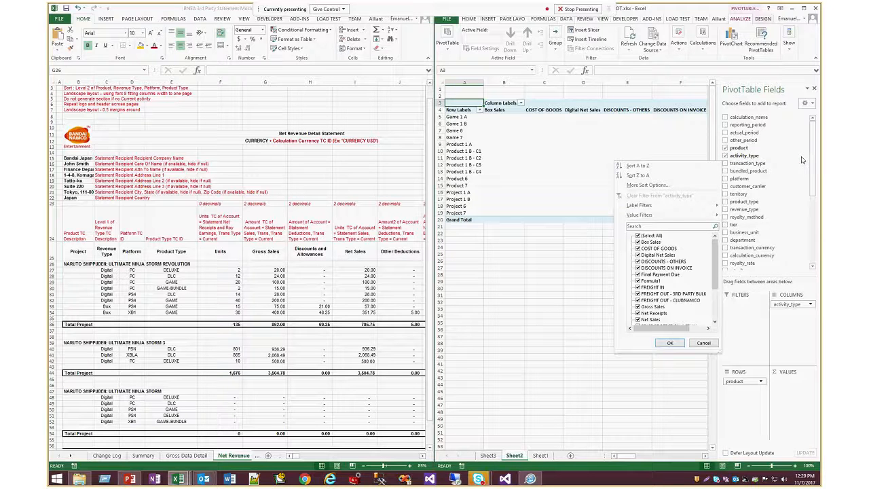
pyautogui.click(638, 235)
pyautogui.scroll(-5, 652, 285)
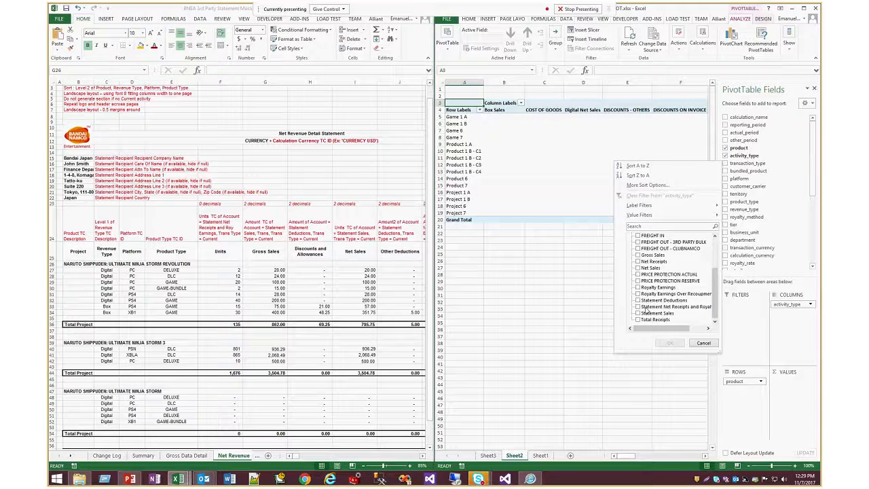
pyautogui.click(653, 306)
pyautogui.click(638, 307)
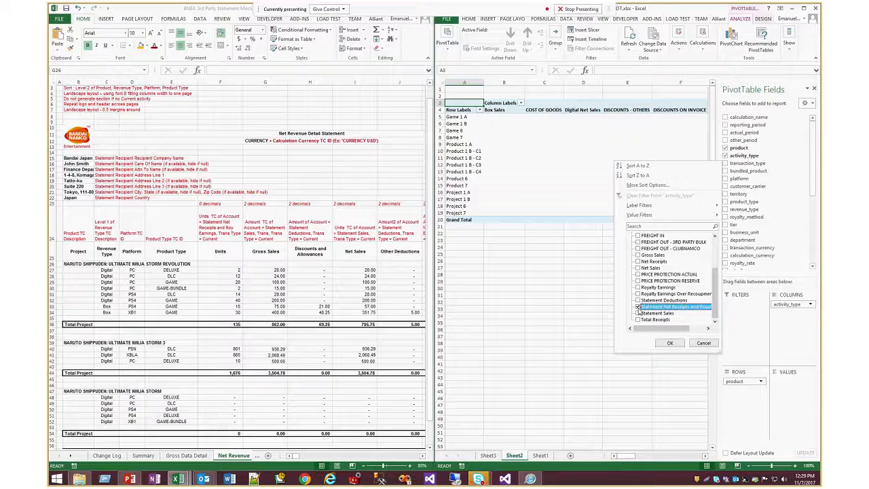
pyautogui.click(668, 343)
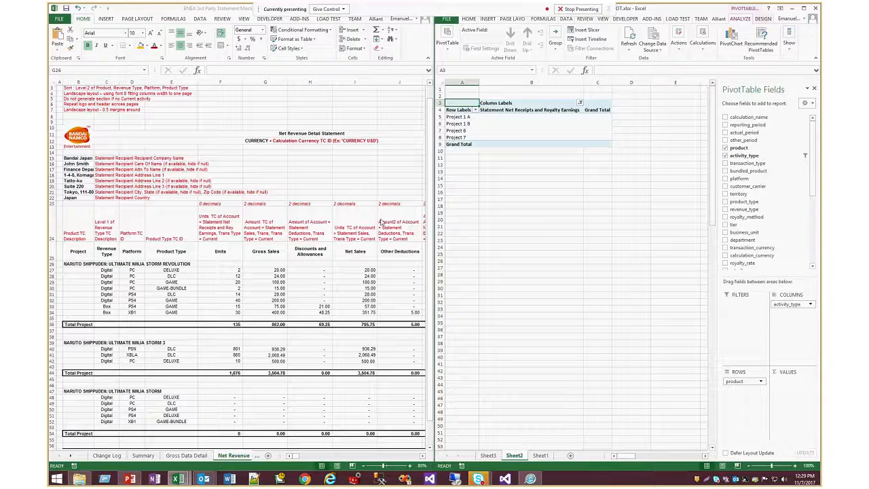
# Add the revenue_type, platform and product_type fields to the PivotTable's rows beneath product.
pyautogui.click(725, 209)
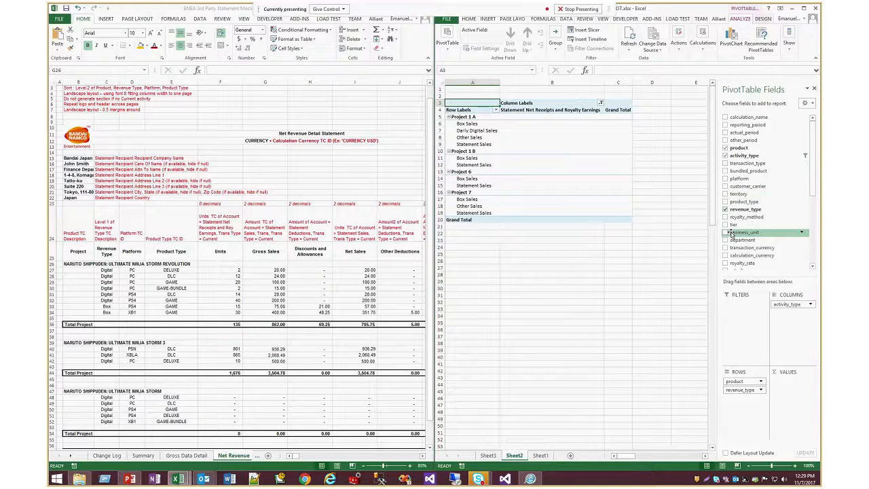
pyautogui.click(725, 179)
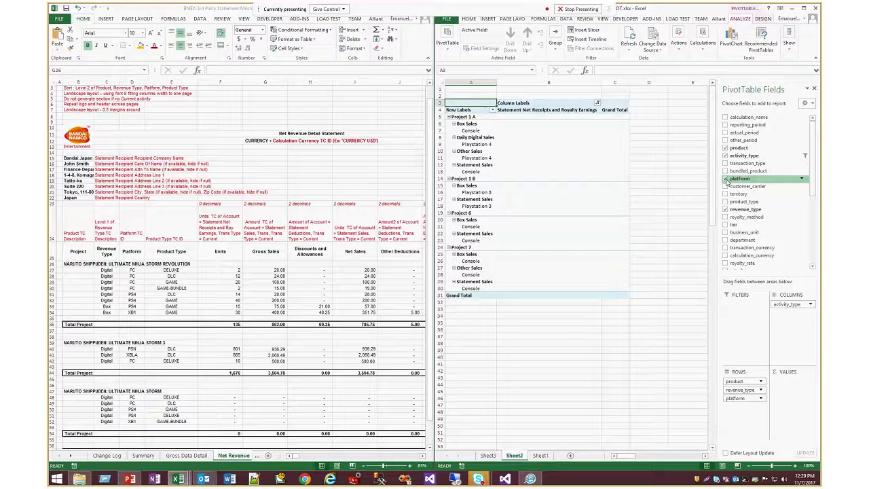
pyautogui.scroll(-1, 729, 224)
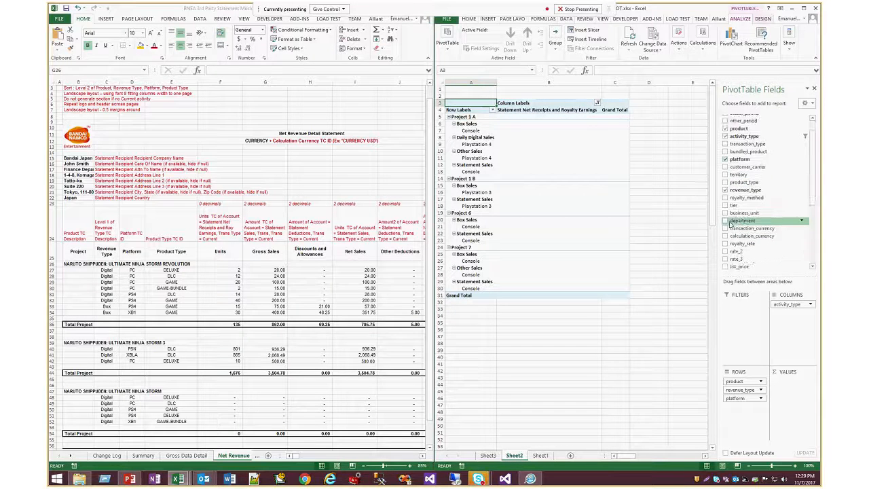
pyautogui.click(725, 183)
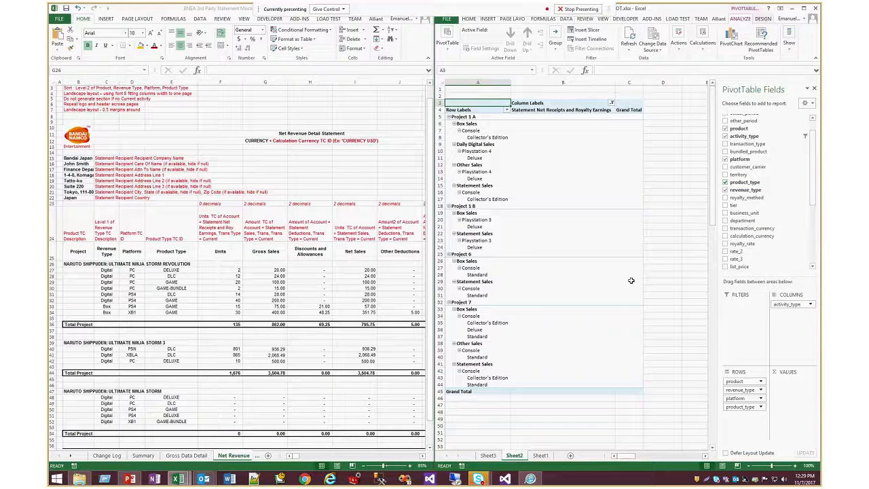
# Add the units field to the PivotTable's values as a sum.
pyautogui.scroll(-6, 740, 224)
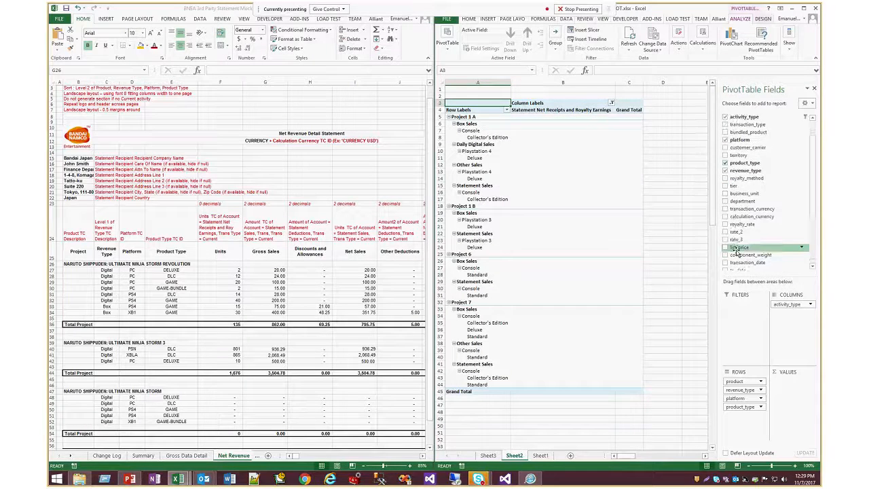
pyautogui.moveTo(732, 247); pyautogui.dragTo(733, 250)
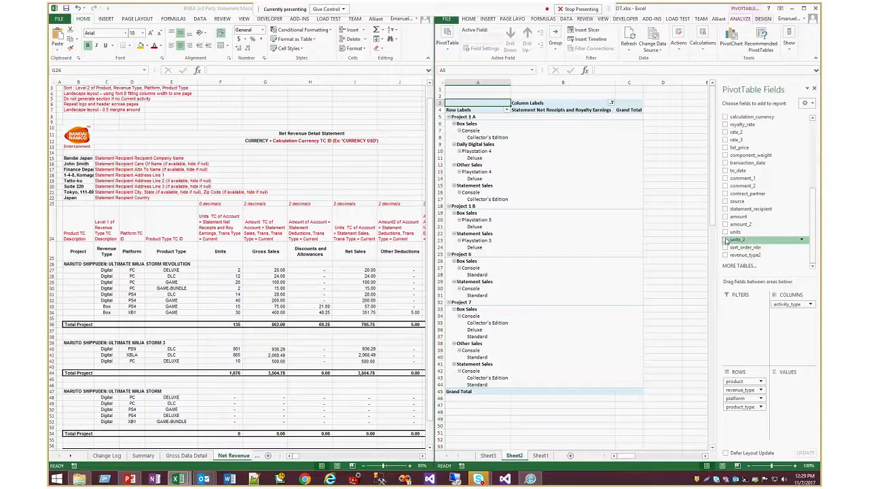
pyautogui.click(725, 232)
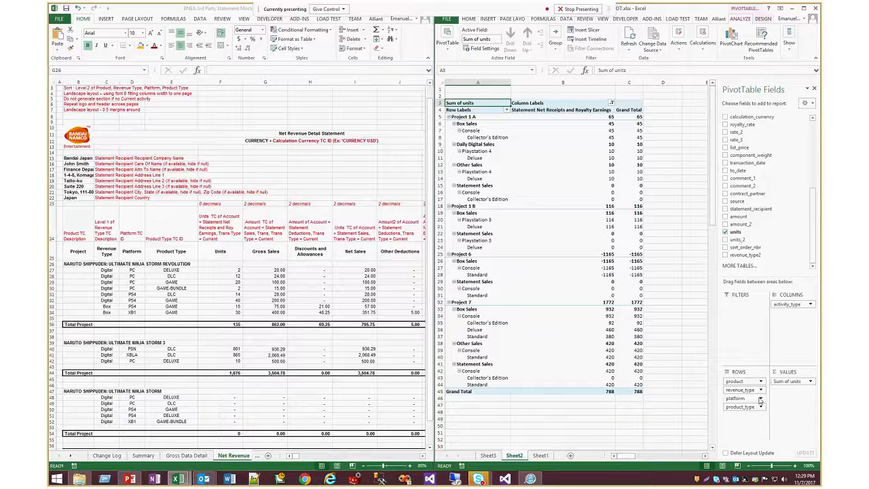
# Turn off all subtotals in the PivotTable.
pyautogui.click(475, 213)
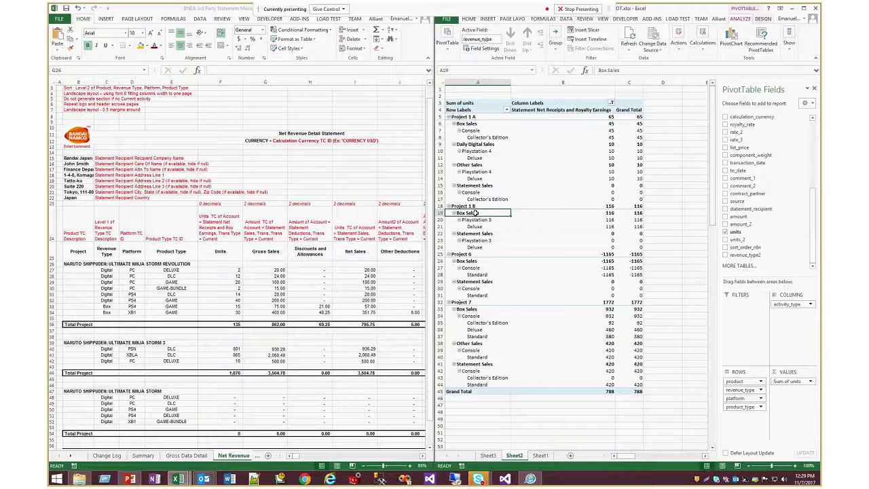
pyautogui.click(492, 171)
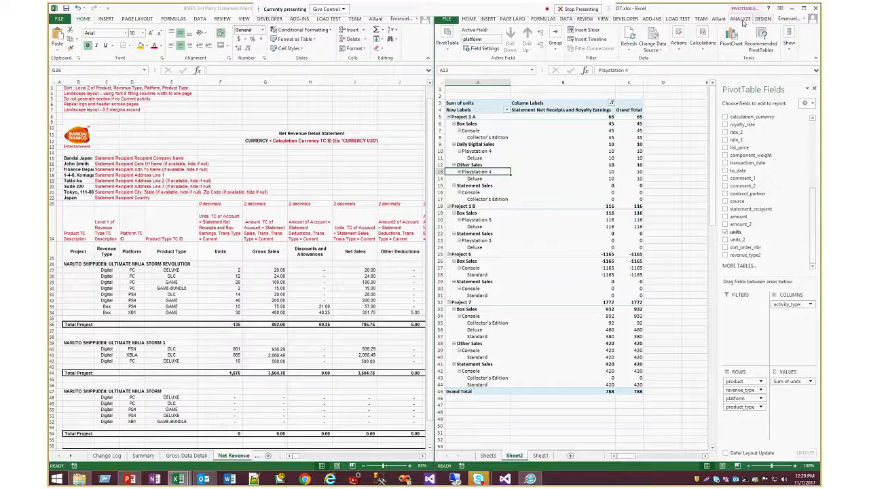
pyautogui.click(763, 18)
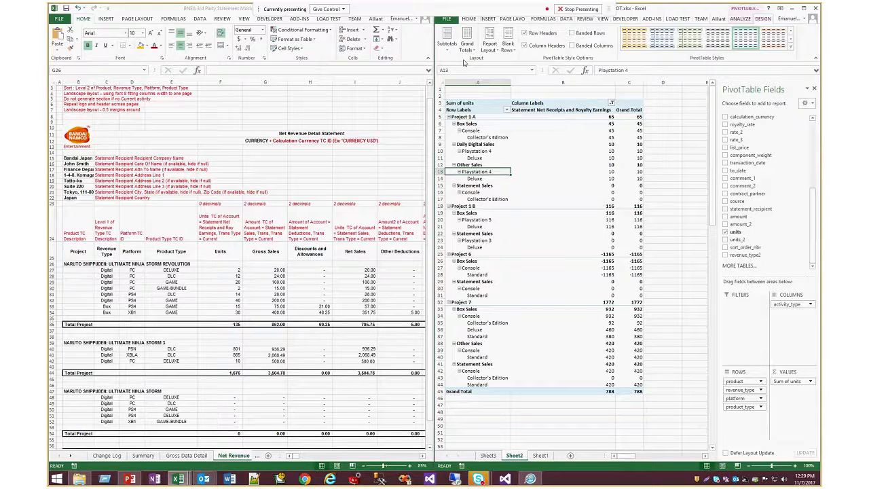
pyautogui.click(448, 44)
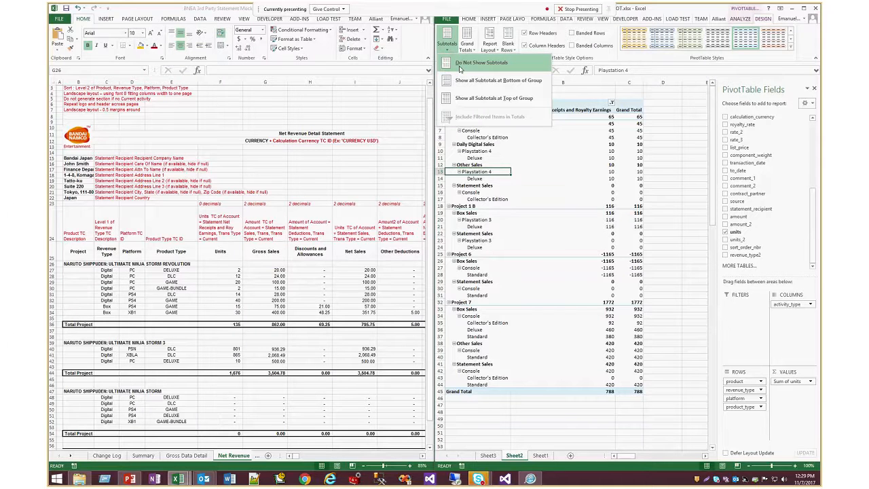
pyautogui.click(460, 63)
# Show grand totals for columns only and lay the PivotTable out in tabular form.
pyautogui.click(467, 44)
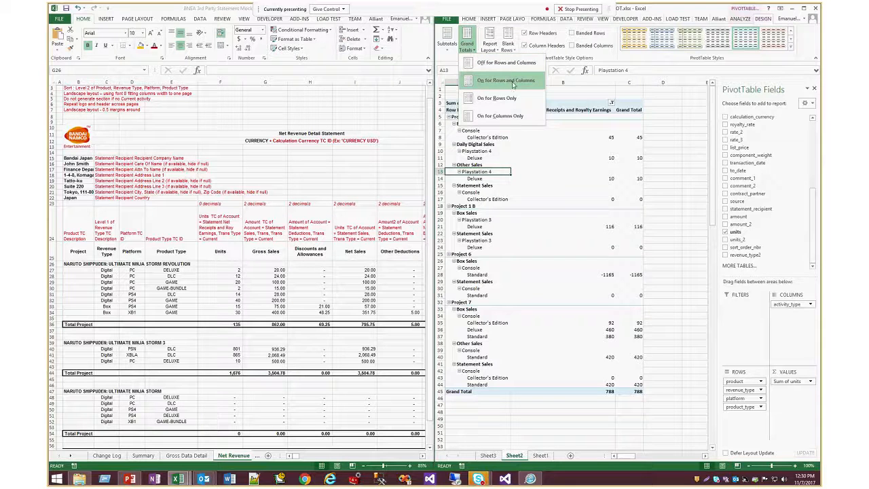
pyautogui.click(508, 119)
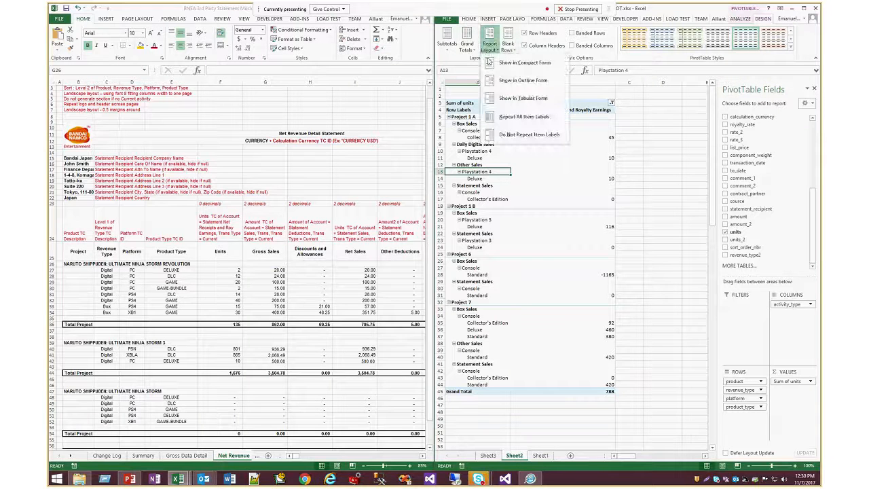
pyautogui.click(508, 101)
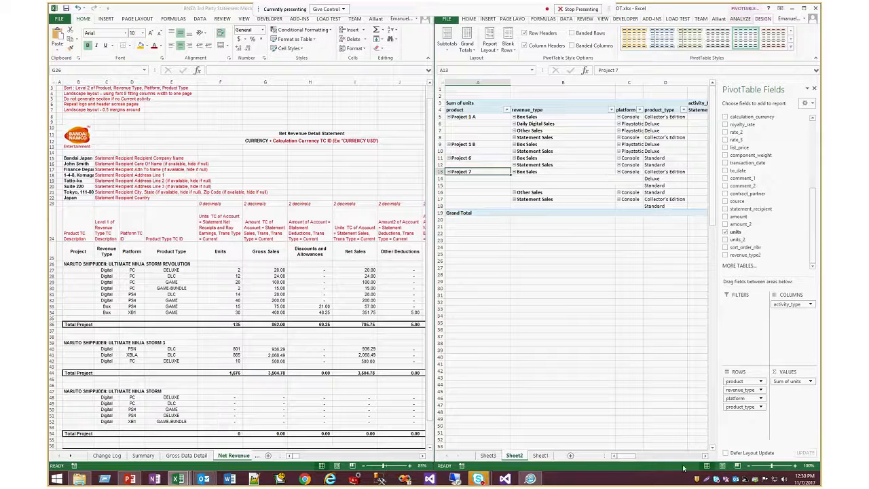
# Compare the PivotTable's columns with the mockup's definitions for the Units and Gross Sales columns.
pyautogui.click(569, 145)
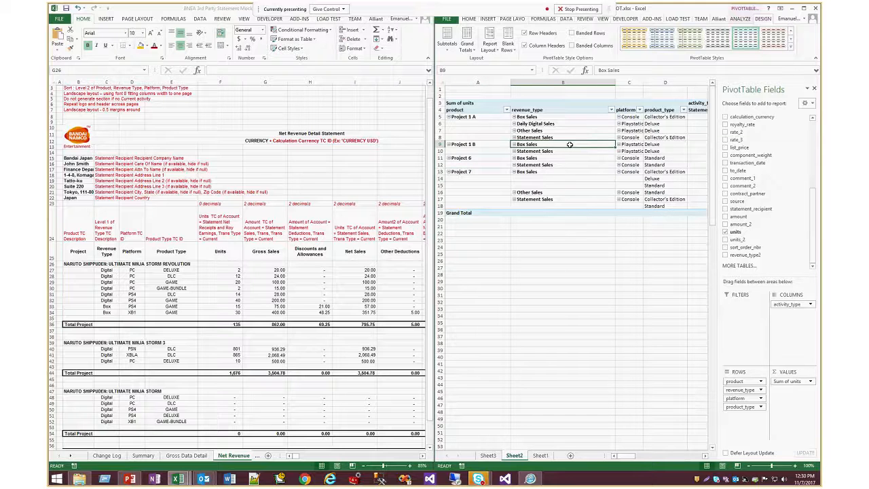
pyautogui.press('Right')
pyautogui.press('Right')
pyautogui.press('Right')
pyautogui.press('Right')
pyautogui.press('Left')
pyautogui.press('Left')
pyautogui.press('Left')
pyautogui.press('Left')
pyautogui.press('Left')
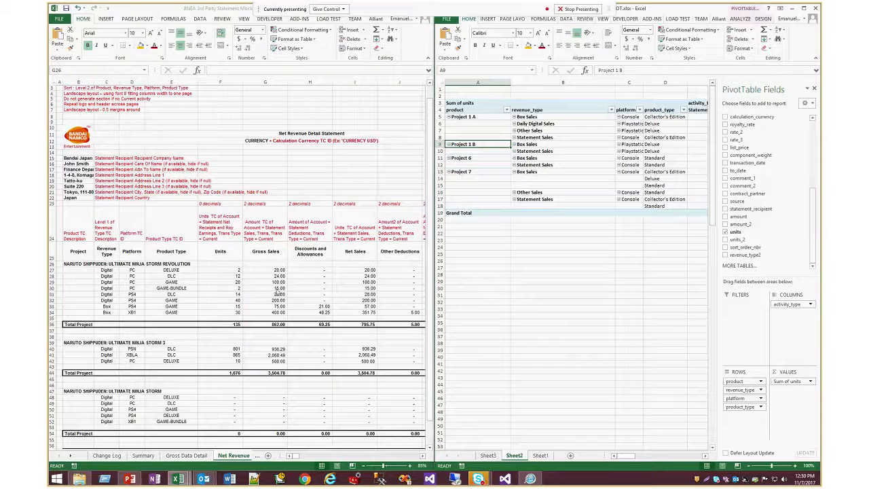
pyautogui.click(226, 282)
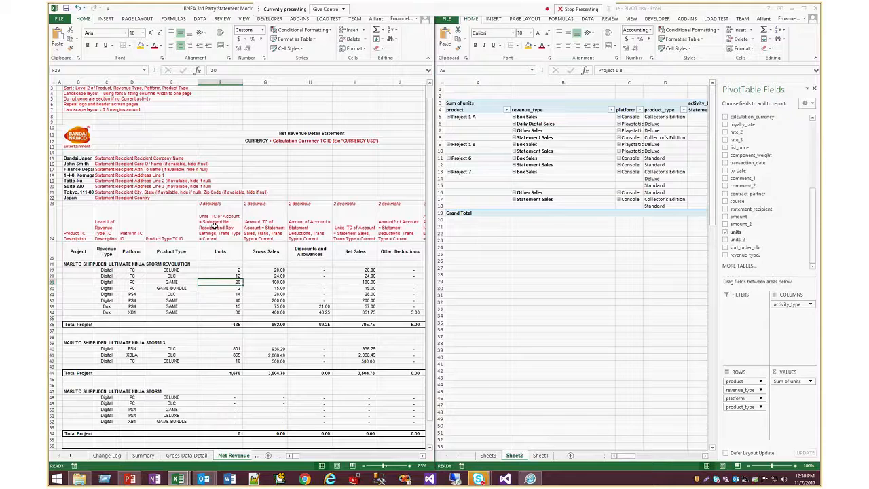
pyautogui.click(214, 225)
pyautogui.click(262, 233)
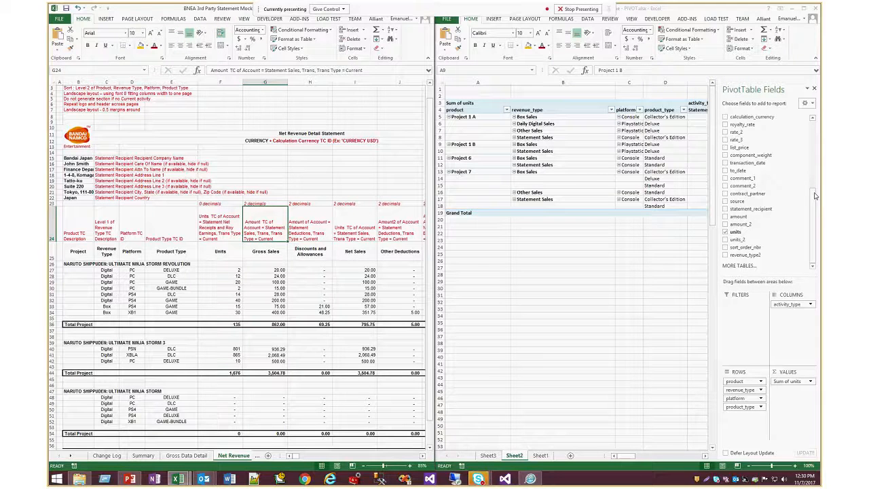
# Include Statement Sales in the activity_type filter alongside Statement Net Receipts and Royalty Earnings.
pyautogui.click(812, 219)
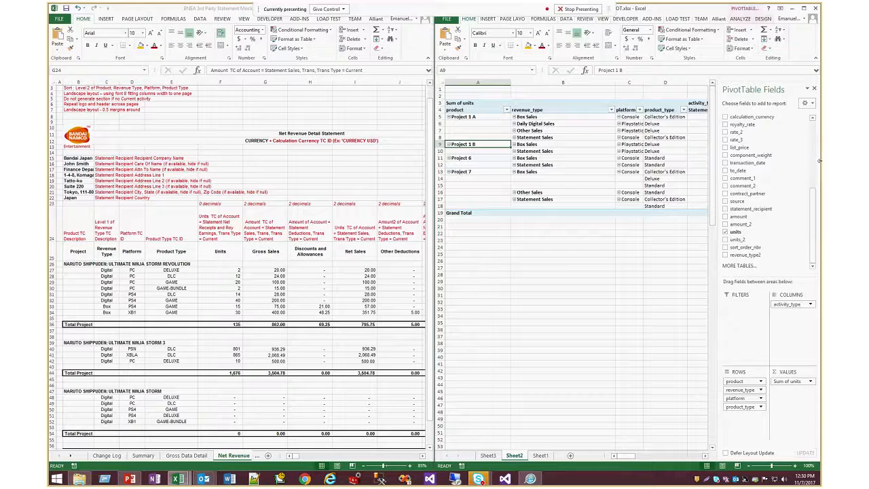
pyautogui.scroll(7, 767, 163)
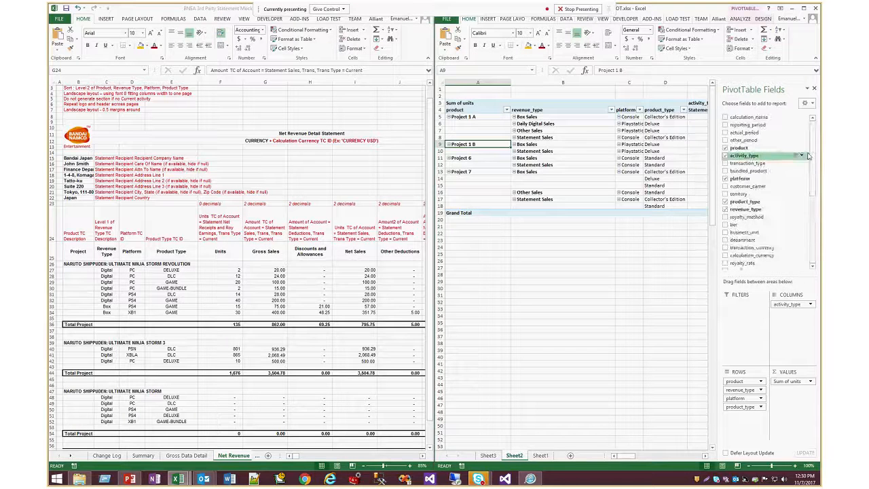
pyautogui.click(805, 155)
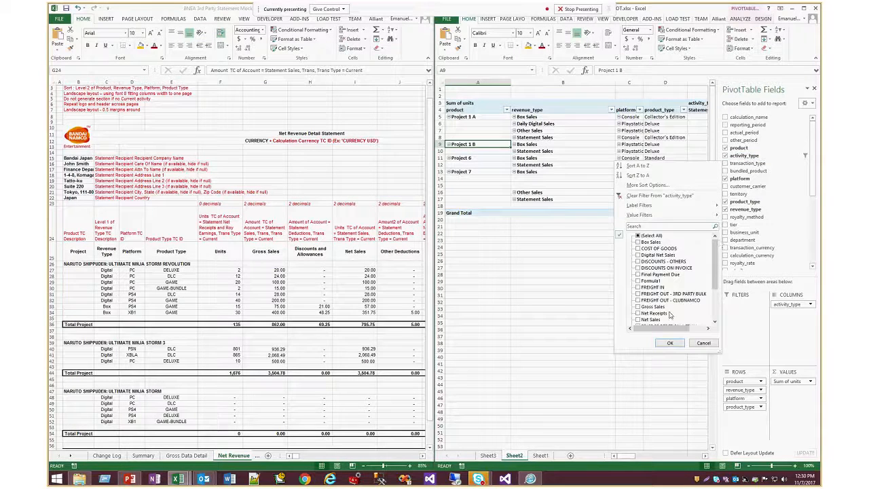
pyautogui.scroll(-2, 705, 298)
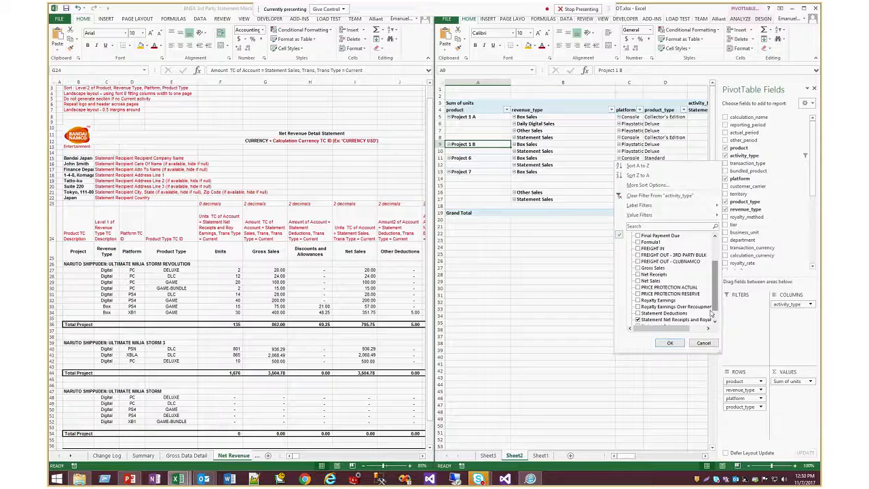
pyautogui.moveTo(715, 307); pyautogui.dragTo(718, 315)
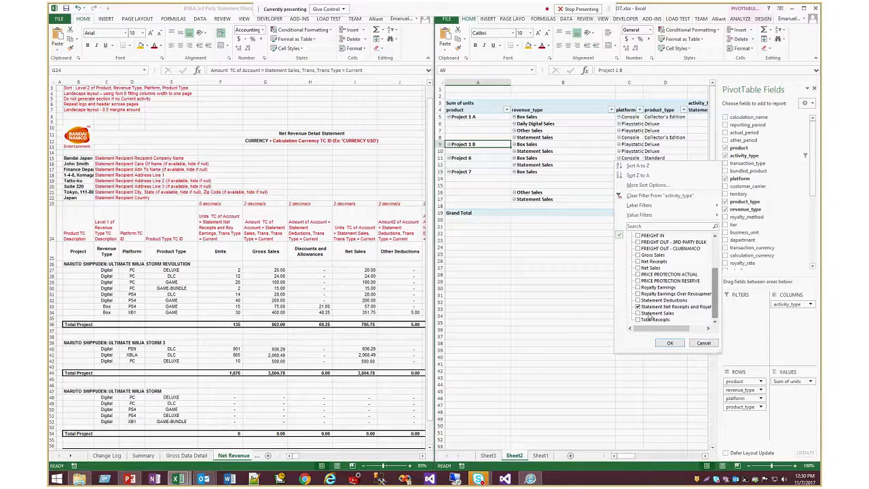
pyautogui.press('Escape')
# Review the columns for both activity types and add the amount field to the PivotTable's values as a sum.
pyautogui.click(639, 160)
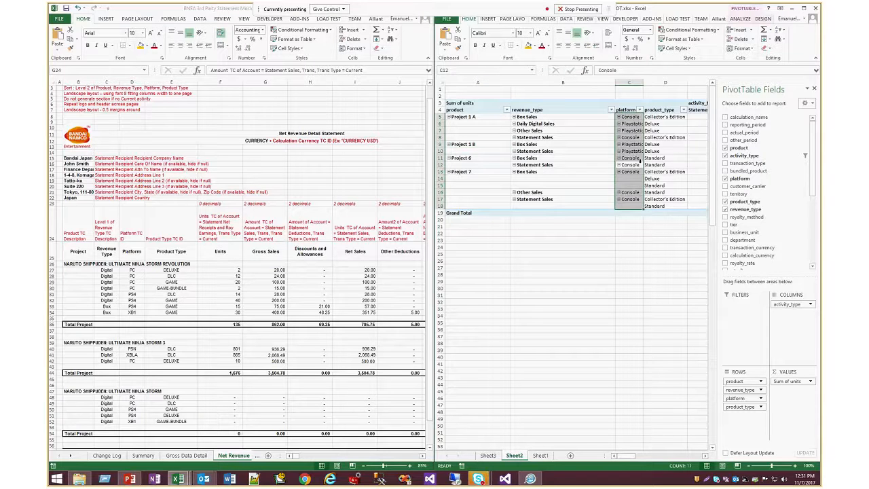
pyautogui.press('Right')
pyautogui.press('Right')
pyautogui.press('Right')
pyautogui.press('Right')
pyautogui.press('Left')
pyautogui.press('Left')
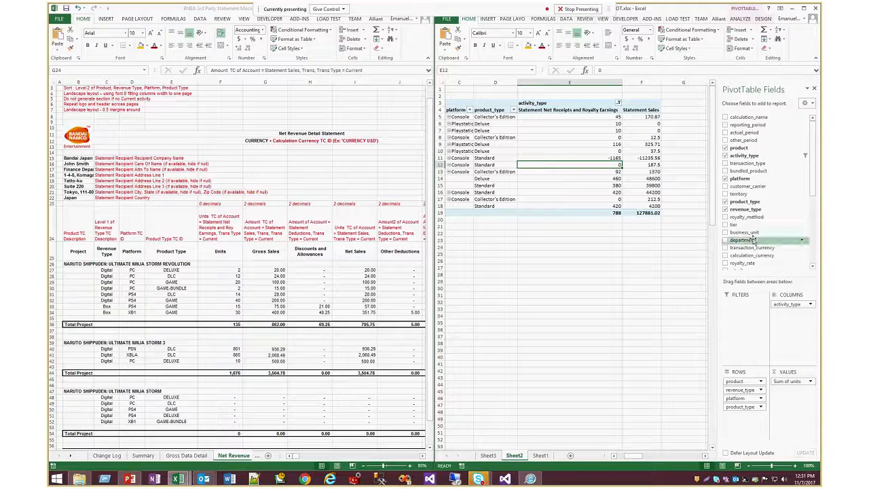
pyautogui.scroll(-6, 753, 241)
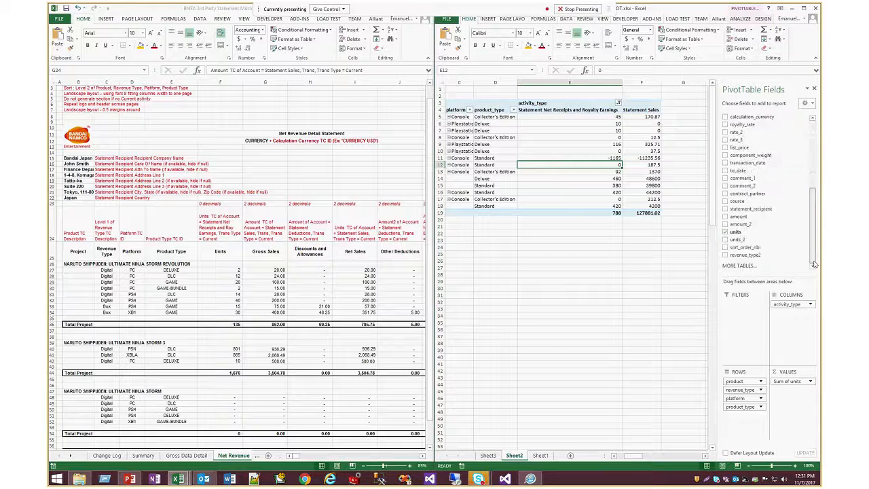
pyautogui.click(725, 216)
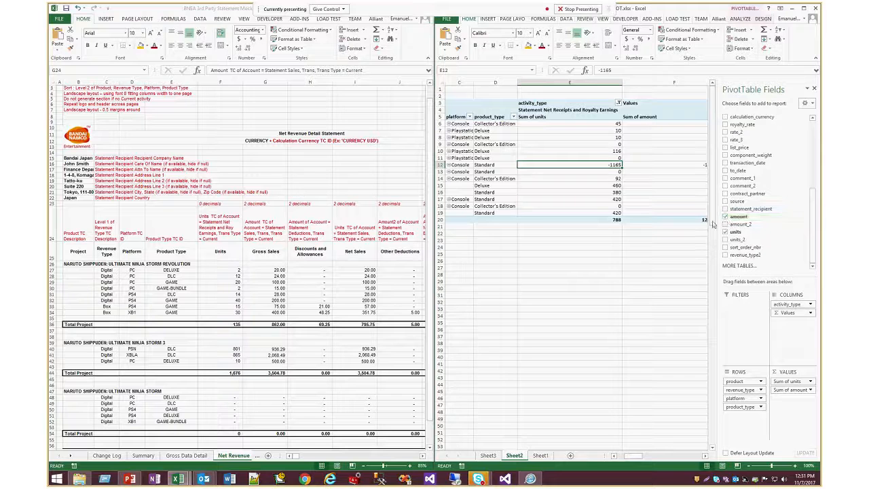
pyautogui.click(654, 192)
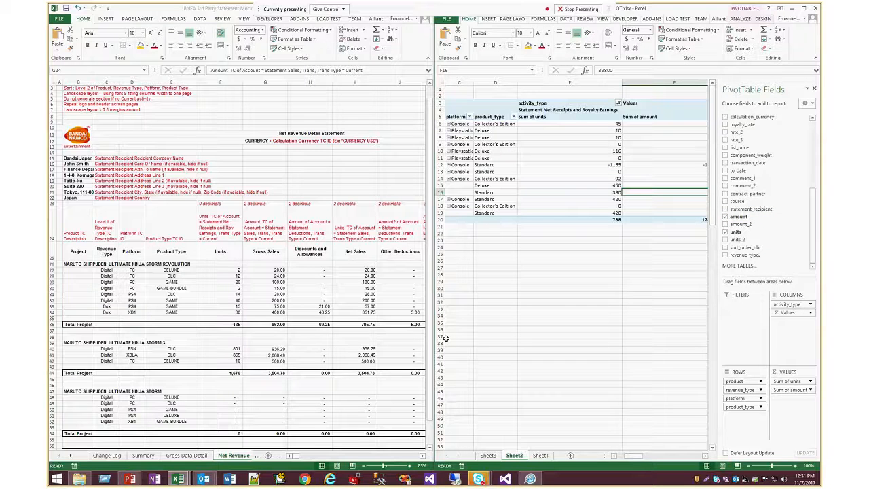
# Examine the mockup's remaining column definitions, from Discounts and Allowances through Cumulative Net Receipts.
pyautogui.click(283, 229)
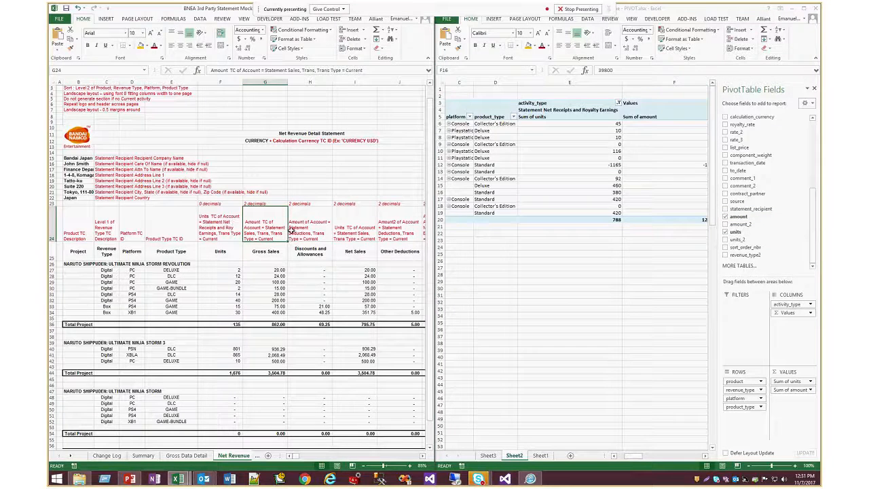
pyautogui.click(423, 457)
pyautogui.click(423, 457)
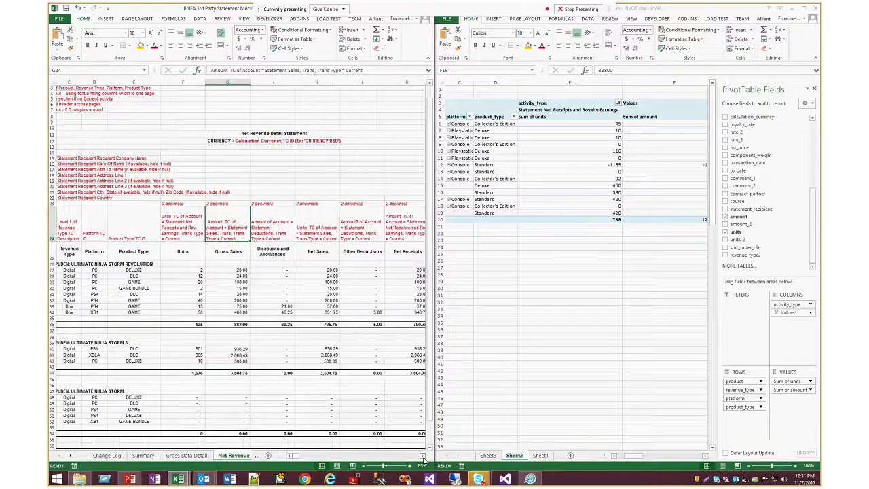
pyautogui.click(423, 457)
pyautogui.click(422, 457)
pyautogui.click(423, 457)
pyautogui.click(423, 457)
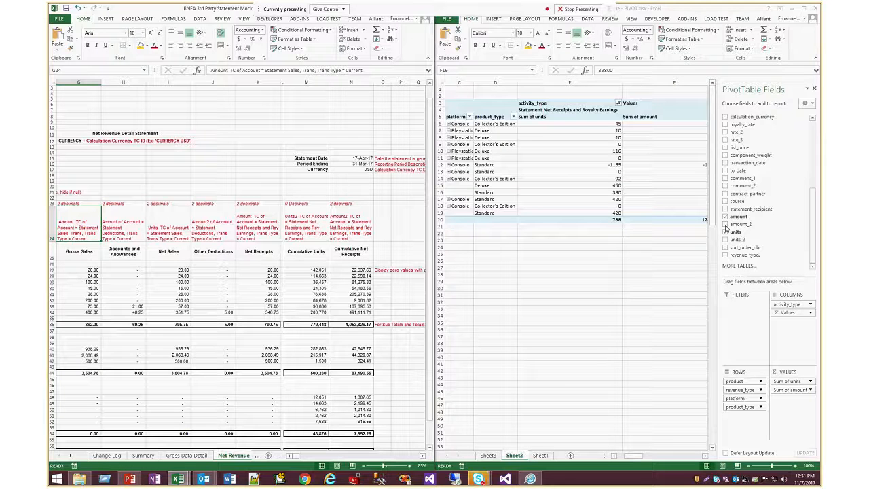
# Add amount_2 and units_2 to the PivotTable's values as sums and enlarge the workbook window to full screen.
pyautogui.click(725, 224)
pyautogui.click(725, 239)
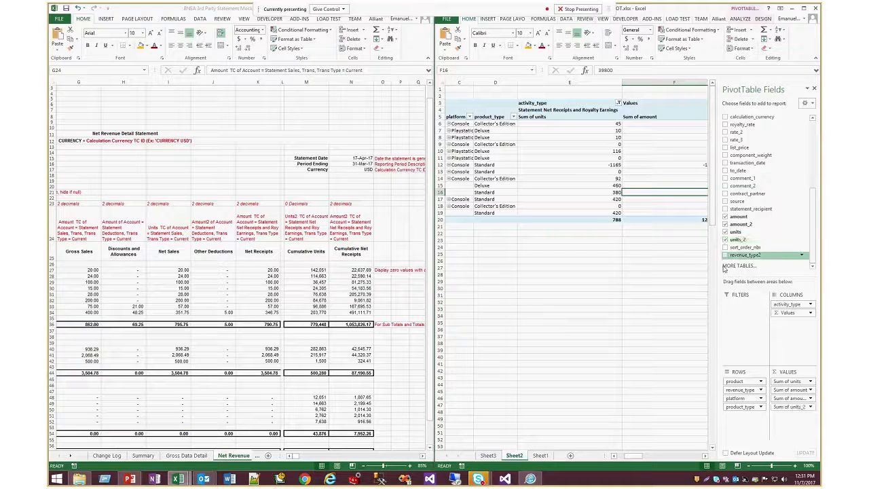
pyautogui.click(614, 259)
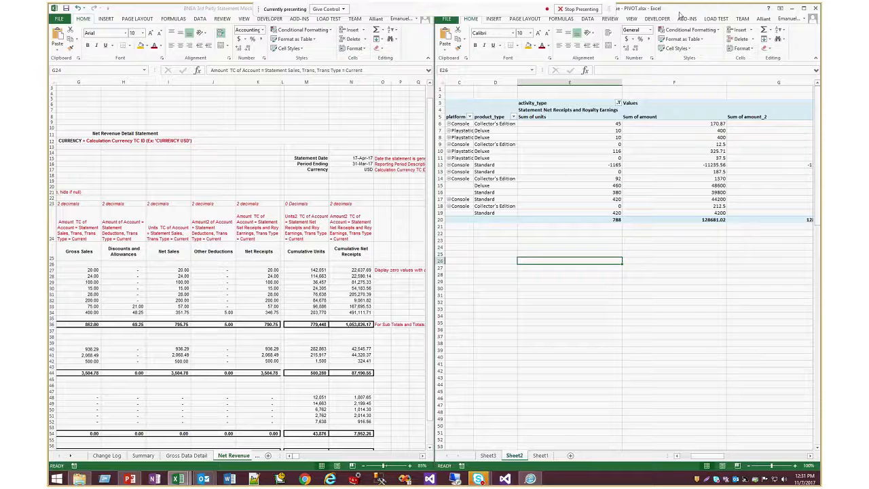
pyautogui.doubleClick(679, 13)
# Review the units, amount, amount_2 and units_2 sums under the Statement Sales activity type.
pyautogui.moveTo(636, 459); pyautogui.dragTo(672, 458)
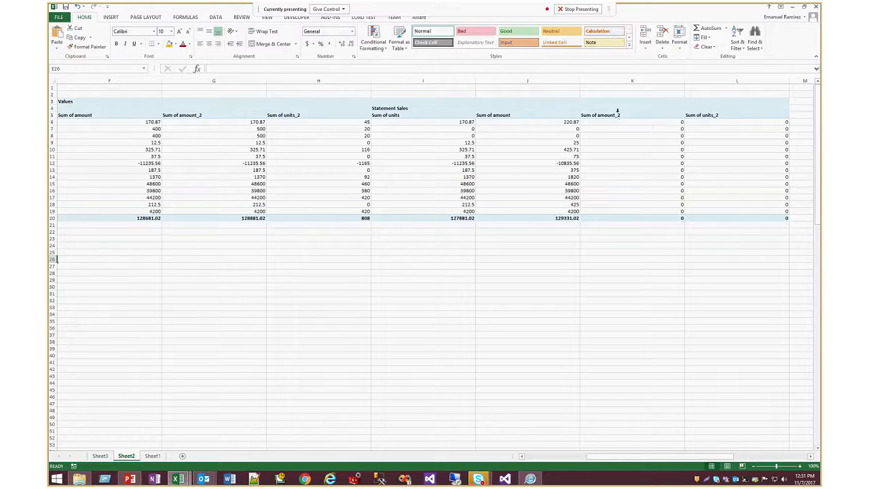
pyautogui.moveTo(617, 111); pyautogui.dragTo(708, 148)
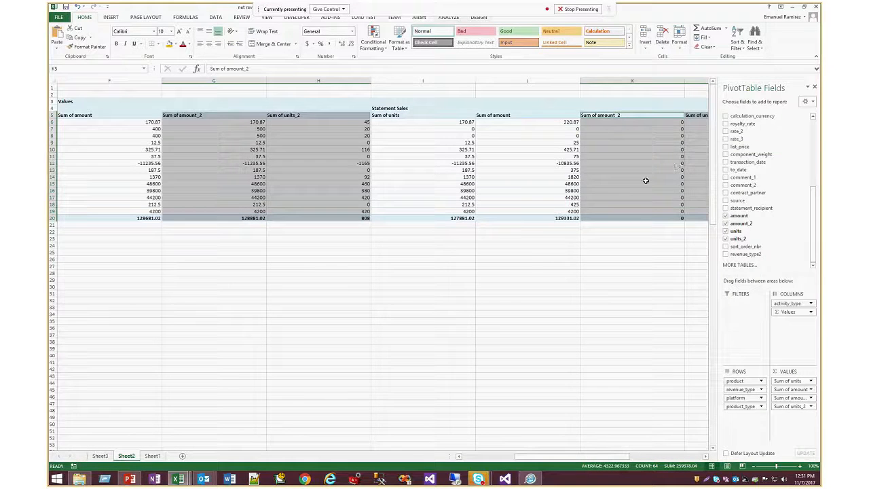
pyautogui.click(646, 182)
pyautogui.moveTo(563, 458); pyautogui.dragTo(583, 457)
pyautogui.click(461, 116)
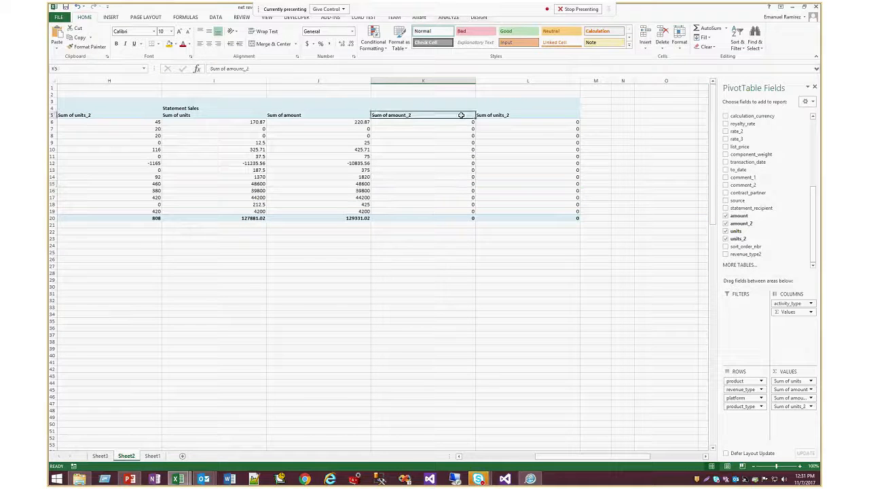
pyautogui.click(174, 97)
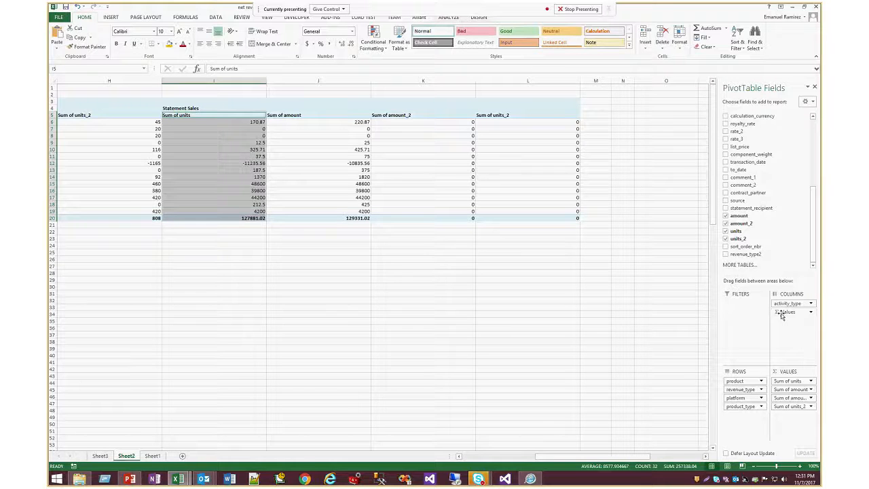
# Place Values ahead of activity_type in the PivotTable's columns and check the units and amount sums for each activity type.
pyautogui.moveTo(782, 312); pyautogui.dragTo(784, 305)
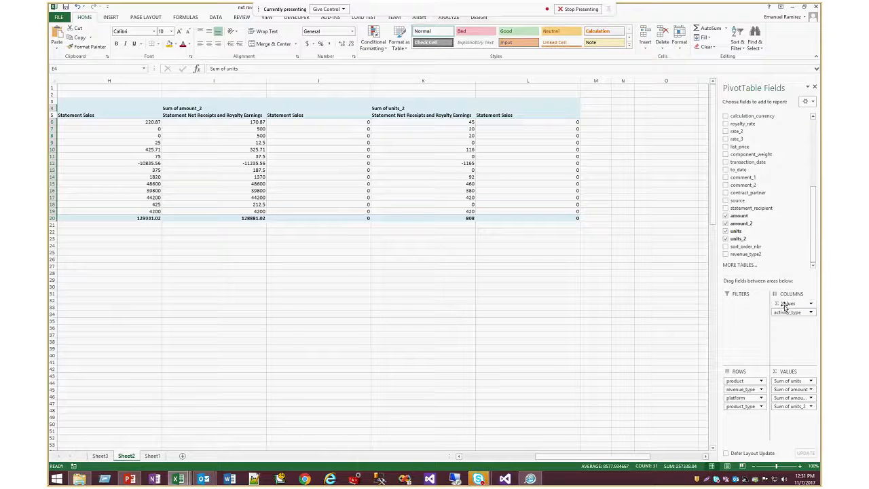
pyautogui.moveTo(568, 456); pyautogui.dragTo(493, 456)
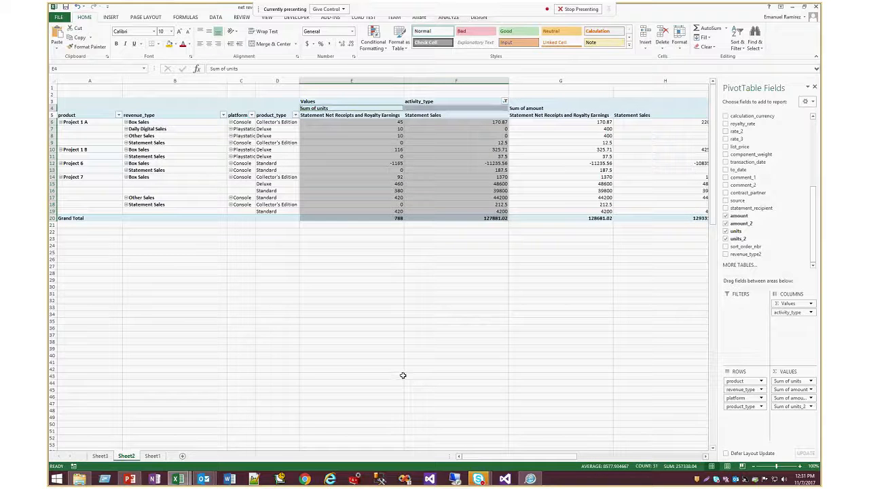
pyautogui.click(342, 121)
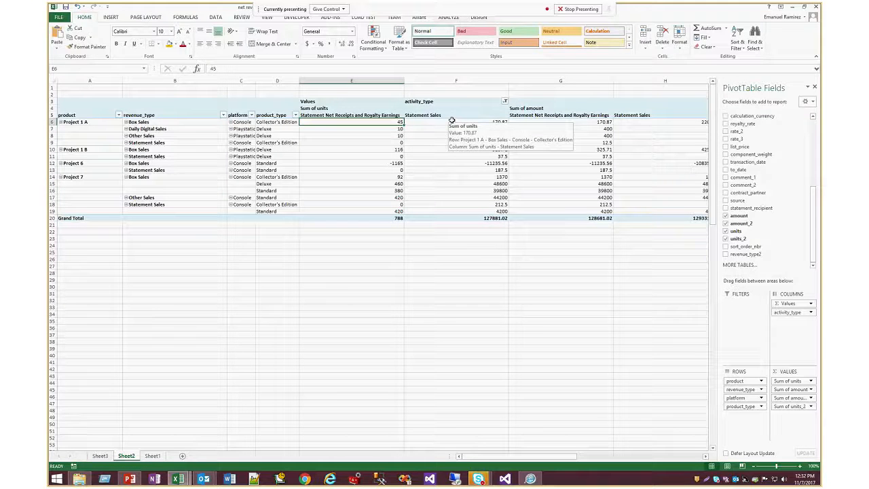
pyautogui.click(452, 121)
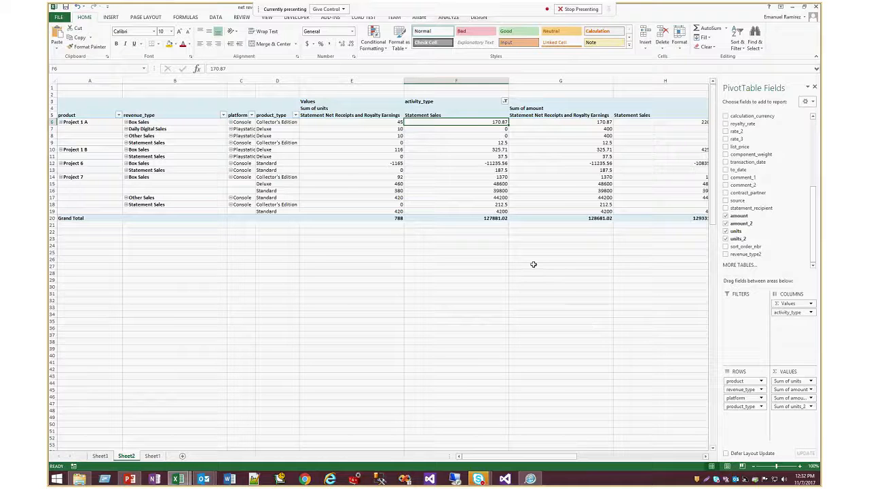
pyautogui.click(560, 183)
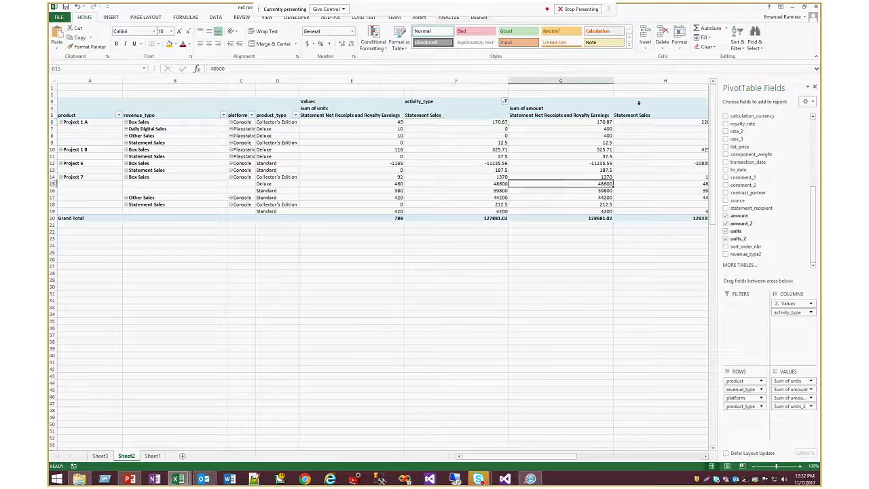
# Close net revenue - PIVOT.xlsx without saving, and close the BNEA 3rd Party Statement Mockup_FINAL.xlsx workbook.
pyautogui.click(815, 7)
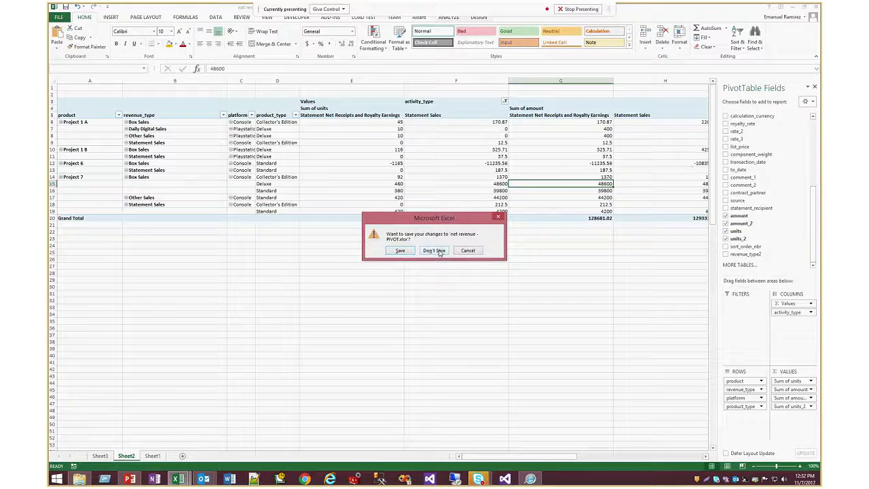
pyautogui.click(435, 250)
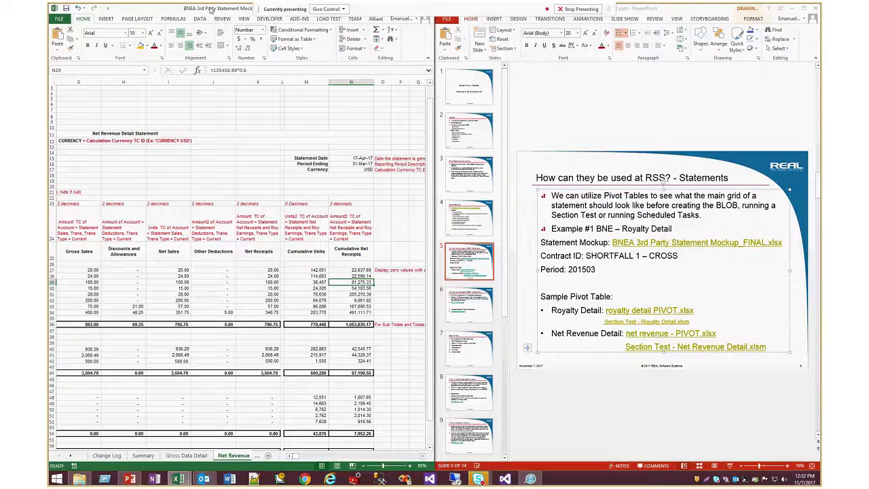
pyautogui.doubleClick(210, 9)
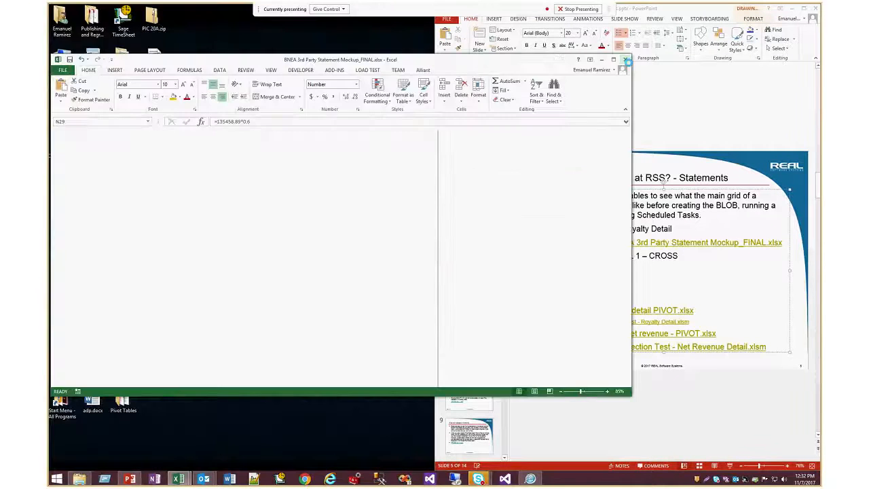
pyautogui.click(625, 60)
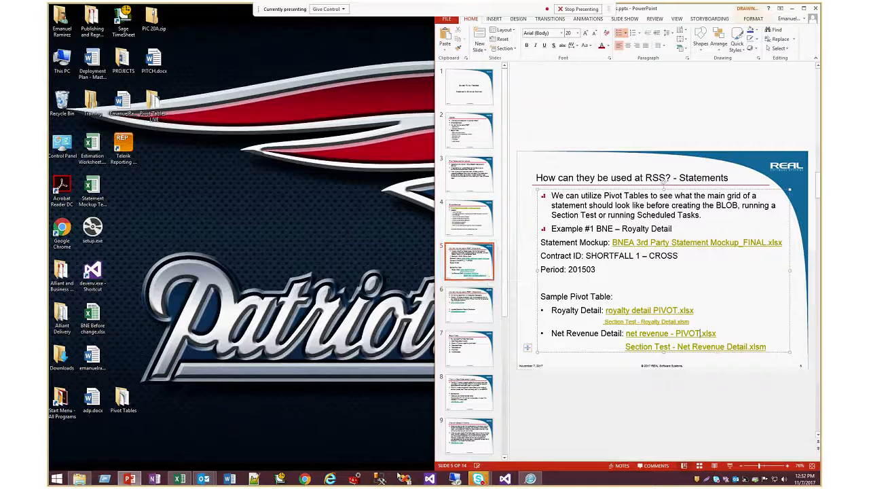
# Reopen BNEA 3rd Party Statement Mockup_FINAL.xlsx and examine the Net Receipts definition on the Royalty Detail sheet.
pyautogui.rightClick(182, 479)
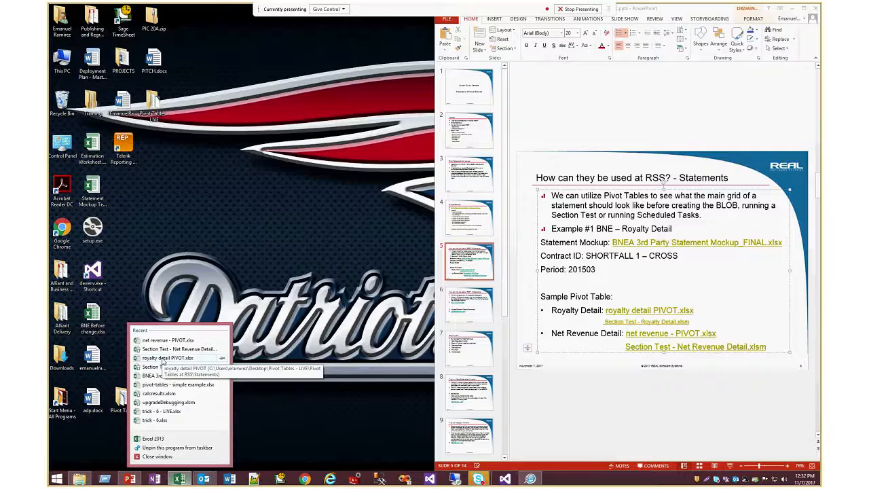
pyautogui.click(166, 375)
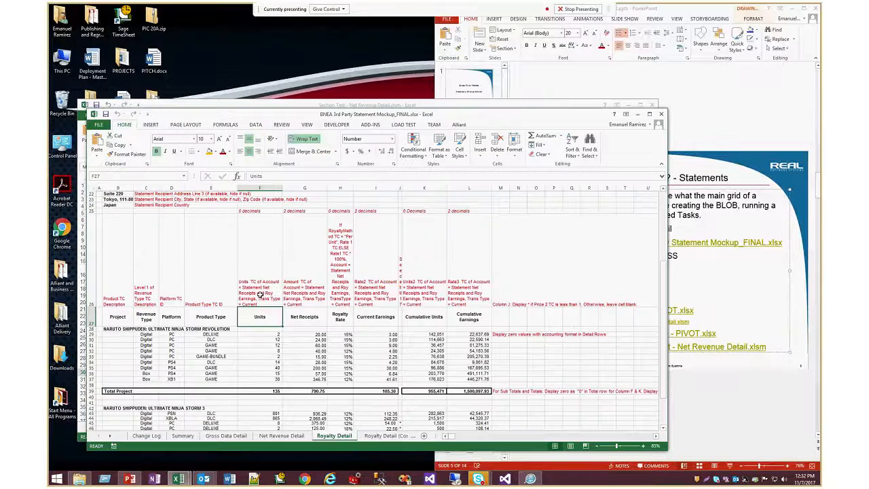
pyautogui.click(289, 285)
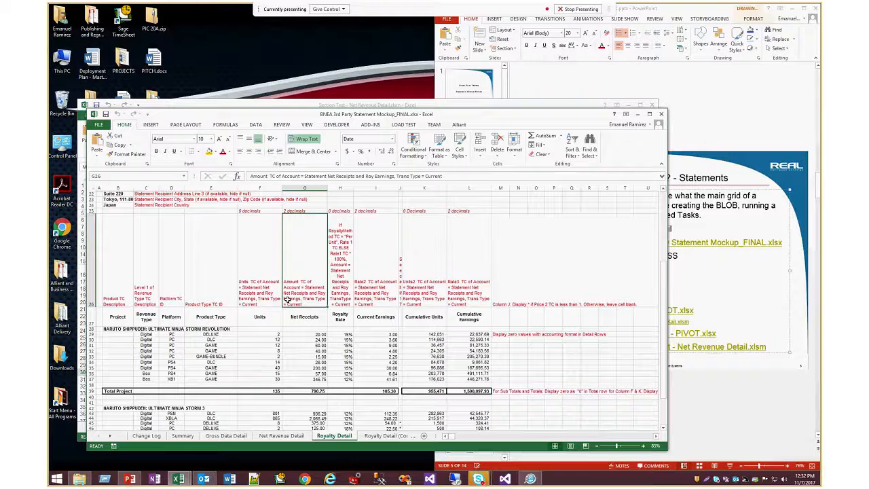
# Close the statement mockup, and close Section Test - Net Revenue Detail.xlsm without saving.
pyautogui.click(662, 115)
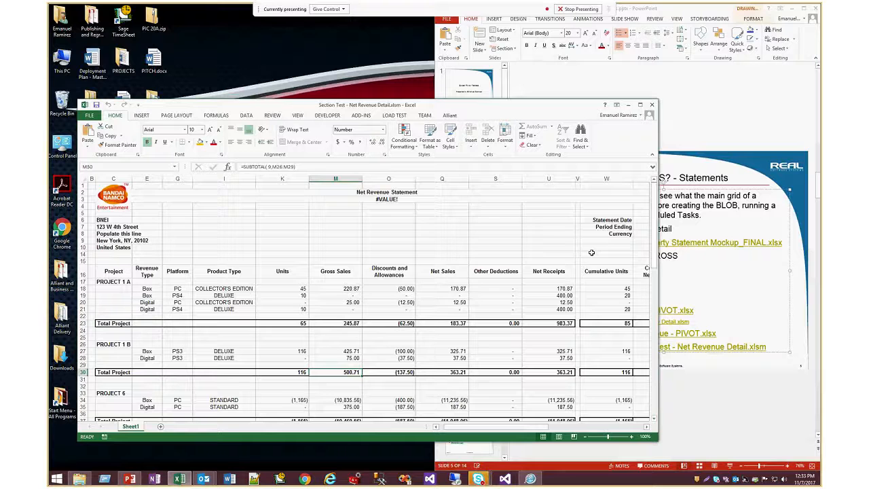
pyautogui.click(591, 253)
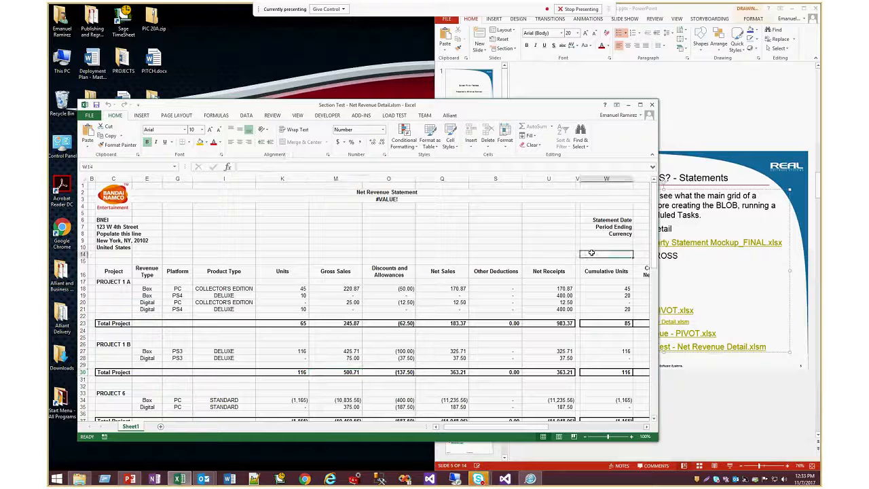
pyautogui.click(652, 104)
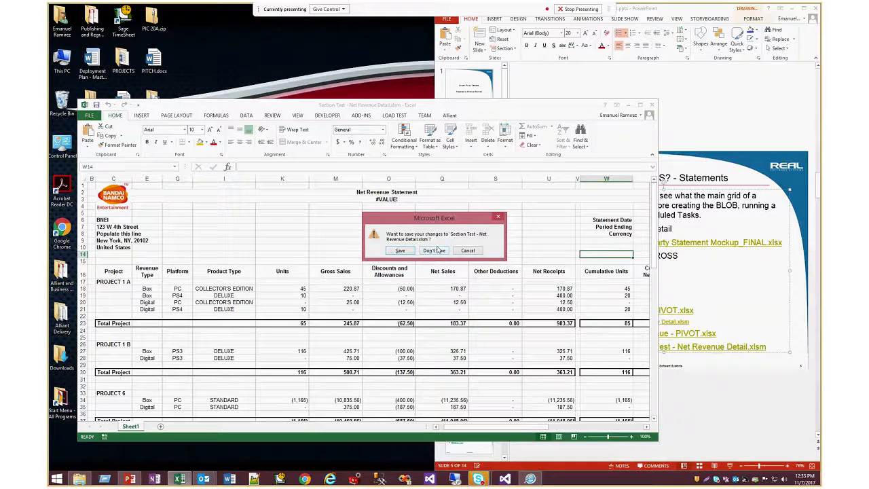
pyautogui.click(434, 250)
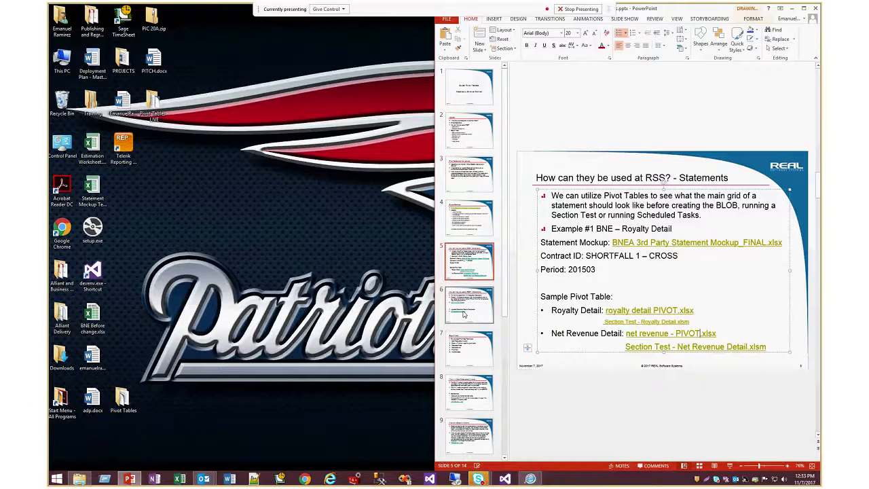
# Switch to PowerPoint's slide 6 on Calculations and open its linked TCTA 10\TCTA10.xlsx workbook.
pyautogui.click(464, 312)
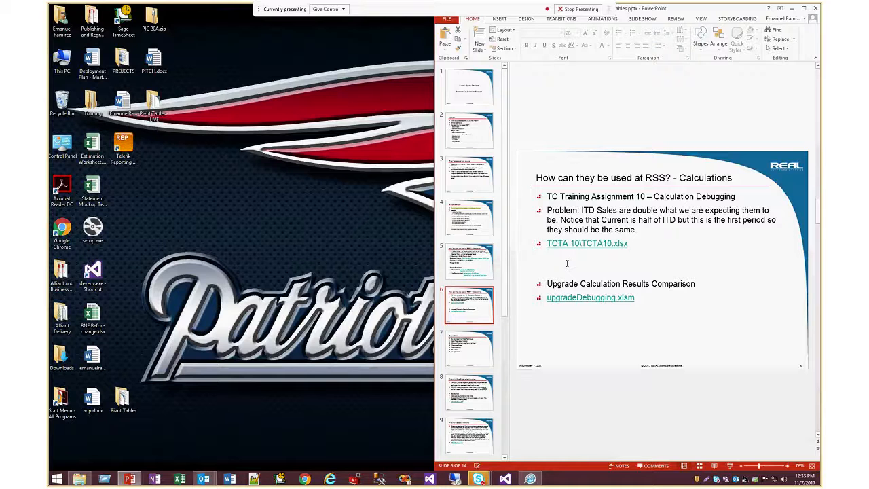
pyautogui.click(569, 246)
pyautogui.rightClick(568, 245)
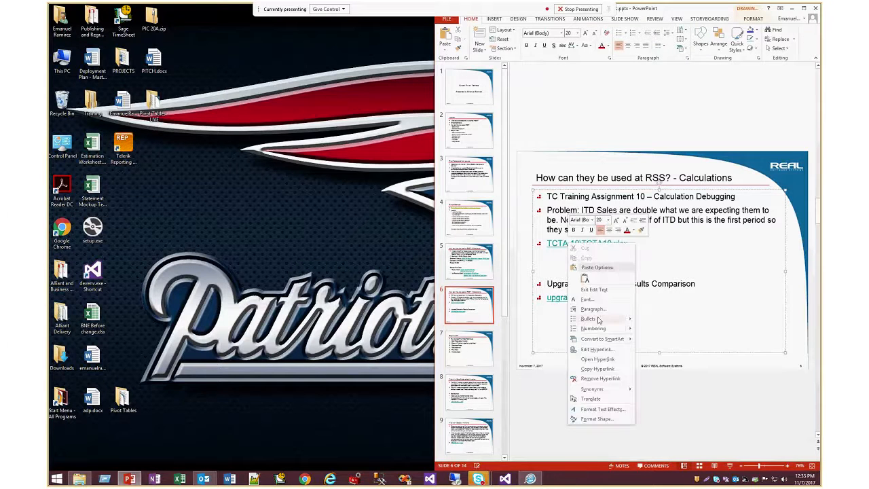
pyautogui.click(590, 358)
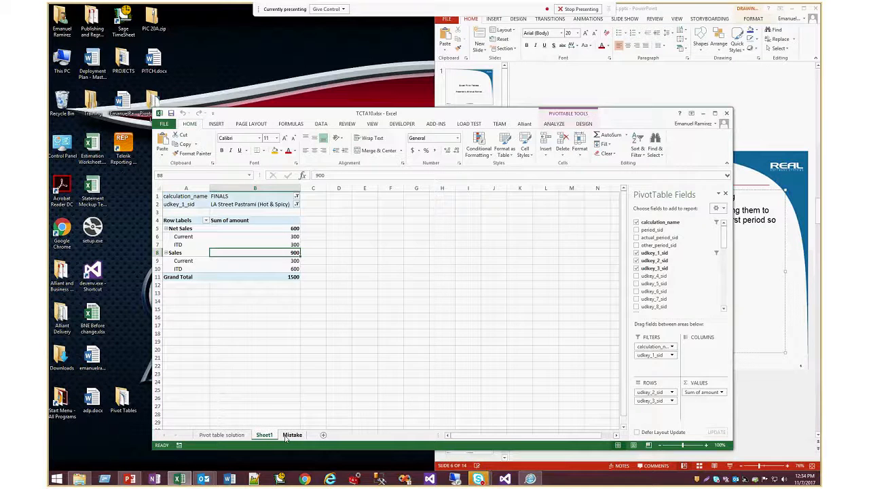
# Check the Mistake sheet's data against the slide's problem description and create a PivotTable from that data on a new worksheet.
pyautogui.click(291, 435)
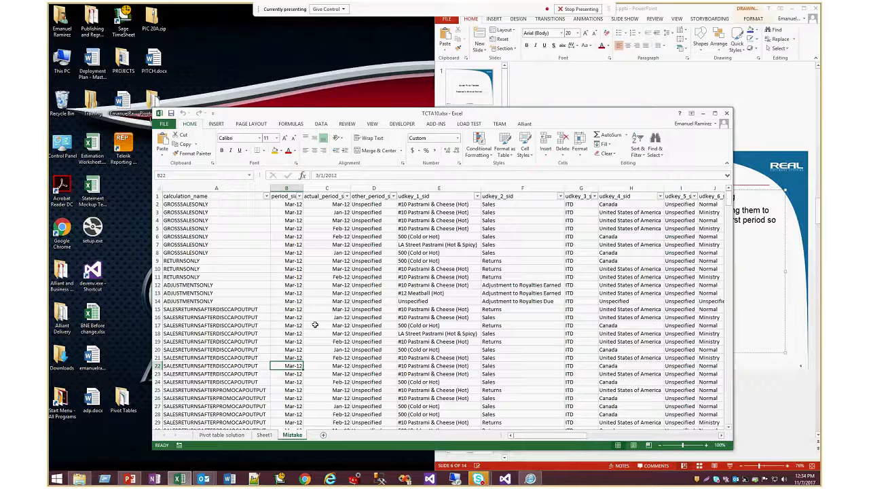
pyautogui.click(402, 280)
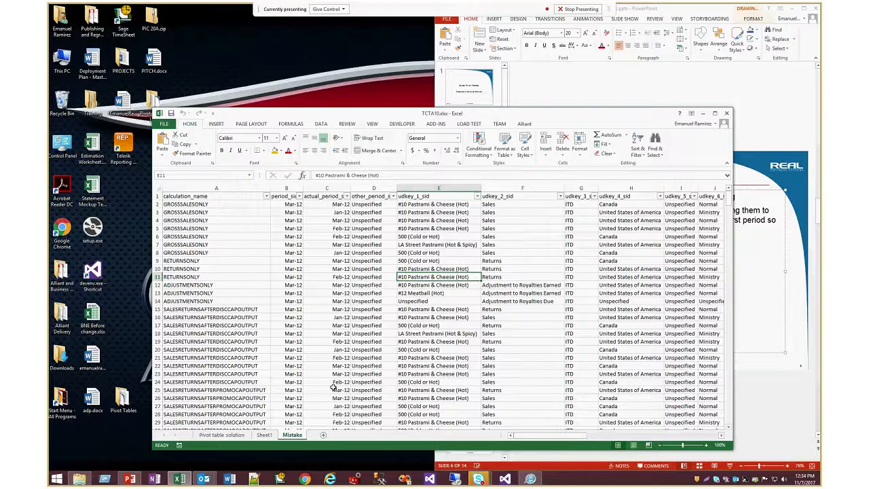
pyautogui.click(701, 242)
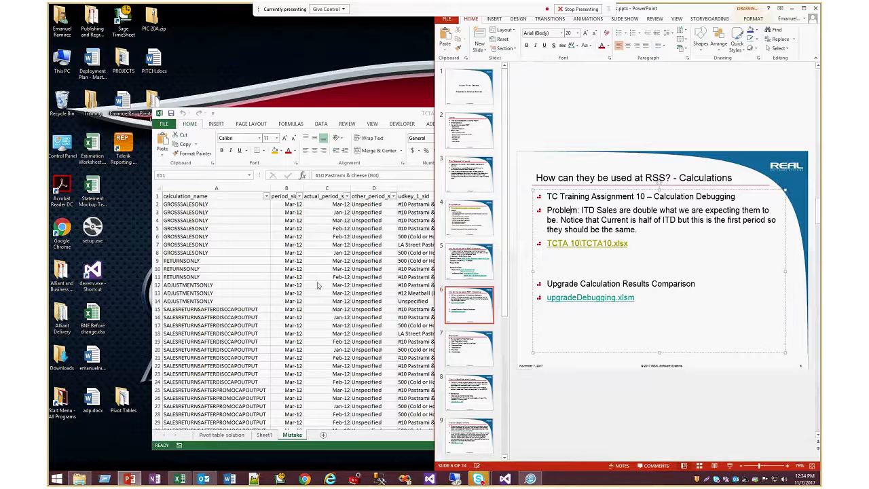
pyautogui.hotkey('alt', 'Tab')
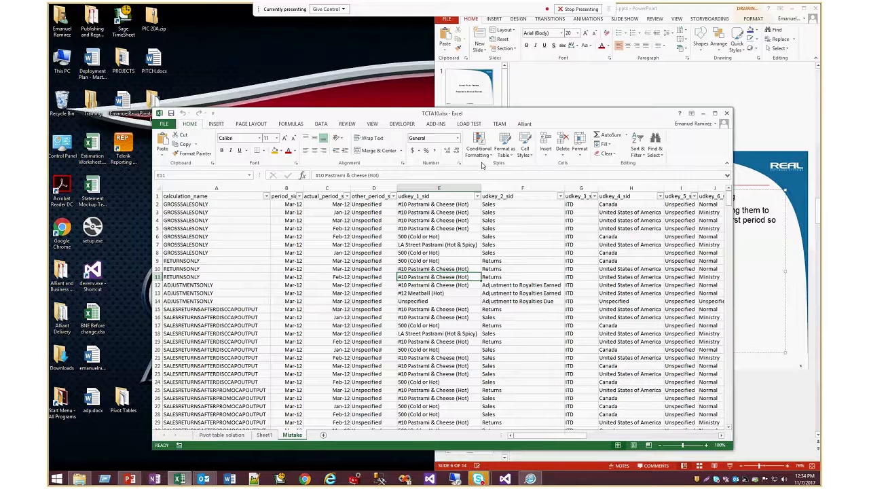
pyautogui.click(216, 123)
pyautogui.click(166, 148)
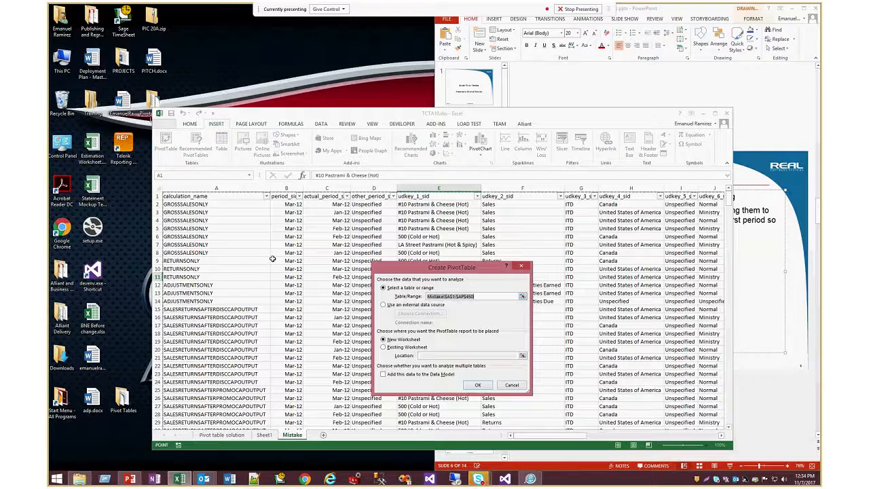
pyautogui.click(477, 385)
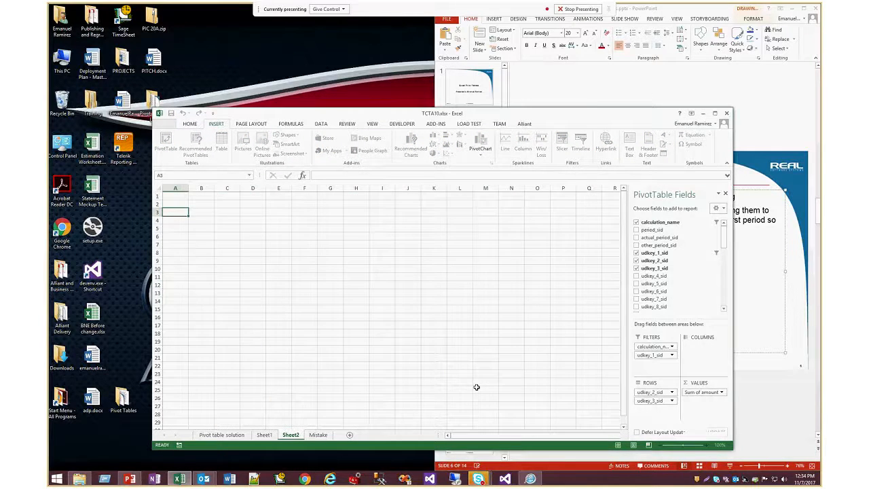
# Add the calc_sort field to the PivotTable and move it from the values to the rows.
pyautogui.moveTo(726, 240); pyautogui.dragTo(725, 302)
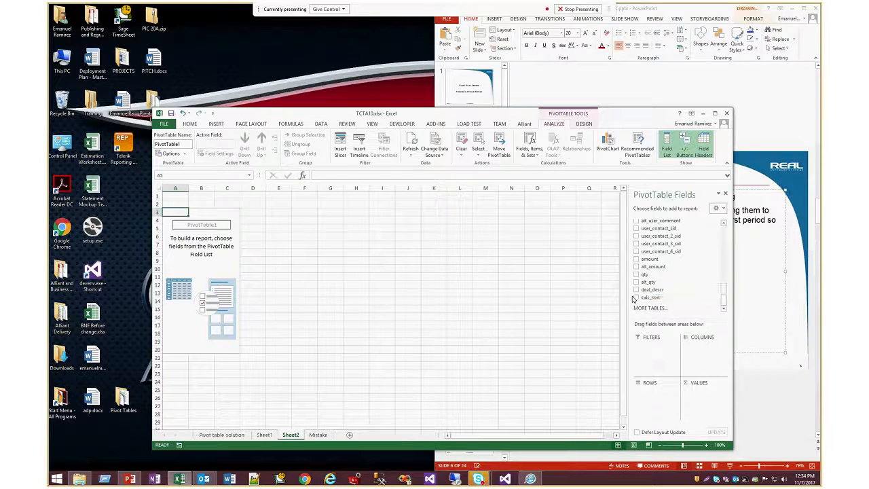
pyautogui.click(636, 298)
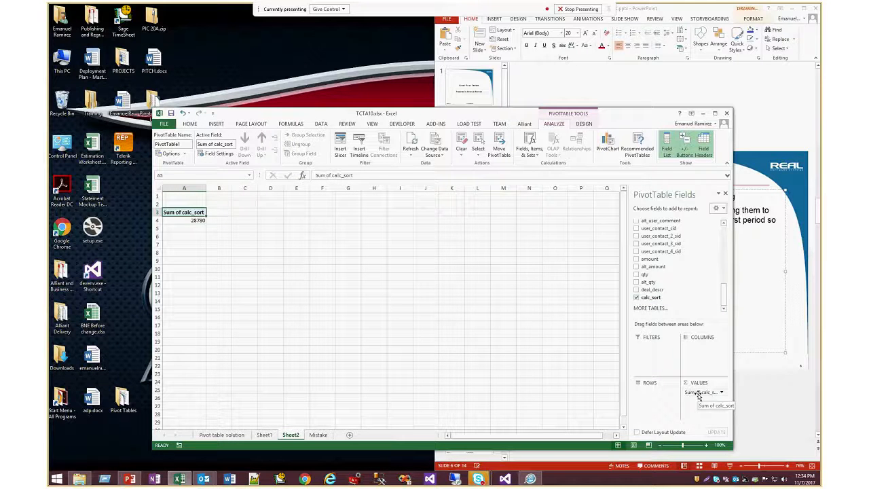
pyautogui.moveTo(699, 396); pyautogui.dragTo(645, 392)
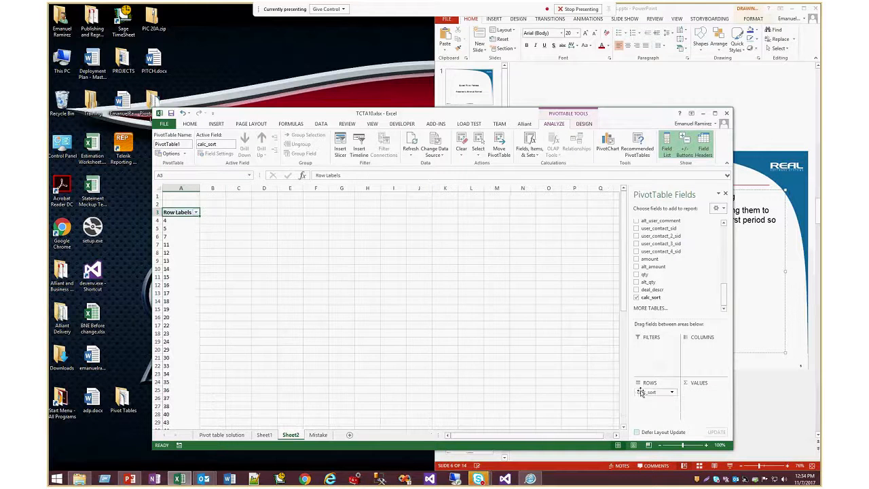
pyautogui.scroll(3, 682, 285)
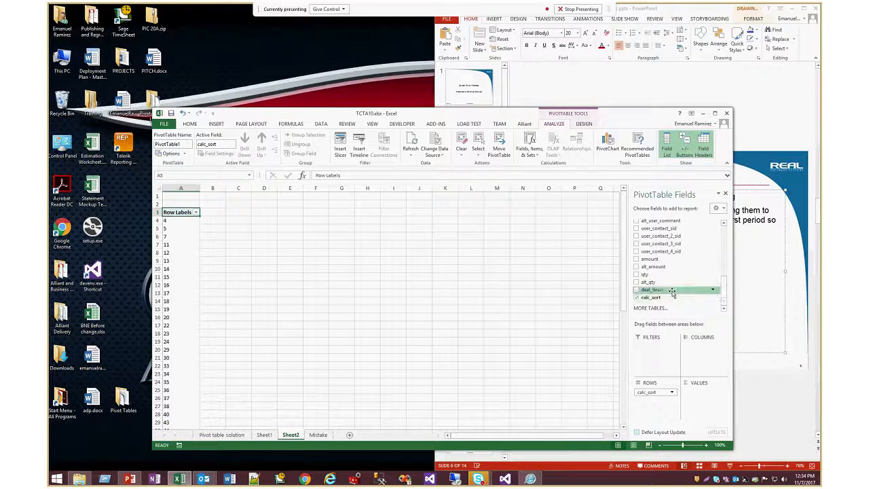
# Add calculation_name to the PivotTable rows beneath calc_sort, and add the amount field as summed values.
pyautogui.scroll(1, 678, 289)
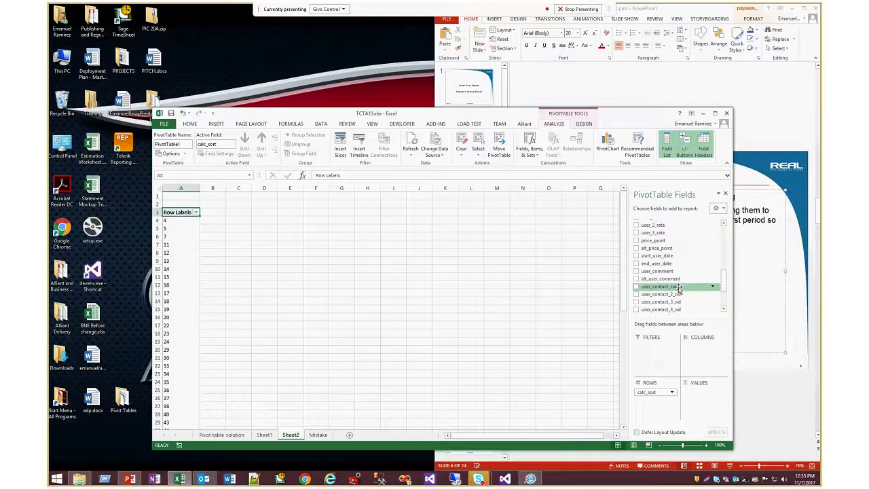
pyautogui.scroll(-3, 678, 289)
pyautogui.scroll(5, 677, 289)
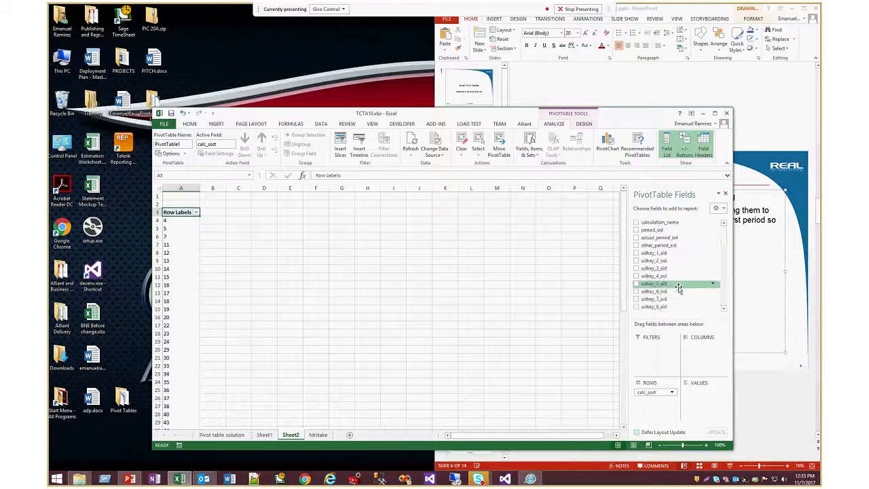
pyautogui.click(662, 222)
pyautogui.click(254, 228)
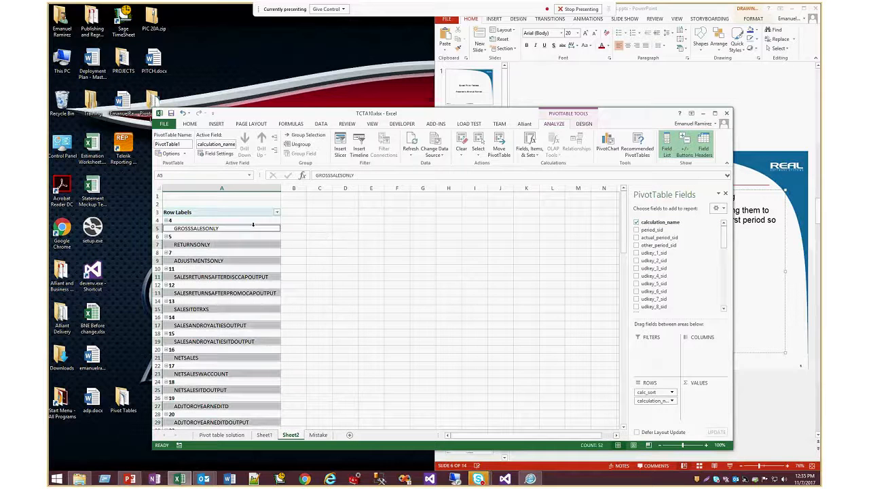
pyautogui.moveTo(725, 244); pyautogui.dragTo(720, 328)
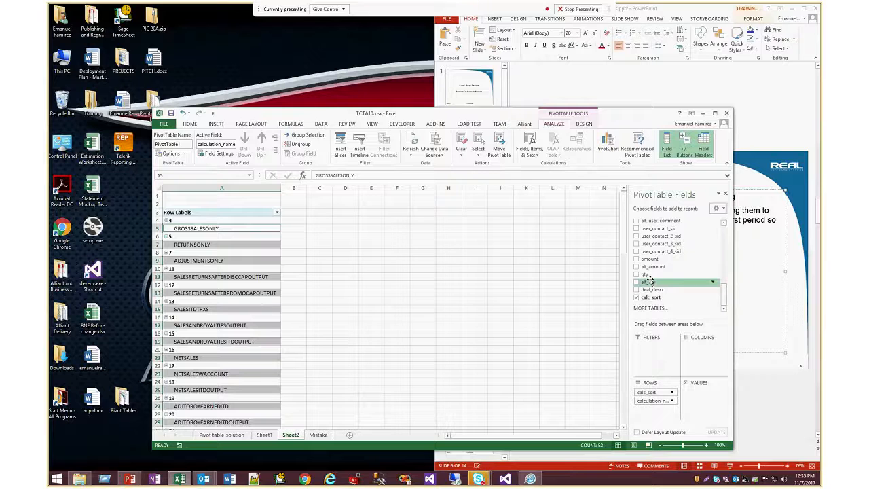
pyautogui.click(636, 258)
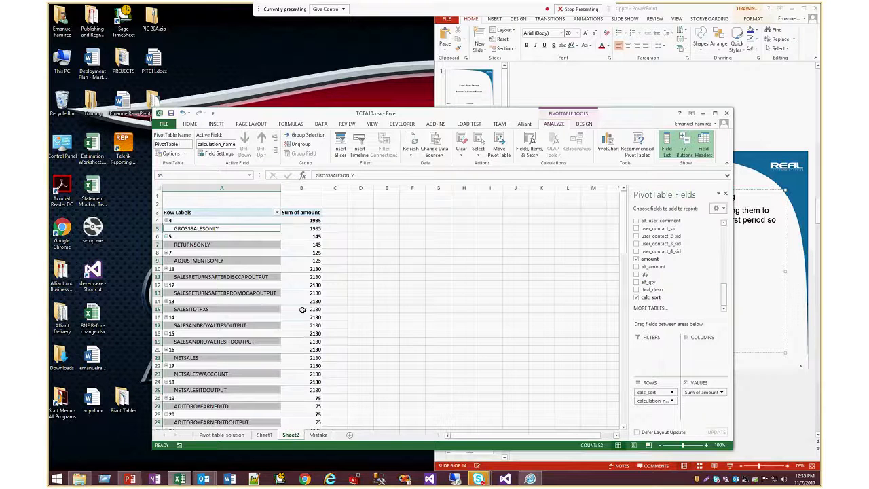
# Add udkey_3_sid to the PivotTable and move it from the rows to the columns.
pyautogui.moveTo(721, 308); pyautogui.dragTo(725, 253)
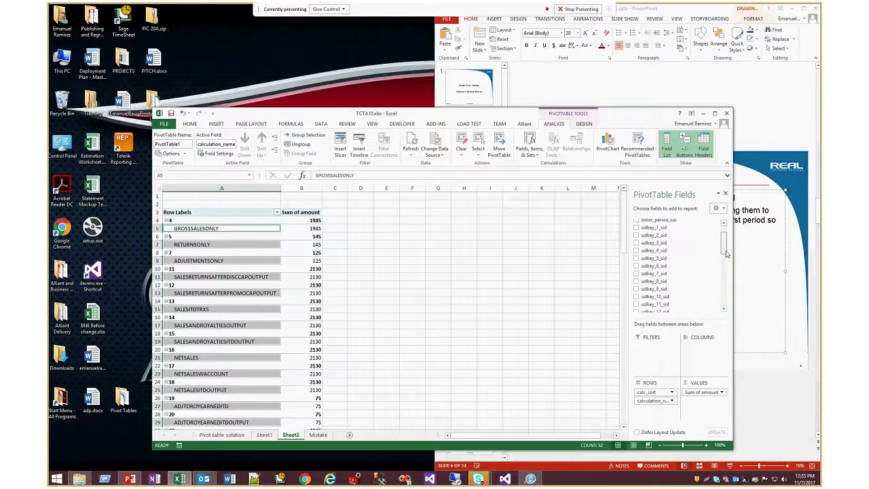
pyautogui.click(649, 243)
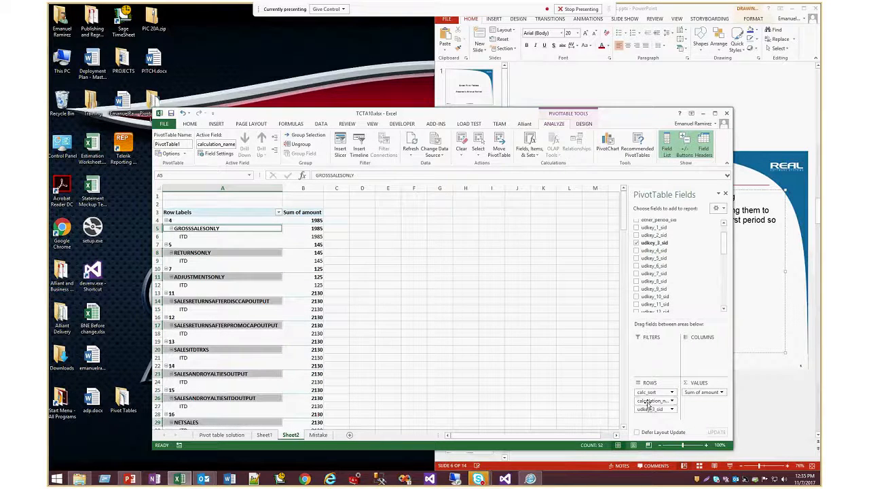
pyautogui.moveTo(655, 406); pyautogui.dragTo(697, 350)
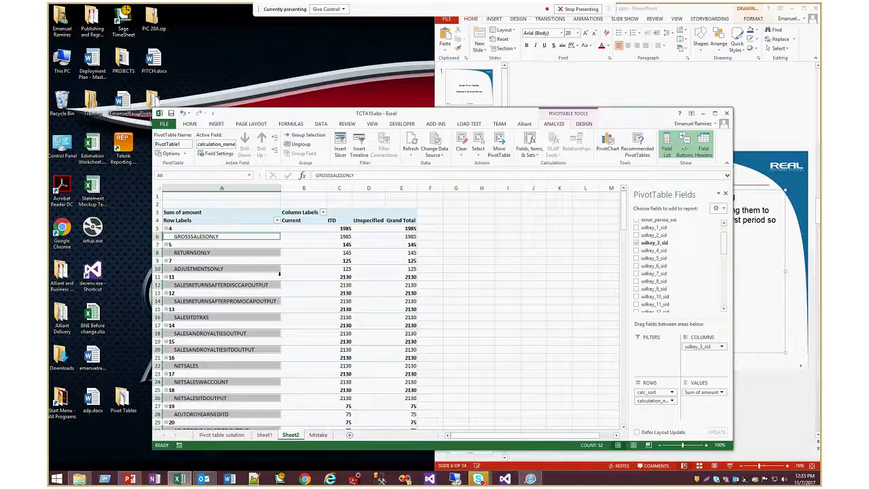
# Examine the amounts by calculation under each udkey_3_sid column, from GROSSSALESONLY down to the FINALS calculation.
pyautogui.click(299, 235)
pyautogui.scroll(-10, 303, 287)
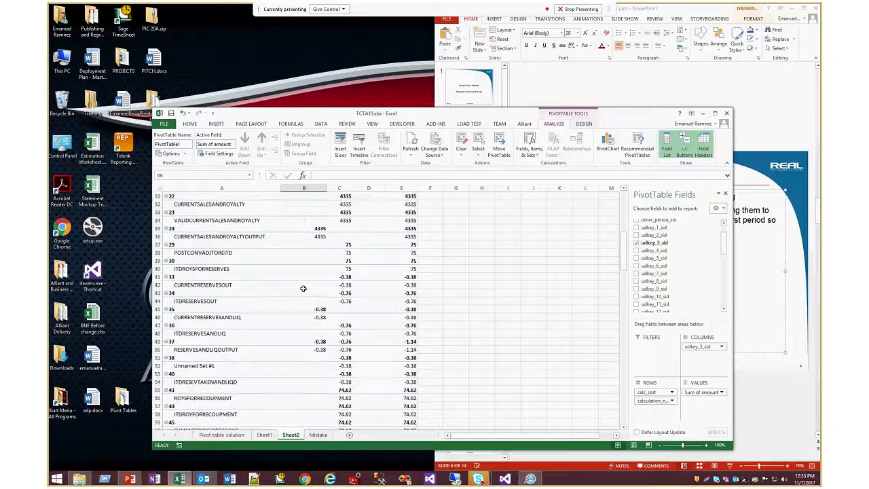
pyautogui.scroll(-6, 303, 288)
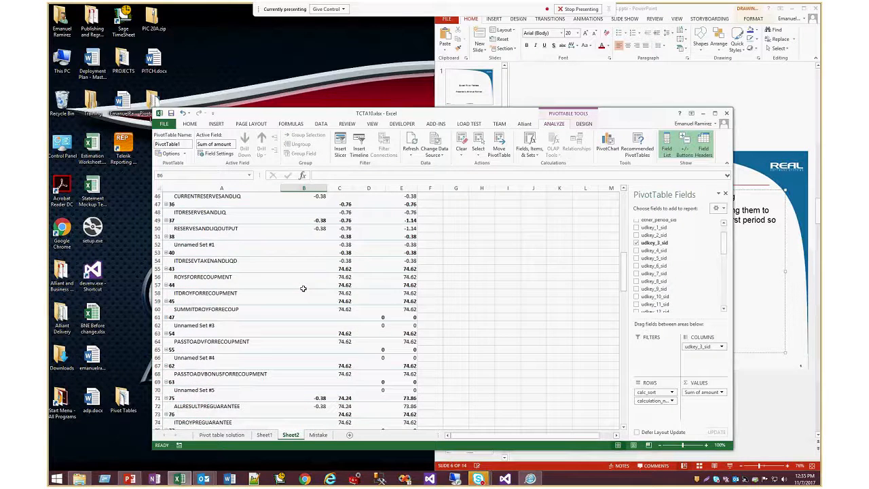
pyautogui.scroll(-7, 303, 288)
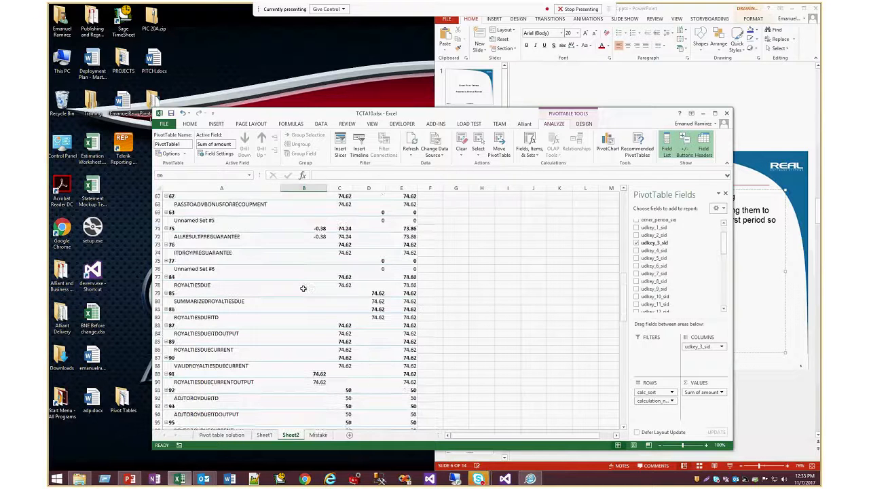
pyautogui.scroll(-3, 323, 321)
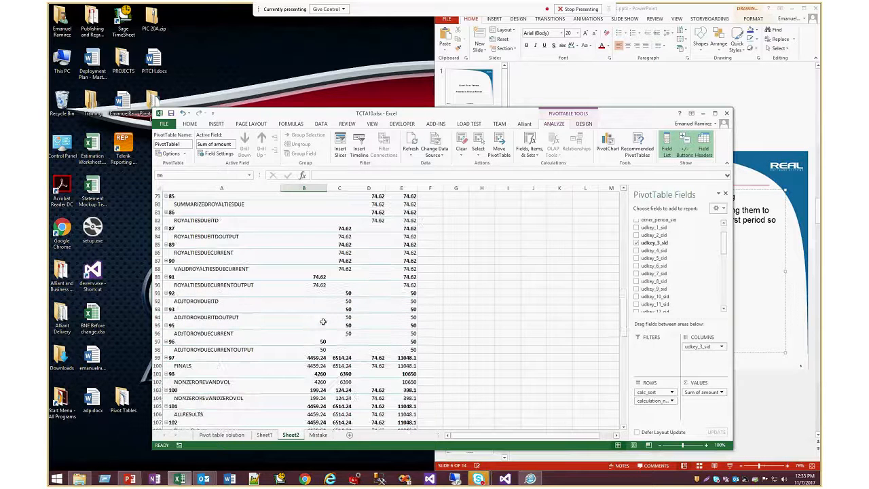
pyautogui.scroll(-1, 324, 321)
pyautogui.click(339, 333)
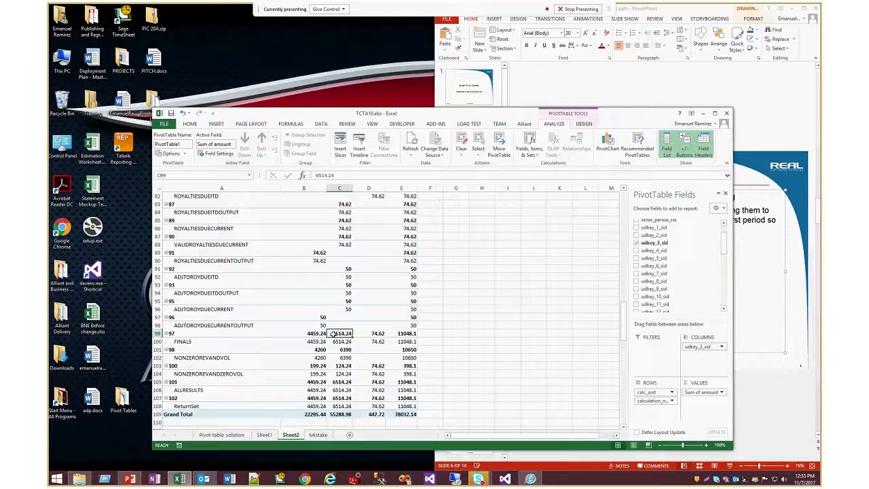
# Filter the udkey_2_sid field to only the Unspecified item.
pyautogui.click(711, 236)
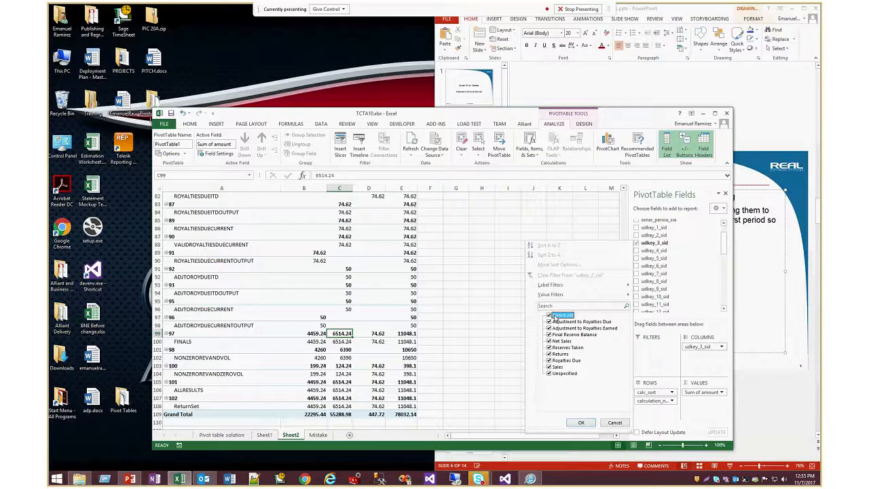
pyautogui.click(549, 316)
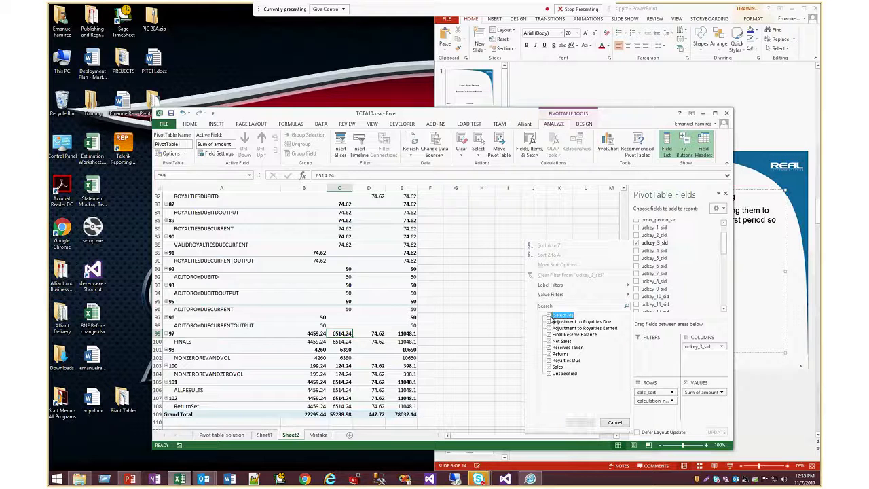
pyautogui.click(549, 373)
pyautogui.click(576, 422)
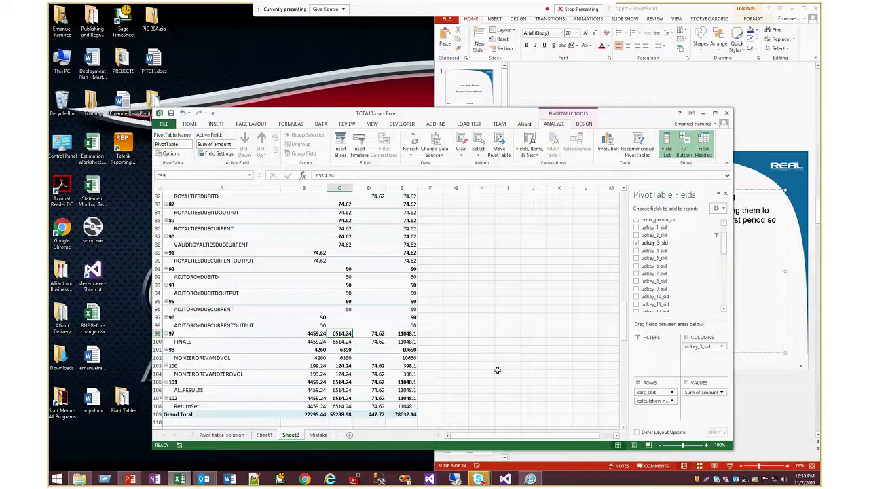
# Compare the Current and ITD amounts of the FINALS calculation, and look back through the calculations above it.
pyautogui.click(222, 343)
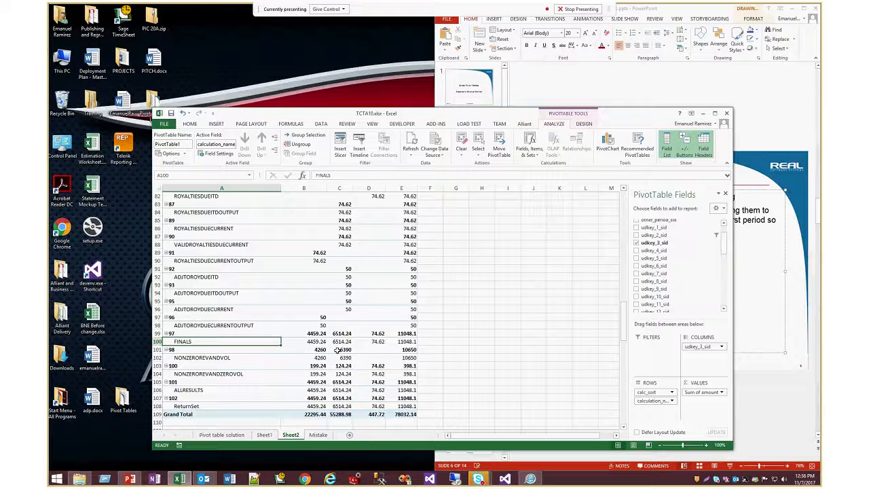
pyautogui.moveTo(309, 341); pyautogui.dragTo(342, 341)
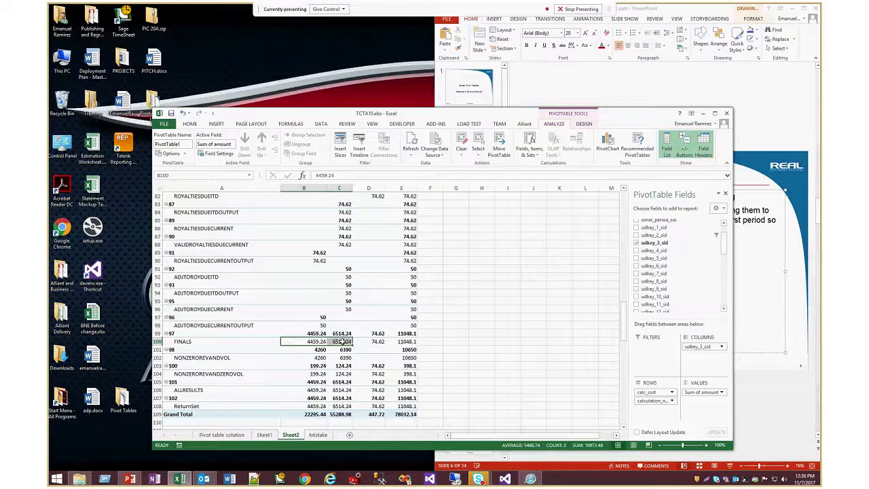
pyautogui.scroll(1, 304, 342)
pyautogui.scroll(2, 305, 341)
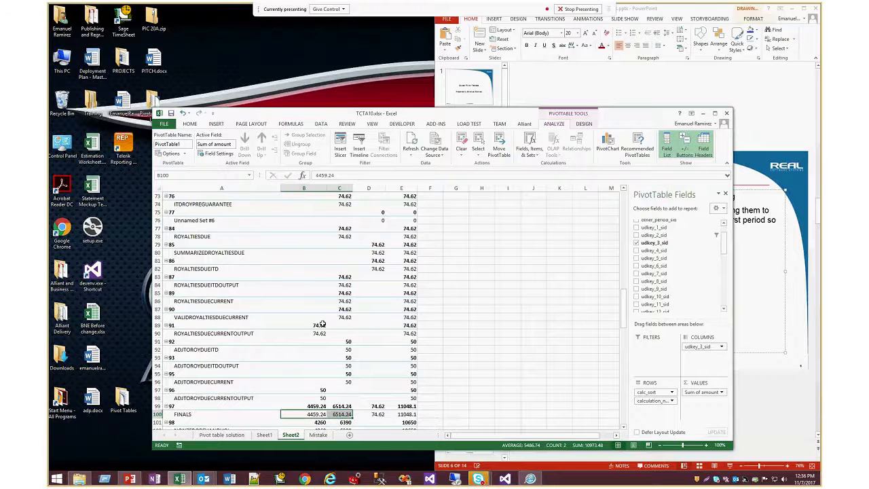
pyautogui.scroll(11, 323, 324)
# Turn off the PivotTable's grand totals for rows and columns, and hide its subtotals.
pyautogui.rightClick(323, 324)
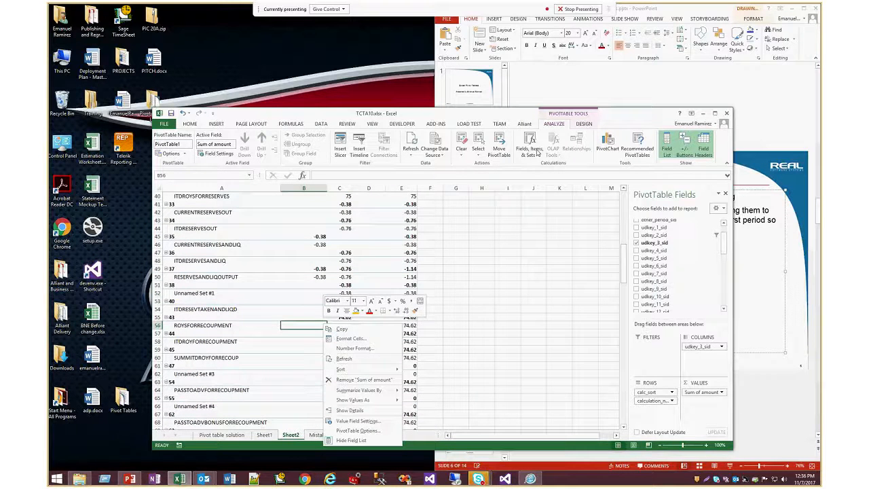
pyautogui.click(584, 124)
pyautogui.click(183, 149)
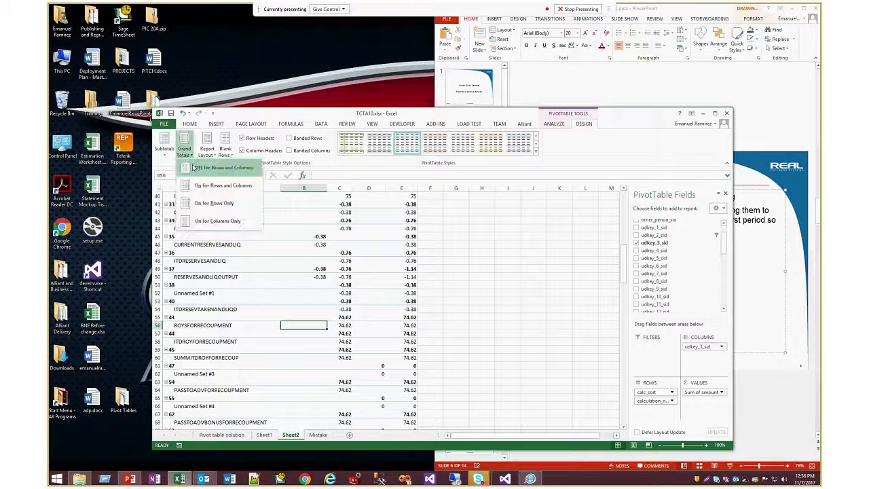
pyautogui.click(191, 168)
pyautogui.click(165, 148)
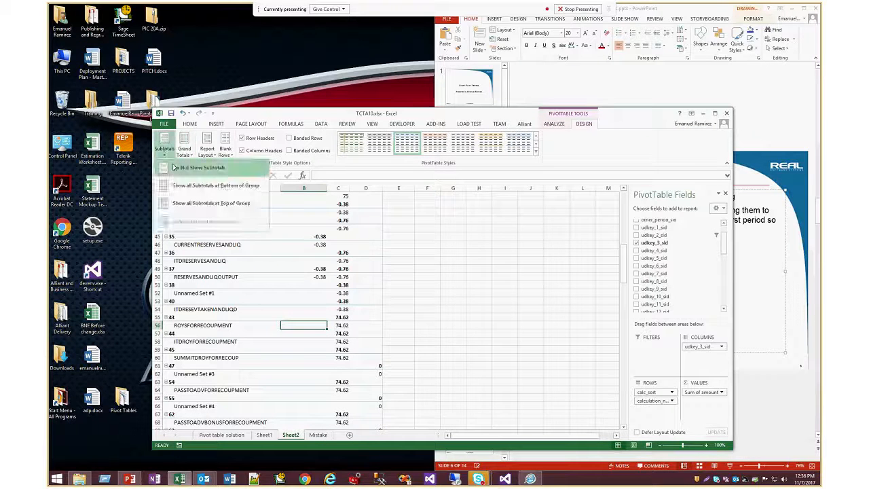
pyautogui.click(184, 170)
# Check the ITD amount of the FINALS calculation and trace the amounts back up to the PivotTable's column headings.
pyautogui.scroll(-2, 290, 349)
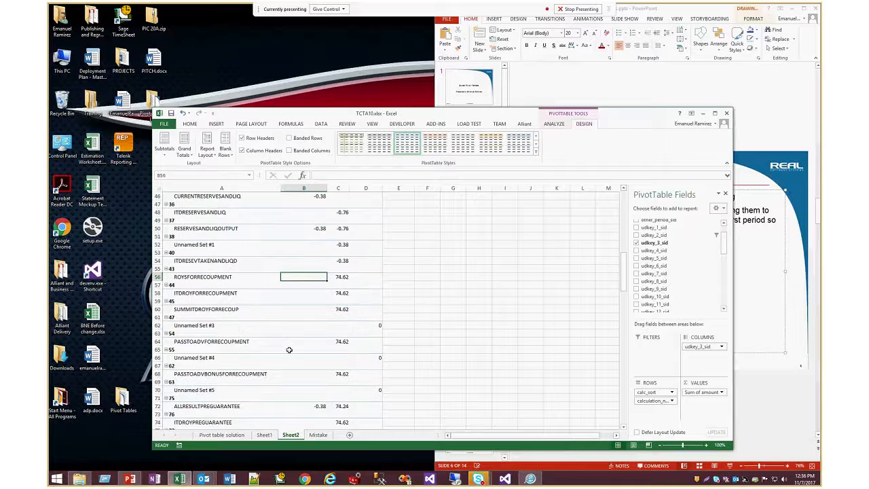
pyautogui.scroll(-5, 289, 350)
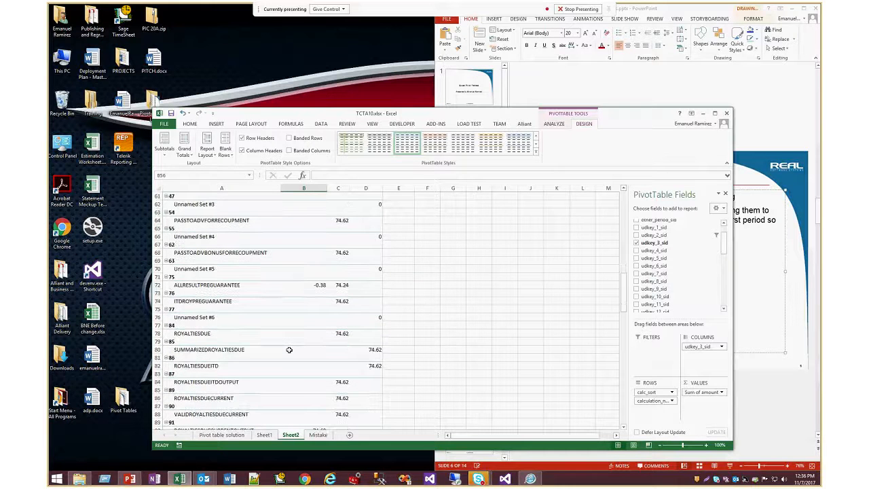
pyautogui.scroll(-5, 289, 349)
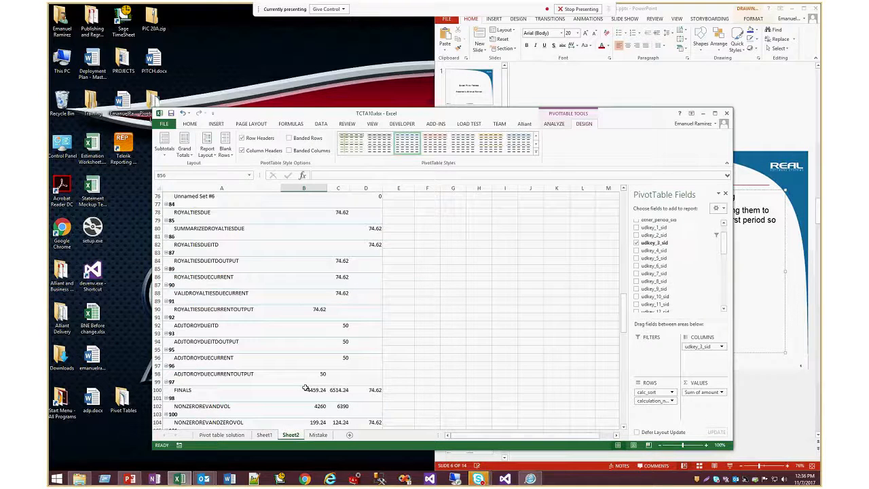
pyautogui.click(338, 390)
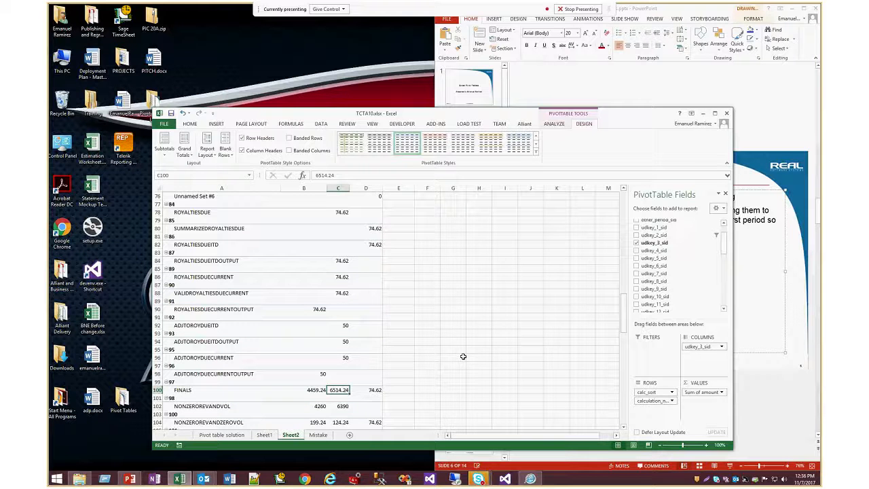
pyautogui.scroll(16, 374, 390)
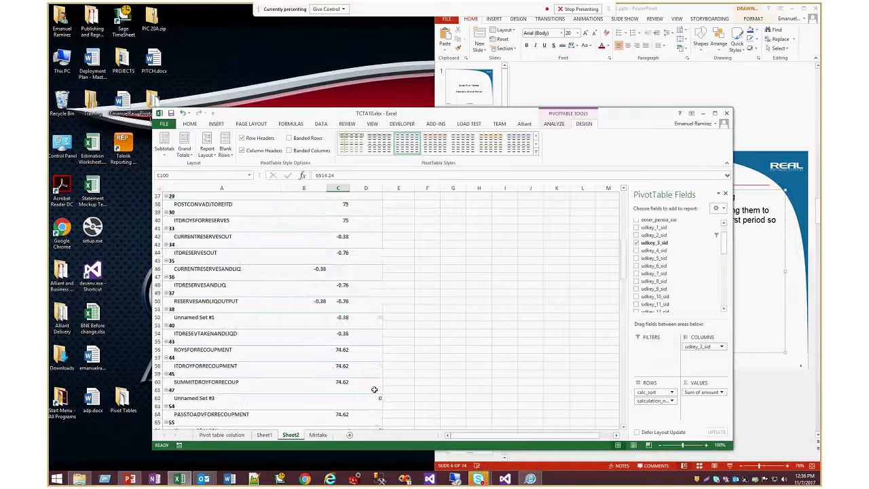
pyautogui.scroll(9, 374, 390)
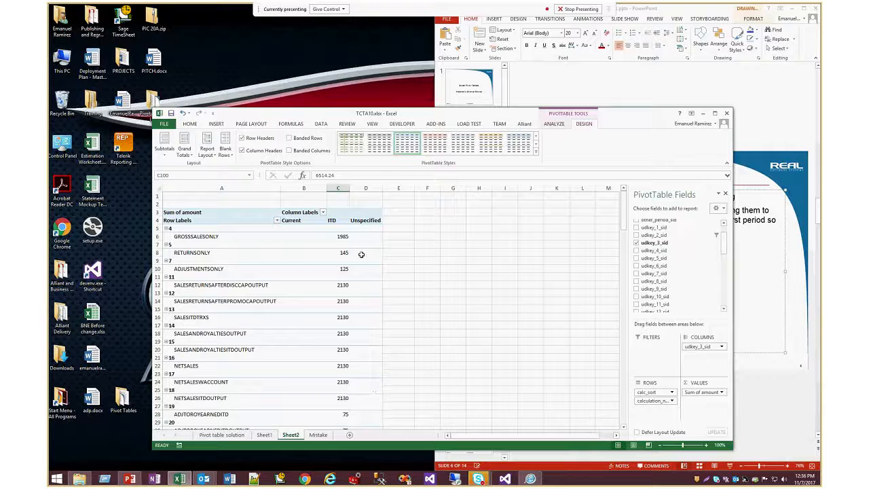
pyautogui.click(370, 220)
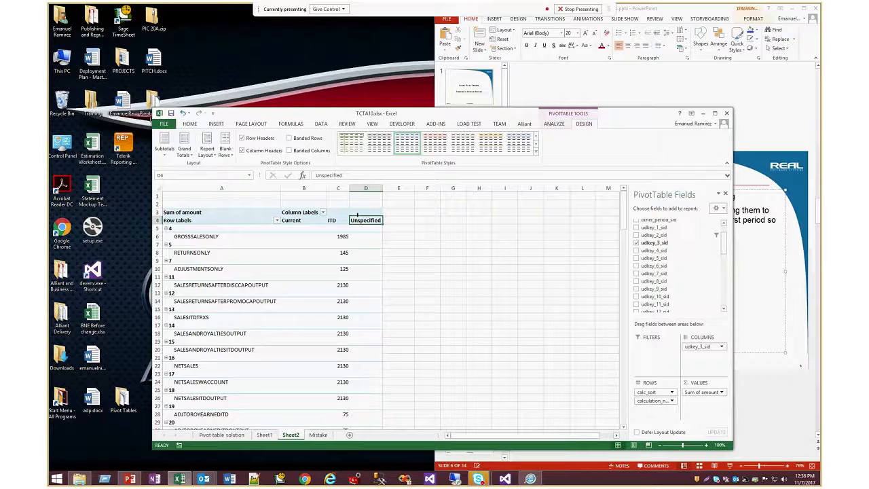
# Close TCTA10.xlsx without saving the changes.
pyautogui.click(727, 114)
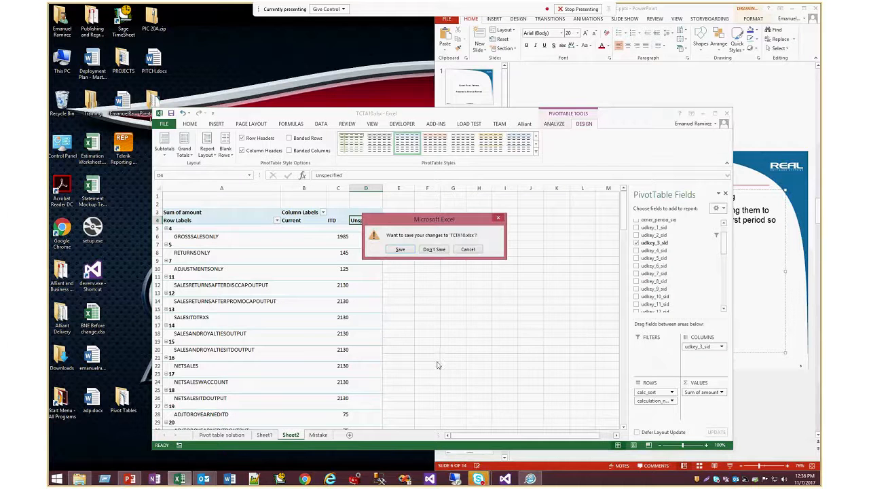
pyautogui.click(435, 253)
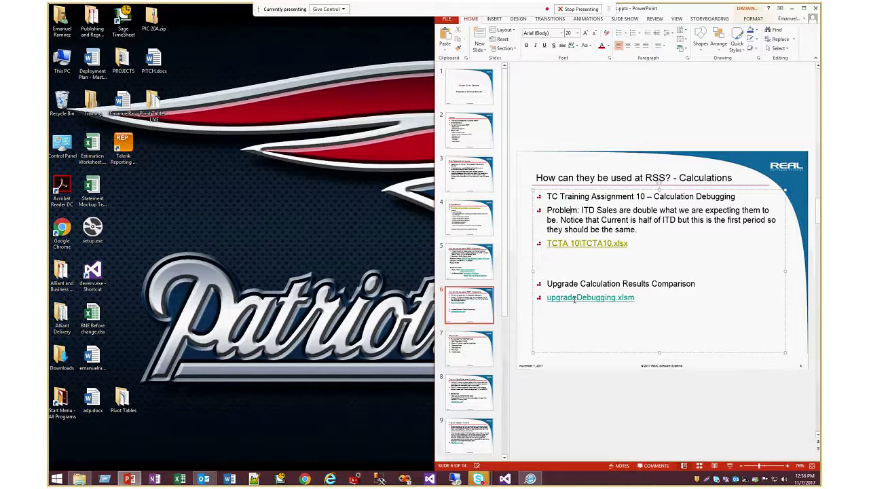
# Open the upgradeDebugging.xlsm workbook linked on the Calculations slide and maximize its window on the 6.6 calc test sheet.
pyautogui.rightClick(575, 298)
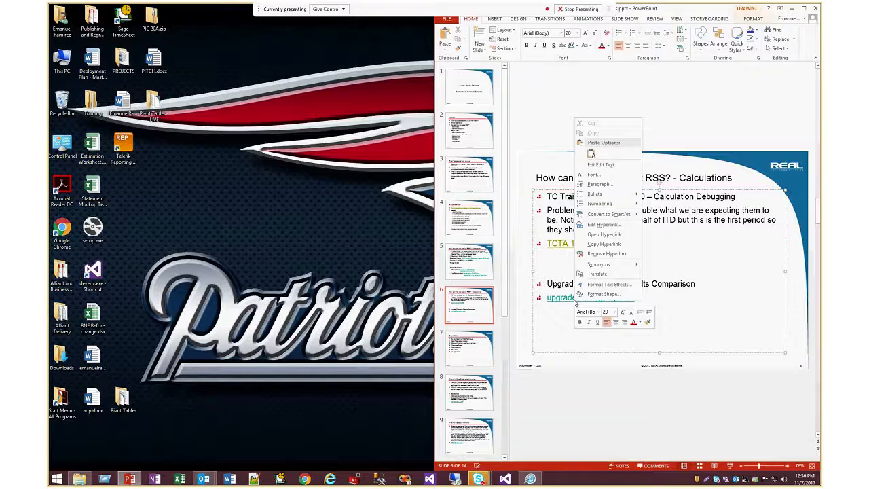
pyautogui.click(586, 234)
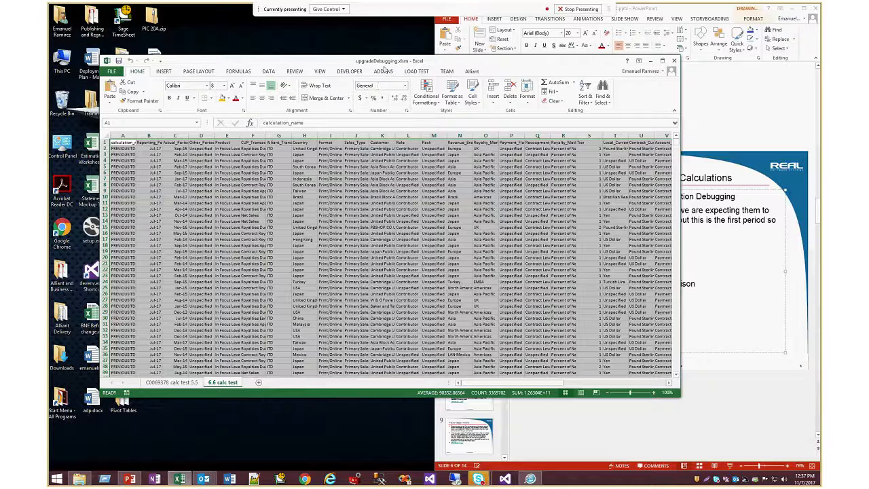
pyautogui.doubleClick(431, 64)
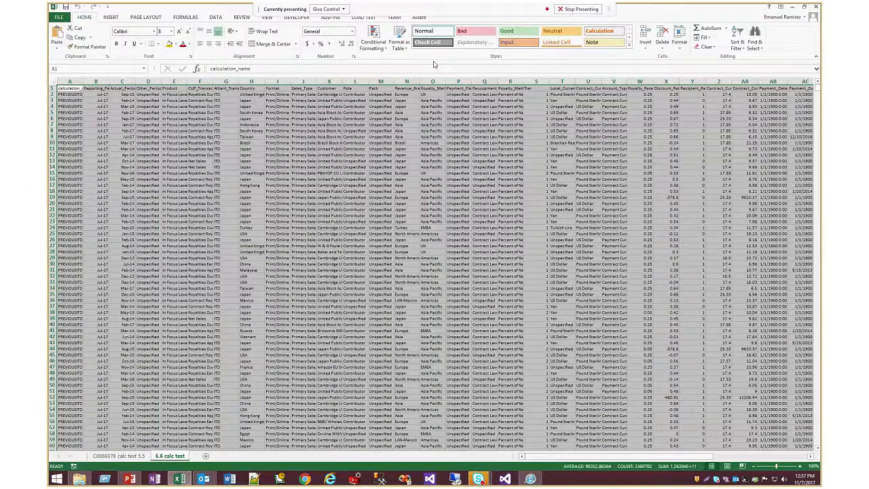
pyautogui.click(122, 324)
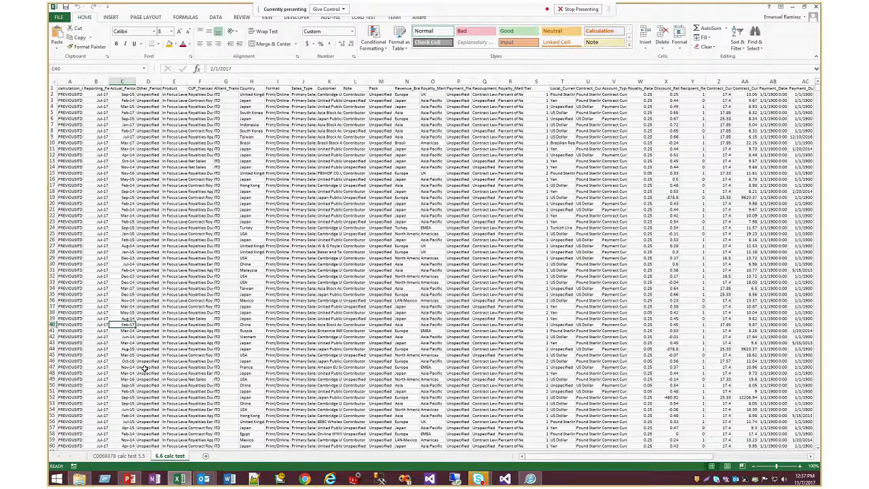
# Create a copy of the 6.6 calc test sheet and place it after the existing sheets.
pyautogui.rightClick(170, 455)
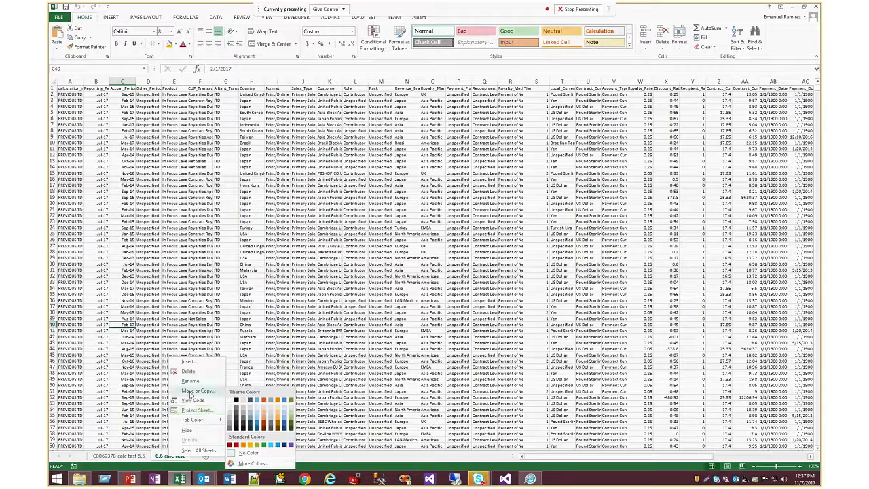
pyautogui.click(183, 393)
pyautogui.click(153, 388)
pyautogui.click(146, 421)
pyautogui.click(190, 434)
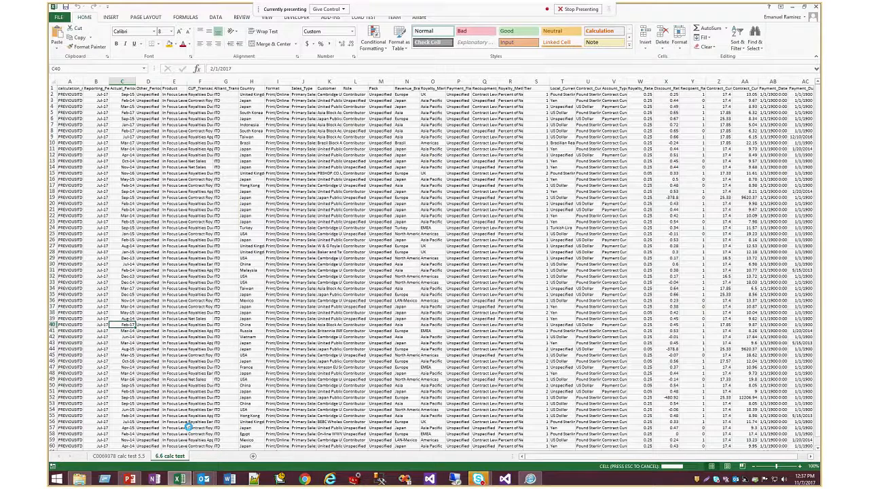
# Rename the copied sheet as combined data.
pyautogui.doubleClick(220, 457)
pyautogui.write('combined data')
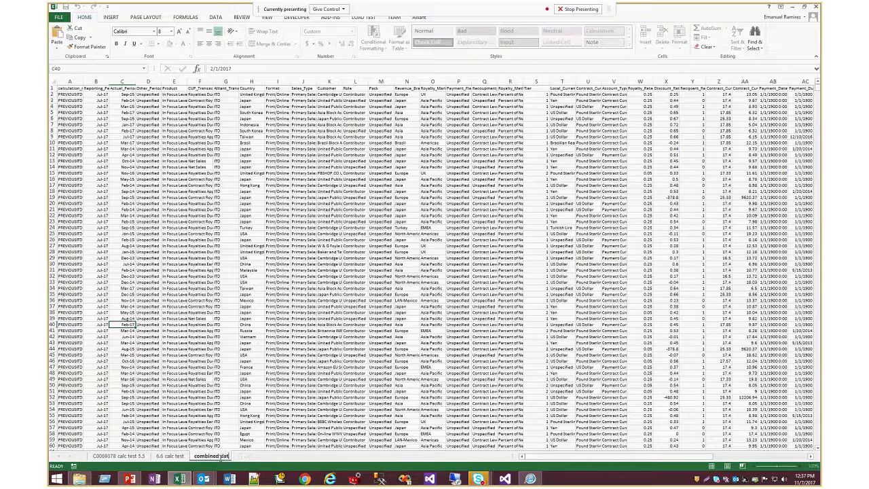
pyautogui.press('Return')
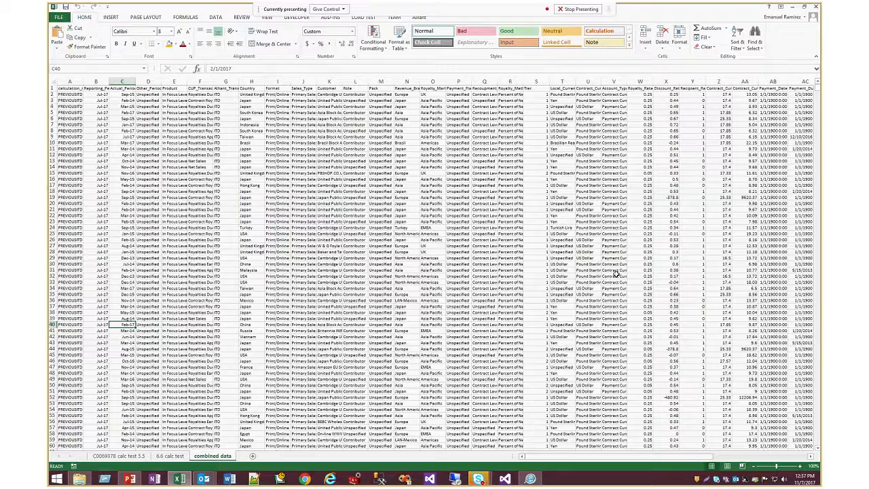
# Copy all data rows below the header from the calc test 5.5 sheet, from cell A2 to the last cell.
pyautogui.moveTo(817, 87); pyautogui.dragTo(817, 451)
pyautogui.moveTo(817, 451); pyautogui.dragTo(817, 451)
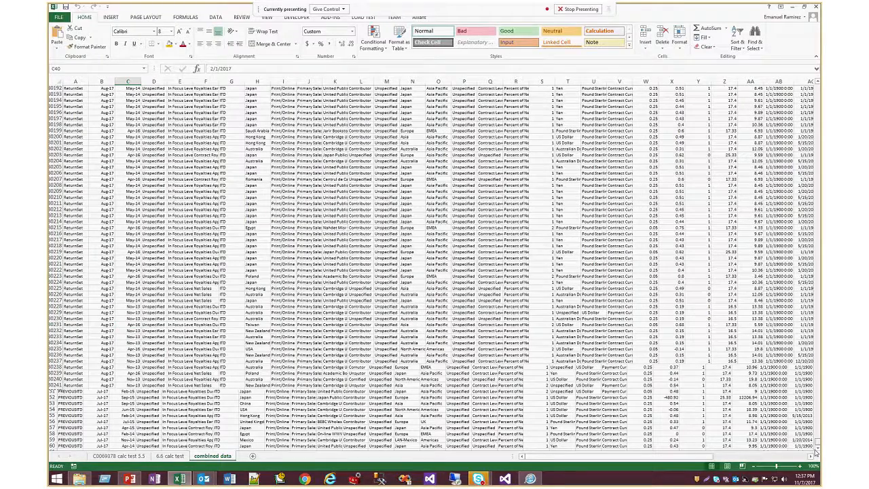
pyautogui.click(132, 456)
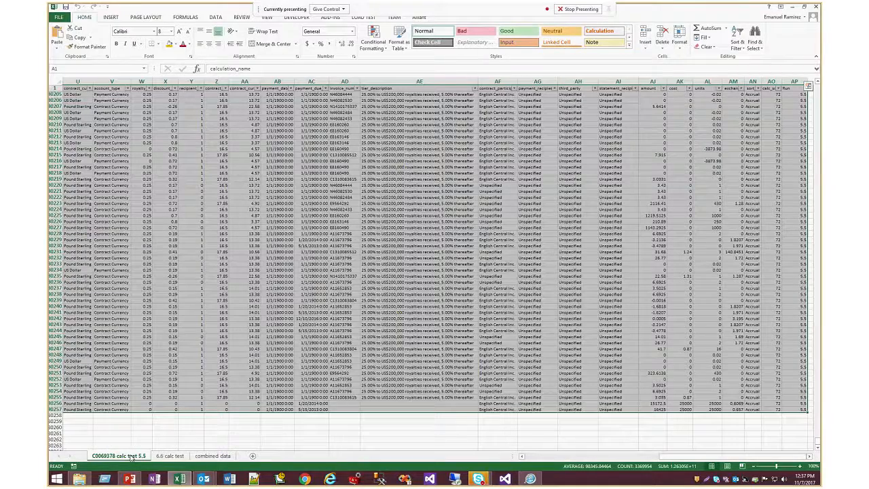
pyautogui.hotkey('ctrl', 'Home')
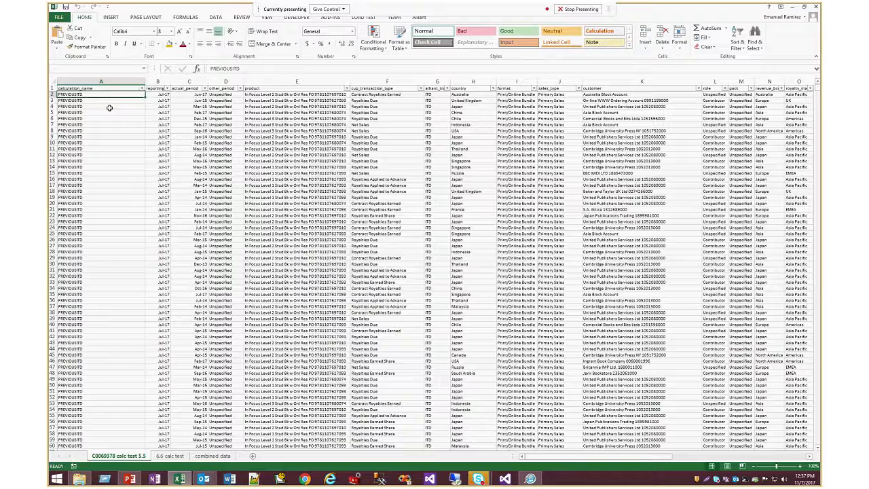
pyautogui.hotkey('ctrl', 'shift', 'End')
pyautogui.hotkey('ctrl', 'c')
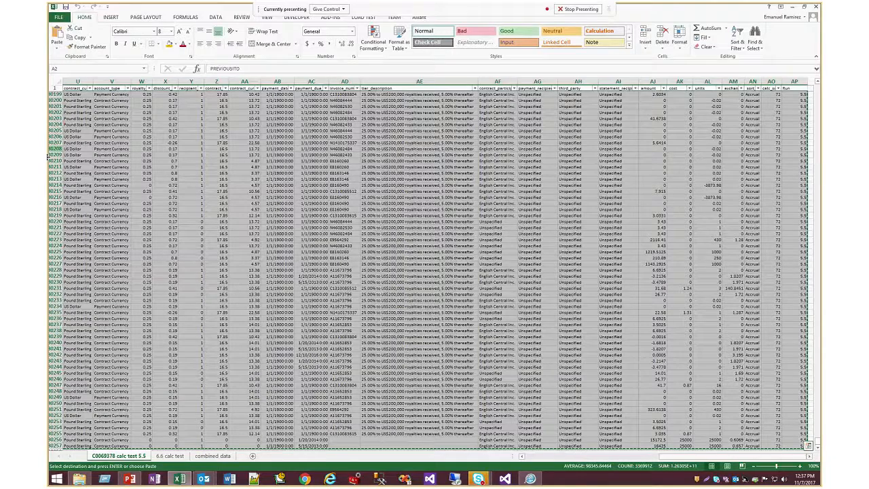
# Paste the copied 5.5 rows into the combined data sheet at cell A80252, directly below the last existing record.
pyautogui.click(223, 456)
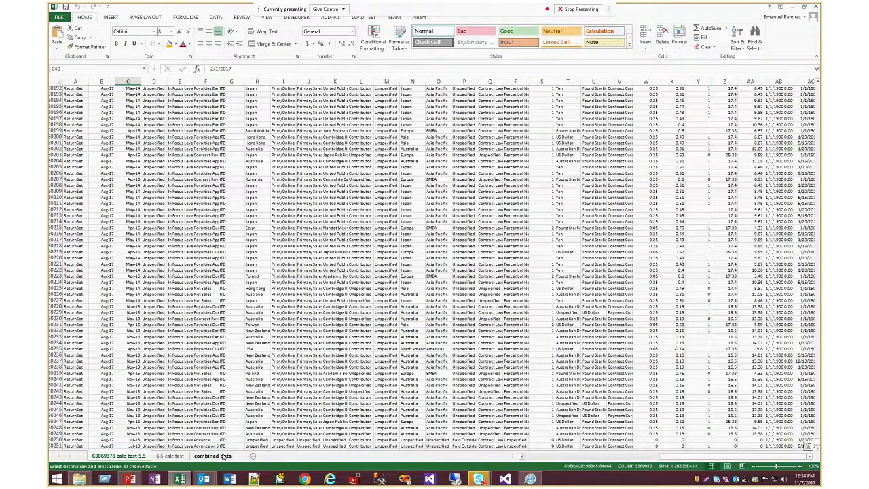
pyautogui.click(223, 456)
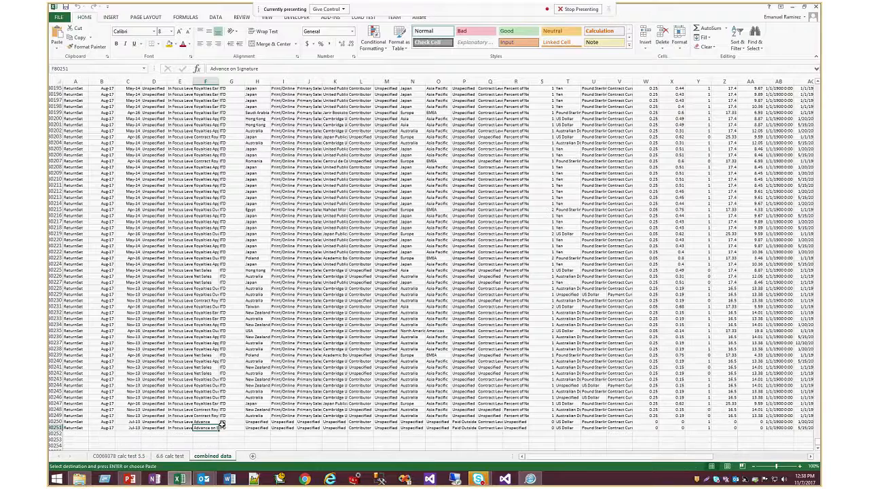
pyautogui.scroll(-3, 222, 425)
pyautogui.click(76, 380)
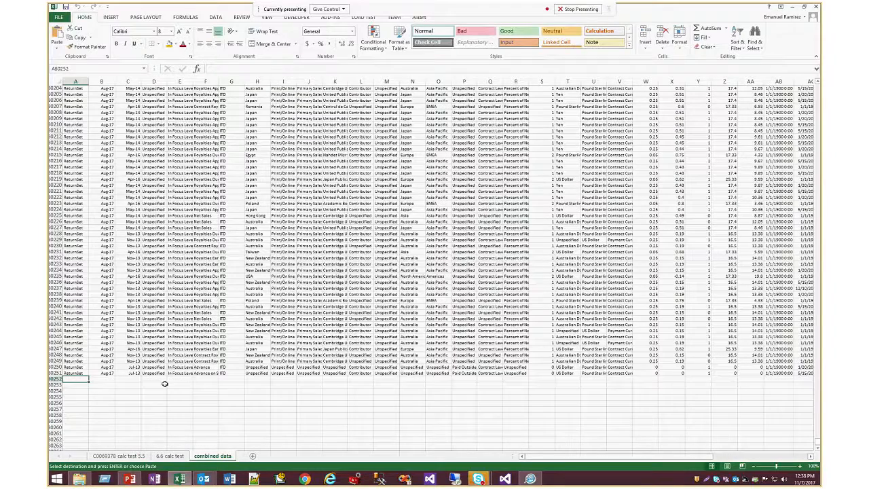
pyautogui.hotkey('ctrl', 'v')
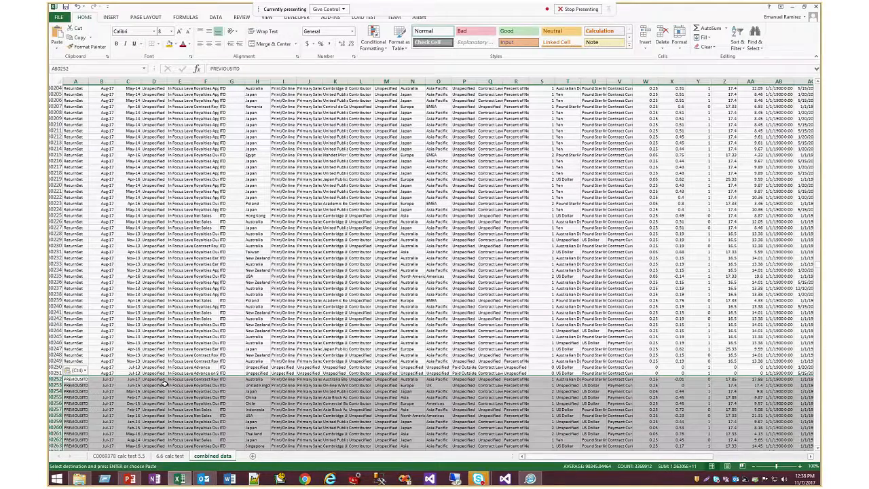
pyautogui.click(296, 245)
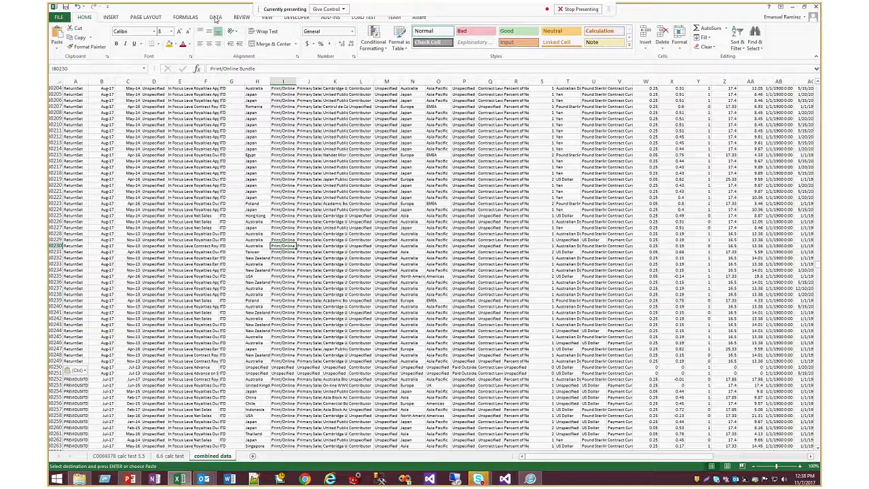
# Check the Run column of the combined data sheet from its header down to the last row.
pyautogui.click(195, 184)
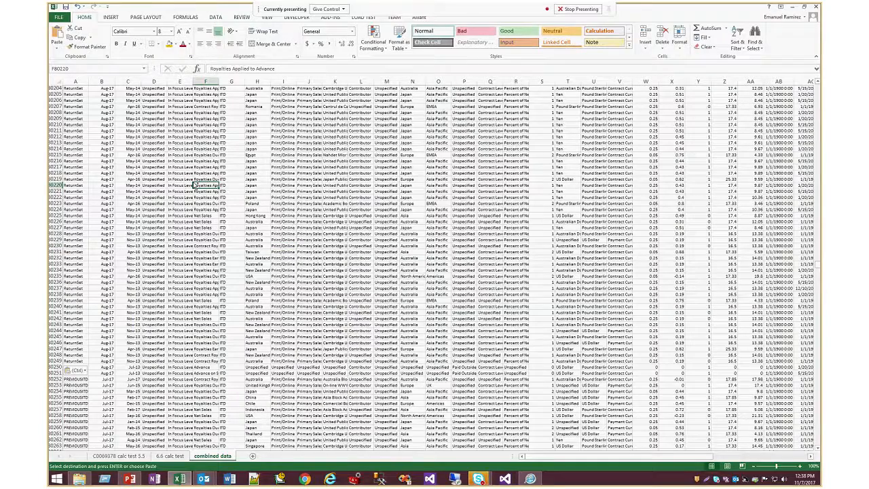
pyautogui.hotkey('ctrl', 'Up')
pyautogui.press('Right')
pyautogui.press('Right')
pyautogui.press('Right')
pyautogui.press('Right')
pyautogui.press('Right')
pyautogui.press('Right')
pyautogui.press('Right')
pyautogui.press('Right')
pyautogui.press('Right')
pyautogui.press('Right')
pyautogui.press('Right')
pyautogui.press('Right')
pyautogui.press('Right')
pyautogui.press('Right')
pyautogui.press('Right')
pyautogui.press('Right')
pyautogui.press('Right')
pyautogui.press('Right')
pyautogui.press('Right')
pyautogui.press('Right')
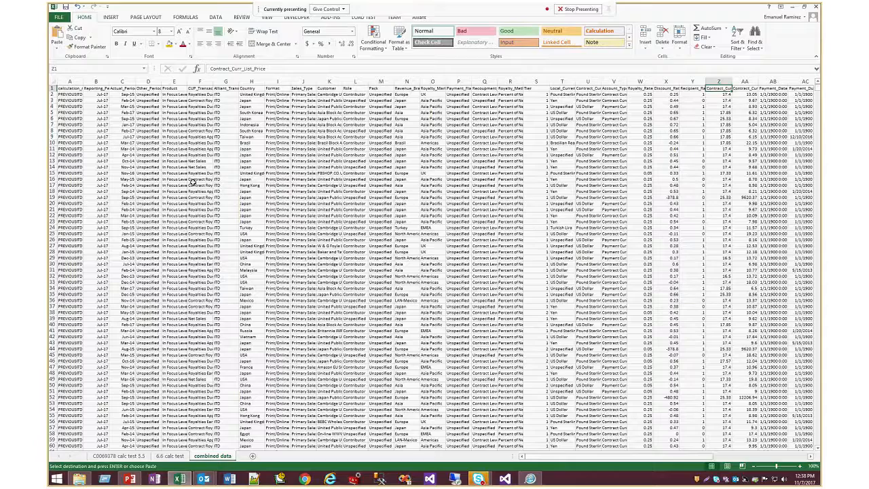
pyautogui.hotkey('ctrl', 'Right')
pyautogui.press('Down')
pyautogui.press('Down')
pyautogui.press('Down')
pyautogui.press('Down')
pyautogui.press('Down')
pyautogui.press('Down')
pyautogui.press('Down')
pyautogui.press('Down')
pyautogui.press('Down')
pyautogui.press('Down')
pyautogui.press('Down')
pyautogui.press('Down')
pyautogui.press('Down')
pyautogui.press('Down')
pyautogui.press('Down')
pyautogui.press('Down')
pyautogui.press('Down')
pyautogui.press('Down')
pyautogui.press('Down')
pyautogui.press('Down')
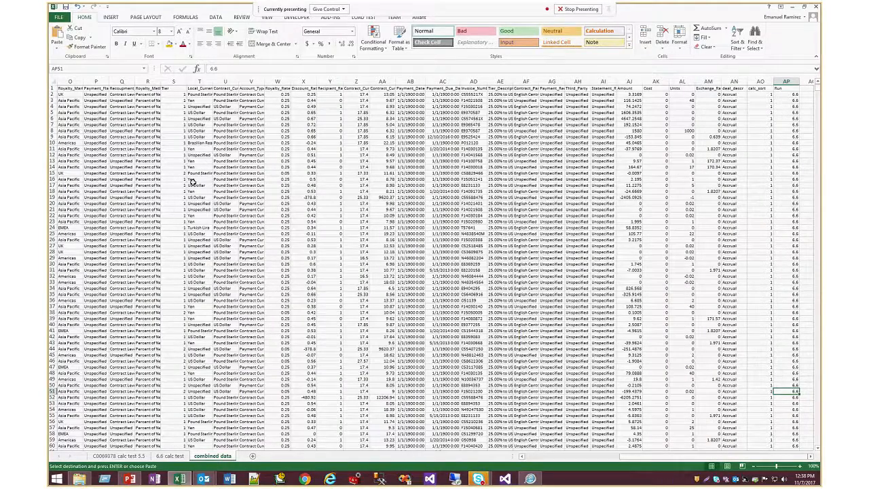
pyautogui.hotkey('ctrl', 'Down')
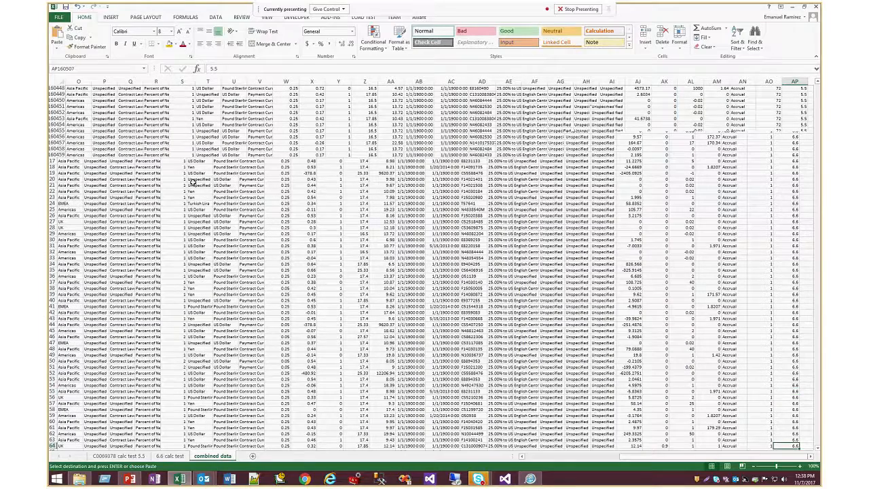
# Create a PivotTable on a new worksheet from the combined data range A1:AP160507.
pyautogui.click(285, 210)
pyautogui.click(111, 17)
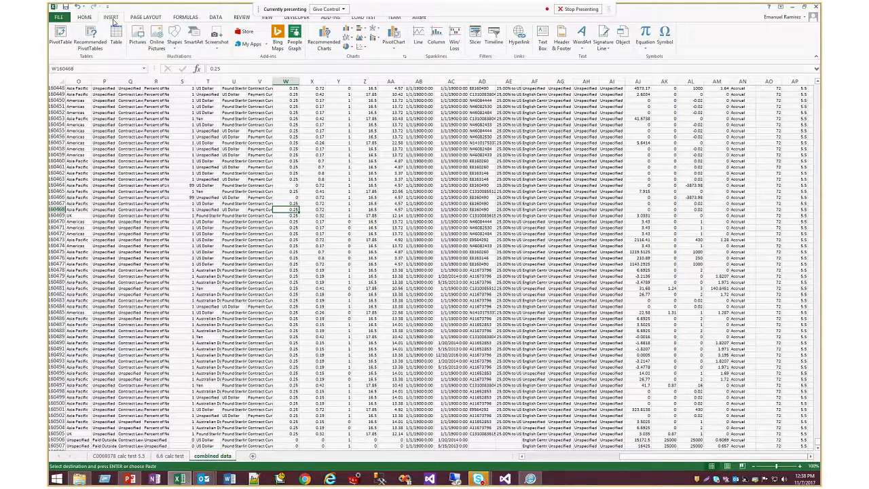
pyautogui.click(60, 38)
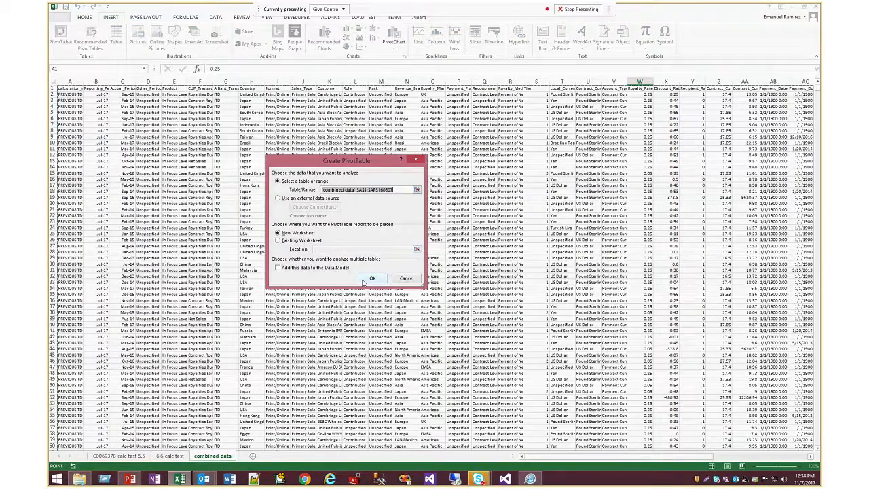
pyautogui.click(370, 279)
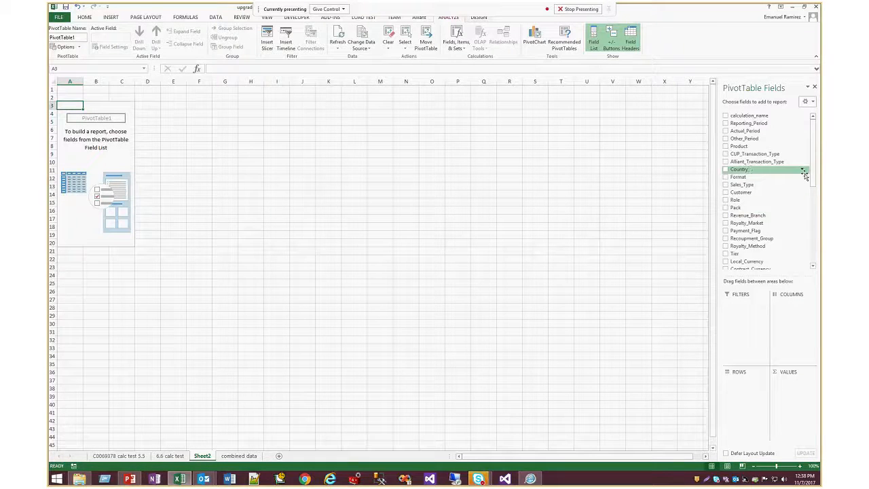
# Add Cost to the PivotTable as a summed value and place calc_sort in its rows.
pyautogui.scroll(-5, 813, 182)
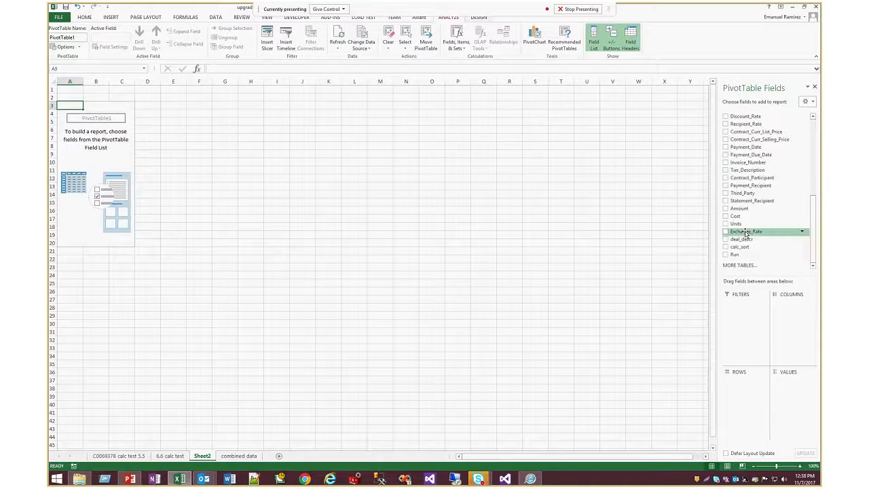
pyautogui.click(726, 216)
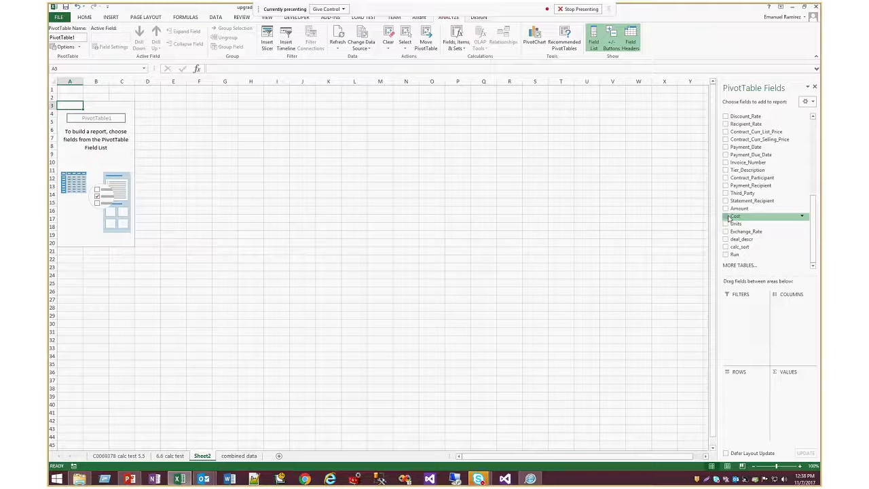
pyautogui.moveTo(818, 241); pyautogui.dragTo(804, 152)
pyautogui.scroll(-5, 804, 152)
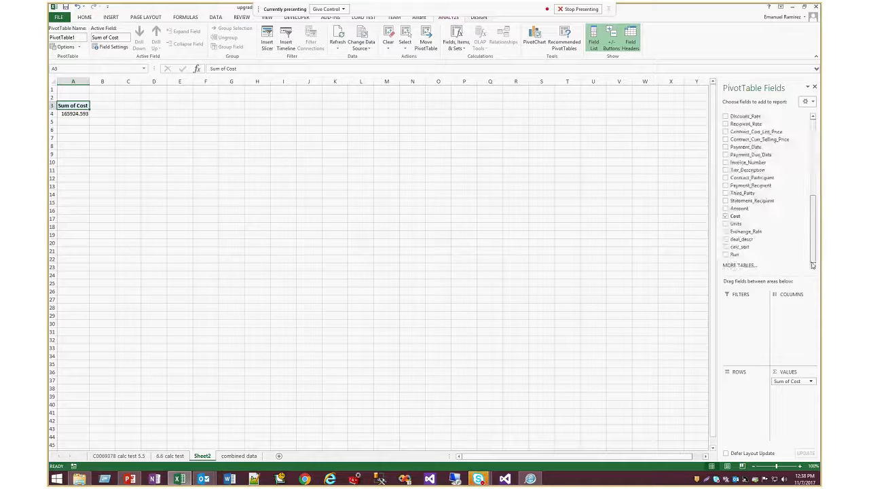
pyautogui.click(726, 247)
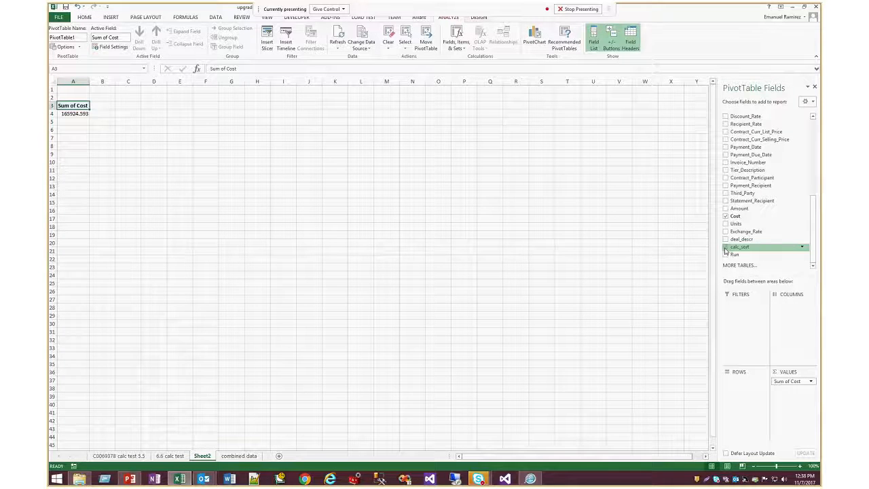
pyautogui.moveTo(778, 391); pyautogui.dragTo(747, 386)
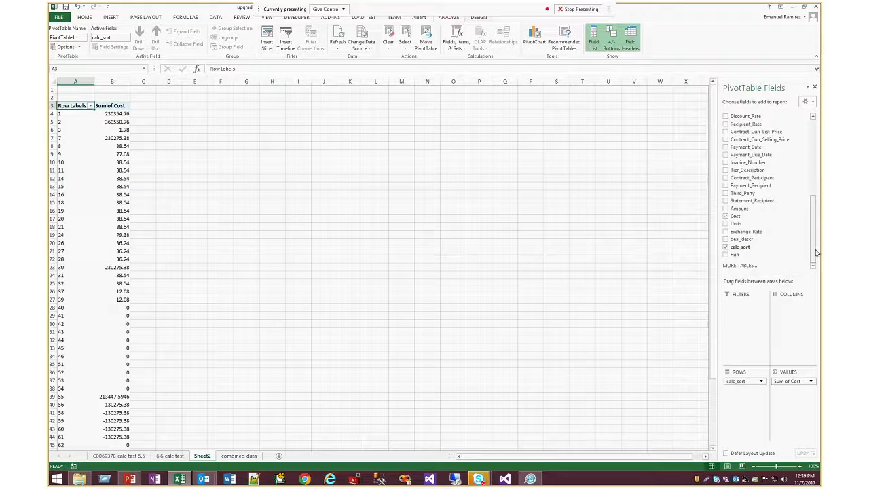
# Add calculation_name to the PivotTable's rows below calc_sort and place Run in its columns.
pyautogui.moveTo(814, 252); pyautogui.dragTo(819, 157)
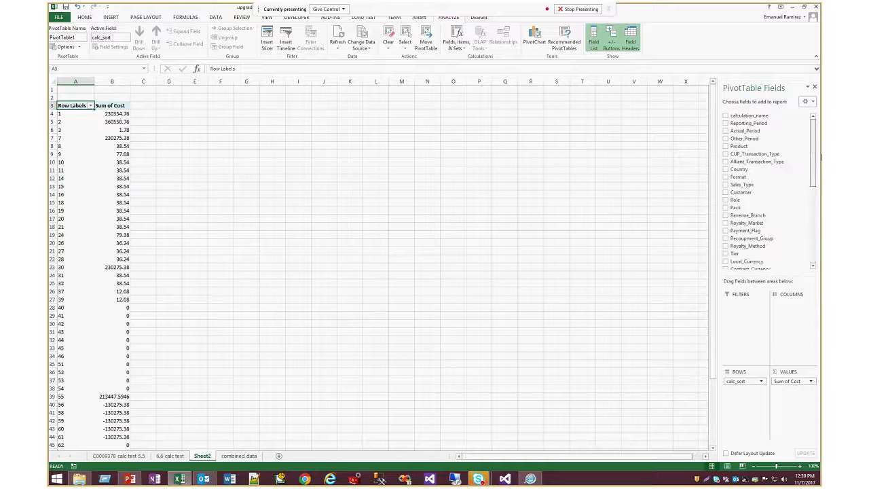
pyautogui.click(732, 115)
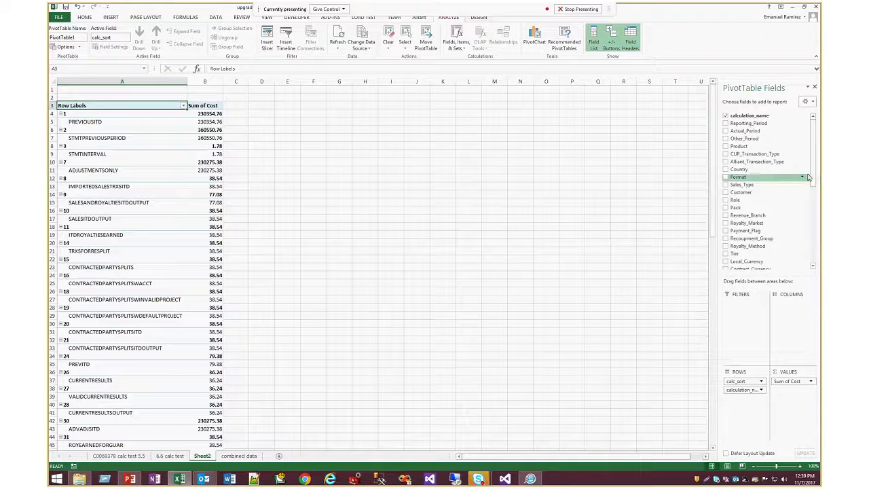
pyautogui.moveTo(814, 178); pyautogui.dragTo(813, 256)
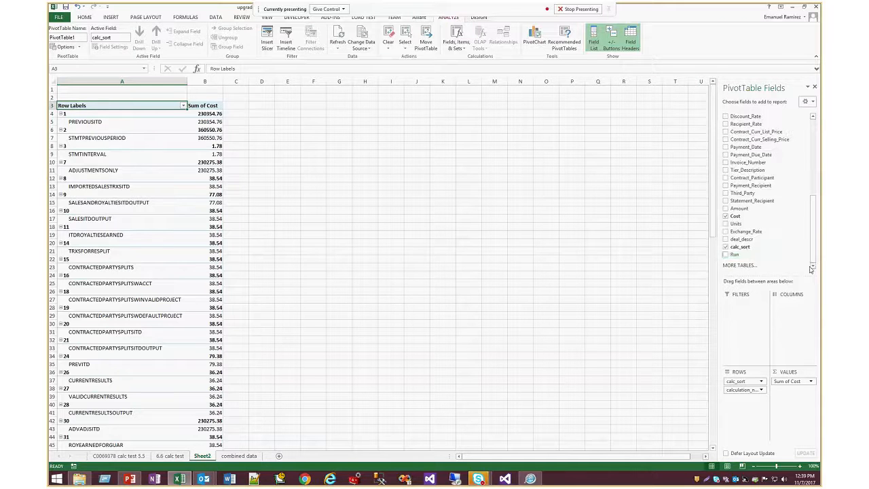
pyautogui.click(726, 255)
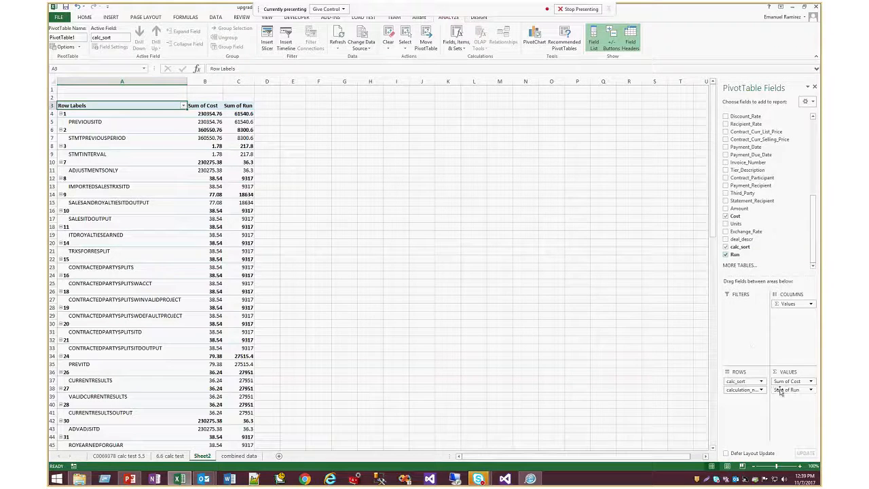
pyautogui.moveTo(781, 392); pyautogui.dragTo(790, 314)
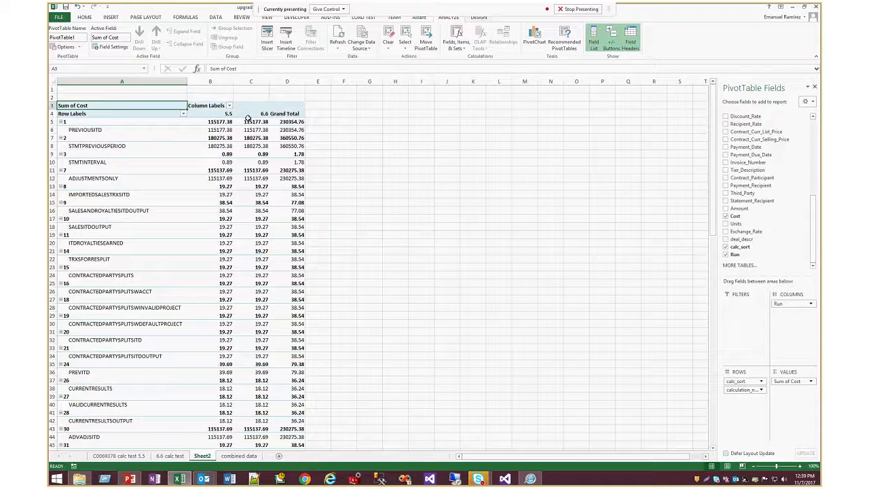
# Compare the 5.5 and 6.6 costs down the PivotTable and fill both runs' FINALS cost cells with orange.
pyautogui.click(256, 178)
pyautogui.scroll(-3, 255, 289)
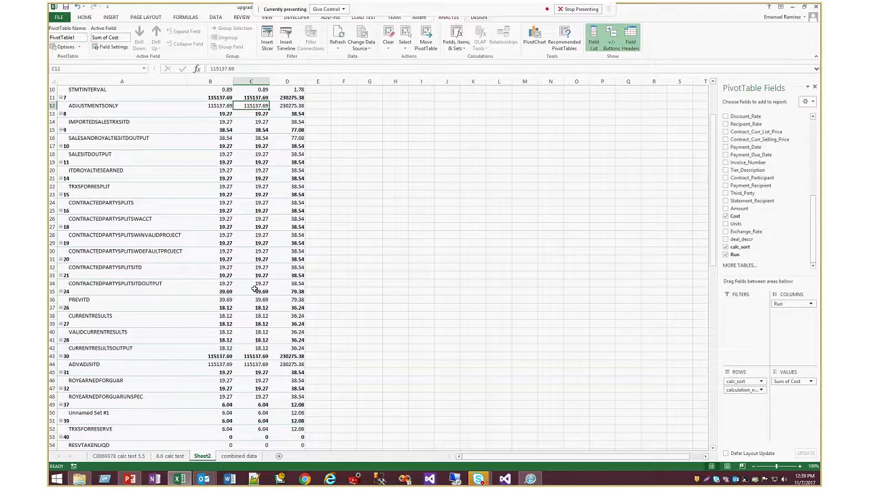
pyautogui.scroll(-1, 253, 298)
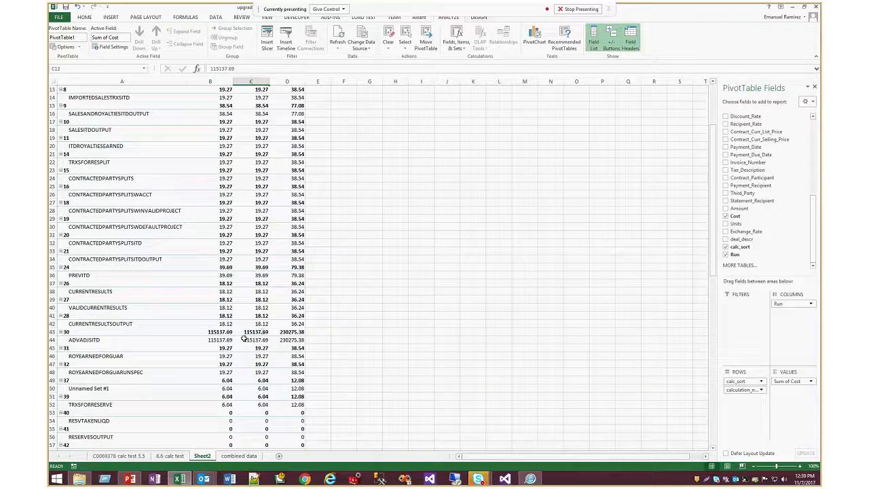
pyautogui.scroll(-14, 243, 338)
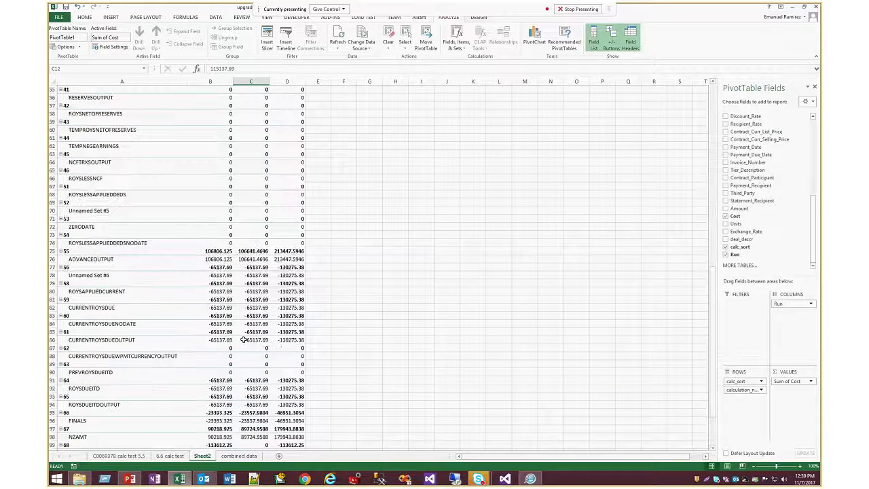
pyautogui.scroll(-6, 243, 339)
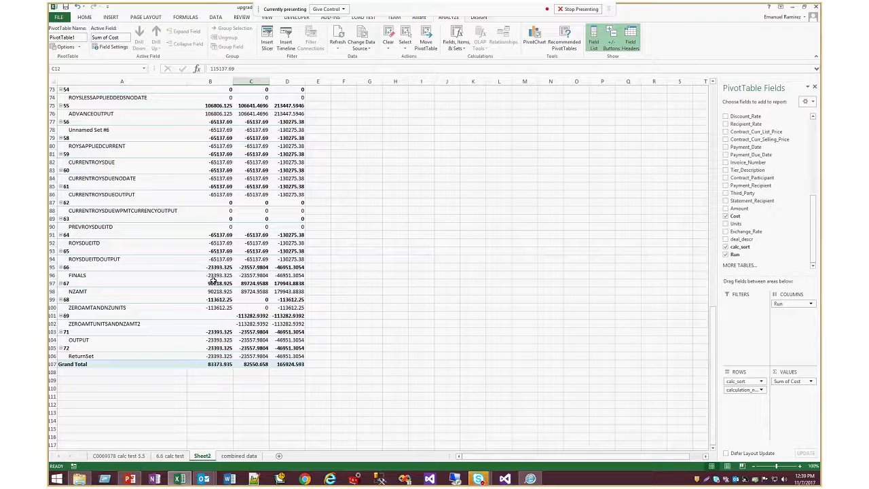
pyautogui.moveTo(212, 276); pyautogui.dragTo(248, 275)
pyautogui.rightClick(248, 276)
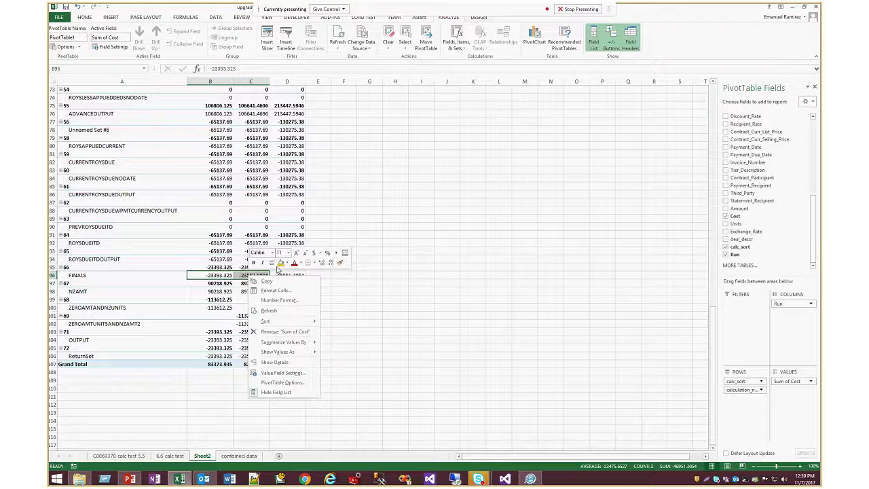
pyautogui.click(280, 263)
pyautogui.click(250, 307)
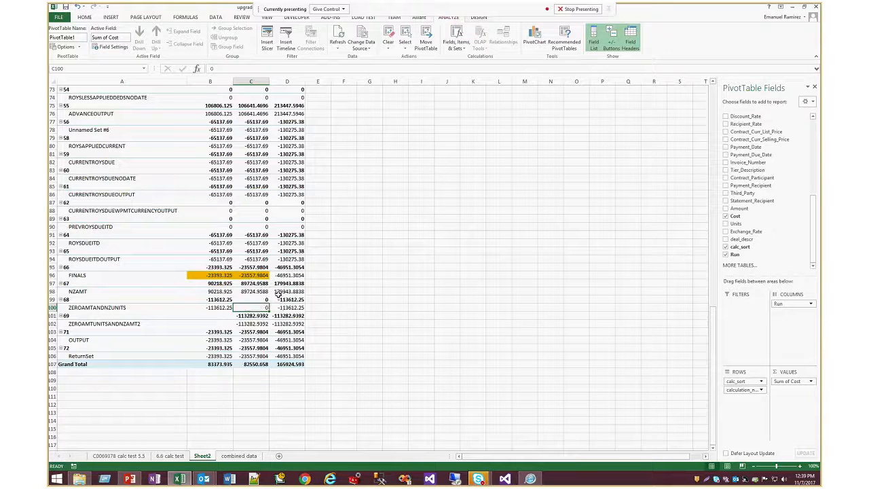
# Show the combined data sheet, restore the upgradeDebugging.xlsm window to a smaller size and close the workbook.
pyautogui.moveTo(277, 294)
pyautogui.click(239, 455)
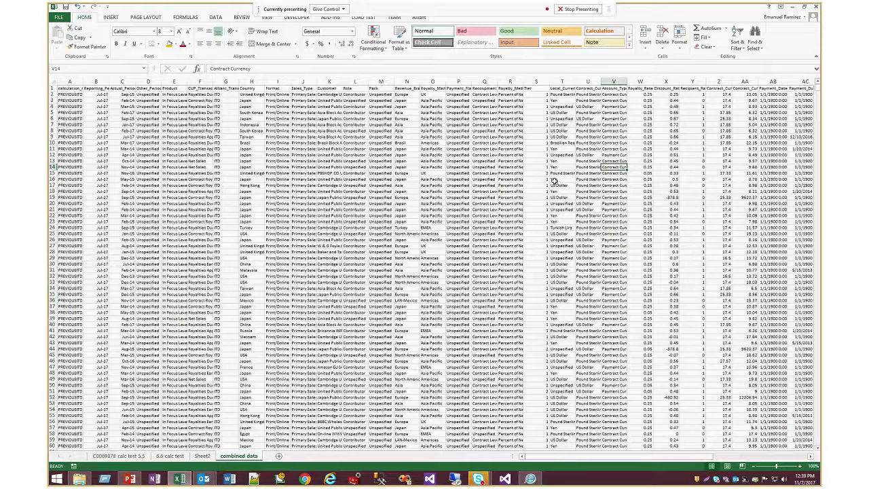
pyautogui.moveTo(696, 8); pyautogui.dragTo(696, 41)
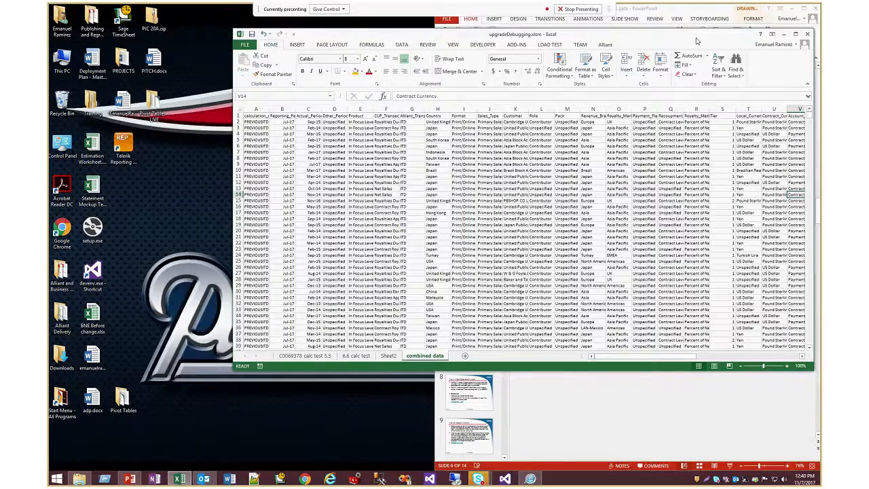
pyautogui.click(807, 34)
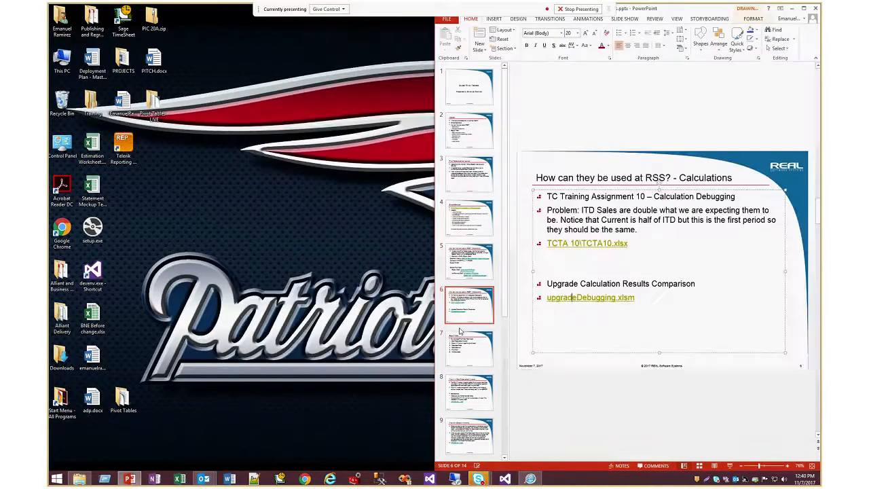
# In the PowerPoint presentation, view the Bag of Tricks slide and the Trick #1 slide on the data fields default function.
pyautogui.click(486, 359)
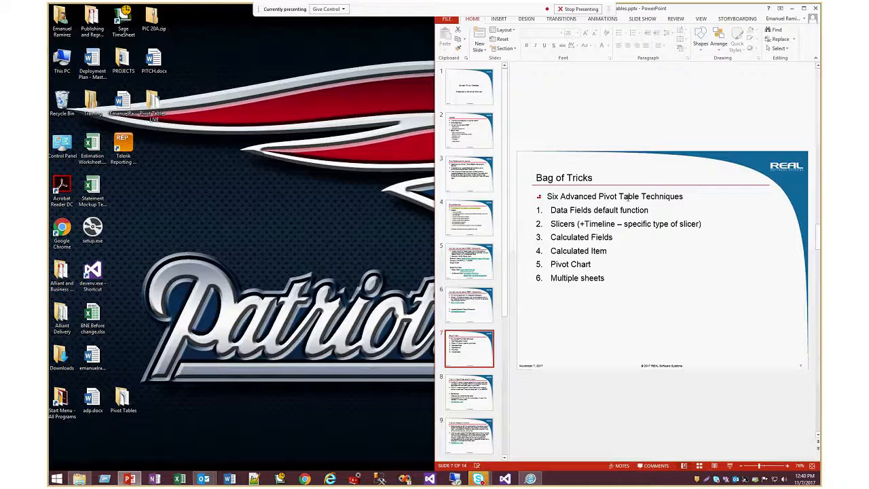
pyautogui.press('Down')
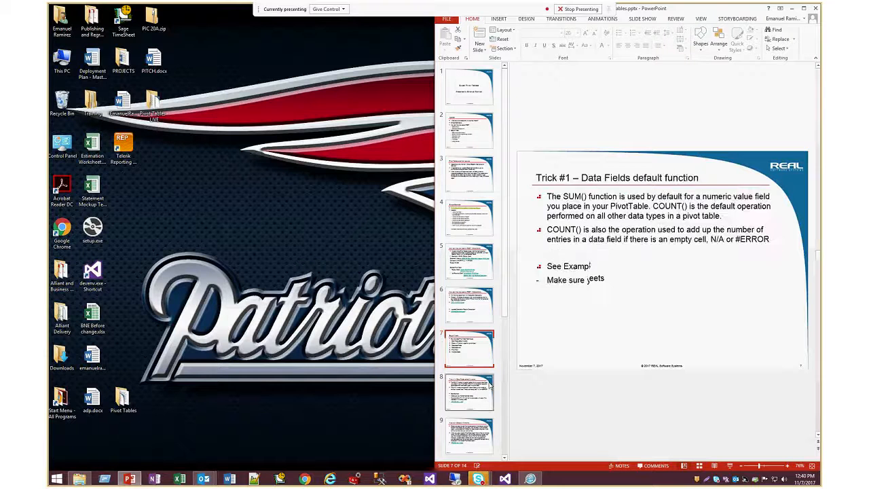
pyautogui.click(586, 197)
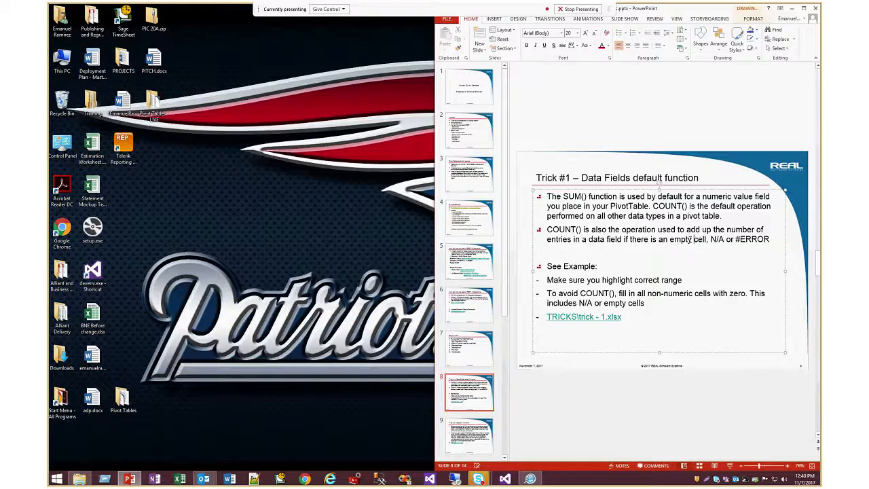
# Open the linked workbook trick - 1.xlsx from the Trick #1 slide and display its Data sheet.
pyautogui.rightClick(575, 313)
pyautogui.click(601, 251)
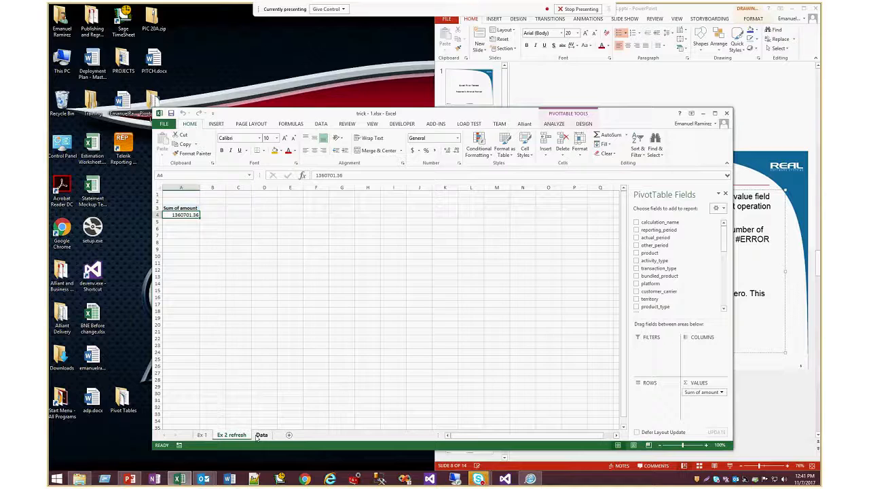
pyautogui.click(261, 435)
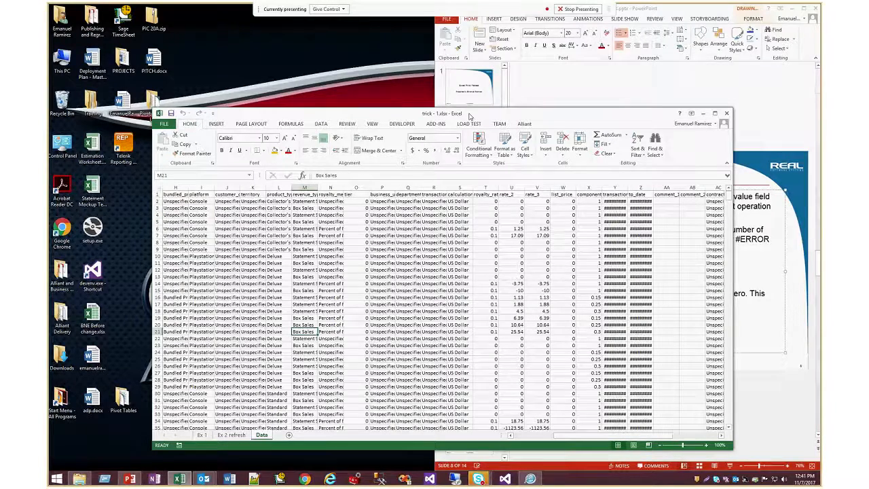
# Insert a PivotTable on a new worksheet using the entire Data sheet as its source.
pyautogui.doubleClick(468, 115)
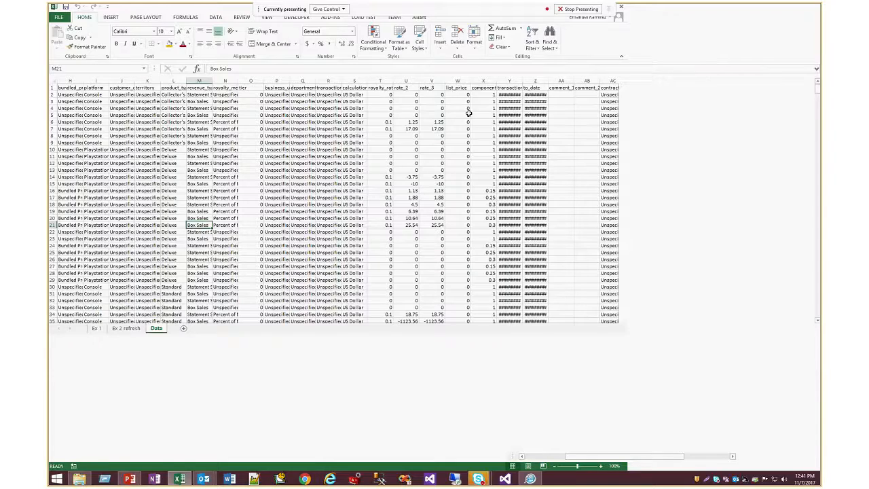
pyautogui.click(52, 79)
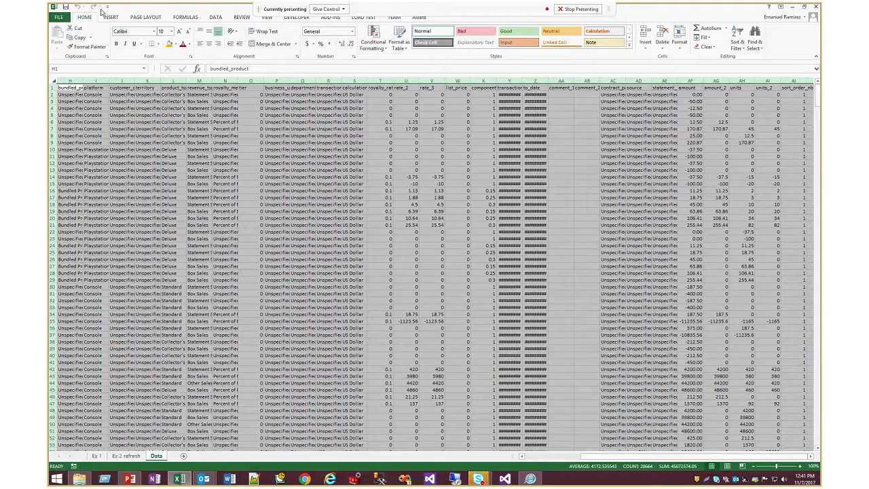
pyautogui.click(110, 17)
pyautogui.click(59, 37)
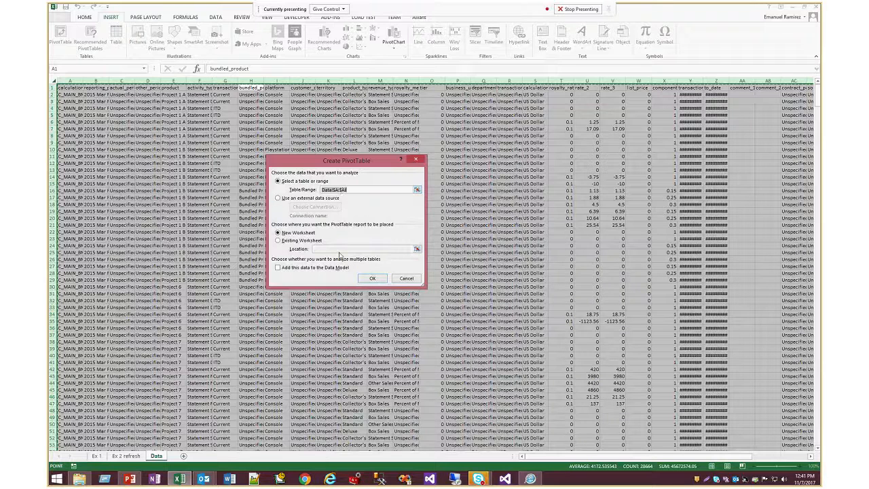
pyautogui.click(372, 279)
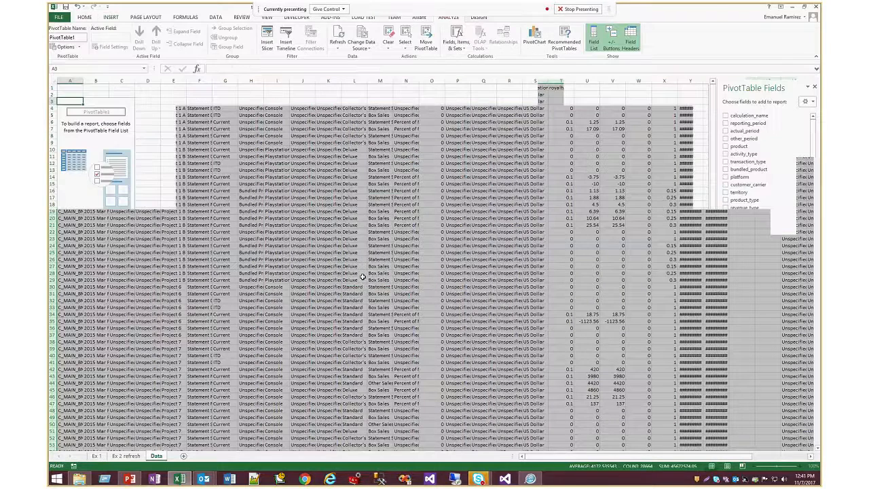
# Add the amount field to the new PivotTable and open that field's options in the rows area.
pyautogui.click(102, 145)
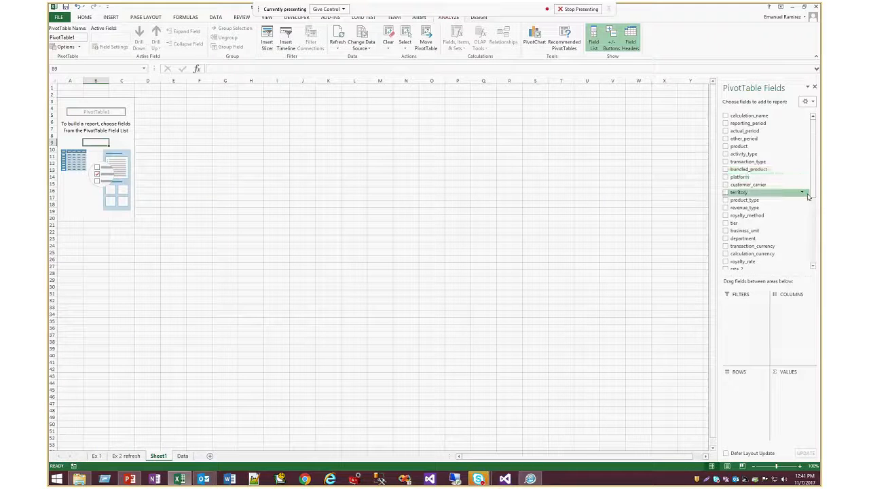
pyautogui.scroll(-6, 781, 204)
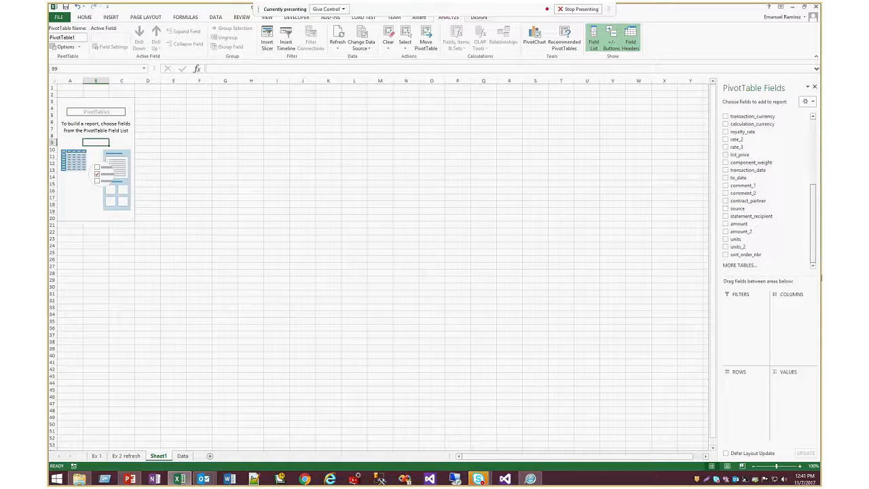
pyautogui.click(725, 224)
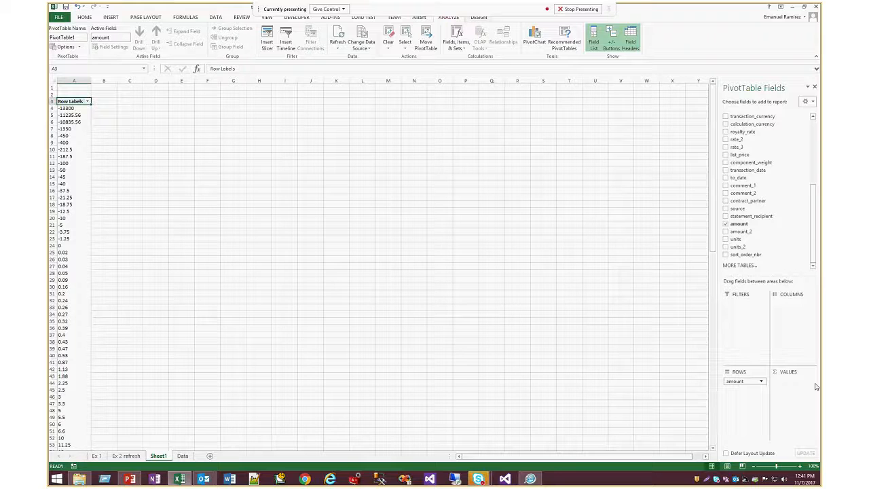
pyautogui.click(746, 382)
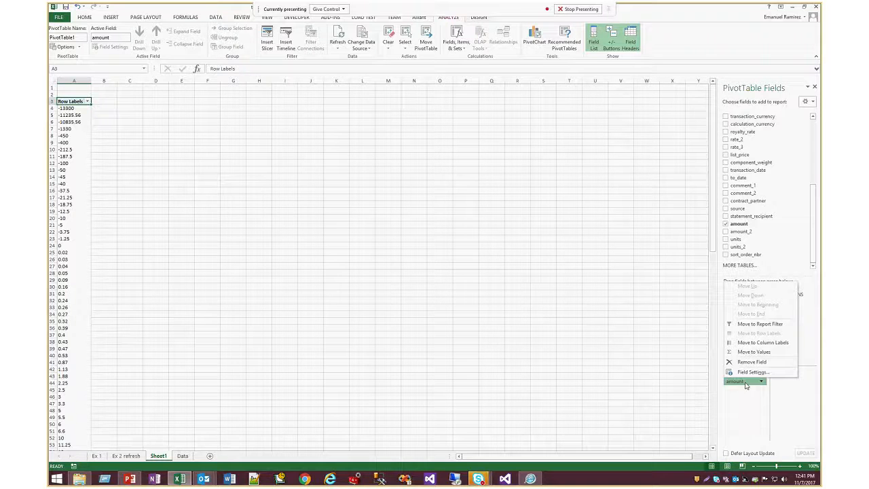
# Clear the first value in the amount column of the Data sheet, cell AF2.
pyautogui.click(183, 456)
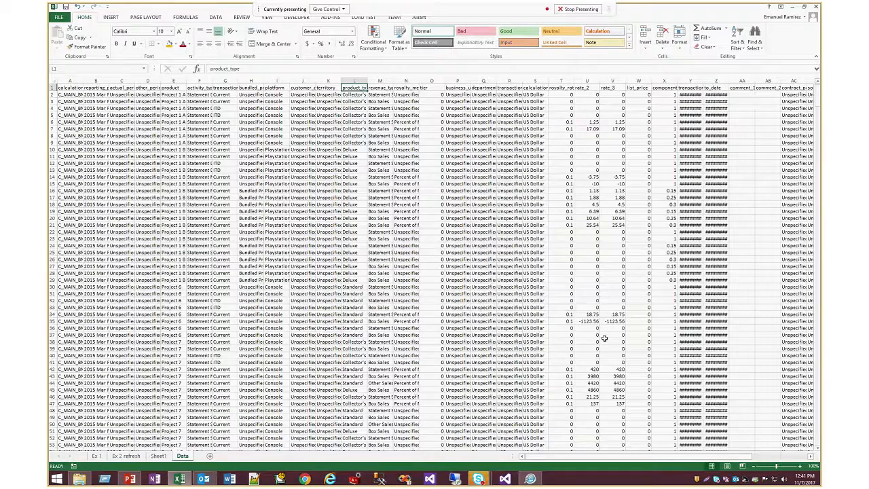
pyautogui.hotkey('ctrl', 'End')
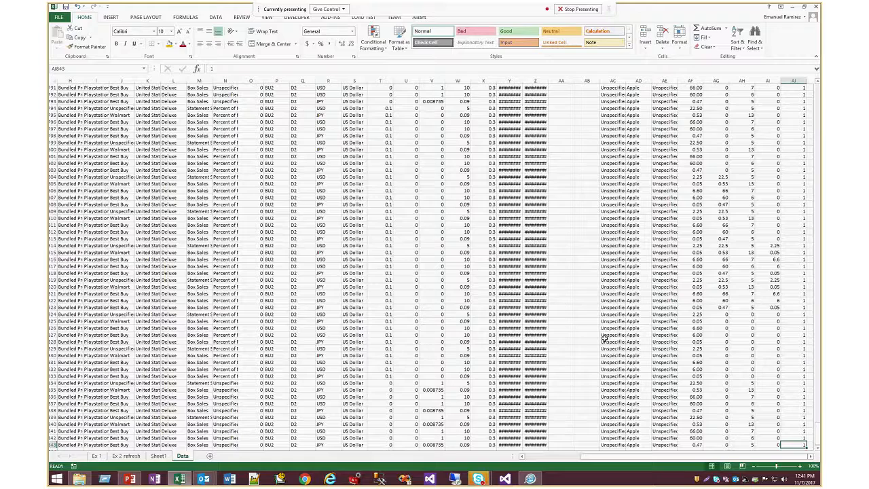
pyautogui.hotkey('ctrl', 'Up')
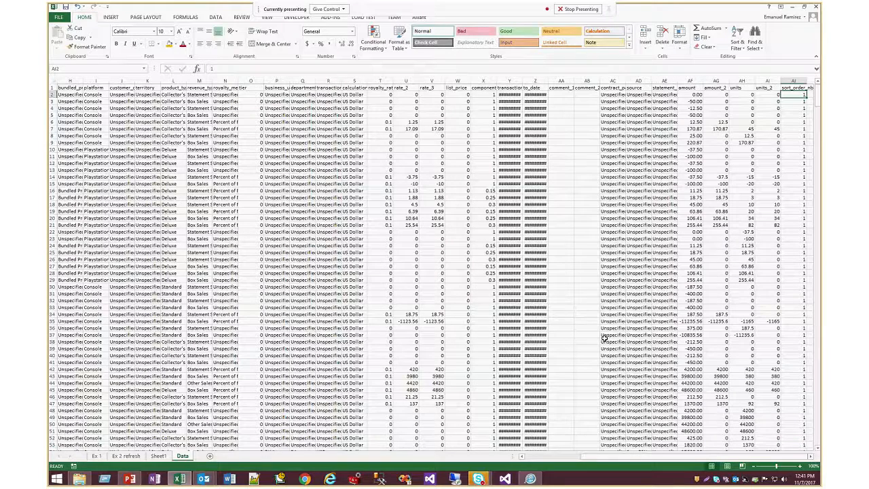
pyautogui.press('Left')
pyautogui.press('Left')
pyautogui.press('Left')
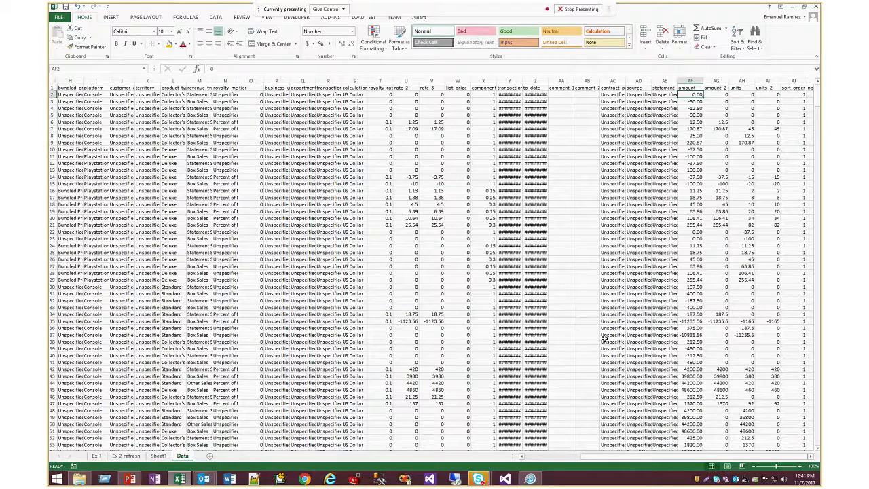
pyautogui.press('Delete')
# Insert a second PivotTable on a new worksheet from only the populated Data range $A$1:$AJ$843.
pyautogui.click(53, 83)
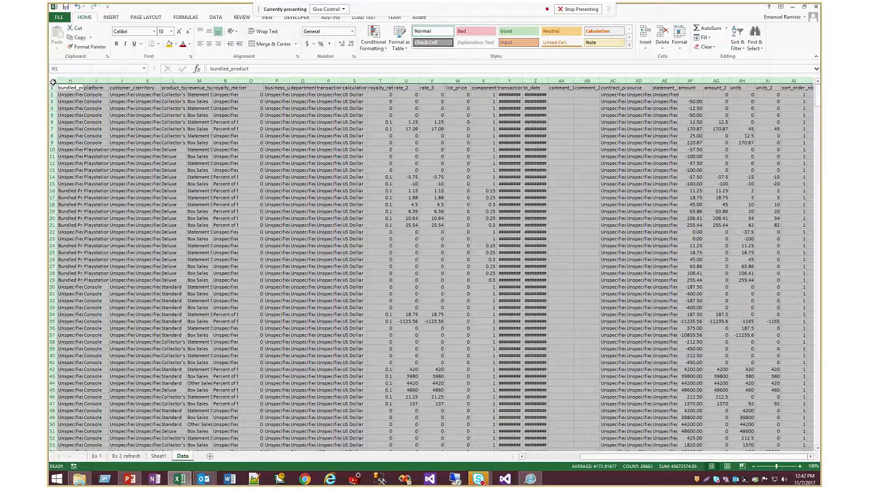
pyautogui.click(173, 190)
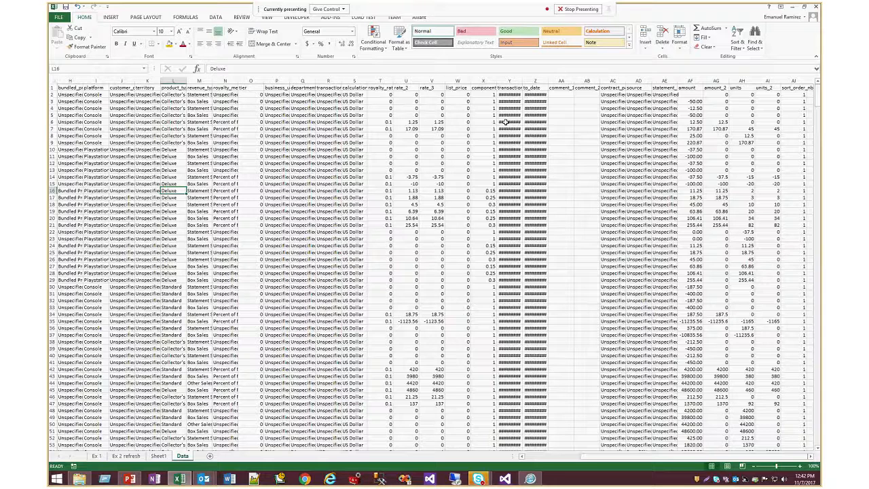
pyautogui.click(689, 95)
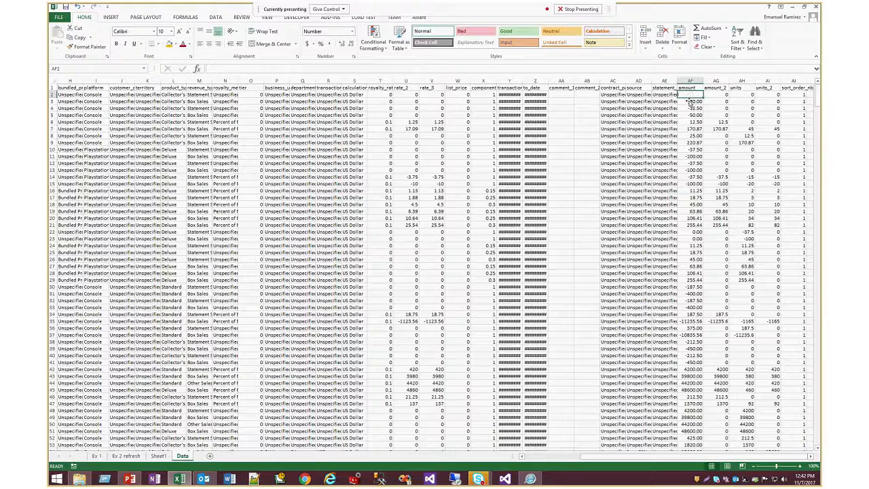
pyautogui.click(665, 142)
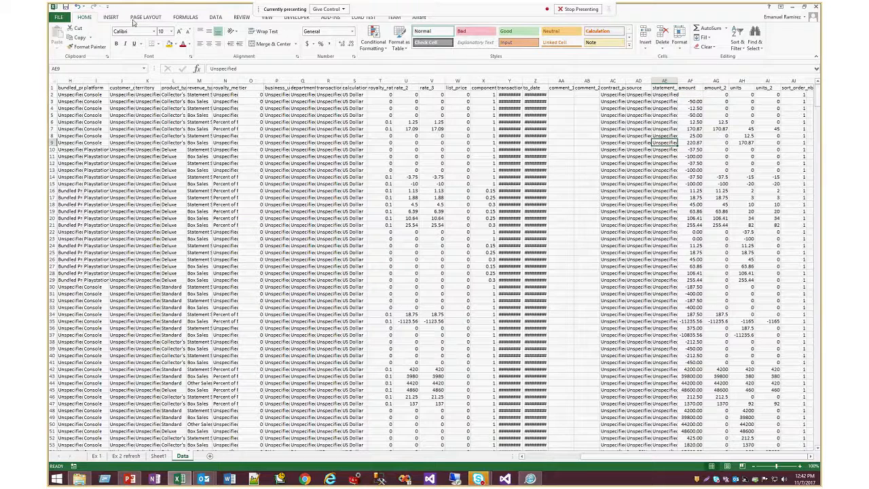
pyautogui.click(110, 17)
pyautogui.click(59, 39)
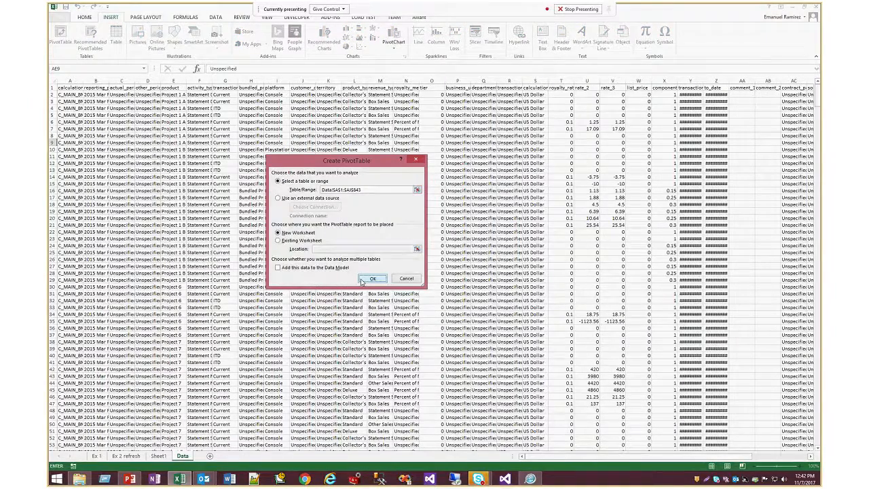
pyautogui.click(363, 280)
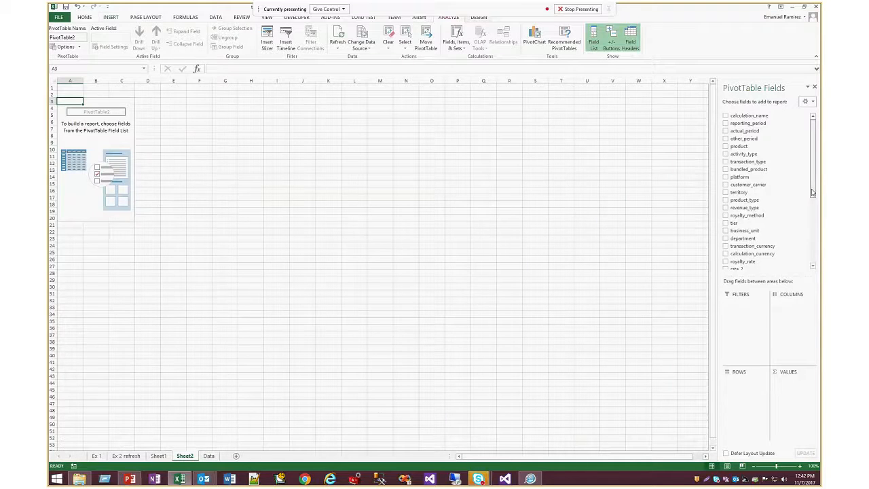
# Add the amount field to the second PivotTable and refresh the table.
pyautogui.moveTo(813, 192); pyautogui.dragTo(820, 281)
pyautogui.click(725, 223)
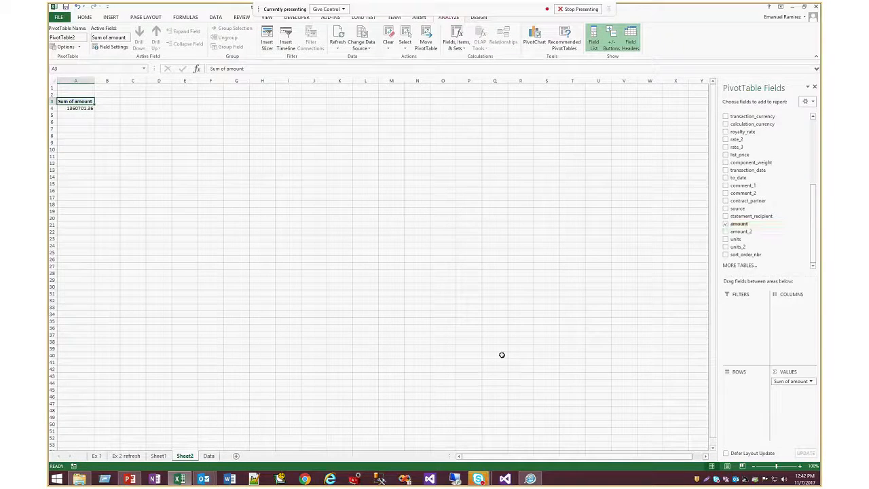
pyautogui.rightClick(88, 109)
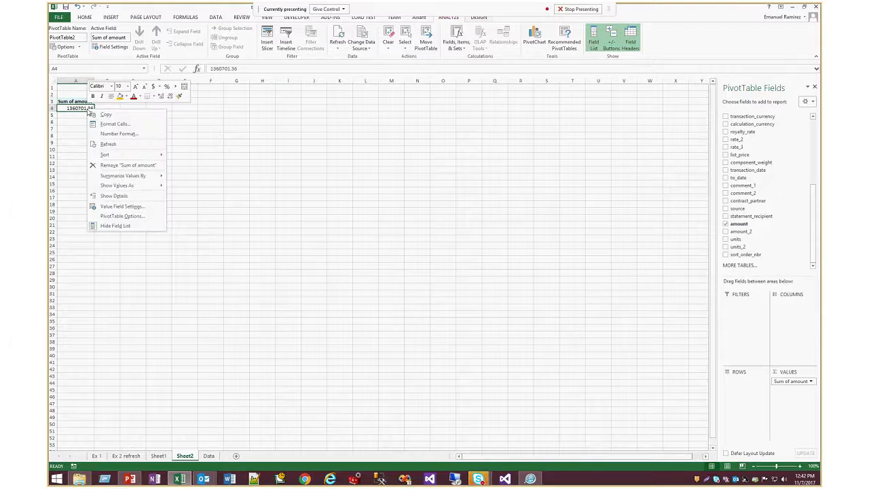
pyautogui.click(106, 146)
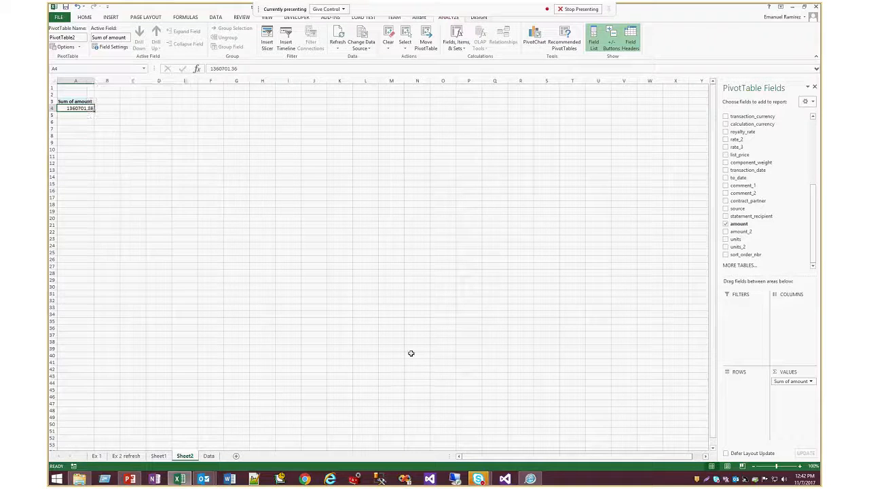
# Remove the amount field from the refreshed PivotTable and add it back through the field list.
pyautogui.click(726, 224)
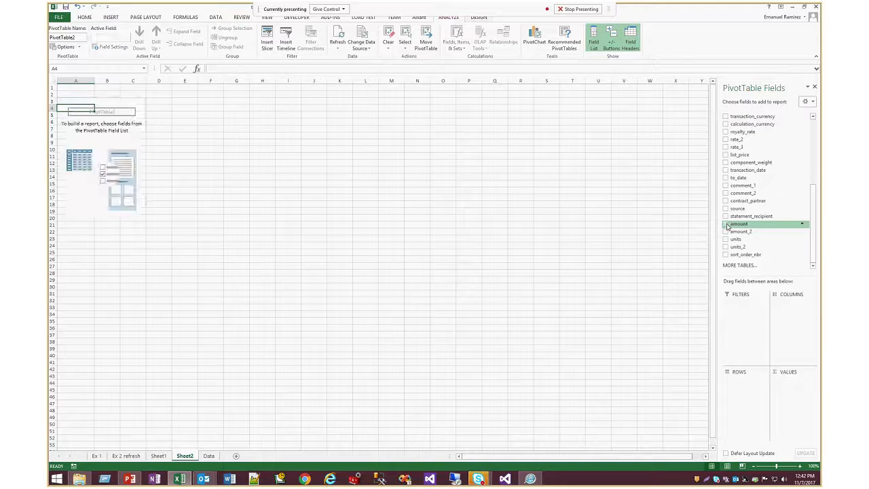
pyautogui.click(725, 224)
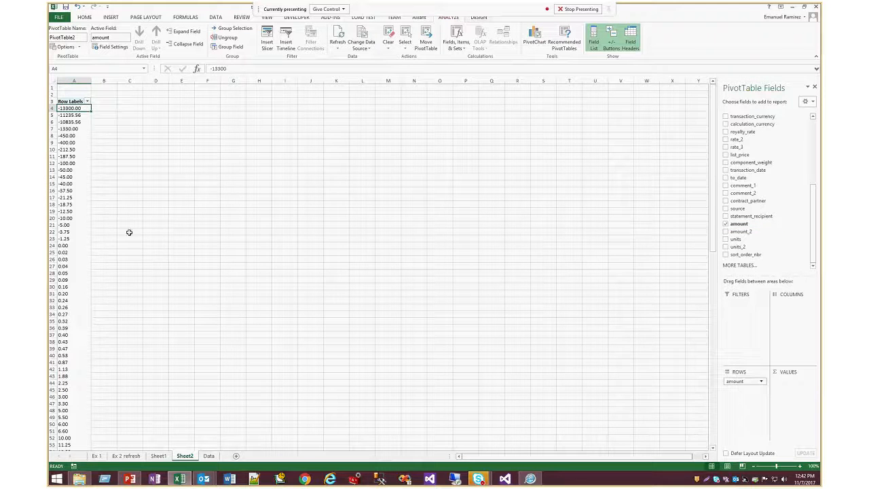
pyautogui.click(77, 177)
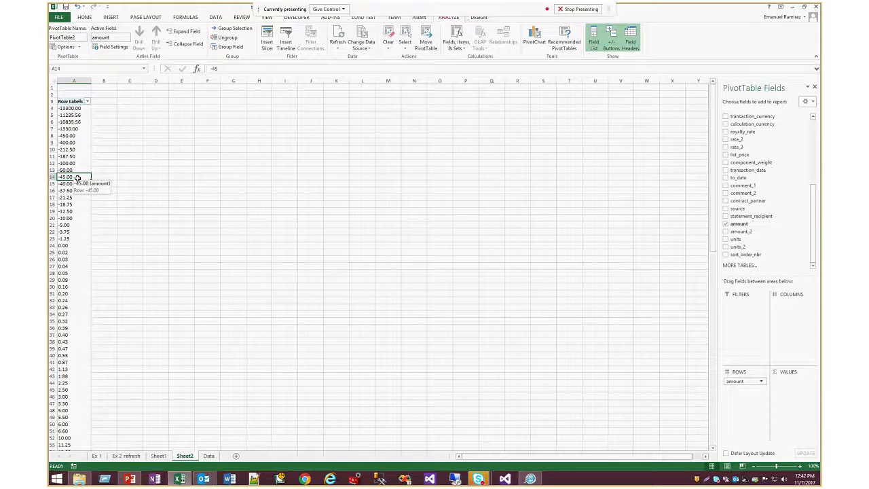
pyautogui.click(209, 455)
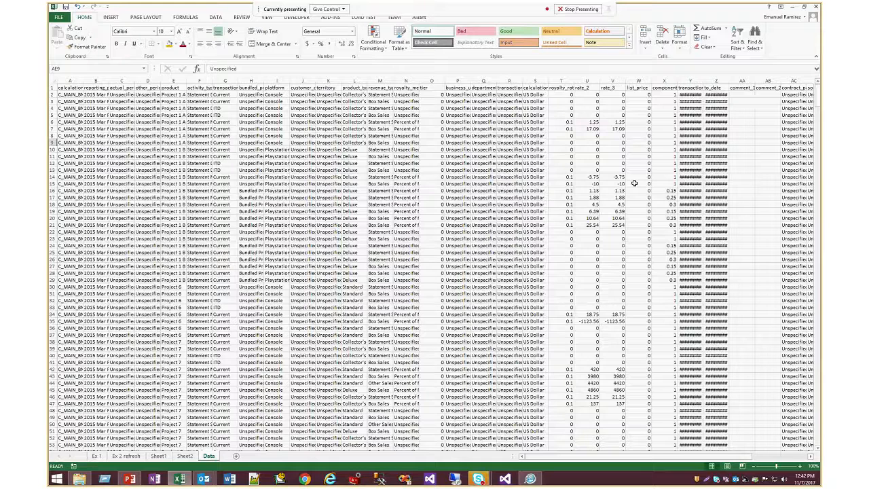
pyautogui.click(814, 231)
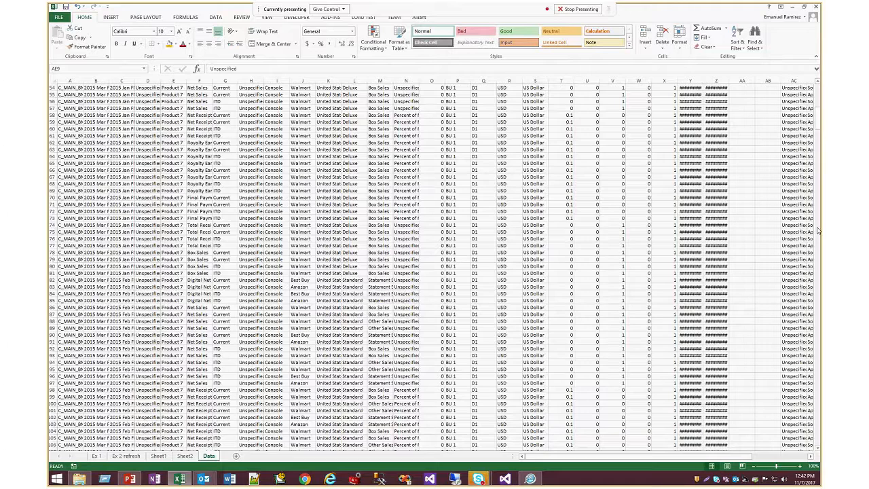
pyautogui.hotkey('ctrl', 'pageup')
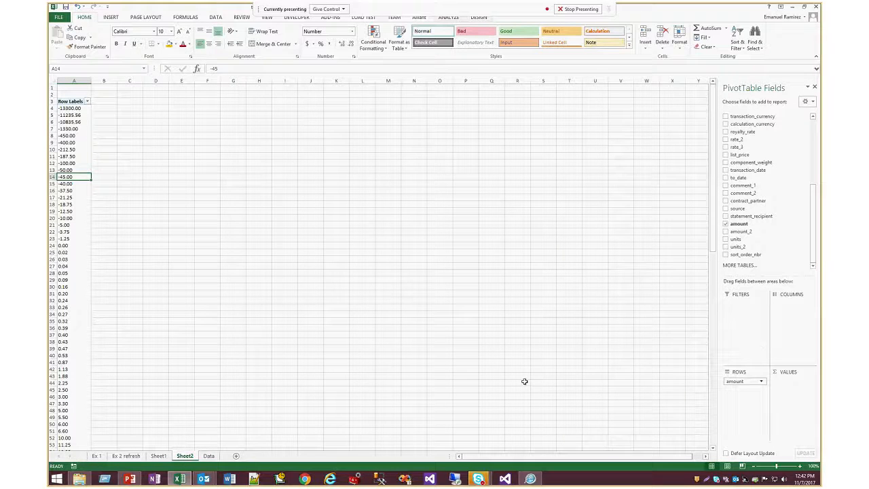
pyautogui.rightClick(75, 259)
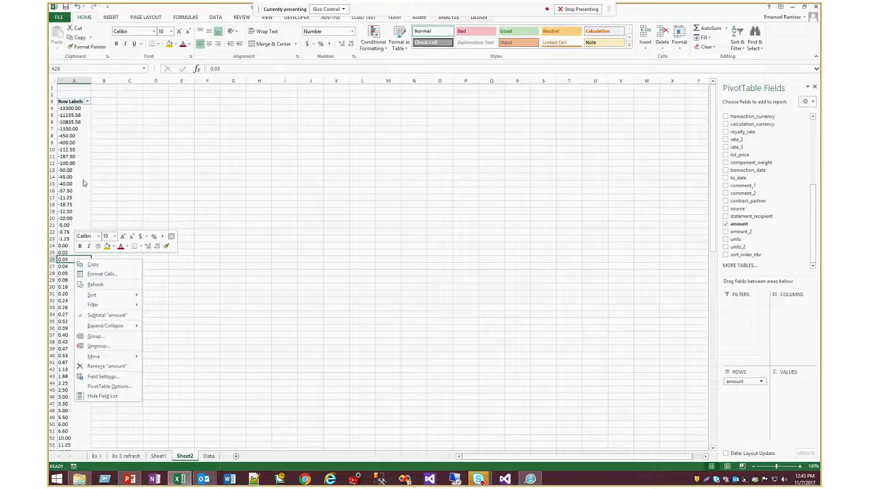
pyautogui.click(64, 165)
pyautogui.click(60, 141)
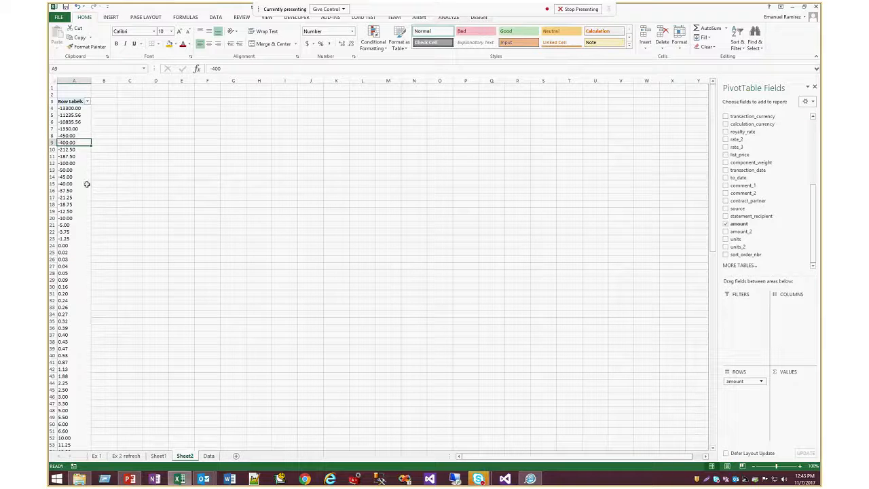
# Move the amount field from the rows area to the values area of the PivotTable on Sheet2.
pyautogui.moveTo(743, 380); pyautogui.dragTo(772, 388)
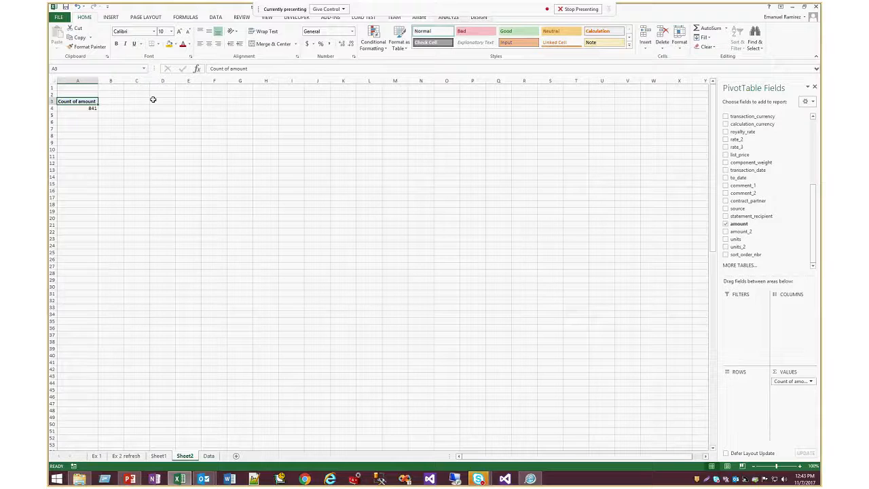
pyautogui.click(91, 109)
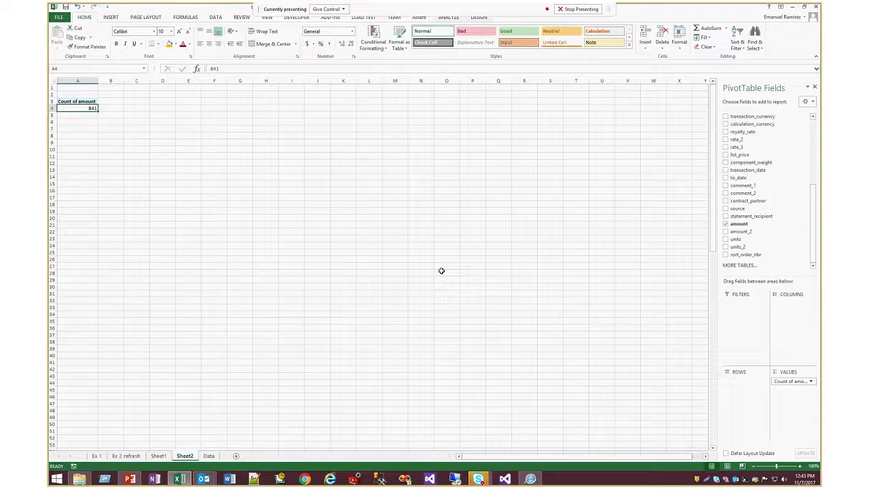
# Restore the value 0 in the cleared amount cell AF2 on the Data sheet.
pyautogui.click(209, 457)
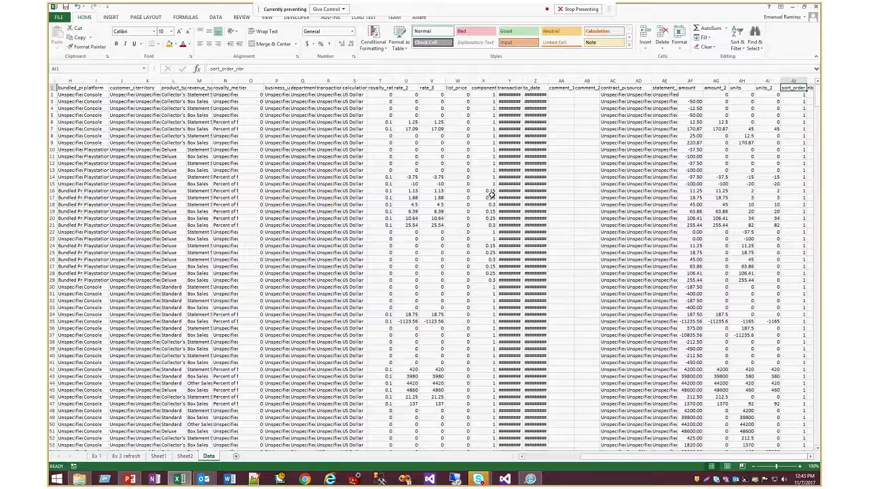
pyautogui.click(716, 135)
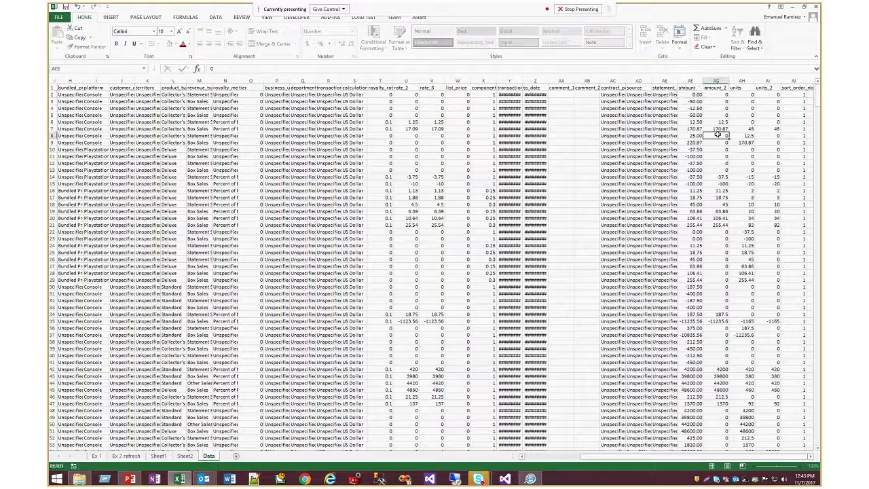
# Refresh the PivotTable on Sheet2 and re-add its amount field so that it is summarized as a sum.
pyautogui.click(184, 455)
pyautogui.rightClick(79, 109)
pyautogui.click(97, 144)
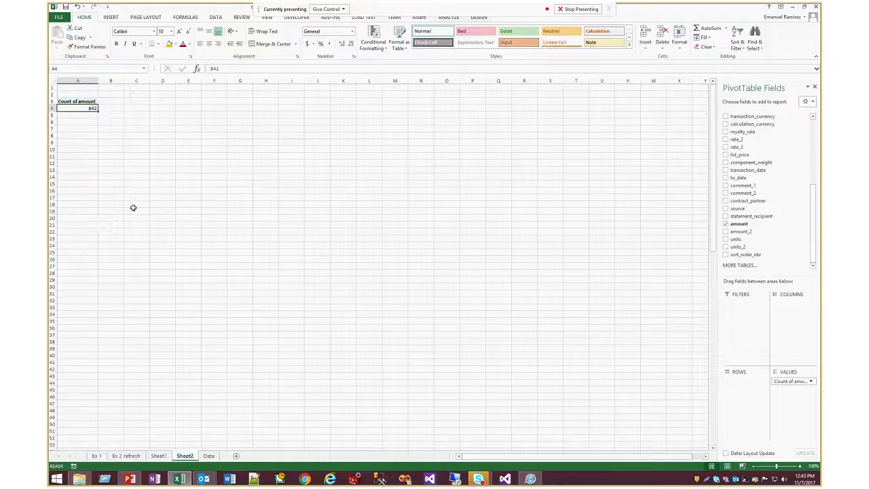
pyautogui.click(726, 224)
pyautogui.click(726, 224)
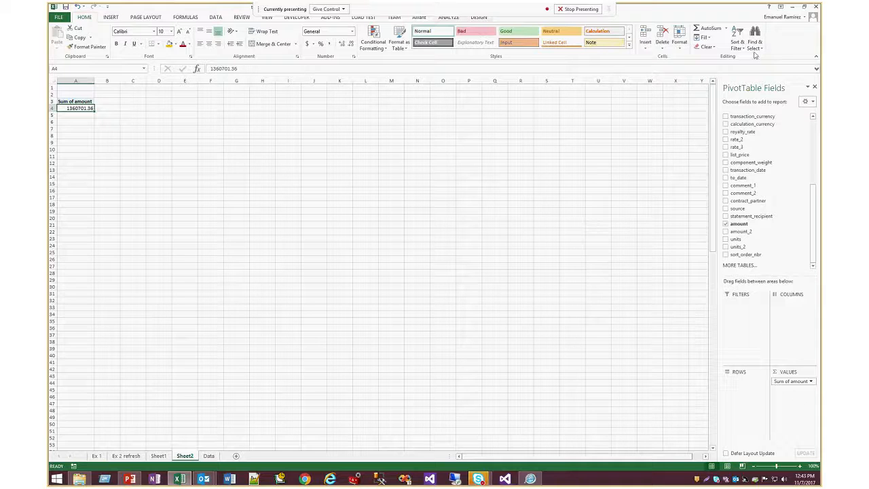
# Close trick - 1.xlsx without saving its changes and open trick - 2.xlsx from the link on the Trick #2 slide.
pyautogui.click(816, 6)
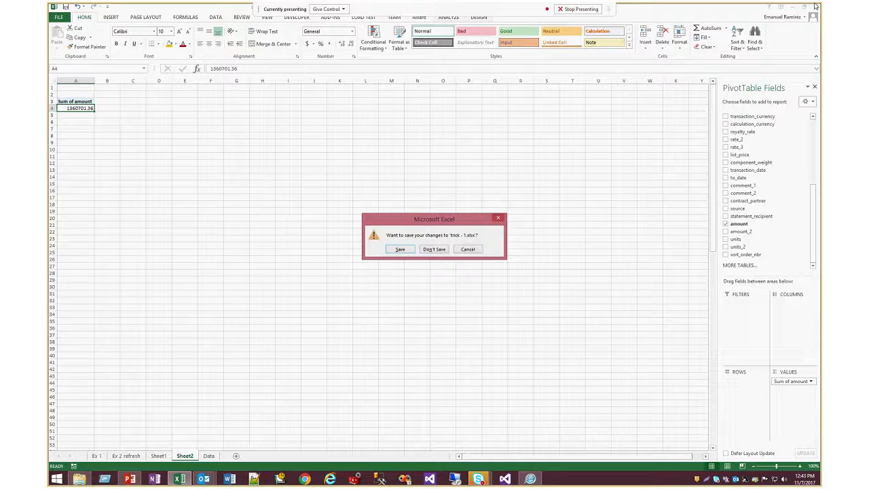
pyautogui.click(426, 248)
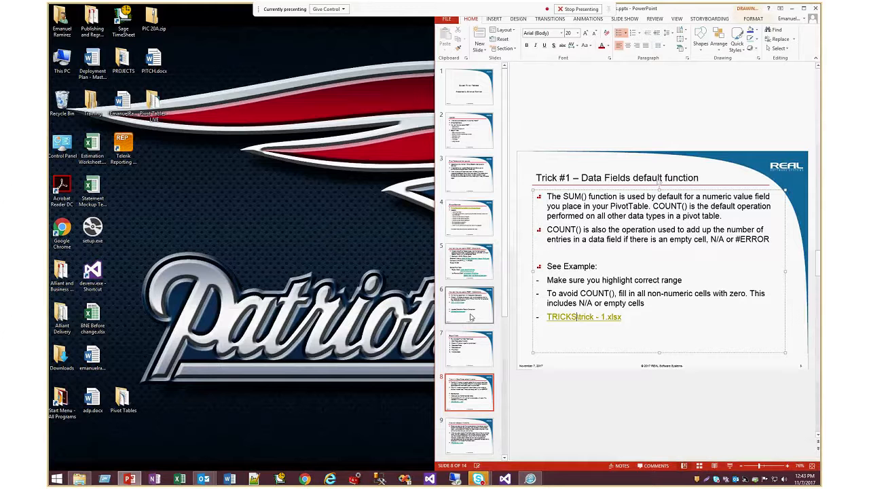
pyautogui.press('Down')
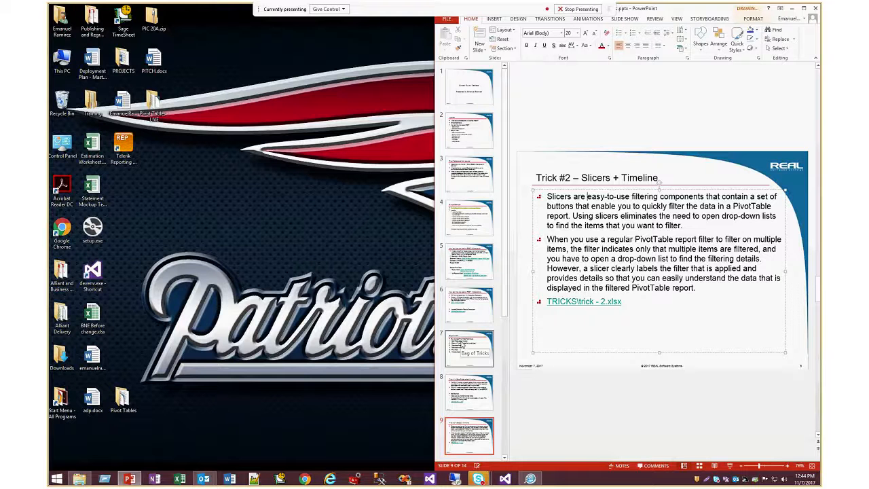
pyautogui.rightClick(563, 305)
pyautogui.click(582, 241)
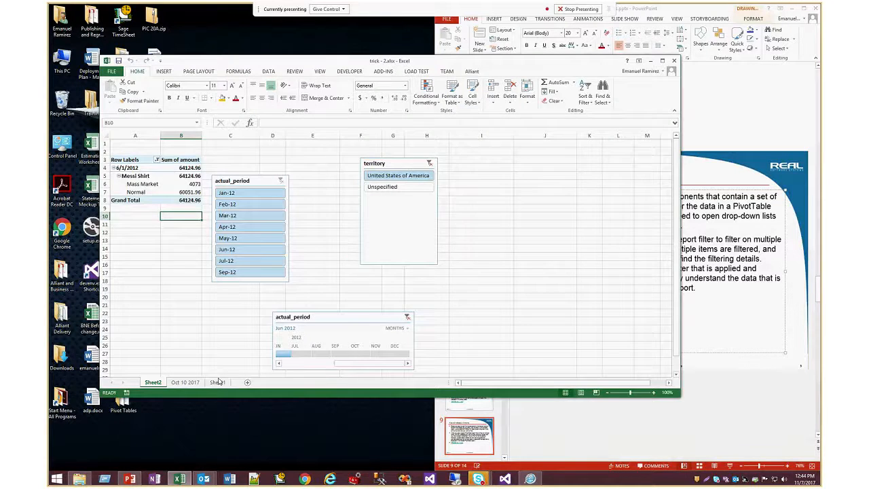
# Turn on filtering for the header row of Sheet1 and view the account column's filter choices without applying one.
pyautogui.click(218, 381)
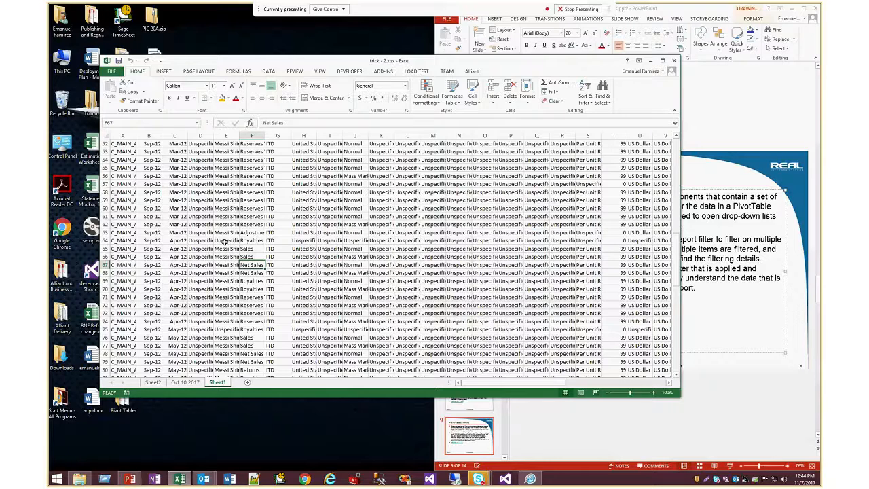
pyautogui.hotkey('ctrl', 'Home')
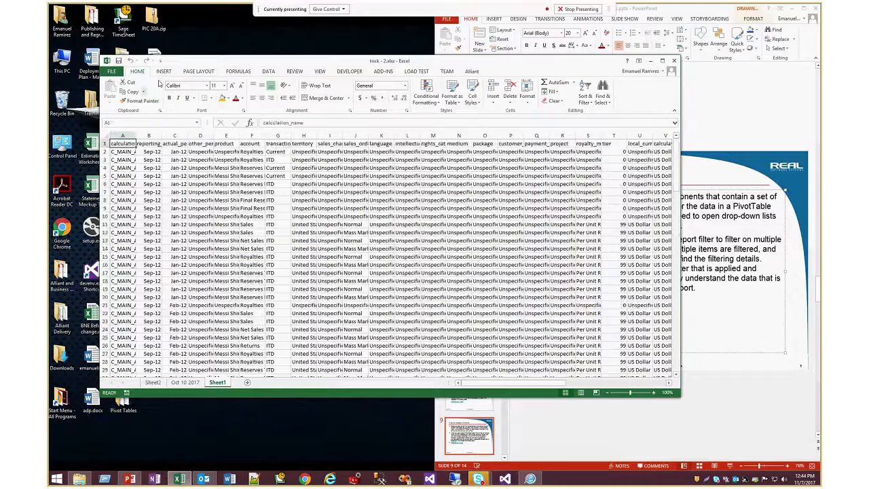
pyautogui.click(268, 71)
pyautogui.click(312, 95)
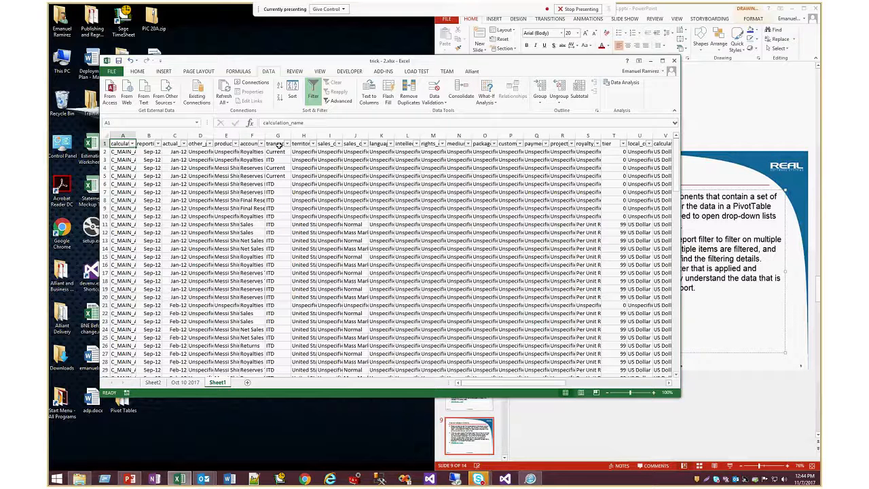
pyautogui.click(261, 143)
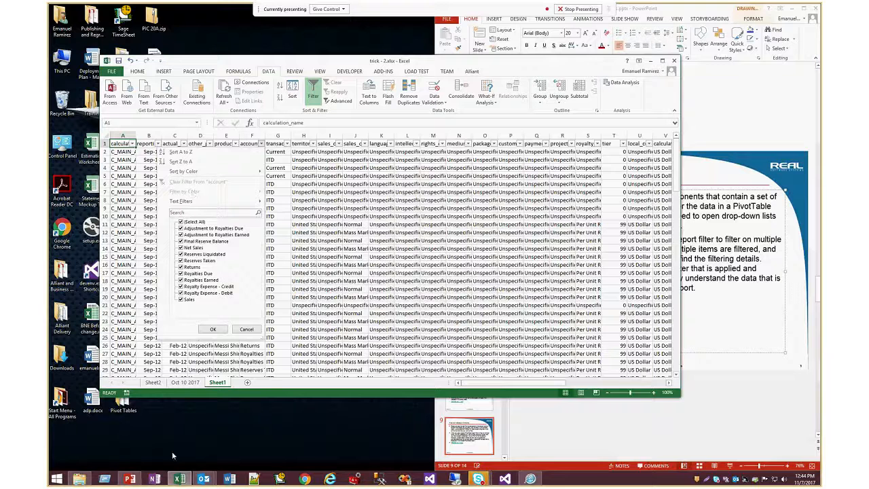
pyautogui.click(285, 226)
pyautogui.click(257, 320)
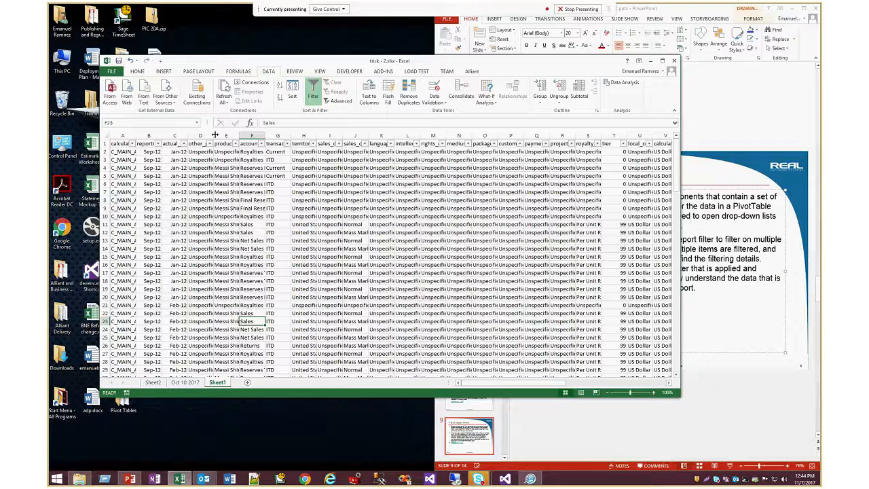
# Create a PivotTable from the Sheet1 data range on a new worksheet.
pyautogui.click(164, 72)
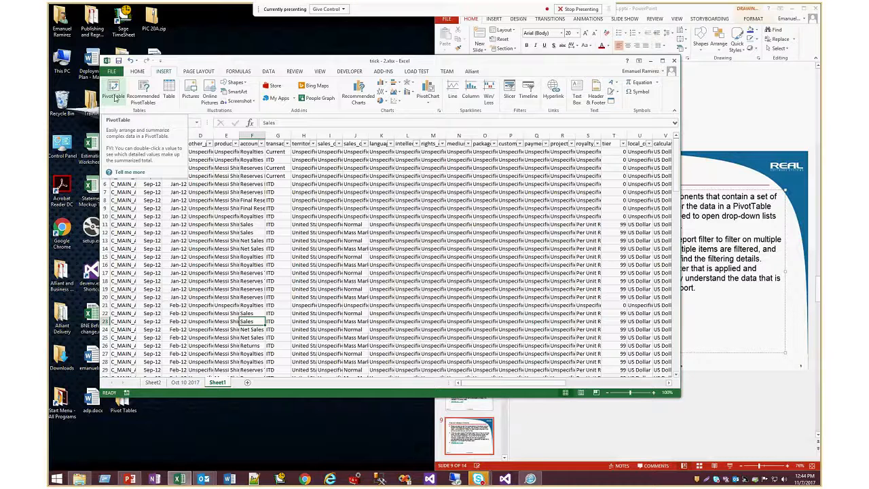
pyautogui.click(115, 98)
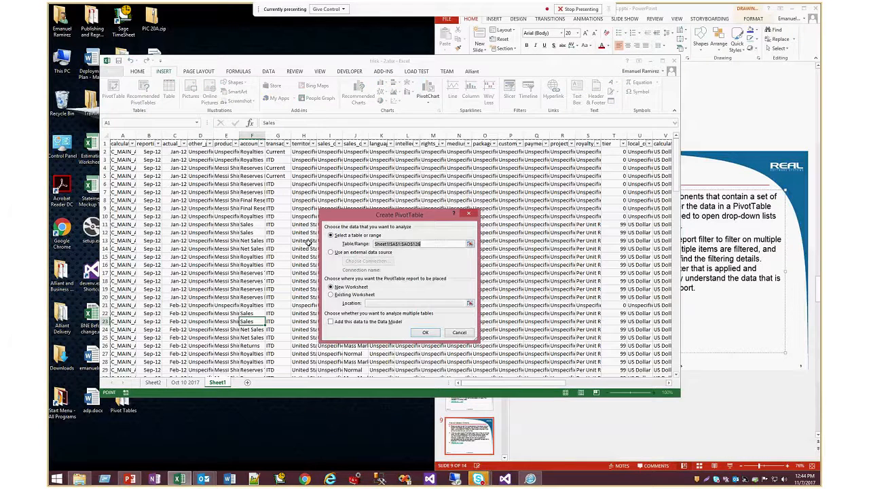
pyautogui.click(417, 334)
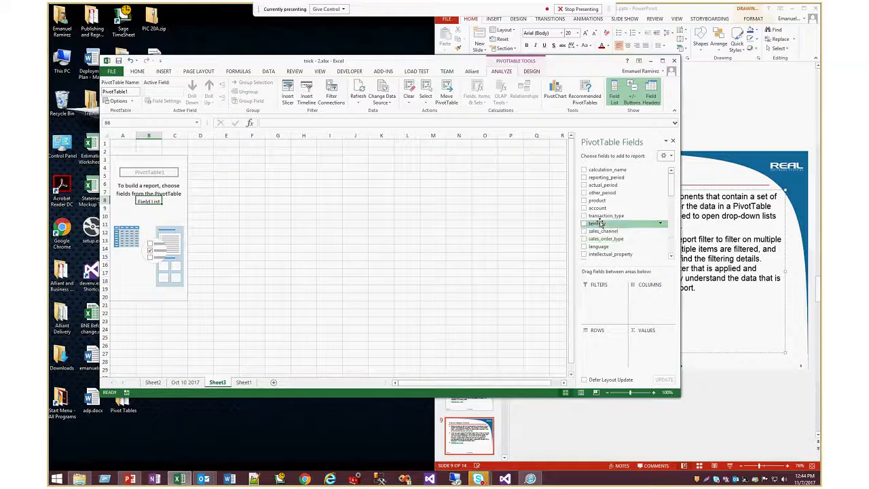
# Add the product field to the PivotTable's rows and the amount field to its values.
pyautogui.click(585, 200)
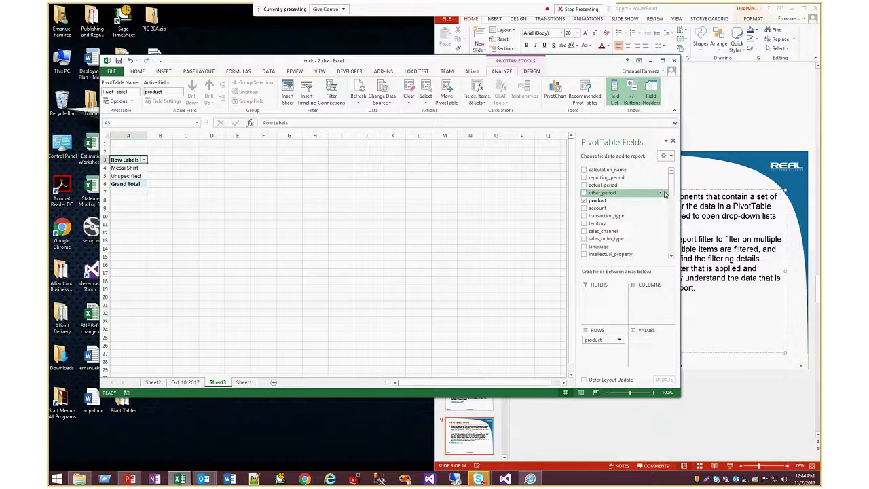
pyautogui.moveTo(671, 191); pyautogui.dragTo(673, 266)
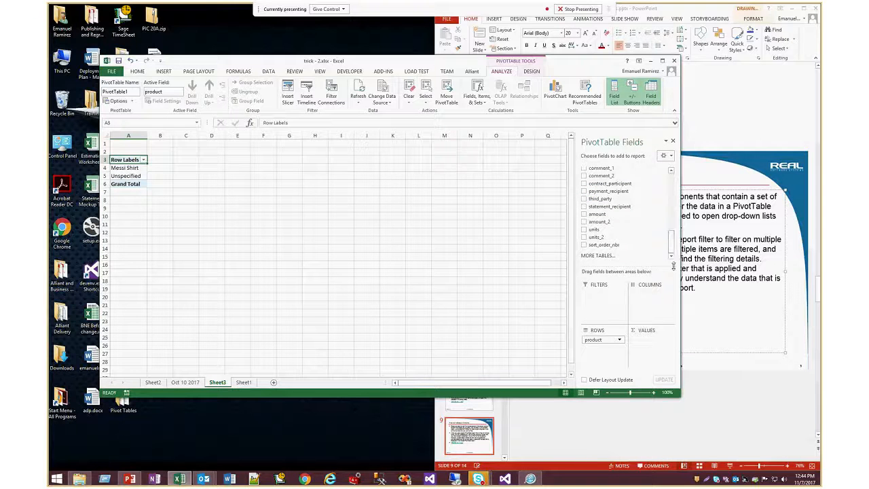
pyautogui.click(584, 214)
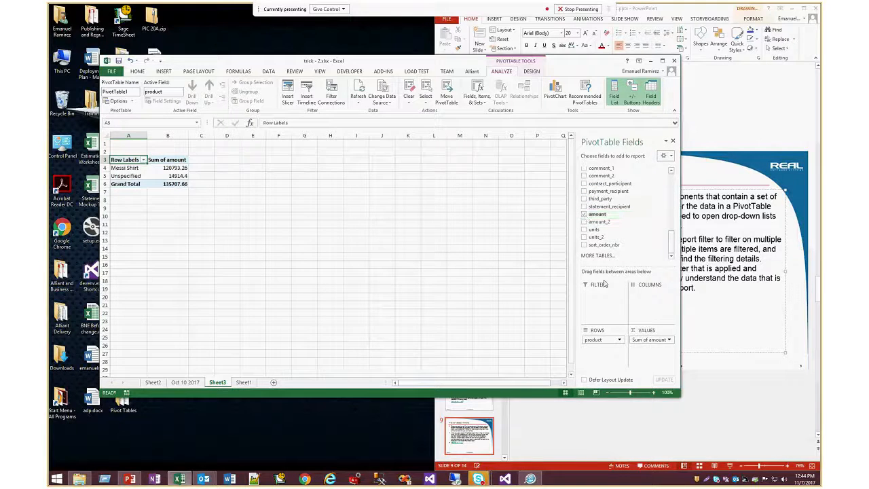
# Replace the product field in the PivotTable's rows with the account field.
pyautogui.click(596, 340)
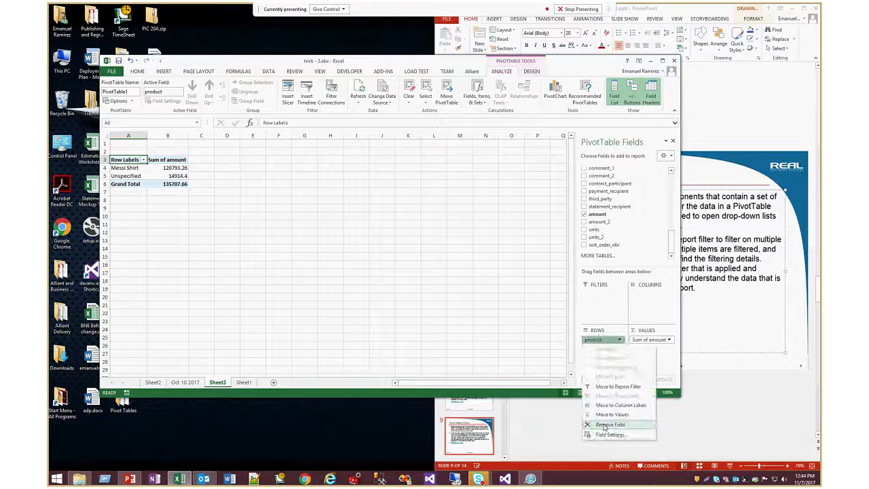
pyautogui.click(607, 427)
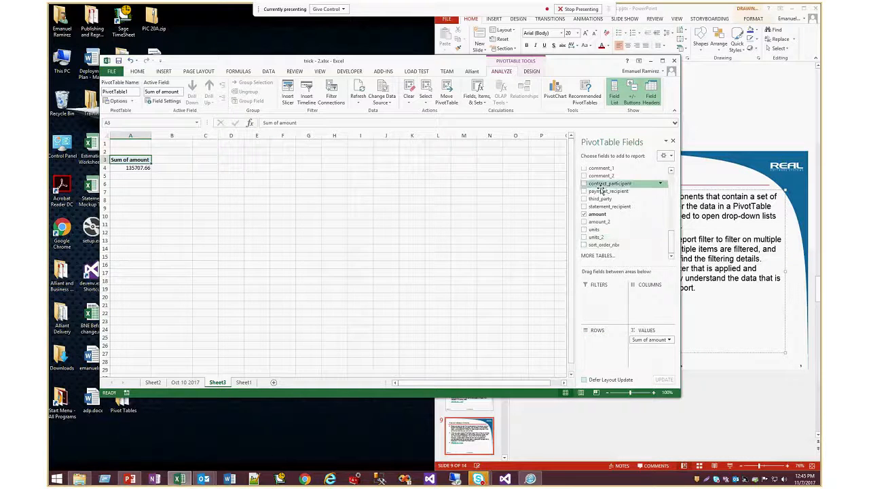
pyautogui.moveTo(671, 245); pyautogui.dragTo(671, 181)
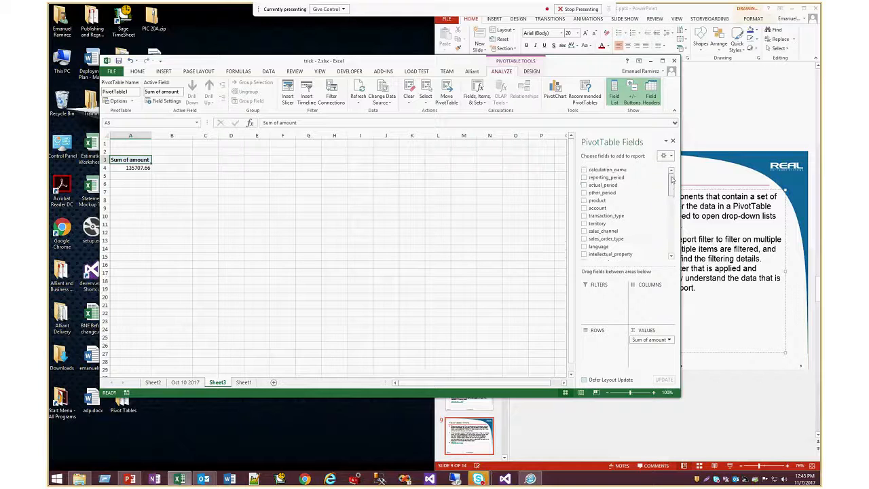
pyautogui.click(590, 211)
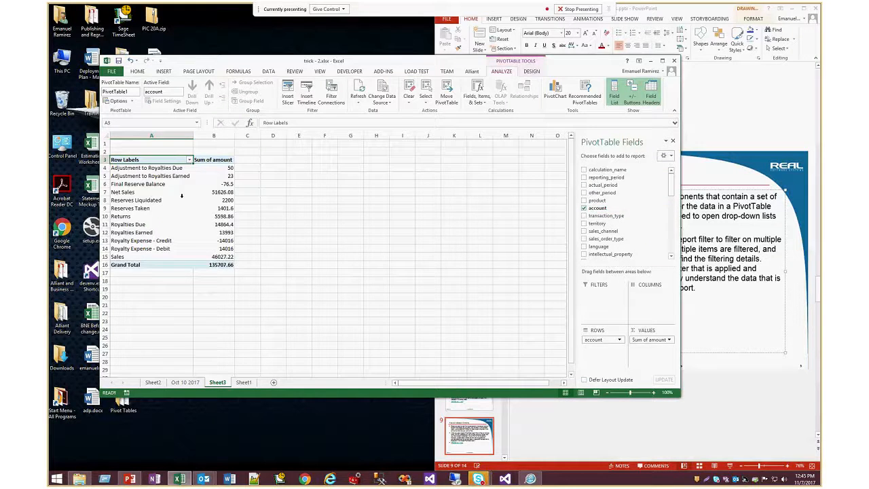
# Insert a slicer for the account field and enlarge it beside the PivotTable to about 4.12" high and 2.75" wide.
pyautogui.click(181, 195)
pyautogui.click(177, 176)
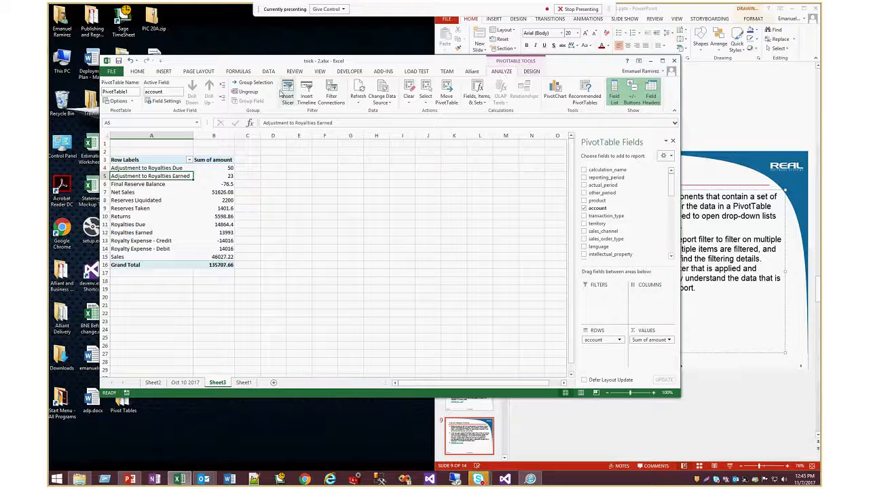
pyautogui.click(291, 101)
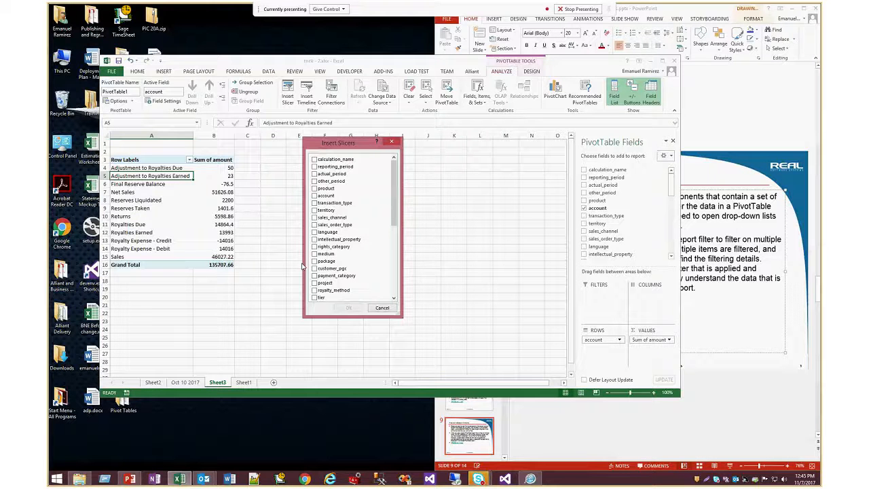
pyautogui.click(323, 197)
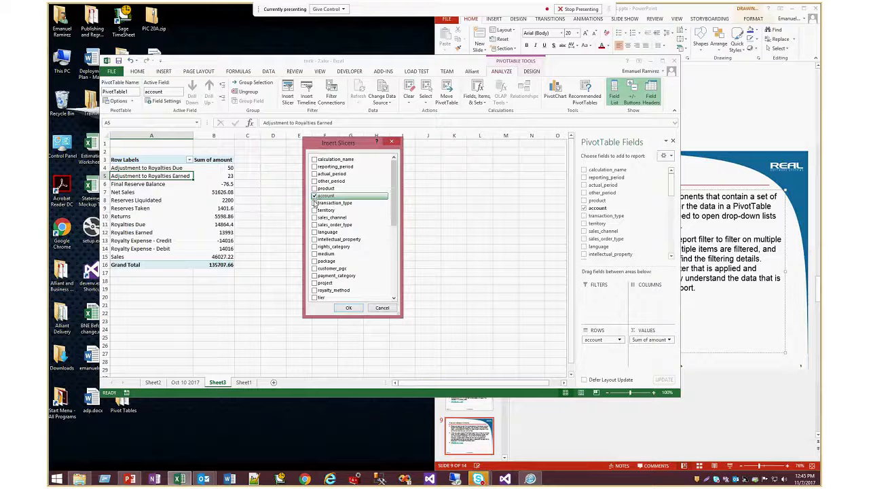
pyautogui.click(348, 309)
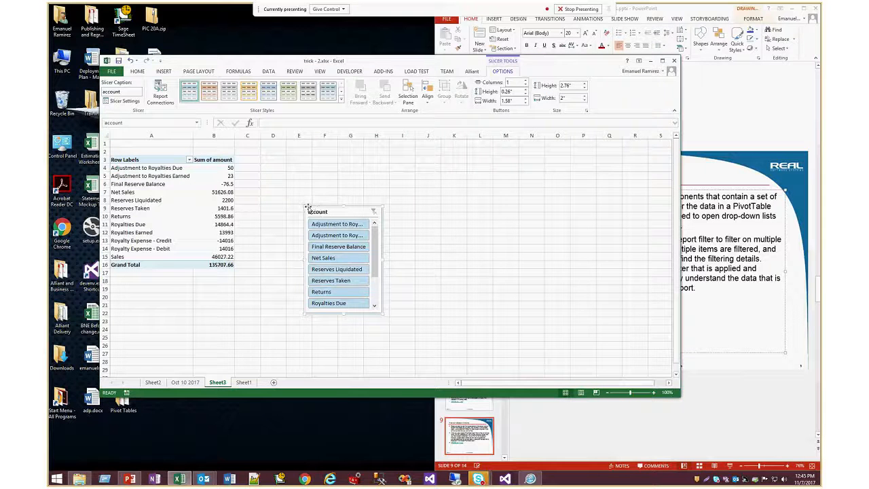
pyautogui.moveTo(308, 207); pyautogui.dragTo(278, 156)
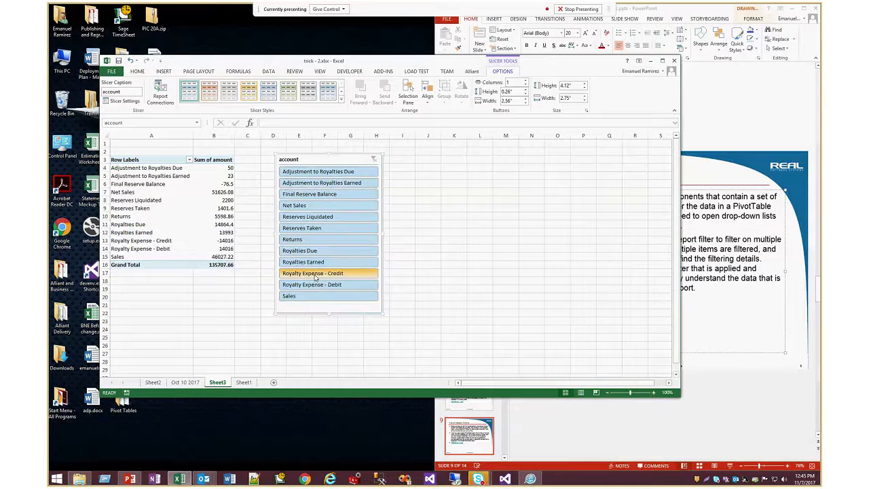
# Filter the PivotTable with the account slicer by Returns, Reserves Taken and Sales, one at a time.
pyautogui.click(305, 239)
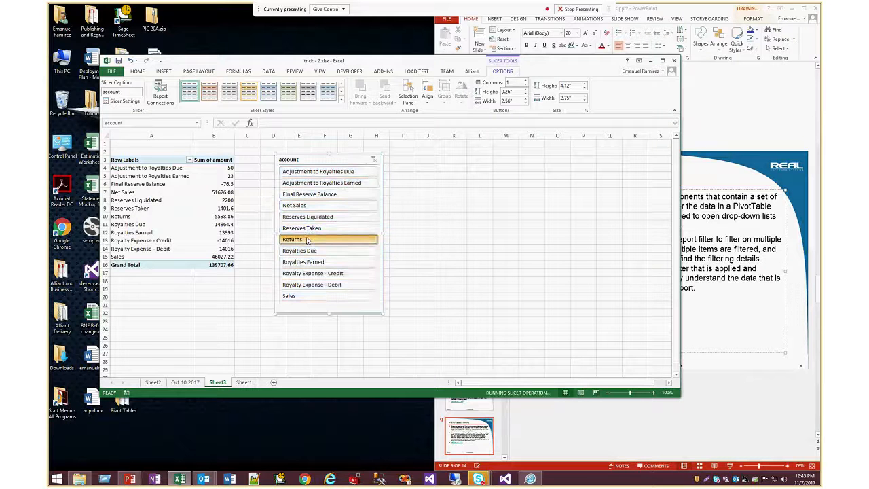
pyautogui.click(292, 228)
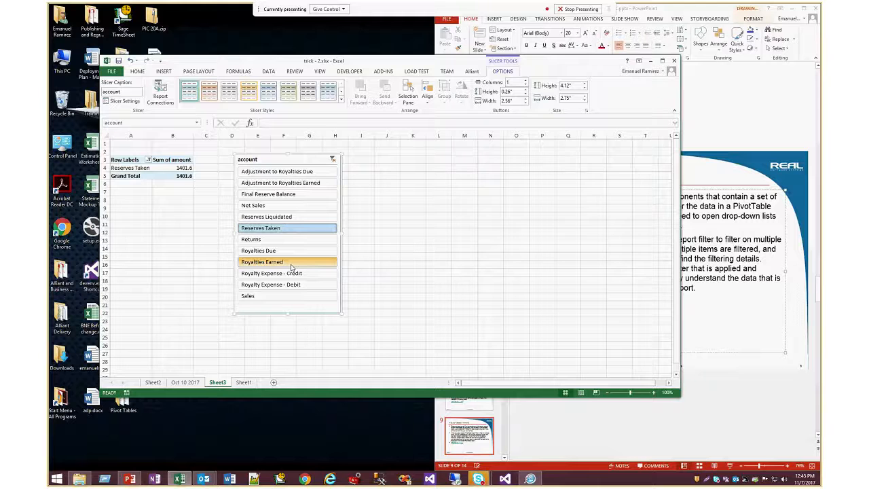
pyautogui.click(285, 296)
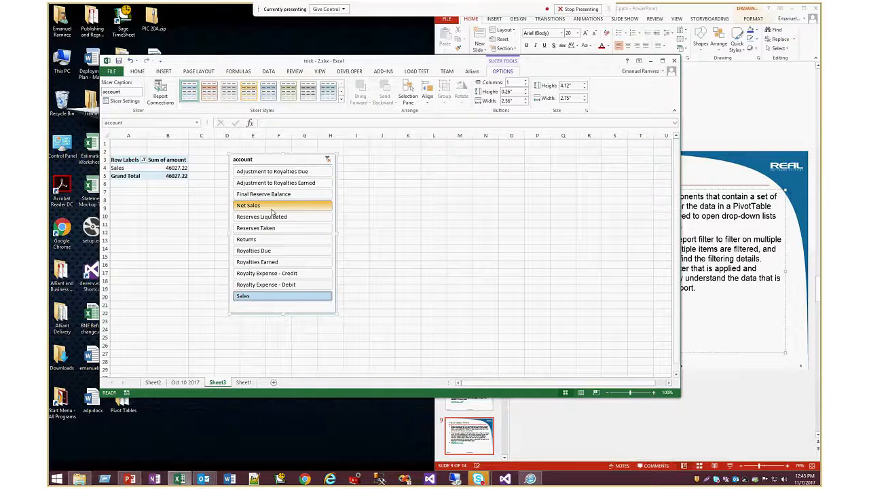
# Add Net Sales, Reserves Taken, Royalties Due, Royalties Earned and Royalty Expense - Debit to the Sales selection in the account slicer.
pyautogui.keyDown('ctrl'); pyautogui.click(271, 205); pyautogui.keyUp('ctrl')
pyautogui.keyDown('ctrl'); pyautogui.click(273, 228); pyautogui.keyUp('ctrl')
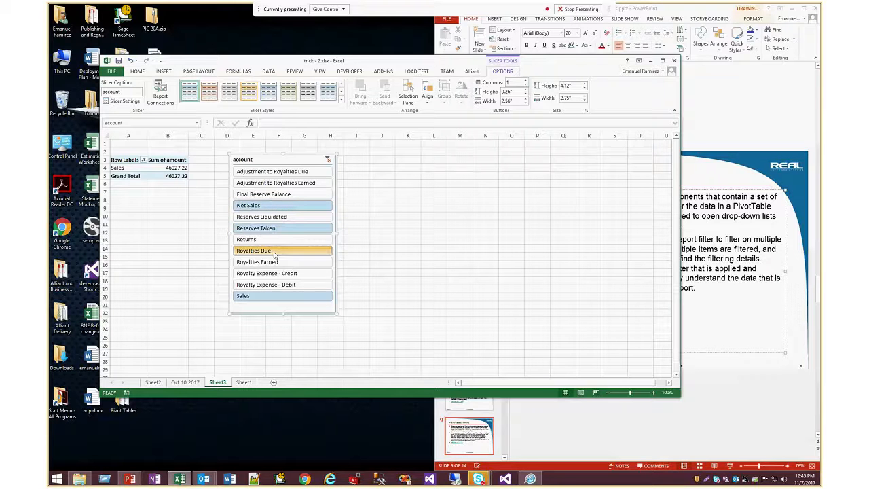
pyautogui.keyDown('ctrl'); pyautogui.click(274, 251); pyautogui.keyUp('ctrl')
pyautogui.keyDown('ctrl'); pyautogui.click(276, 262); pyautogui.keyUp('ctrl')
pyautogui.keyDown('ctrl'); pyautogui.click(277, 284); pyautogui.keyUp('ctrl')
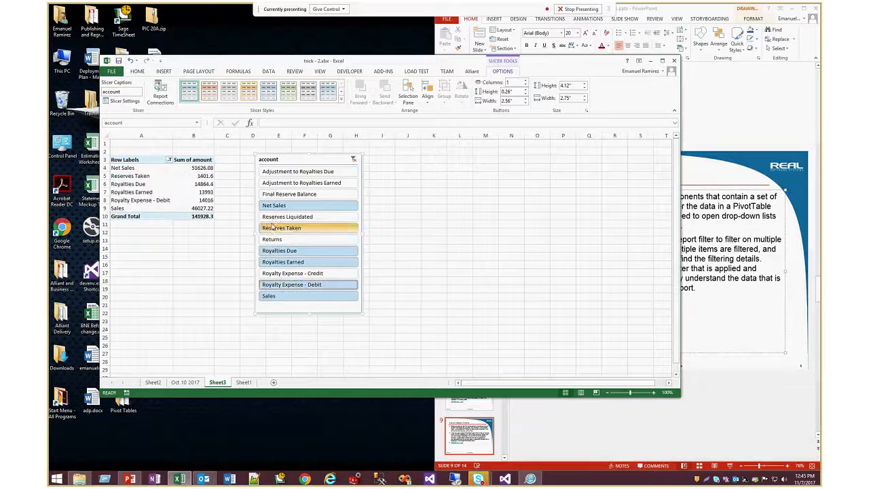
# Filter the PivotTable to Adjustment to Royalties Due only and delete the account slicer.
pyautogui.click(286, 173)
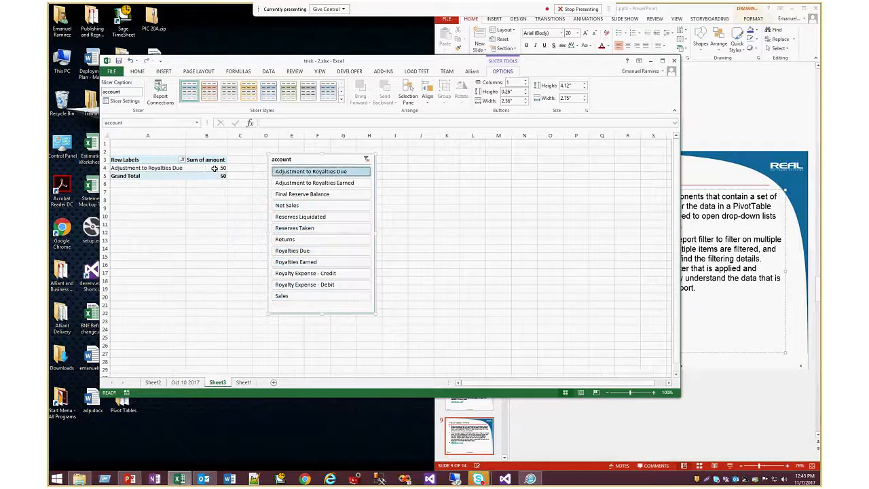
pyautogui.click(215, 169)
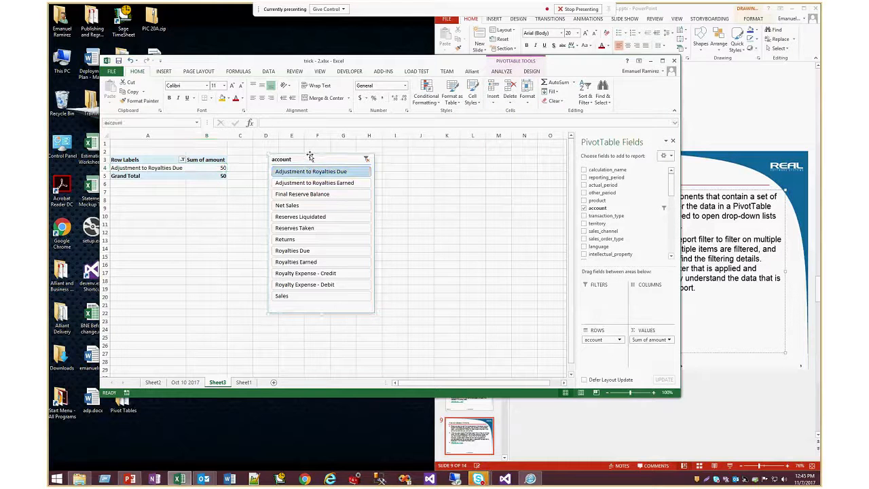
pyautogui.click(308, 160)
pyautogui.press('Delete')
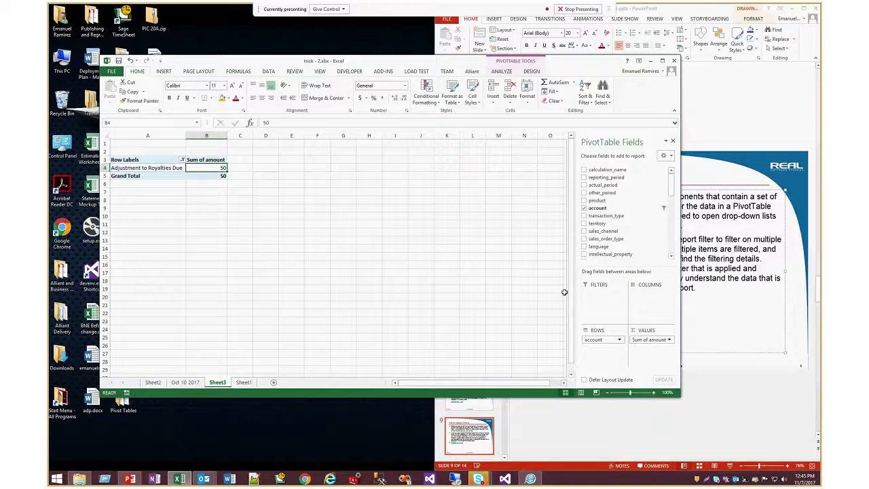
# Replace the account field in the PivotTable's rows with the actual_period field.
pyautogui.click(609, 339)
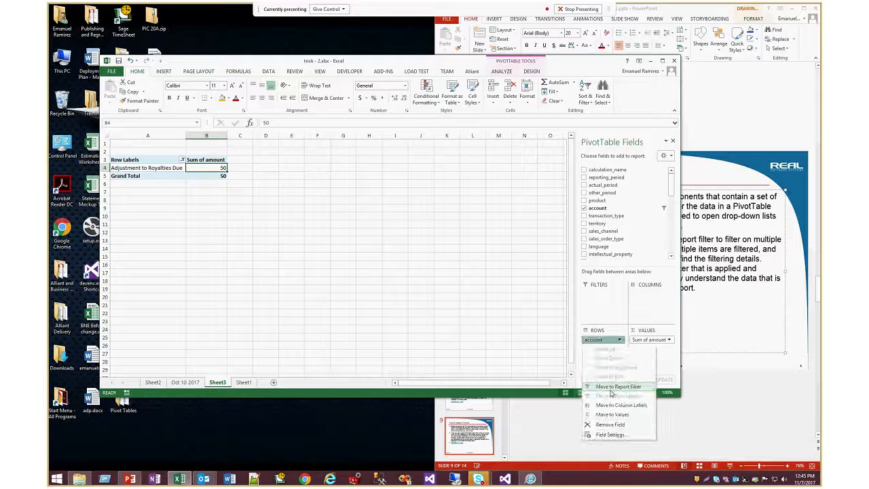
pyautogui.click(605, 422)
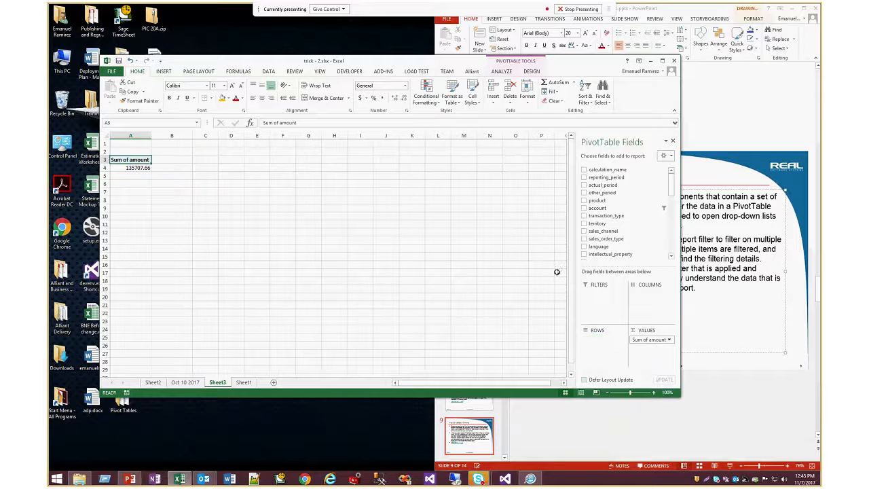
pyautogui.click(584, 186)
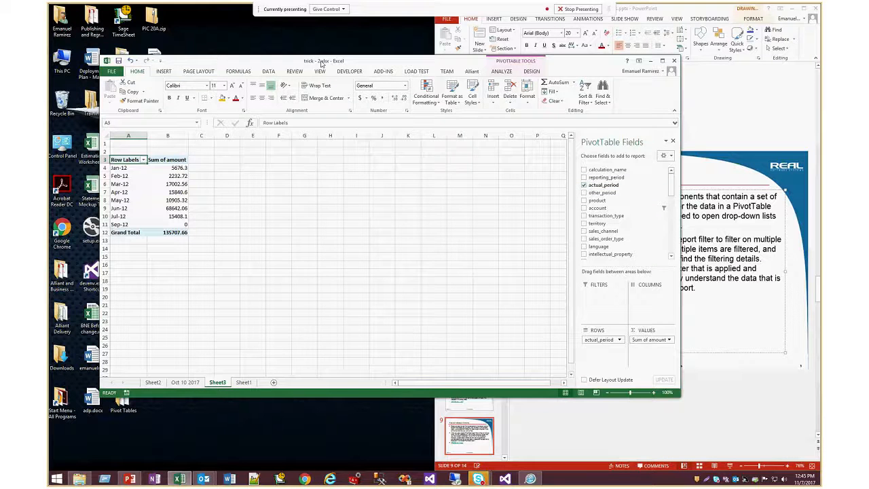
# Insert an actual_period timeline for the PivotTable and place it below the table, widened to about 5.47 inches.
pyautogui.click(502, 72)
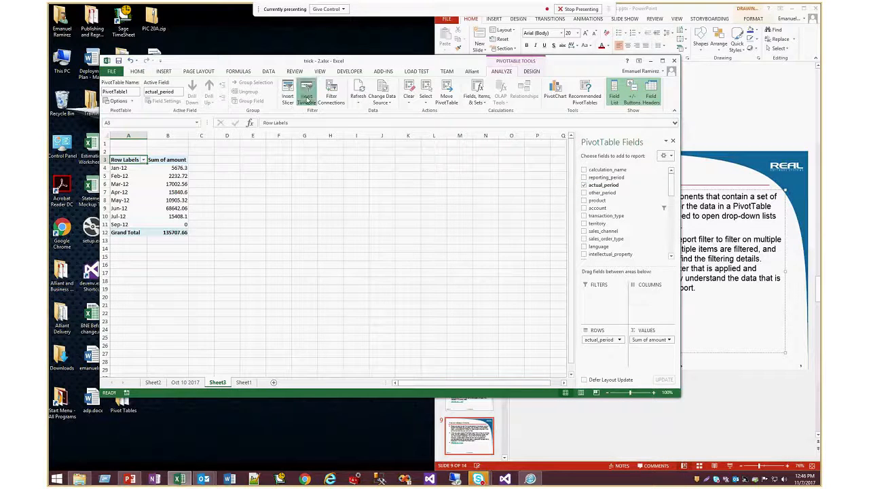
pyautogui.click(306, 99)
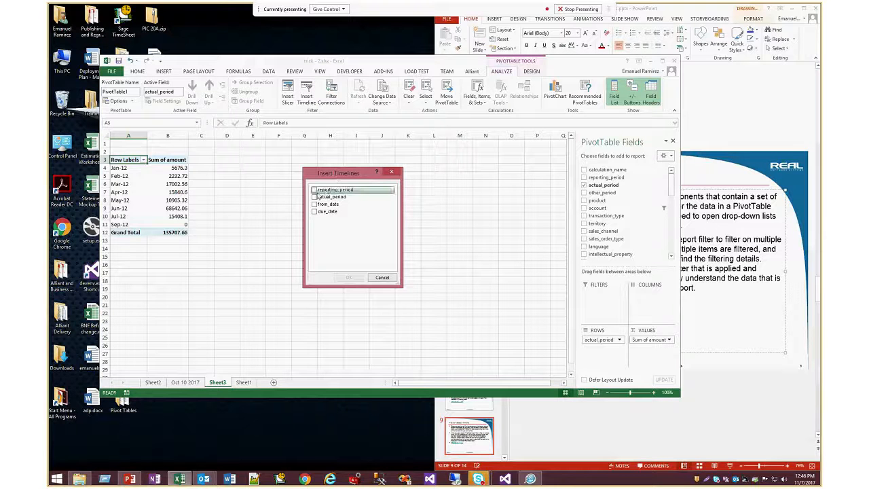
pyautogui.click(314, 197)
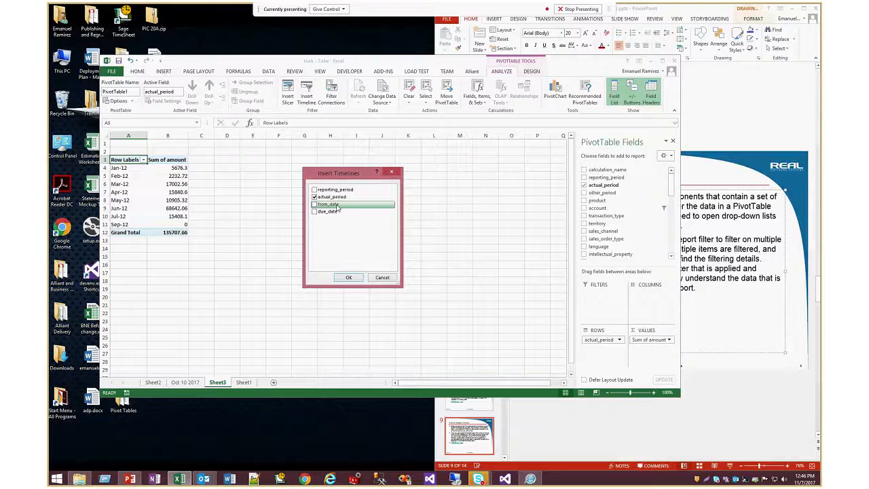
pyautogui.click(348, 278)
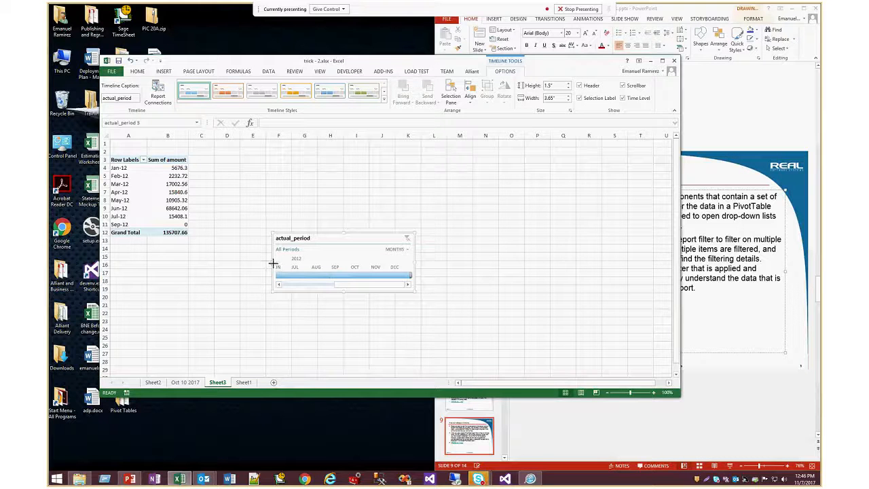
pyautogui.moveTo(273, 263); pyautogui.dragTo(203, 263)
pyautogui.moveTo(269, 236); pyautogui.dragTo(180, 281)
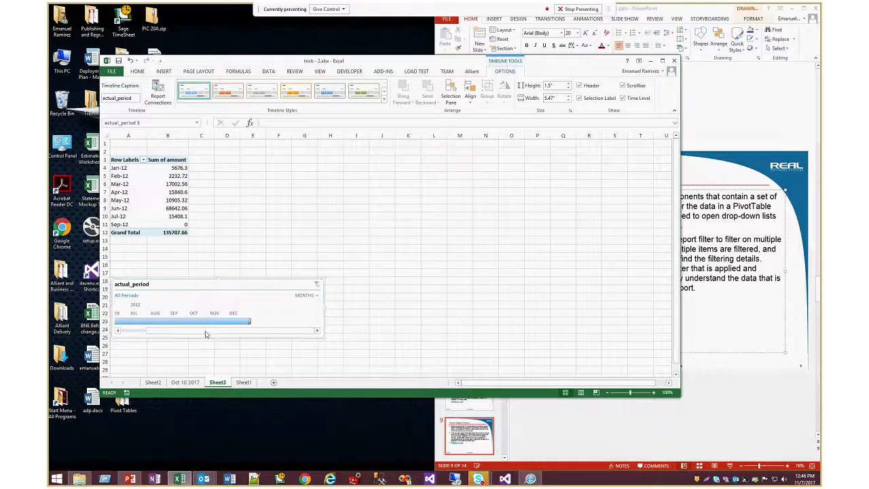
# Filter the PivotTable with the actual_period timeline to January 2012 and extend the selection through June 2012.
pyautogui.moveTo(206, 336); pyautogui.dragTo(155, 328)
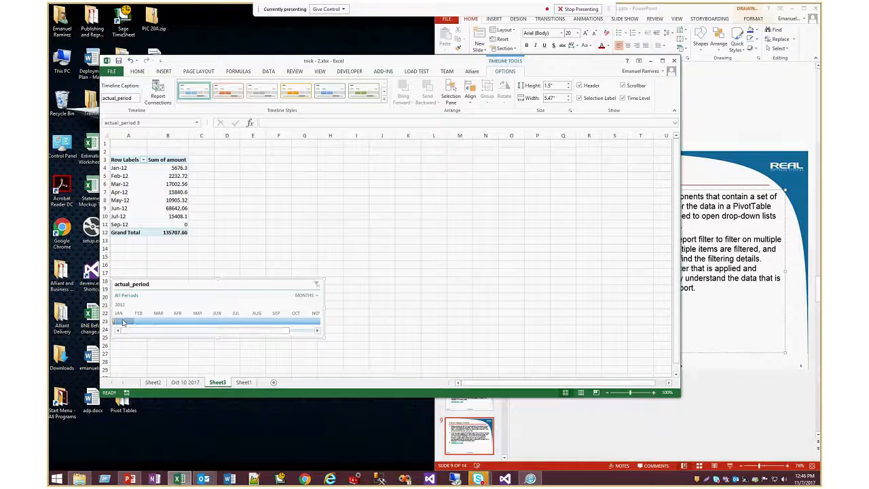
pyautogui.click(122, 322)
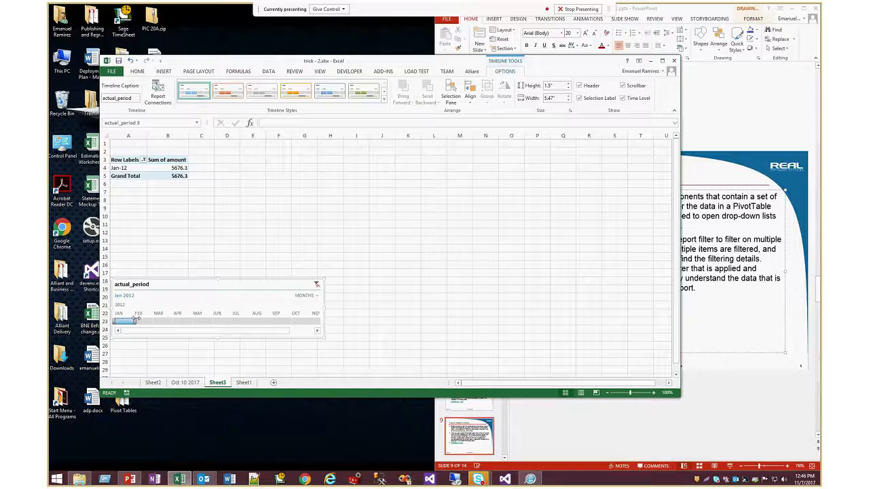
pyautogui.moveTo(134, 322); pyautogui.dragTo(231, 321)
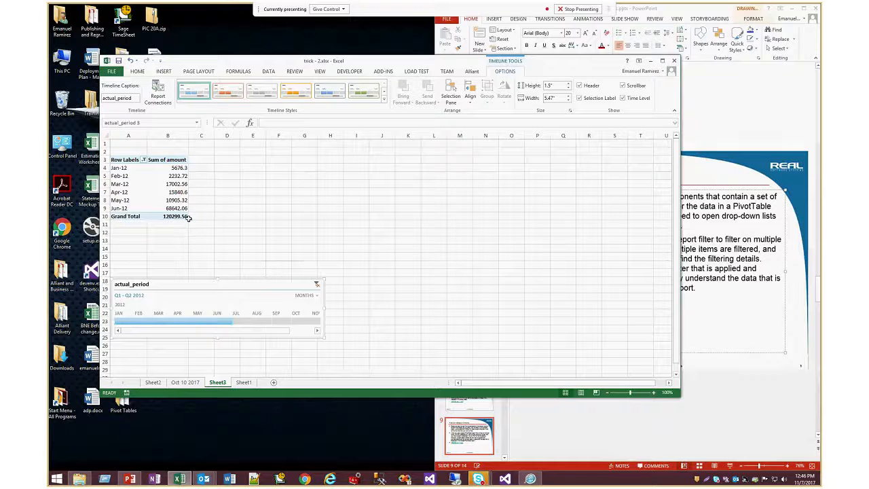
pyautogui.click(172, 192)
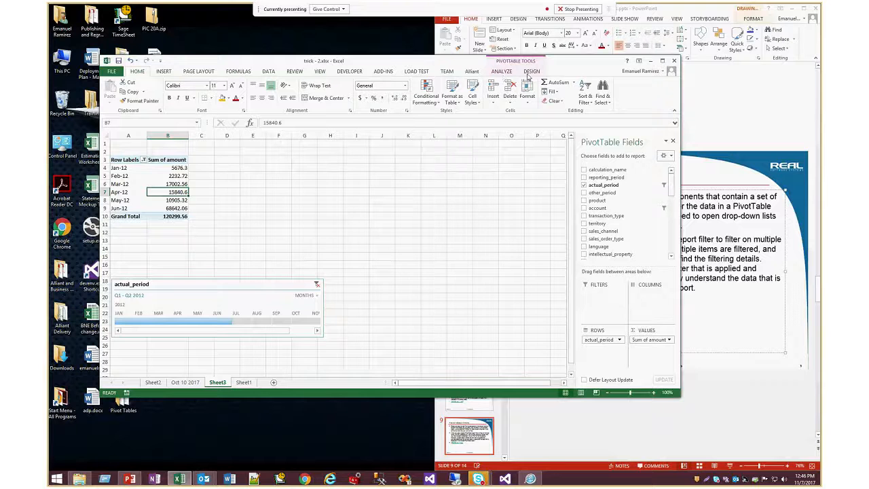
pyautogui.click(226, 219)
pyautogui.click(162, 194)
pyautogui.click(502, 71)
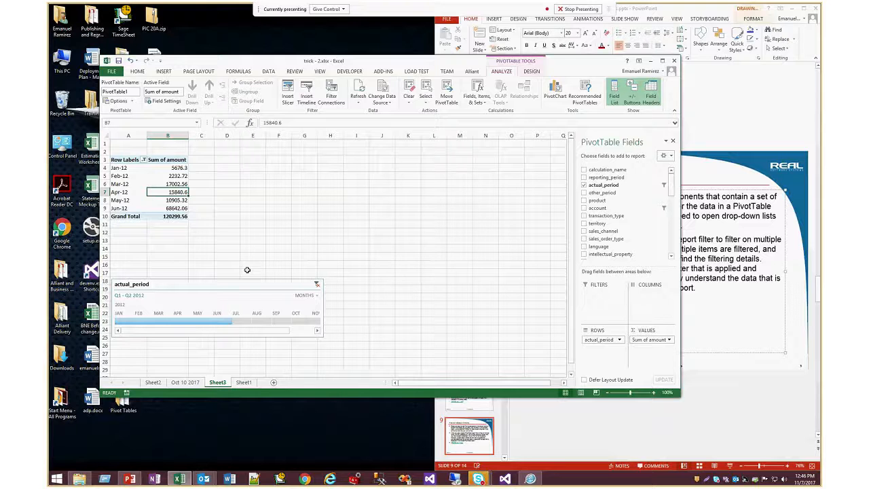
# Delete the actual_period timeline and close trick - 2.xlsx without saving the changes.
pyautogui.click(252, 293)
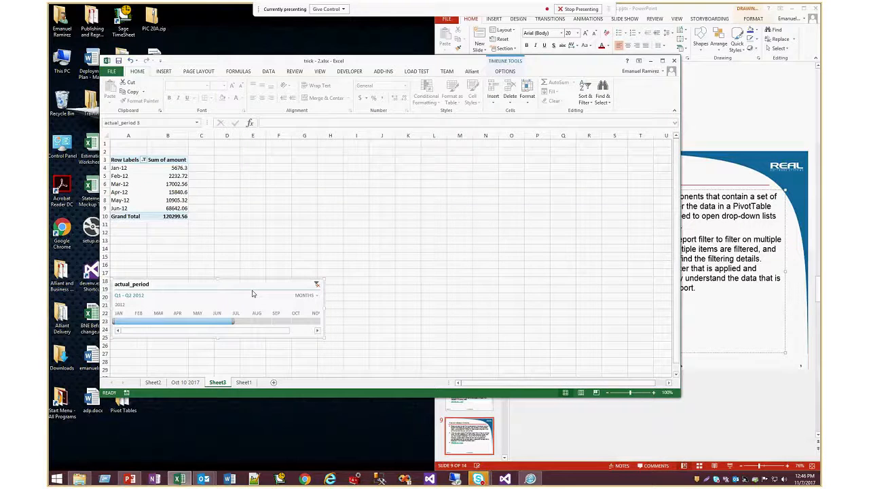
pyautogui.press('Delete')
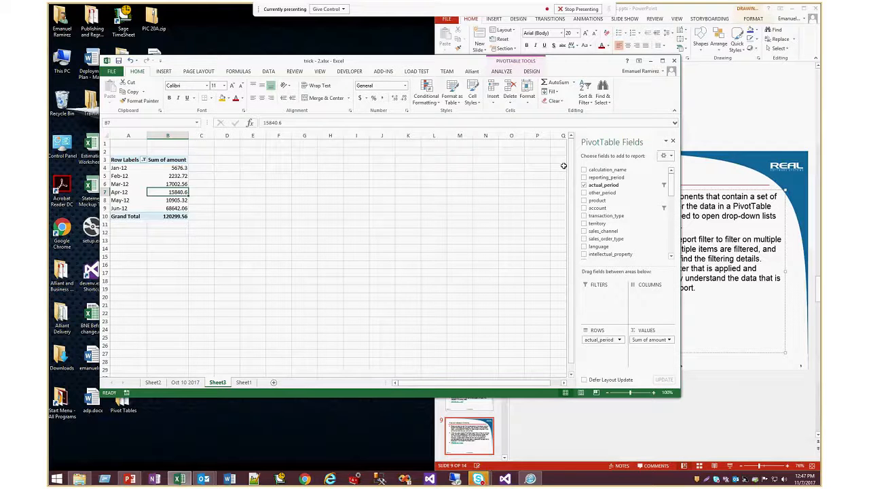
pyautogui.click(674, 61)
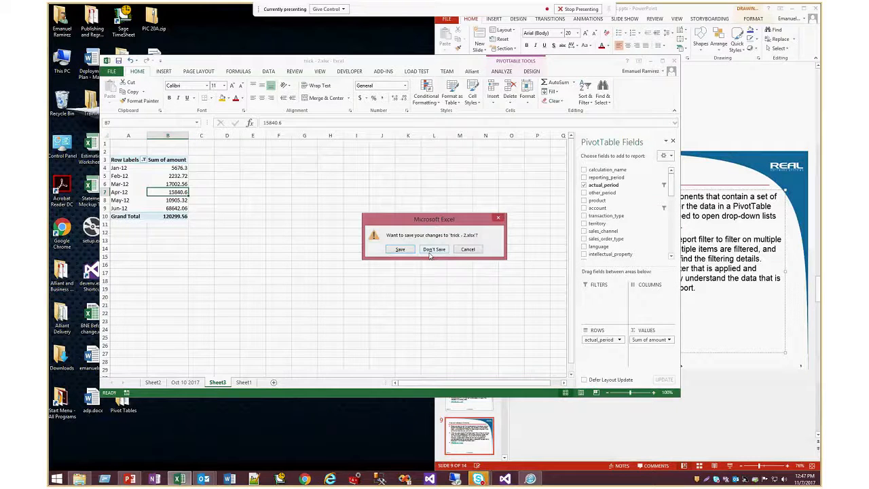
pyautogui.click(433, 250)
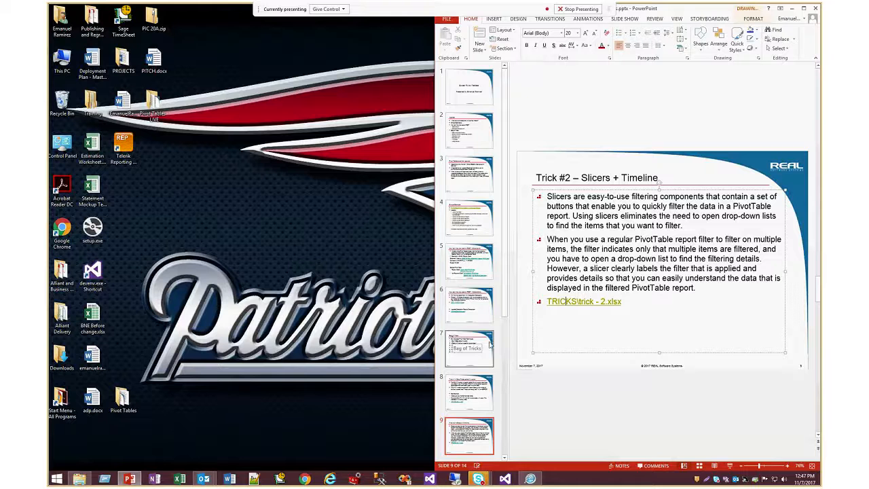
# Reopen trick - 2.xlsx from the slide's hyperlink and switch the actual_period timeline's time level to quarters.
pyautogui.rightClick(551, 301)
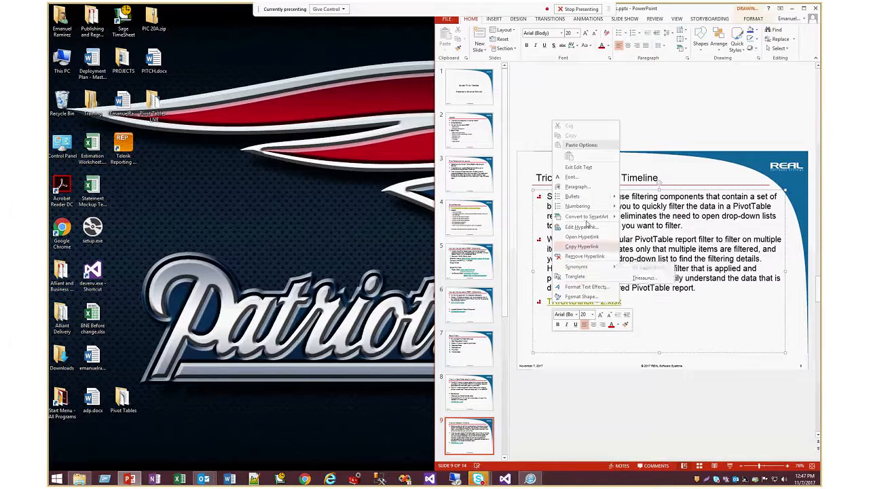
pyautogui.click(584, 236)
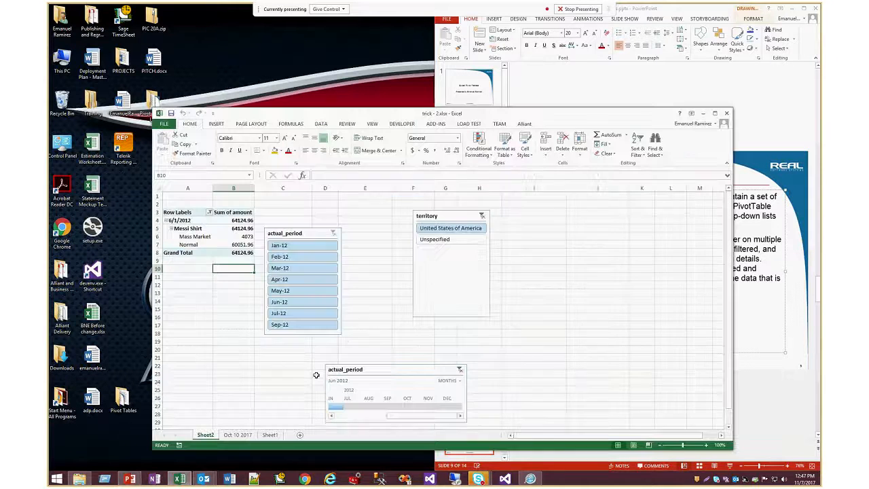
pyautogui.click(454, 383)
pyautogui.click(462, 401)
pyautogui.click(439, 381)
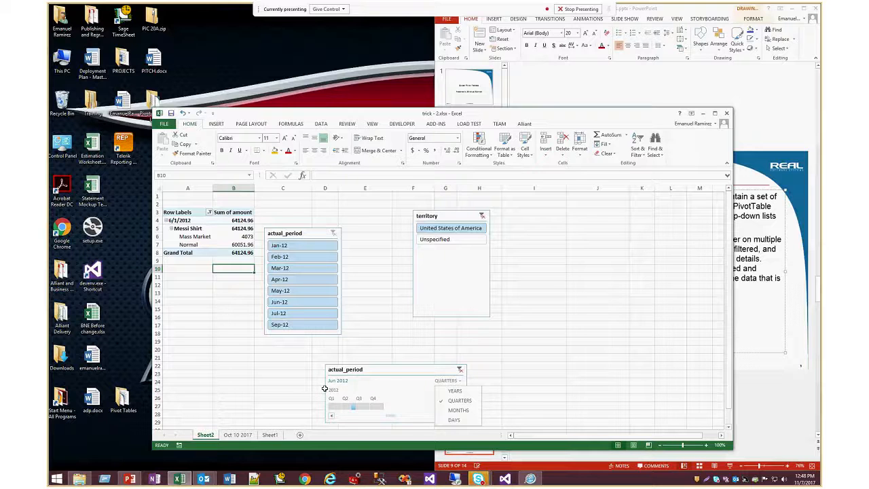
# Filter the territory slicer by Unspecified and back to United States of America, and close trick - 2.xlsx without saving.
pyautogui.click(465, 239)
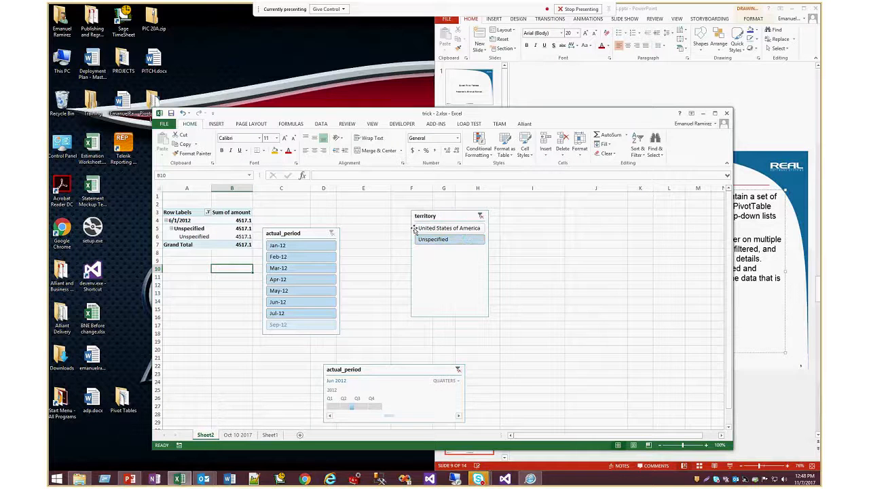
pyautogui.click(434, 228)
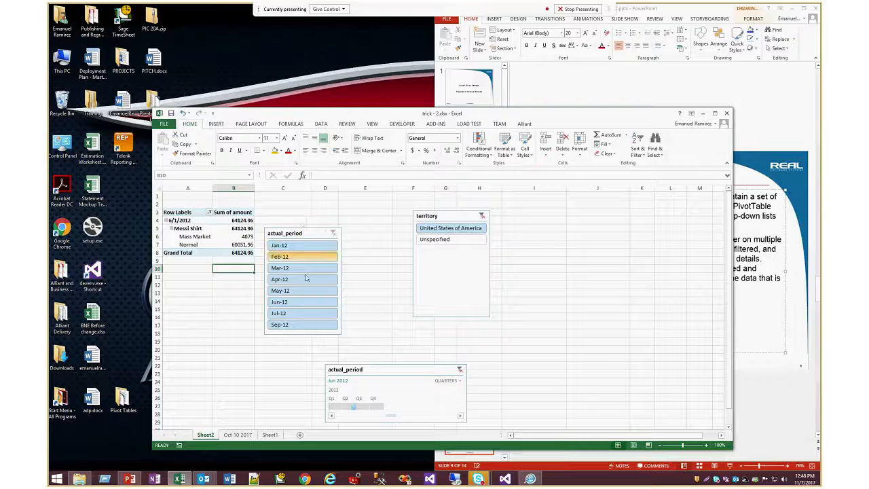
pyautogui.click(725, 115)
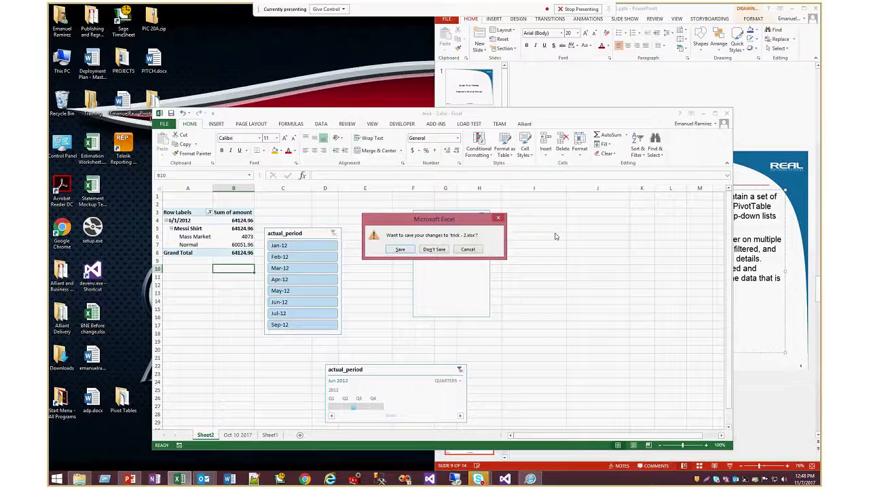
pyautogui.click(434, 249)
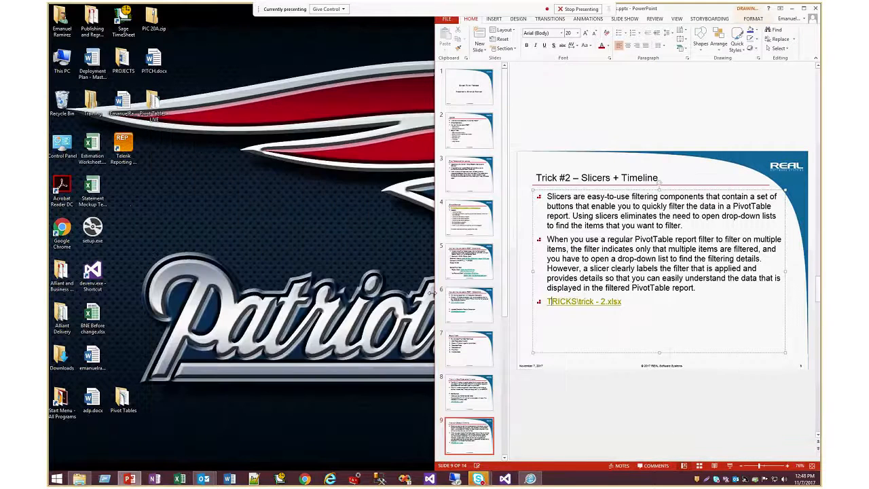
# Go to the Trick #3 – Calculated Fields slide in PowerPoint and open its trick - 3 - REFERENCE.xlsx hyperlink.
pyautogui.click(467, 307)
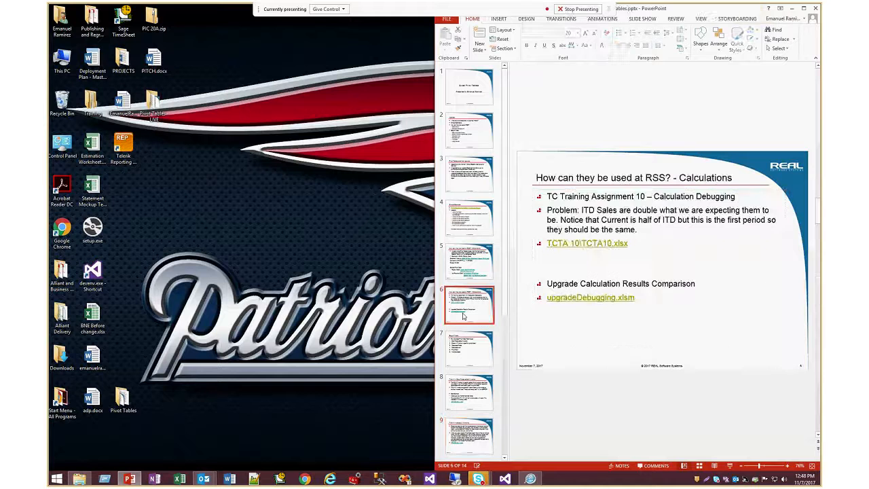
pyautogui.click(463, 353)
pyautogui.click(462, 394)
pyautogui.click(461, 405)
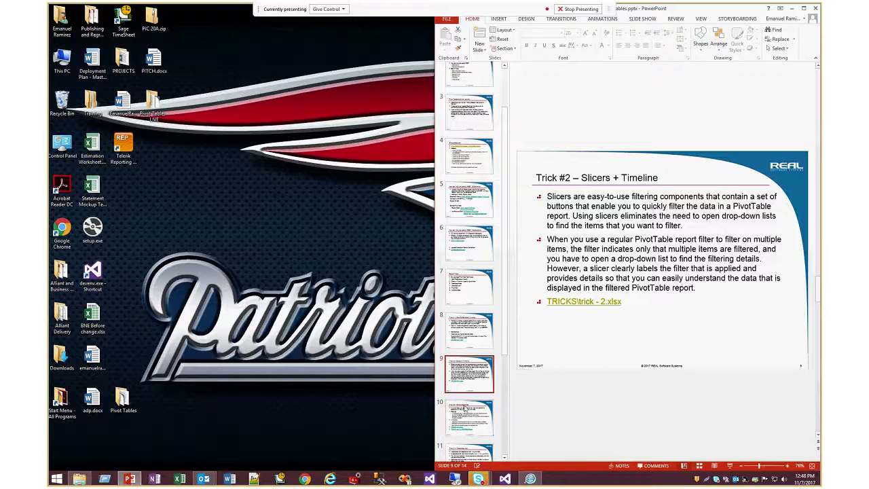
pyautogui.click(466, 408)
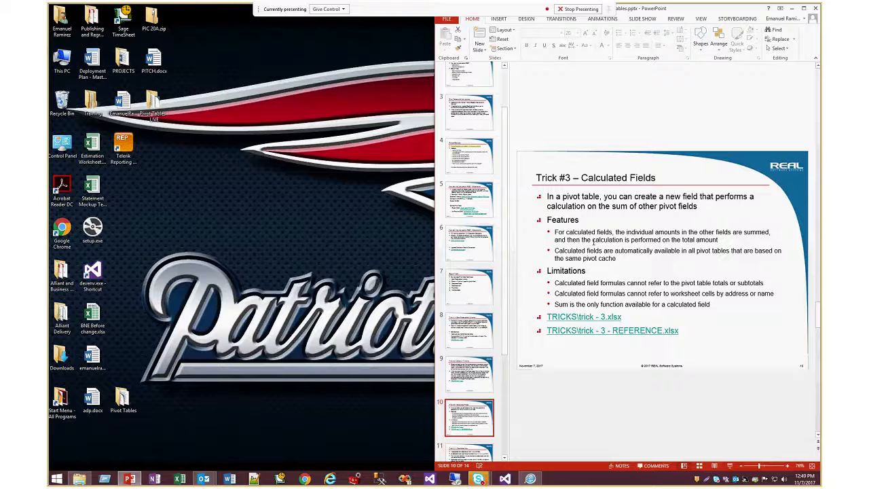
pyautogui.rightClick(617, 331)
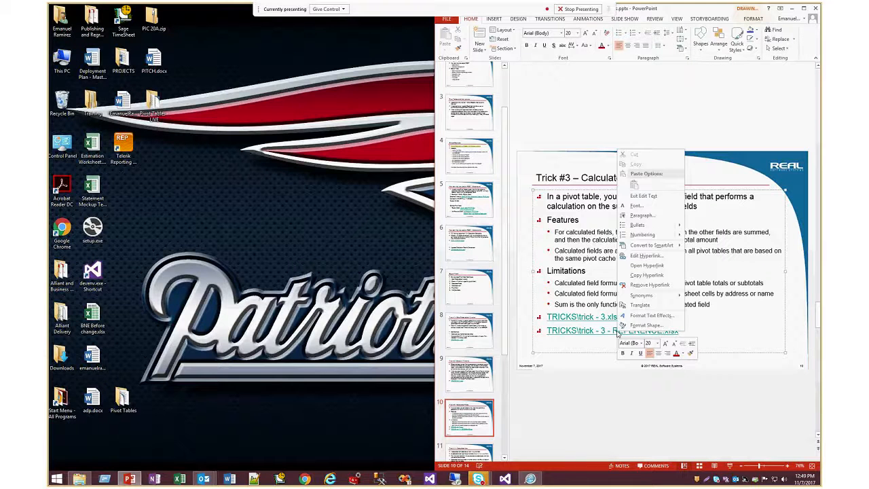
pyautogui.click(631, 268)
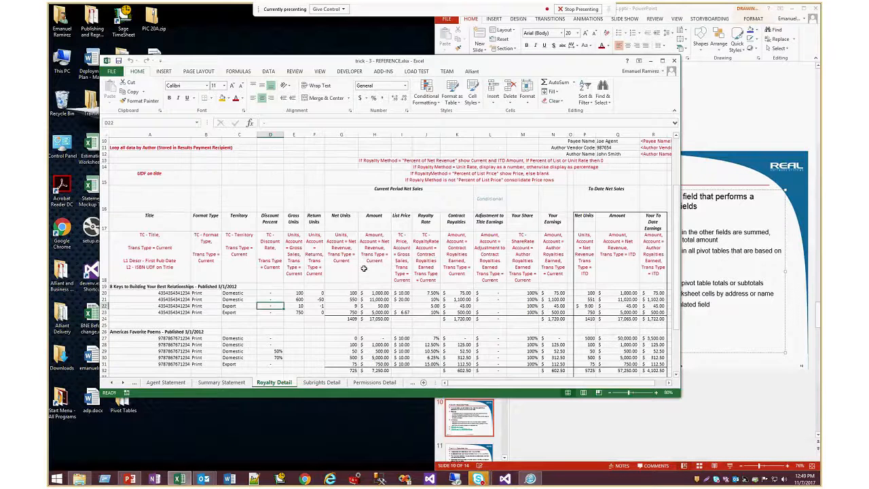
# Examine the Your Share and Your Earnings columns on the Royalty Detail sheet, including cells M20 and N20, and close the reference workbook.
pyautogui.scroll(3, 364, 268)
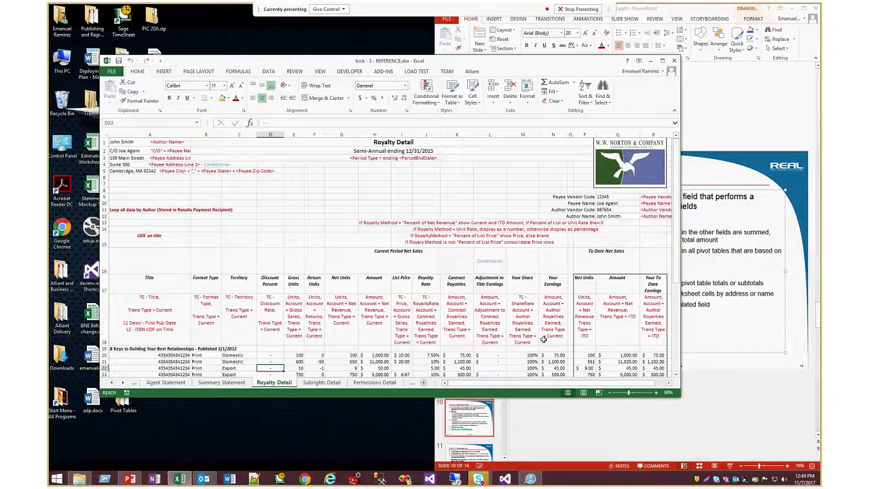
pyautogui.scroll(-2, 544, 340)
pyautogui.moveTo(520, 240); pyautogui.dragTo(519, 334)
pyautogui.click(528, 313)
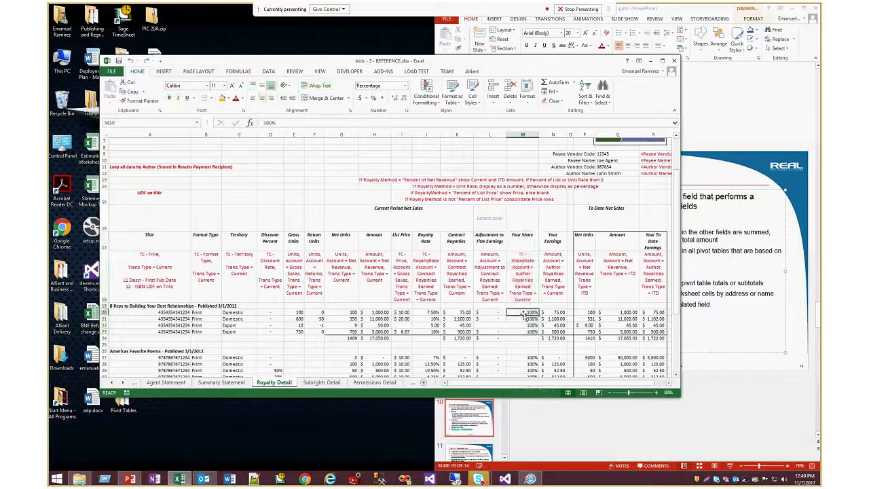
pyautogui.click(550, 313)
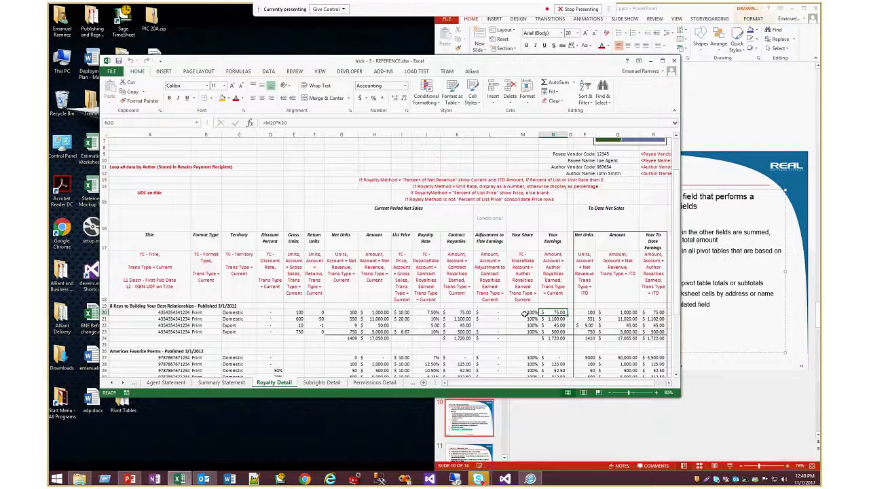
pyautogui.click(672, 64)
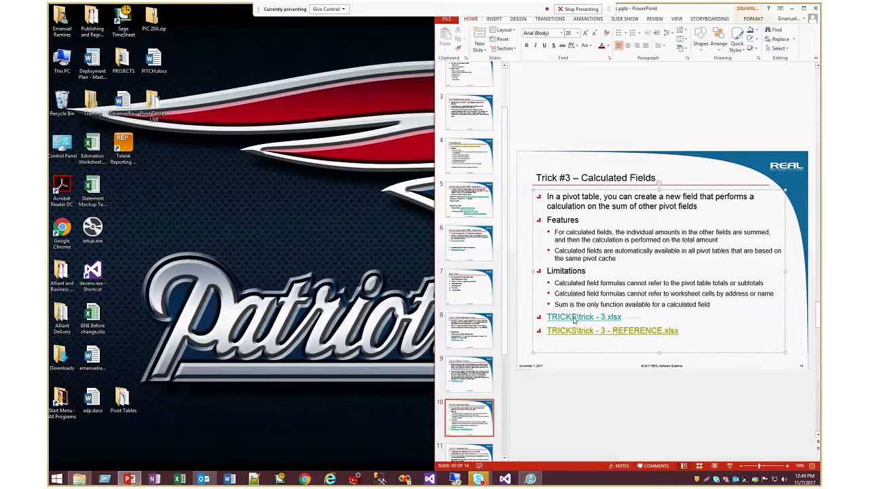
# Open trick - 3.xlsx from the slide's hyperlink and reposition its window on the desktop.
pyautogui.rightClick(575, 318)
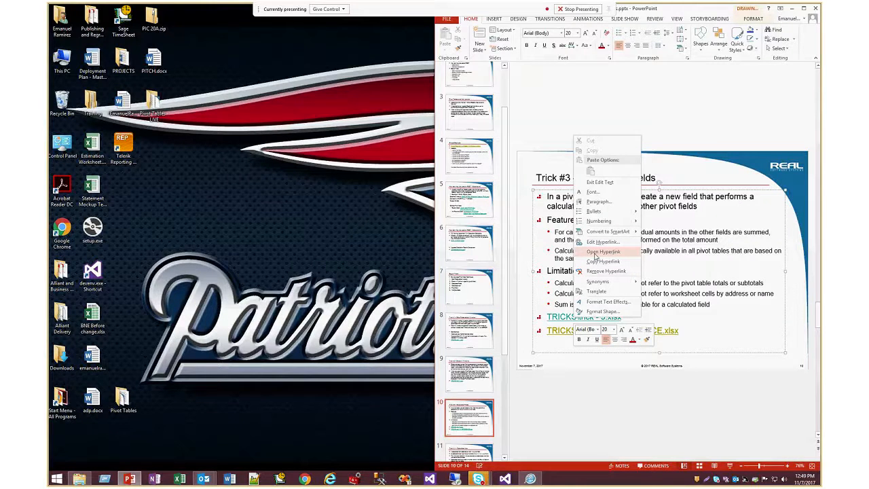
pyautogui.click(595, 255)
pyautogui.moveTo(511, 113); pyautogui.dragTo(440, 48)
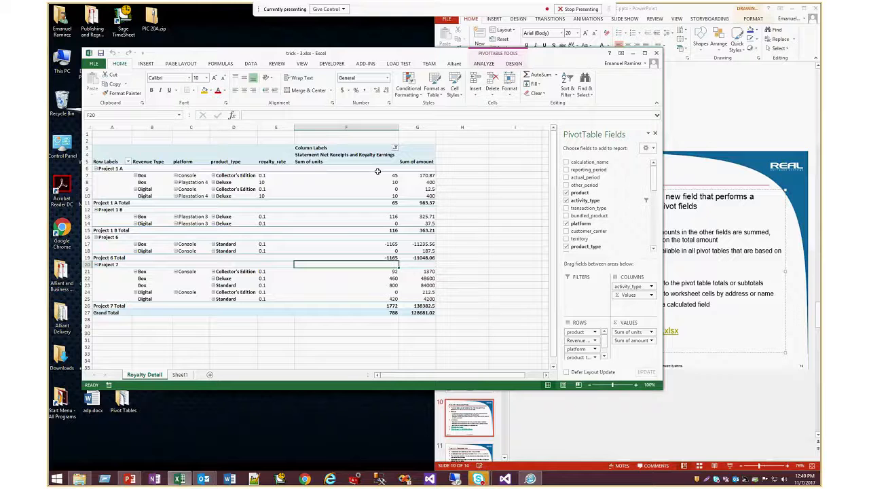
# Start a new calculated field for the Royalty Detail PivotTable and name it "5% Increase in Units".
pyautogui.click(414, 189)
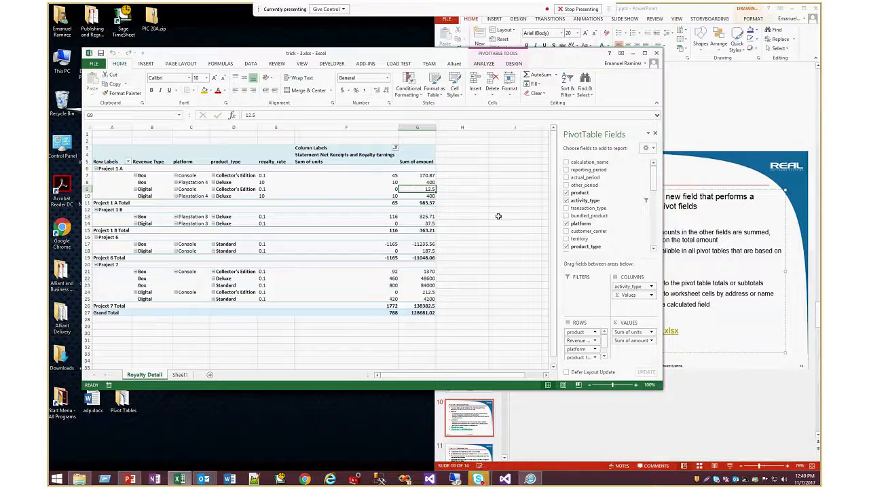
pyautogui.click(484, 64)
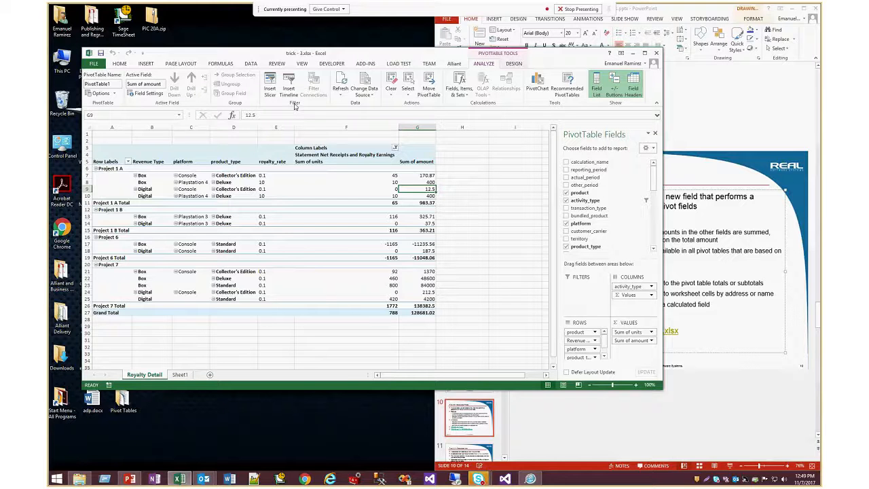
pyautogui.click(459, 90)
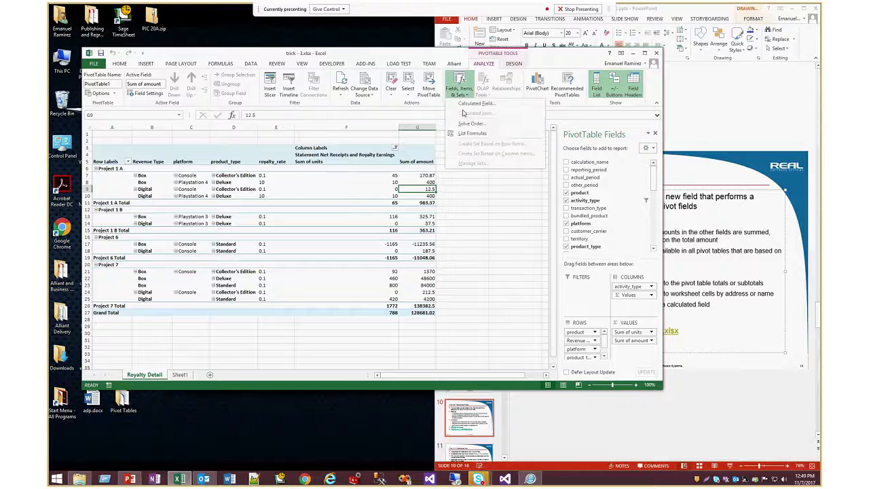
pyautogui.click(464, 107)
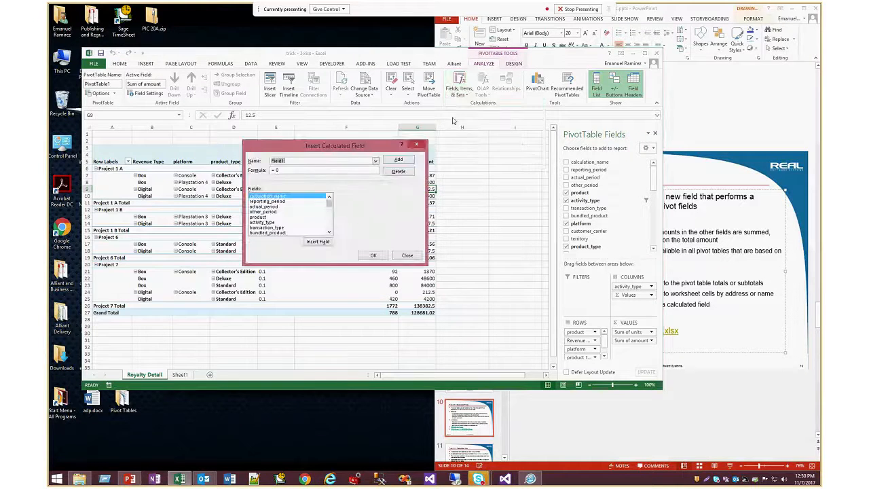
pyautogui.moveTo(327, 144); pyautogui.dragTo(395, 226)
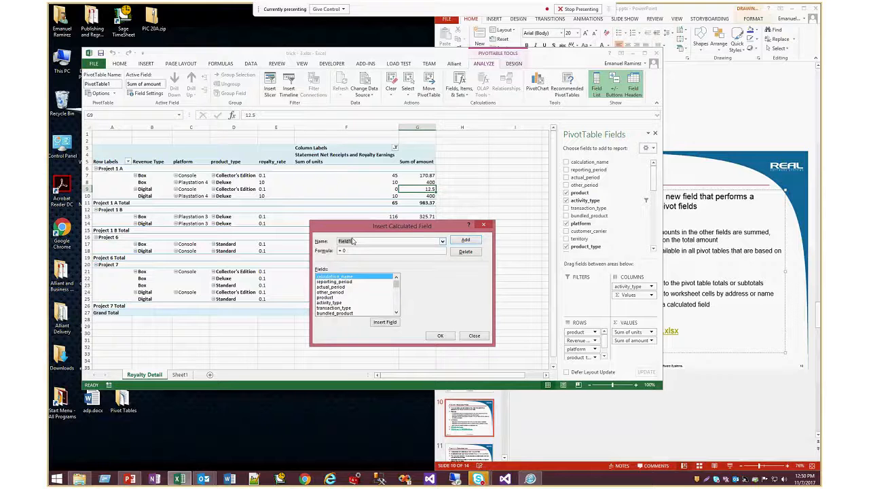
pyautogui.write('5% increase in Units')
# Define the calculated field's formula as = units * 1.05 and add it to the PivotTable.
pyautogui.click(364, 252)
pyautogui.press('BackSpace')
pyautogui.click(397, 312)
pyautogui.click(397, 313)
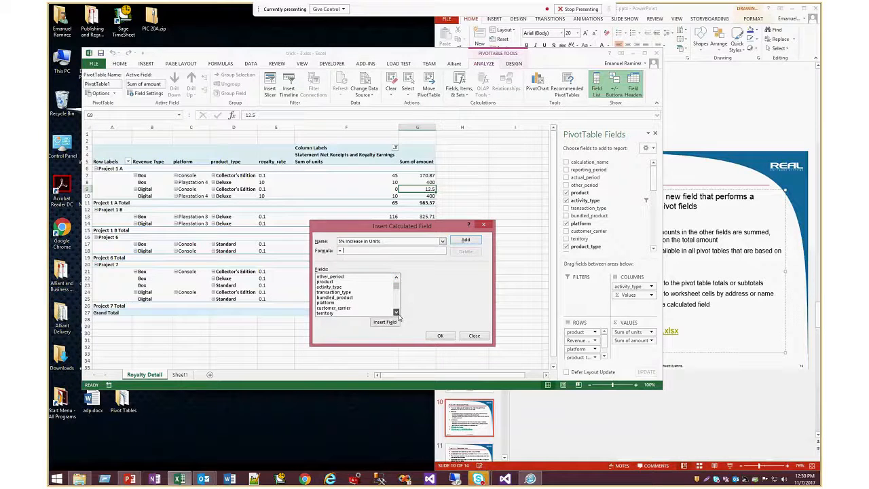
pyautogui.click(397, 313)
pyautogui.click(397, 313)
pyautogui.click(397, 313)
pyautogui.click(396, 313)
pyautogui.click(396, 313)
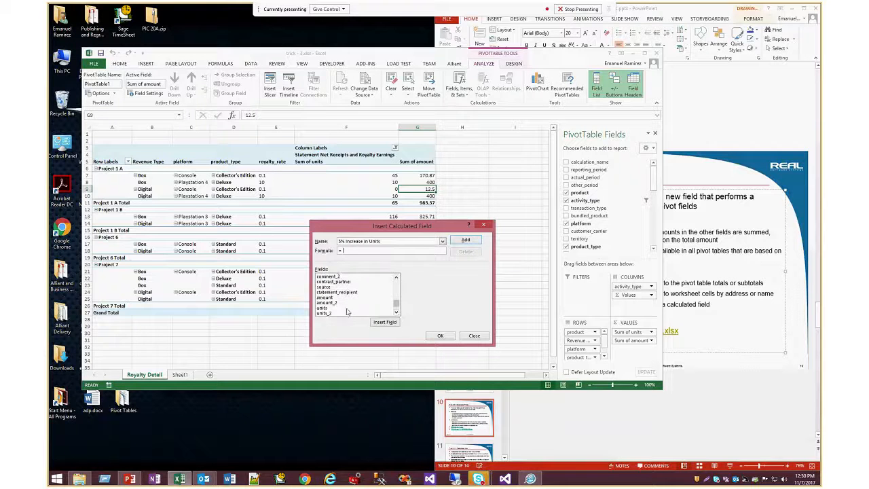
pyautogui.click(347, 308)
pyautogui.click(384, 322)
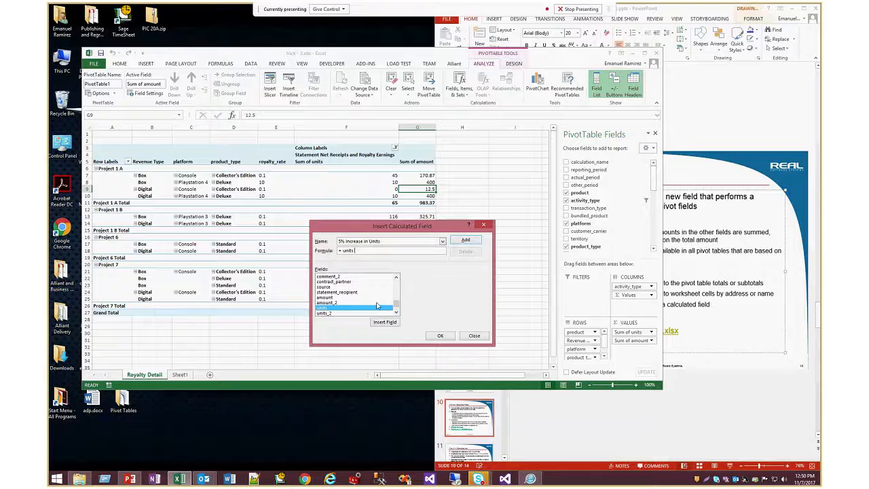
pyautogui.write('* 1.05')
pyautogui.click(465, 239)
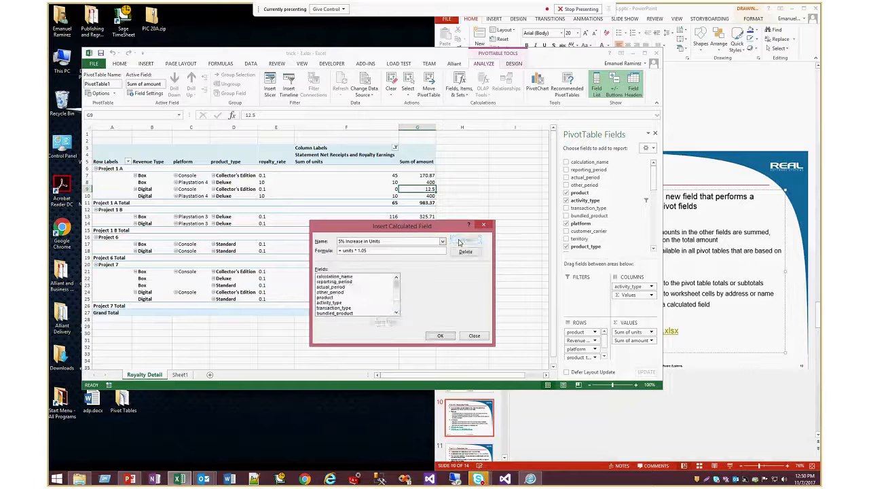
pyautogui.click(440, 335)
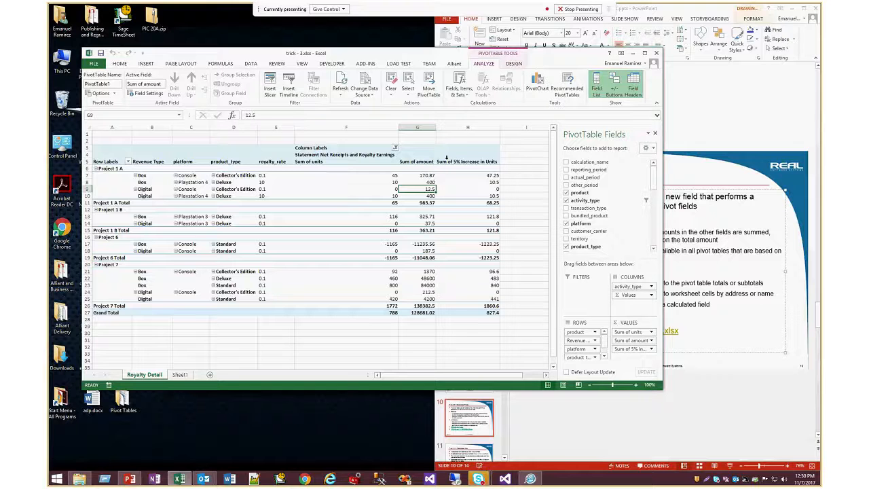
# Compare the Sum of units value in F7 with the Sum of 5% Increase in Units value in H7.
pyautogui.click(395, 176)
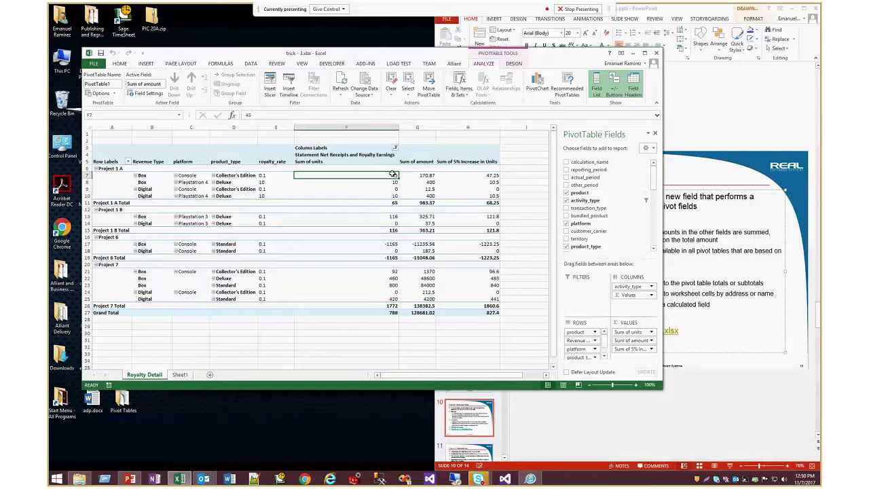
pyautogui.click(478, 177)
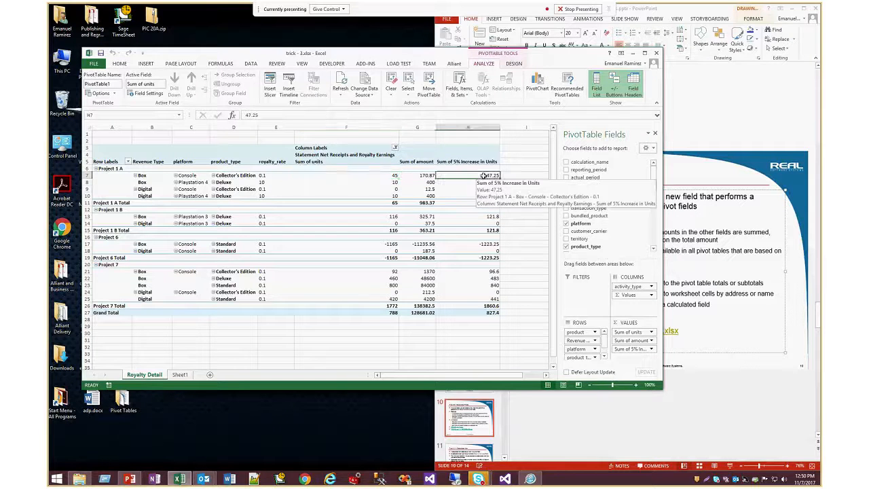
pyautogui.click(395, 175)
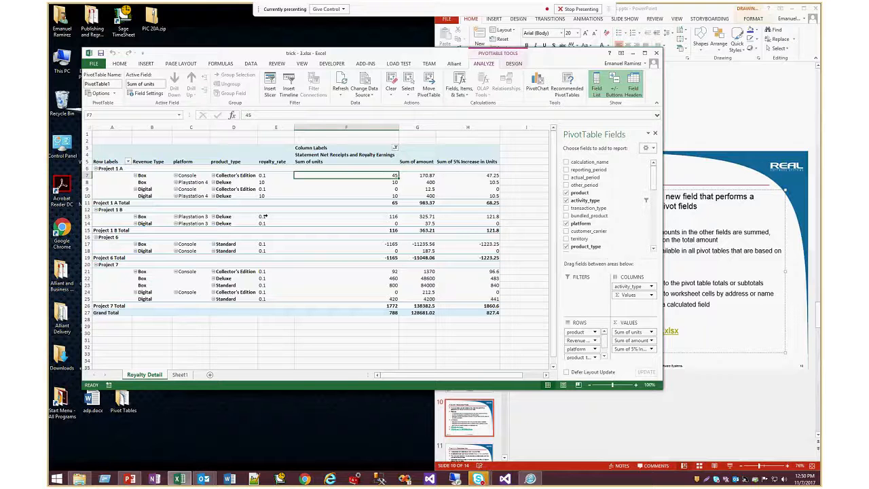
# Examine the PivotTable's source data on Sheet1 from the header row across to the amount and units columns.
pyautogui.click(179, 374)
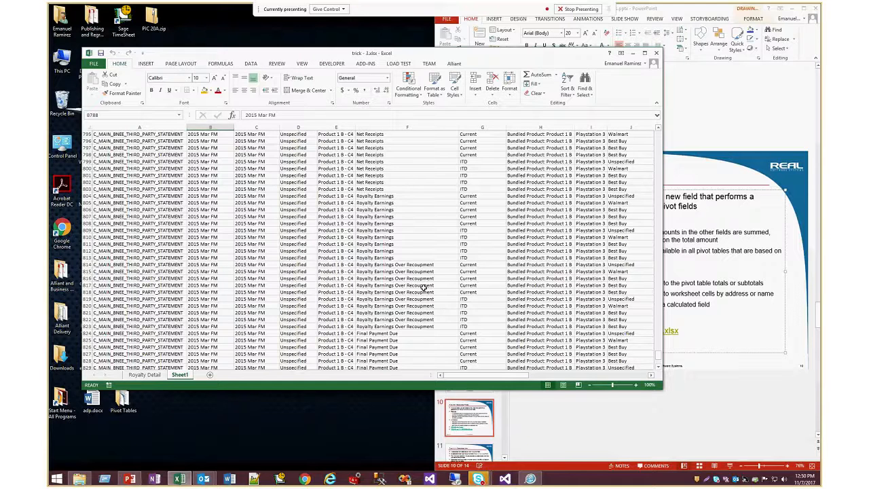
pyautogui.click(424, 288)
pyautogui.scroll(14, 424, 288)
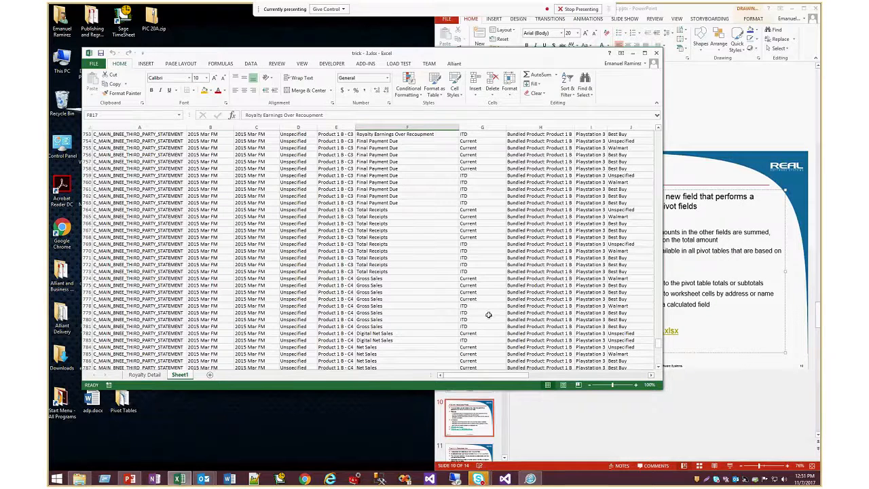
pyautogui.hotkey('ctrl', 'Up')
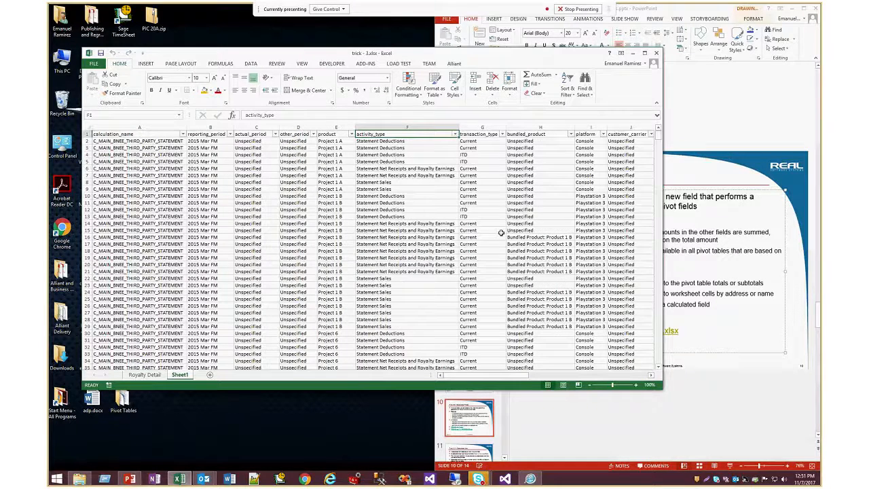
pyautogui.moveTo(512, 376); pyautogui.dragTo(615, 376)
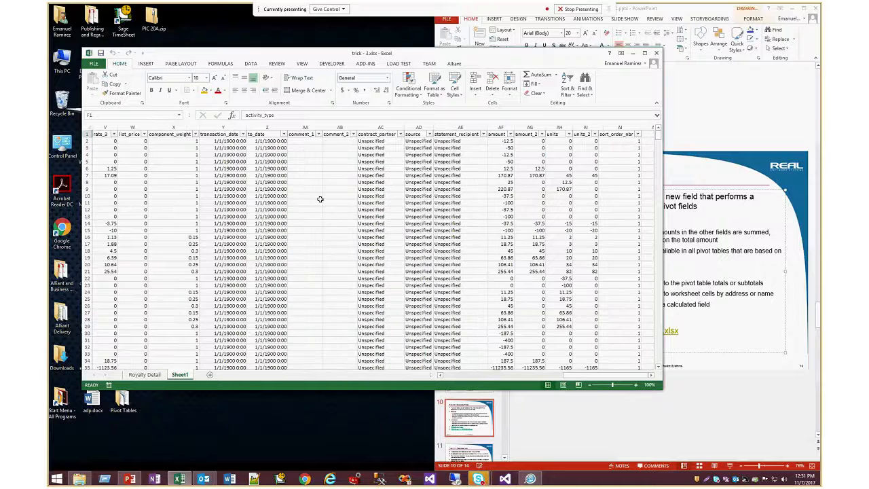
pyautogui.click(319, 199)
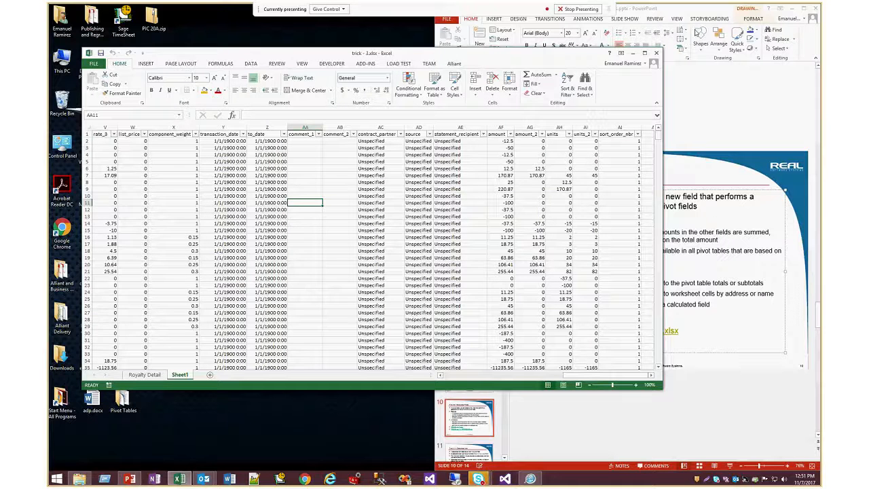
# Go back through the Sheet1 source columns and examine the royalty_method column near its header.
pyautogui.click(656, 55)
pyautogui.click(467, 249)
pyautogui.press('Left')
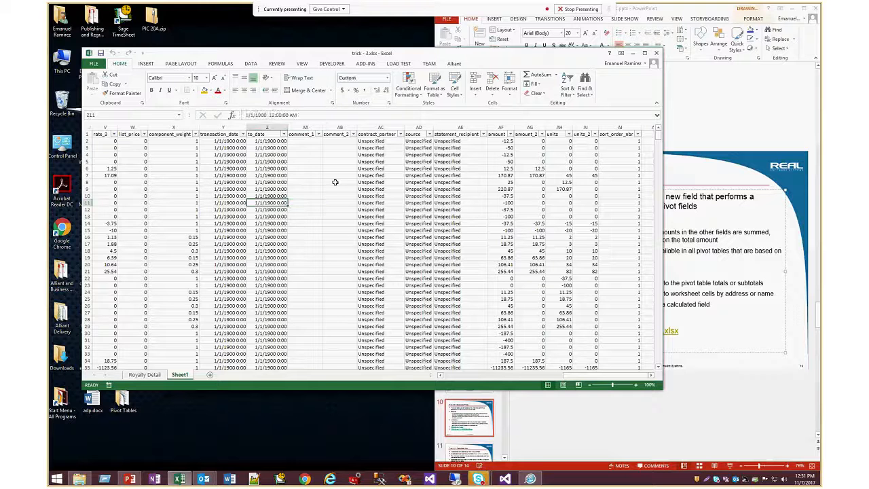
pyautogui.hotkey('ctrl', 'Left')
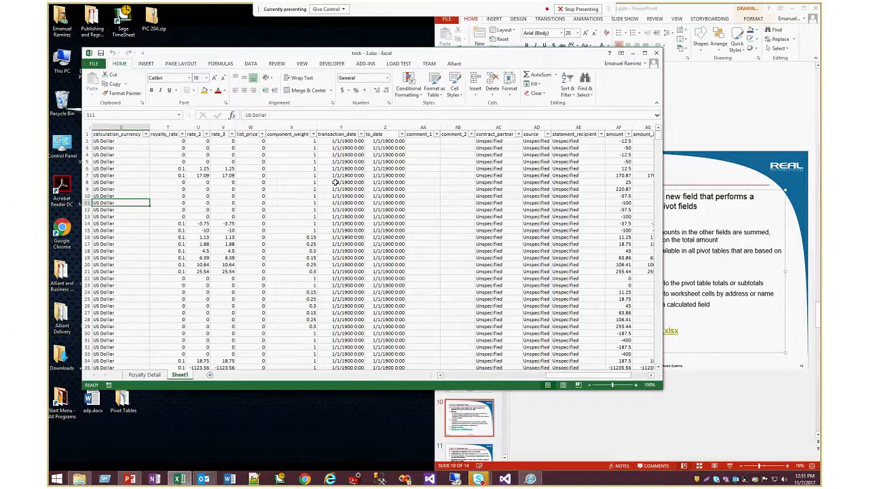
pyautogui.hotkey('ctrl', 'Left')
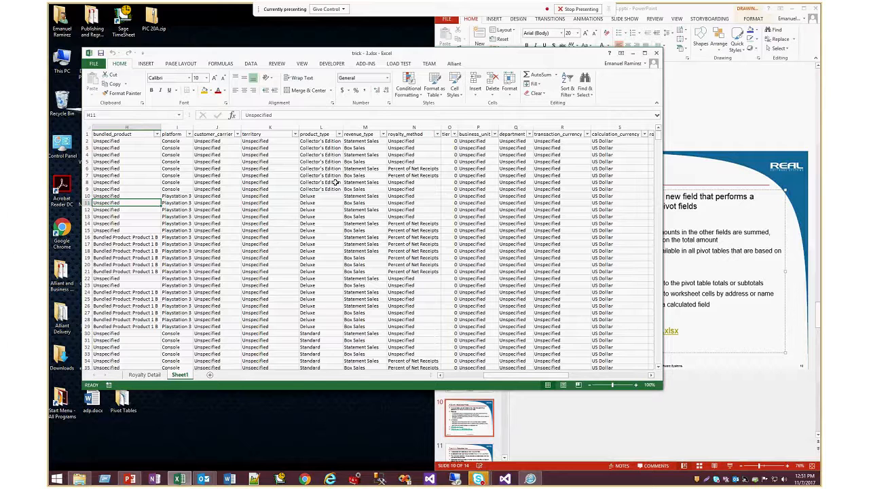
pyautogui.hotkey('ctrl', 'Up')
pyautogui.press('Right')
pyautogui.press('Right')
pyautogui.press('Right')
pyautogui.press('Right')
pyautogui.press('Right')
pyautogui.press('Right')
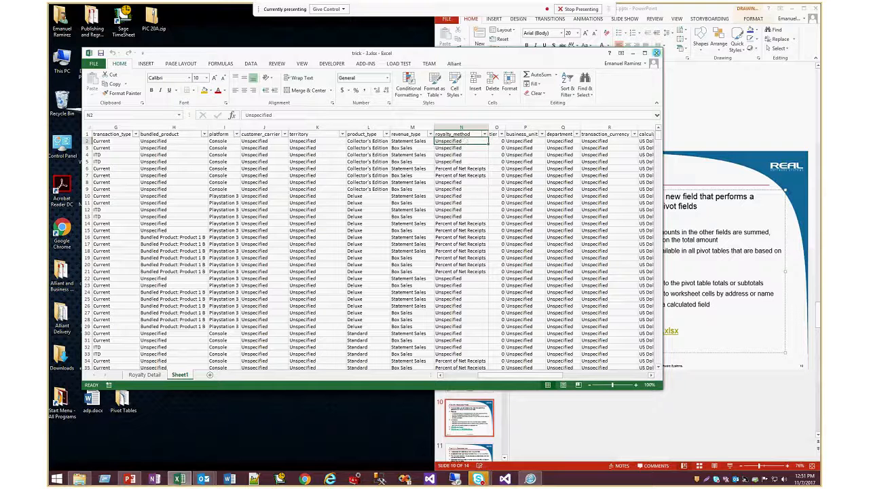
# Close trick - 3.xlsx without saving and open trick - 3 - pre work.xlsx from the TRICKS folder in File Explorer.
pyautogui.click(655, 53)
pyautogui.click(435, 249)
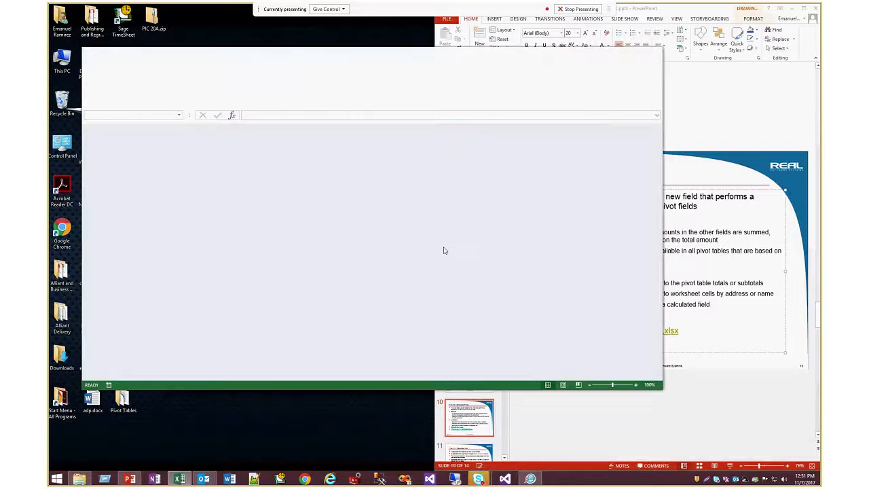
pyautogui.click(80, 480)
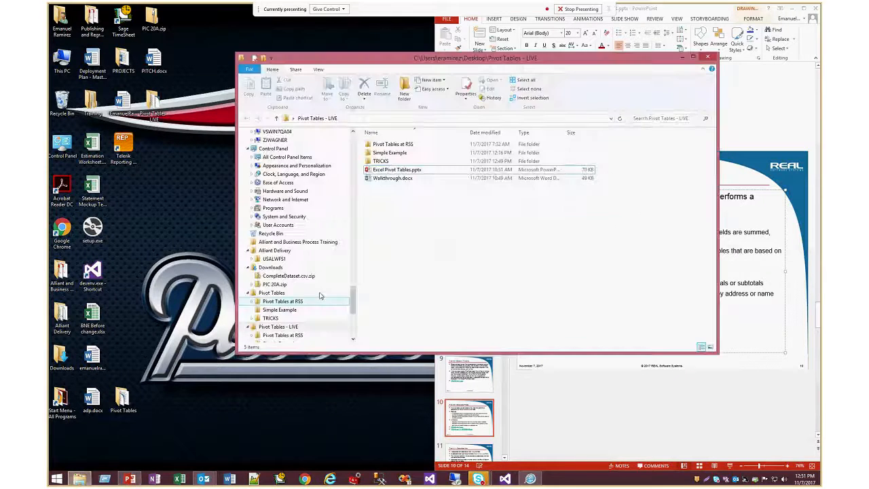
pyautogui.doubleClick(399, 163)
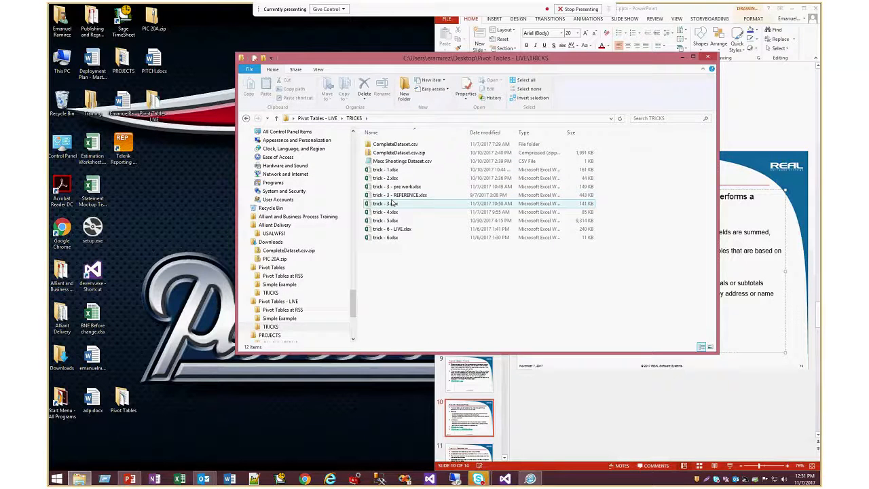
pyautogui.click(396, 188)
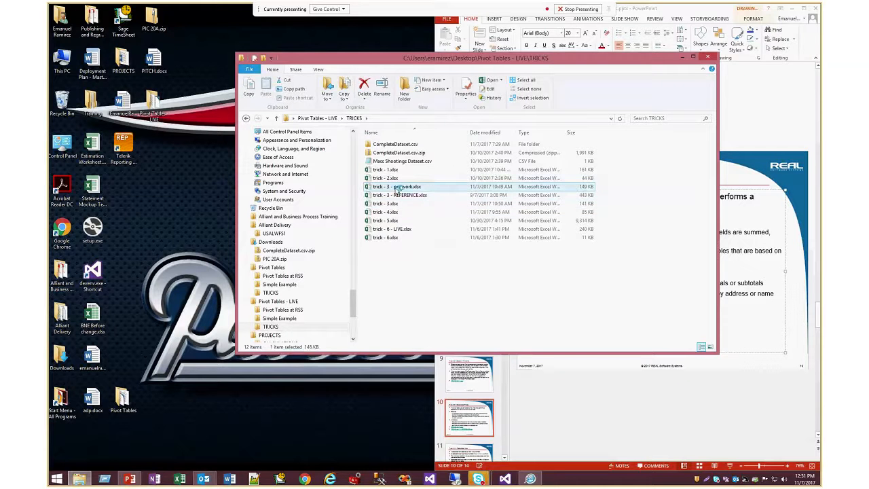
pyautogui.doubleClick(396, 188)
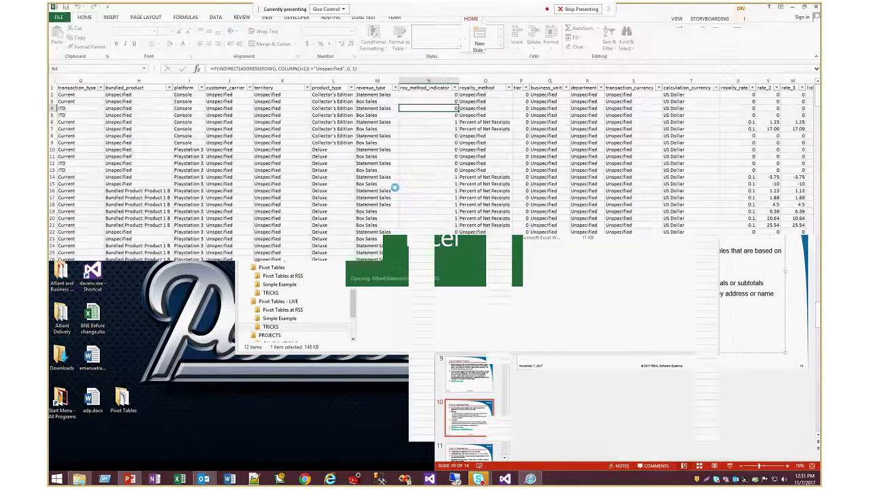
# Examine the roy_method_indicator formulas in column N of Sheet1 against the adjacent royalty_method values.
pyautogui.click(462, 142)
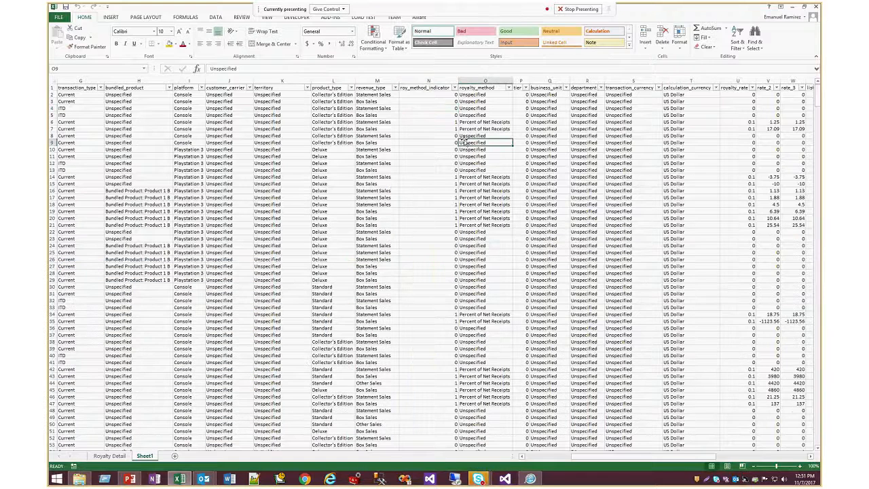
pyautogui.click(468, 96)
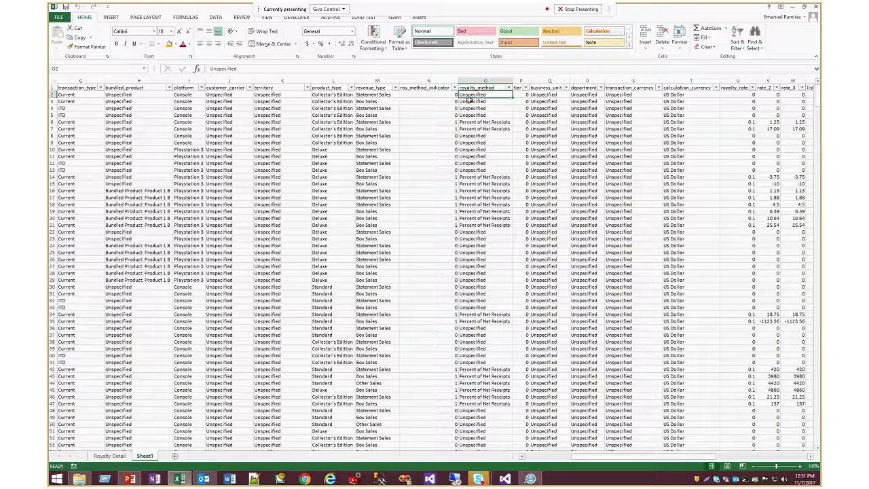
pyautogui.click(444, 95)
pyautogui.click(454, 122)
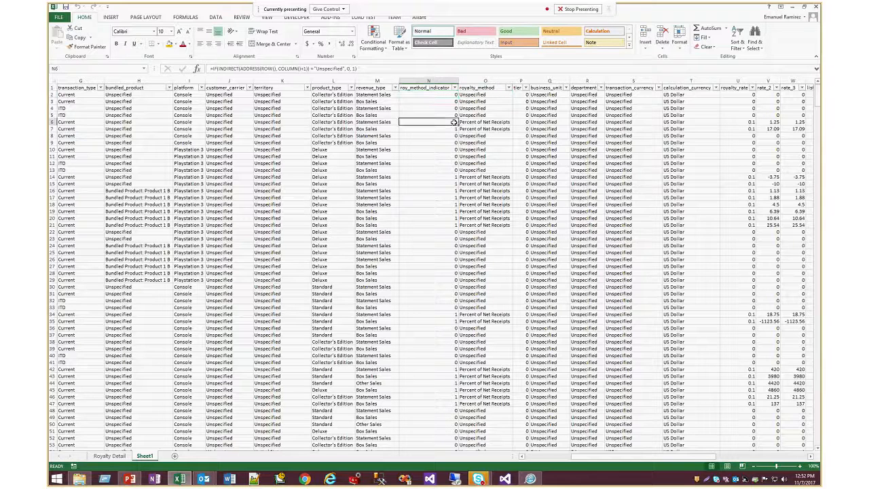
pyautogui.click(452, 129)
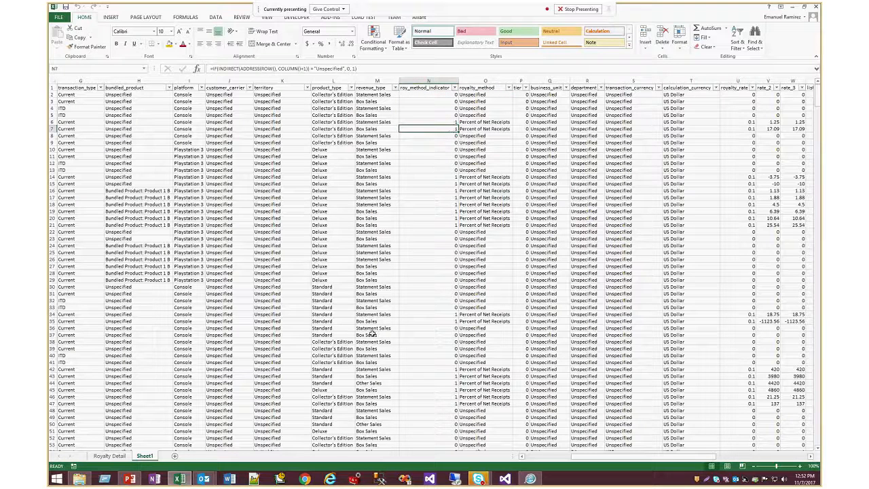
# Load the roy earned calculated field of the Royalty Detail PivotTable for inspection.
pyautogui.click(116, 456)
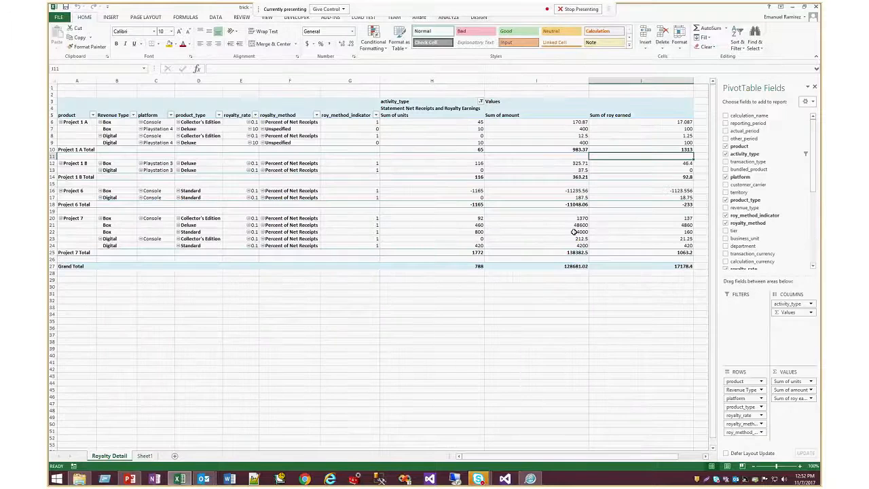
pyautogui.click(642, 134)
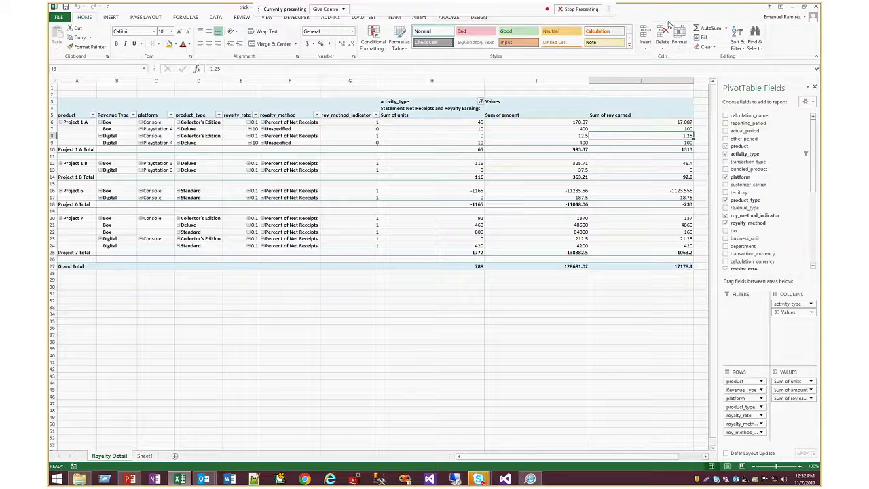
pyautogui.moveTo(668, 22); pyautogui.dragTo(661, 53)
pyautogui.click(642, 63)
pyautogui.click(618, 85)
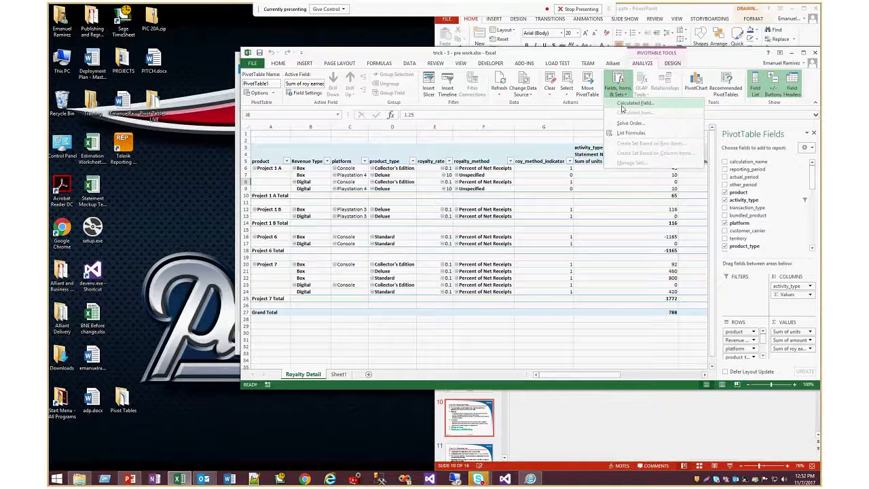
pyautogui.click(624, 103)
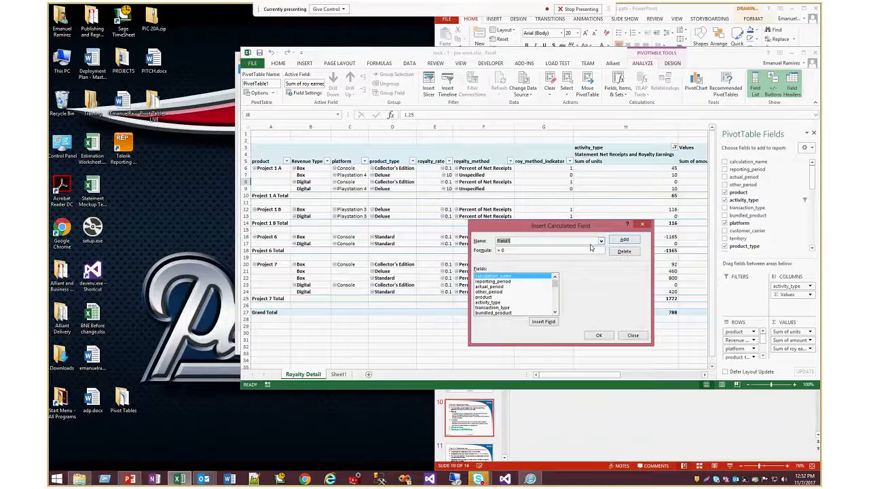
pyautogui.click(601, 241)
pyautogui.click(516, 249)
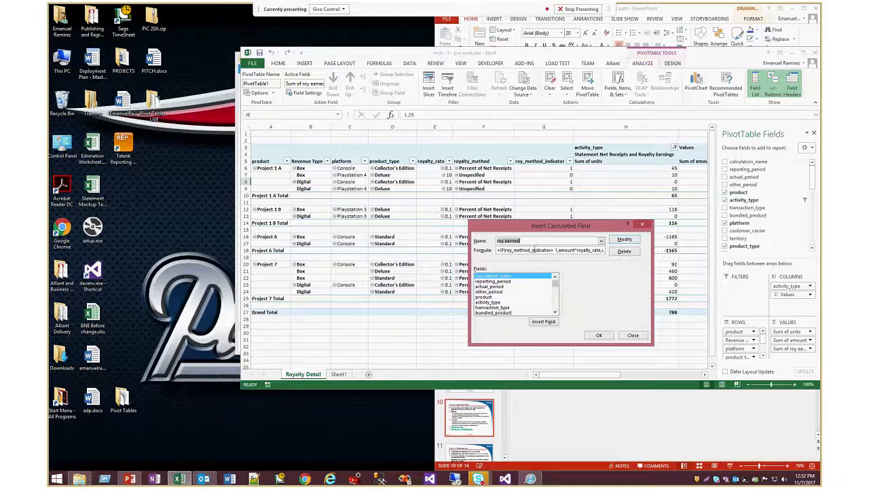
# Read the roy earned formula through to its end and close the calculated field definition without changes.
pyautogui.click(554, 249)
pyautogui.press('Right')
pyautogui.press('Right')
pyautogui.press('Right')
pyautogui.press('Right')
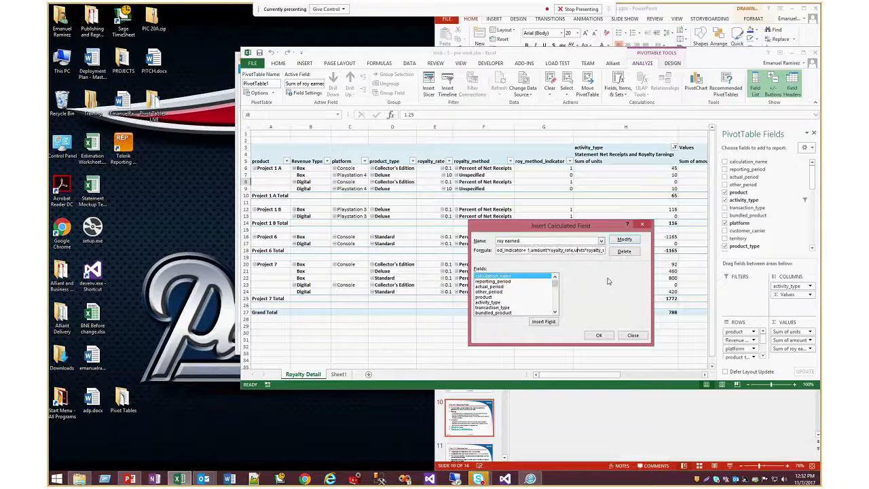
pyautogui.press('Right')
pyautogui.press('Right')
pyautogui.press('Right')
pyautogui.press('Right')
pyautogui.press('Right')
pyautogui.press('Right')
pyautogui.press('Right')
pyautogui.click(642, 224)
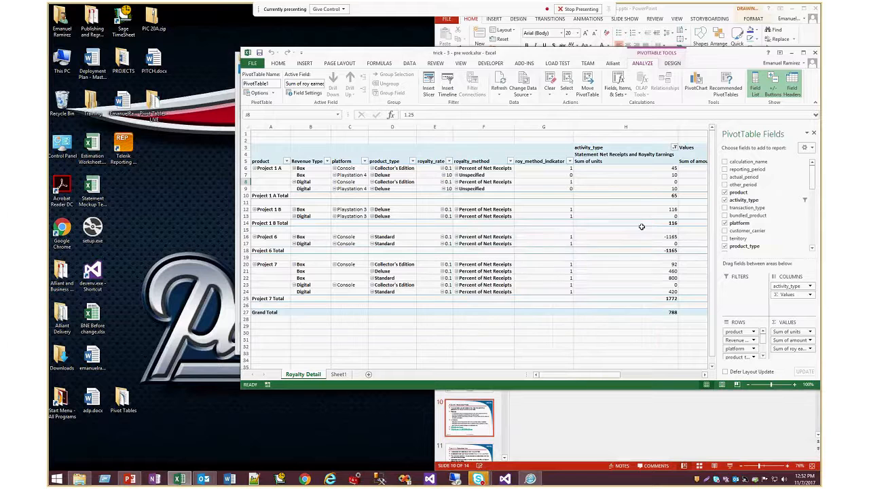
# Compare the roy earned values in Project 1 A's rows with their royalty method, rate, units and amount.
pyautogui.doubleClick(609, 55)
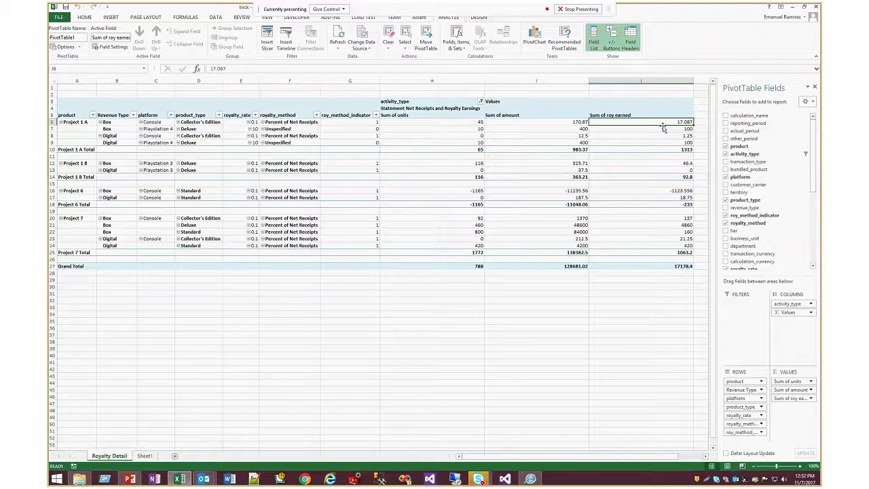
pyautogui.moveTo(562, 130)
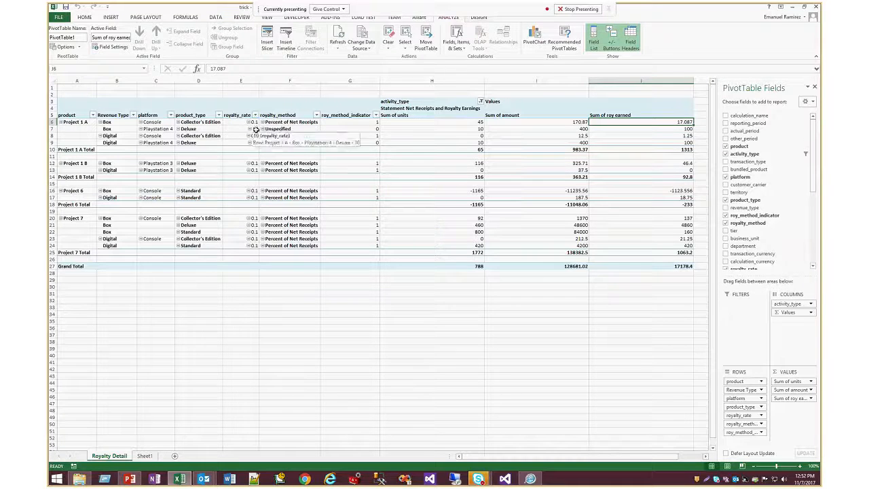
pyautogui.click(438, 130)
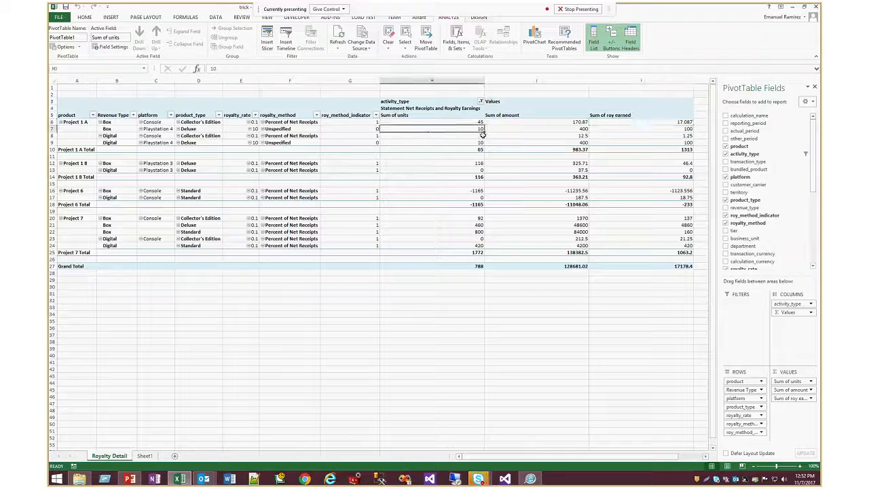
pyautogui.click(659, 131)
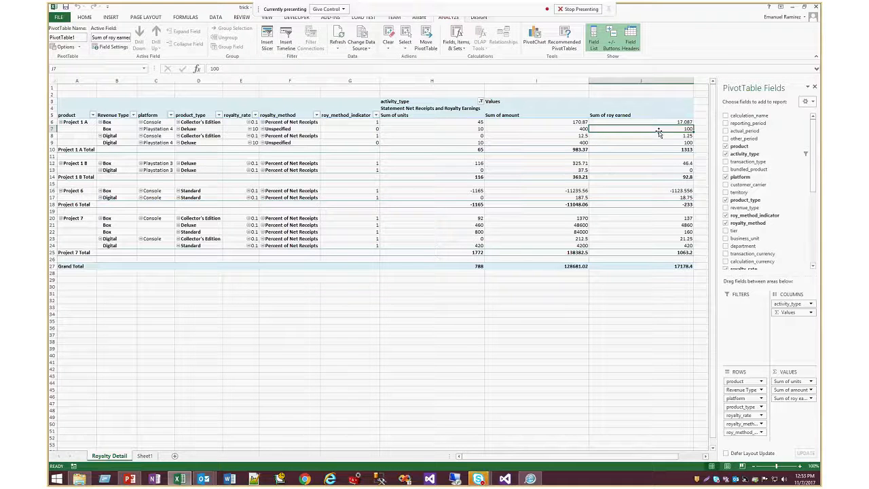
pyautogui.moveTo(608, 217)
pyautogui.moveTo(632, 205)
pyautogui.moveTo(662, 9); pyautogui.dragTo(497, 68)
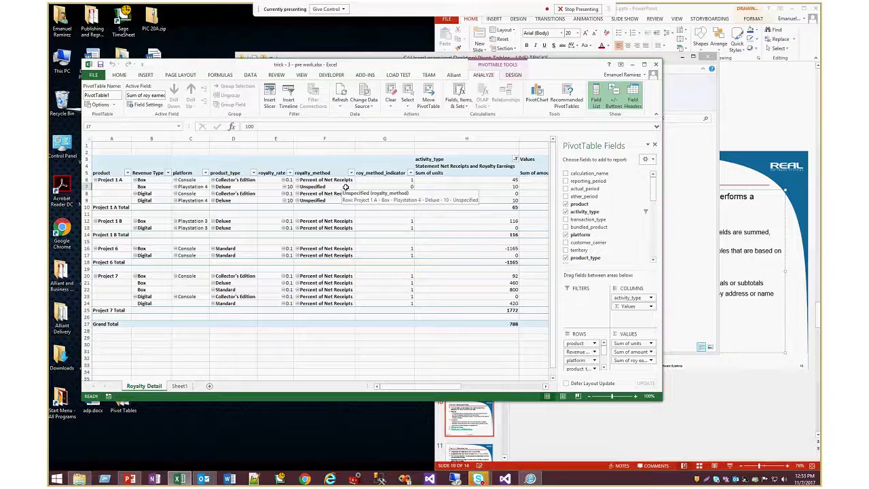
pyautogui.click(480, 200)
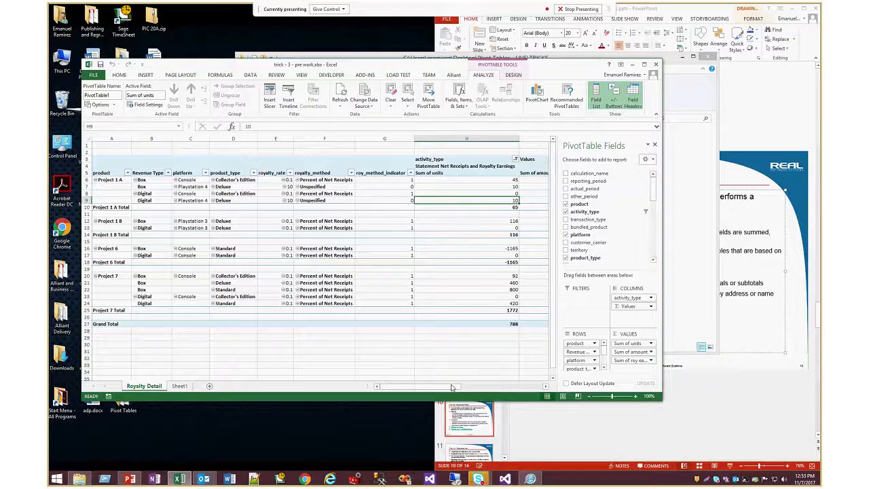
pyautogui.moveTo(451, 387); pyautogui.dragTo(482, 387)
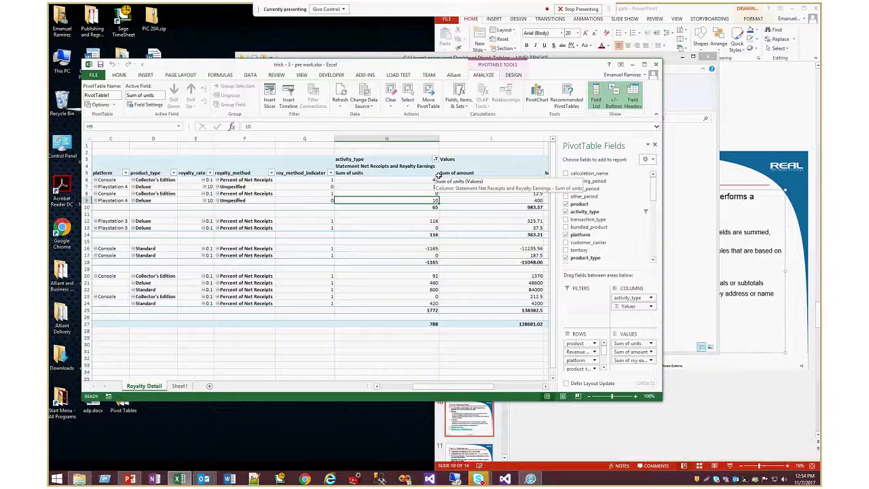
pyautogui.click(655, 65)
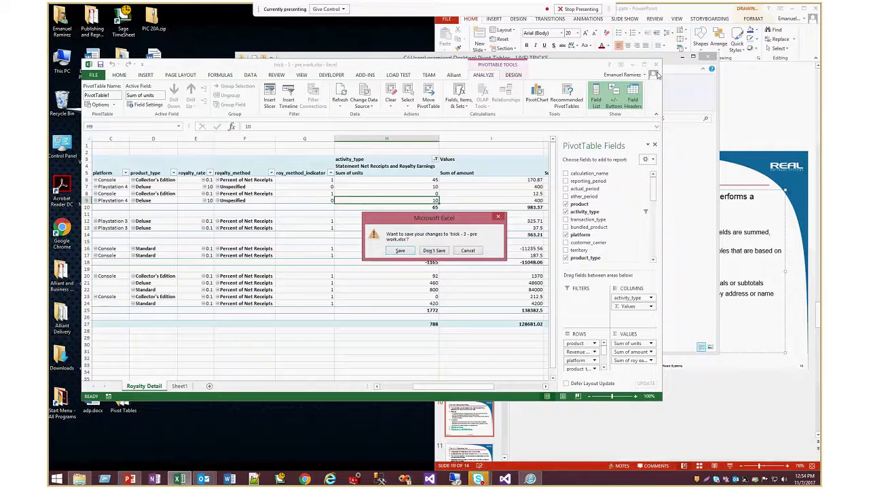
pyautogui.click(468, 250)
# Check Project 1 A's roy earned subtotal in J10 against the individual row values in J6:J9.
pyautogui.moveTo(461, 391); pyautogui.dragTo(514, 392)
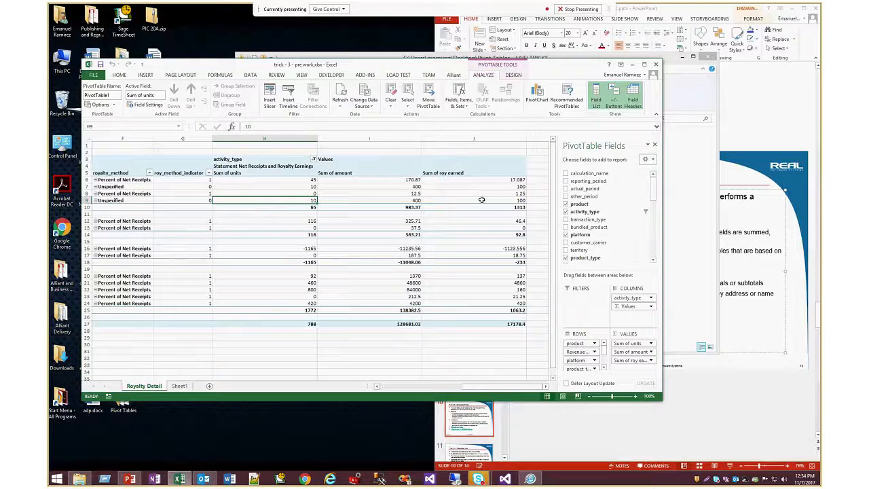
pyautogui.click(493, 206)
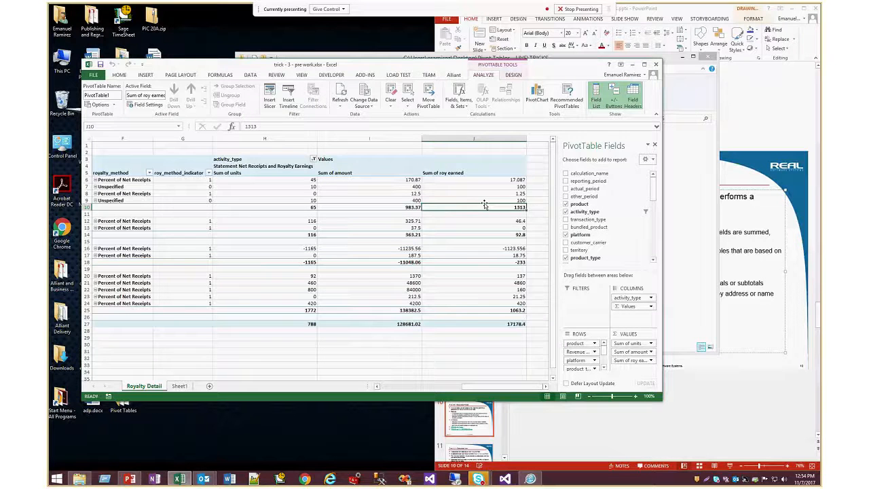
pyautogui.moveTo(484, 179); pyautogui.dragTo(484, 200)
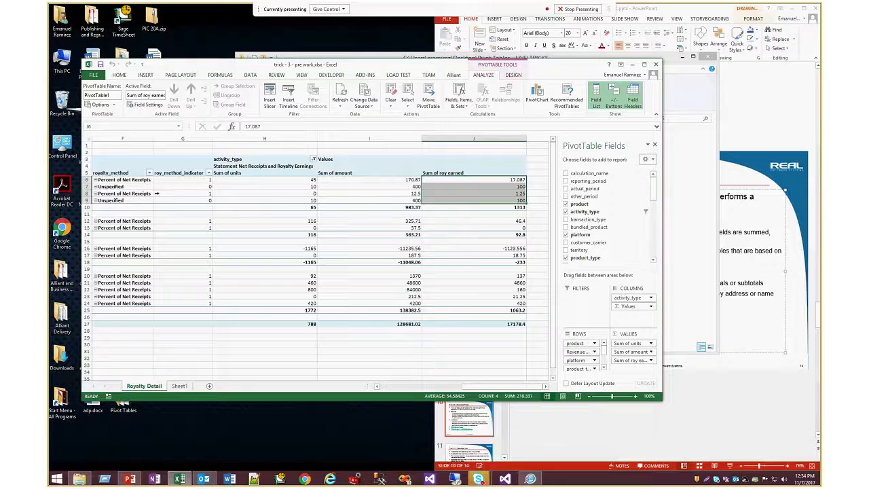
pyautogui.click(512, 208)
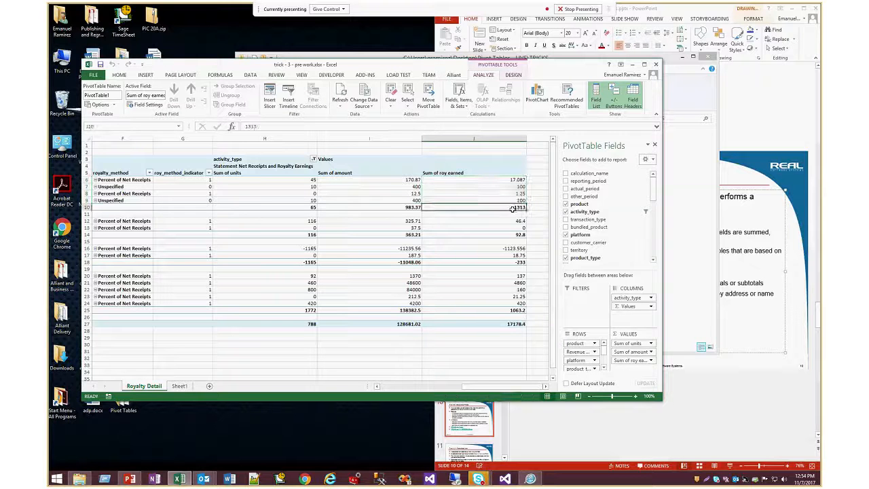
# Close trick - 3 - pre work.xlsx without saving and switch to the Trick # 4 – Calculated Item slide in PowerPoint.
pyautogui.click(655, 65)
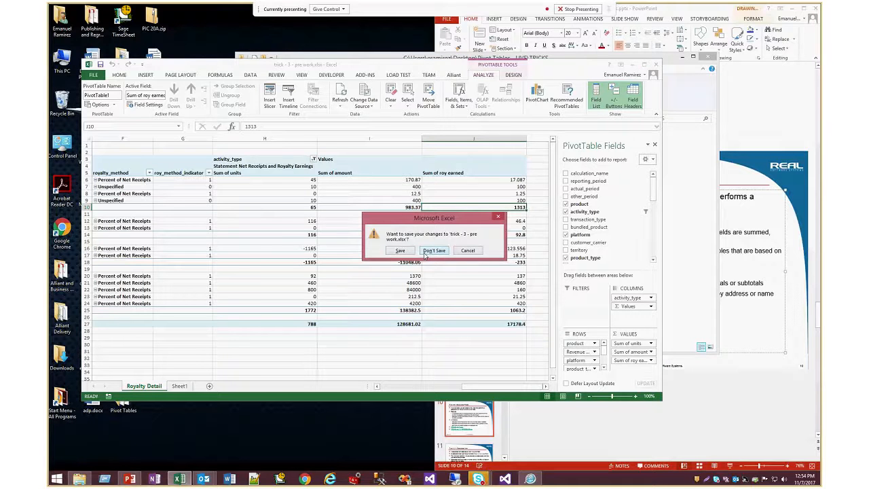
pyautogui.click(434, 250)
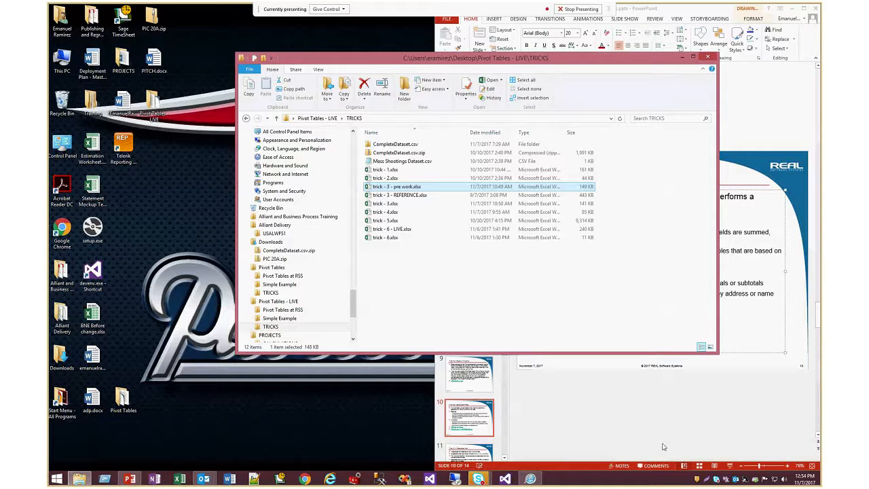
pyautogui.click(539, 370)
pyautogui.scroll(-1, 540, 370)
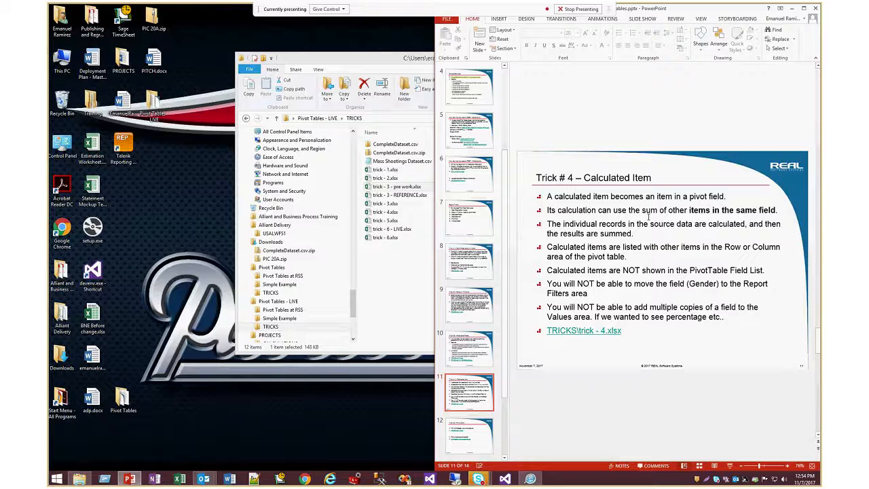
# Open trick - 4.xlsx through the hyperlink on the Calculated Item slide.
pyautogui.click(624, 247)
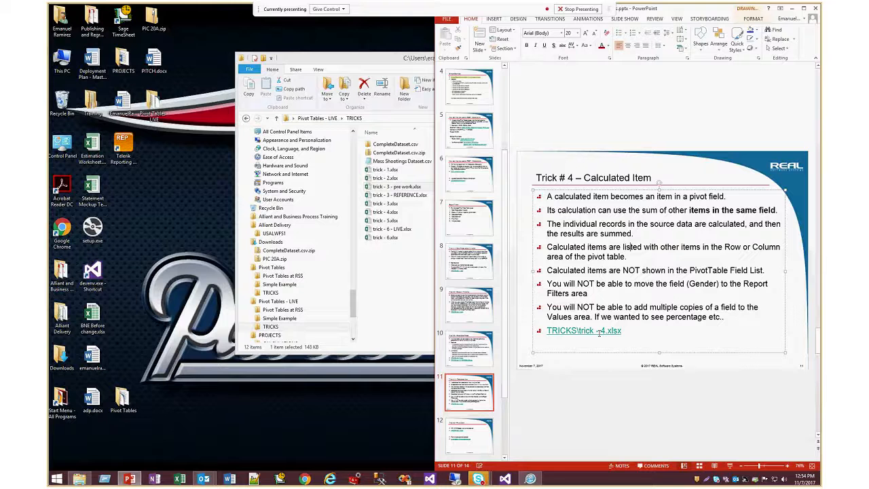
pyautogui.rightClick(599, 332)
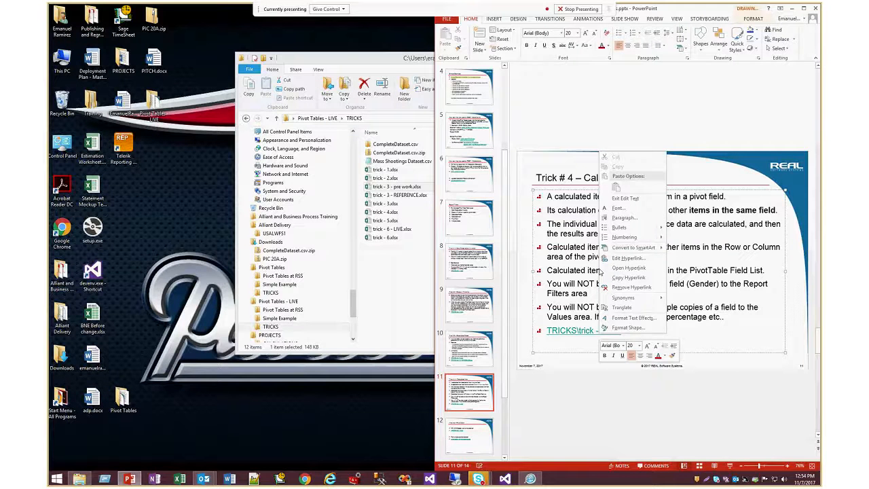
pyautogui.click(614, 268)
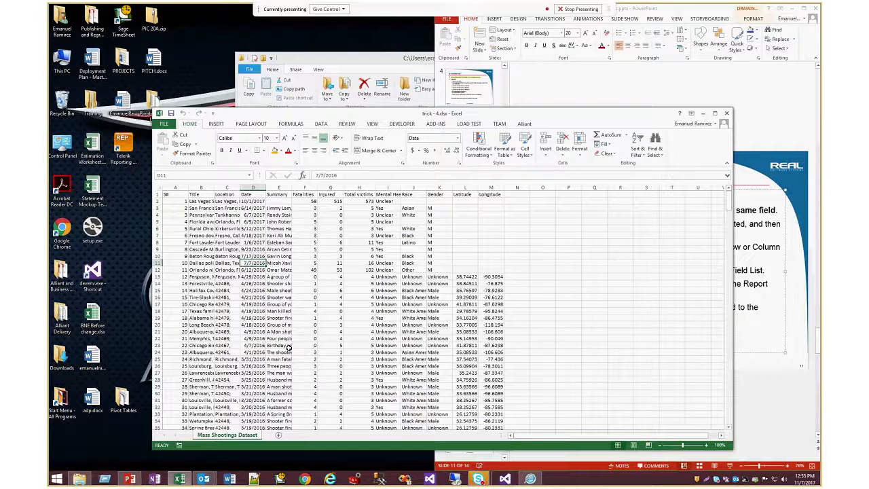
# Create a PivotTable from the Mass Shootings Dataset on a new worksheet.
pyautogui.click(410, 284)
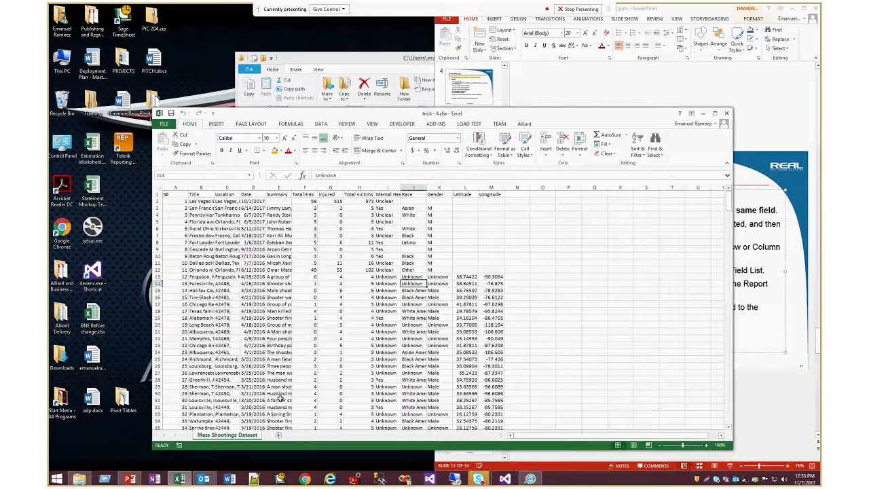
pyautogui.click(415, 331)
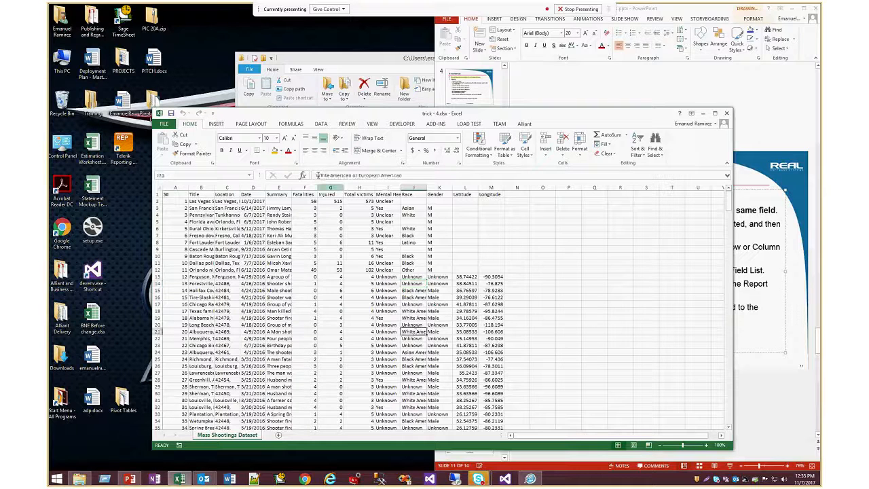
pyautogui.click(215, 124)
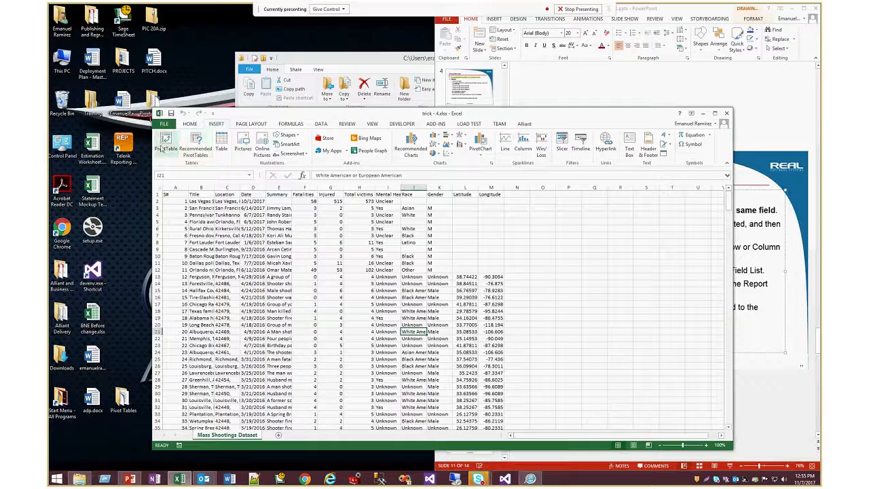
pyautogui.click(164, 146)
pyautogui.click(489, 398)
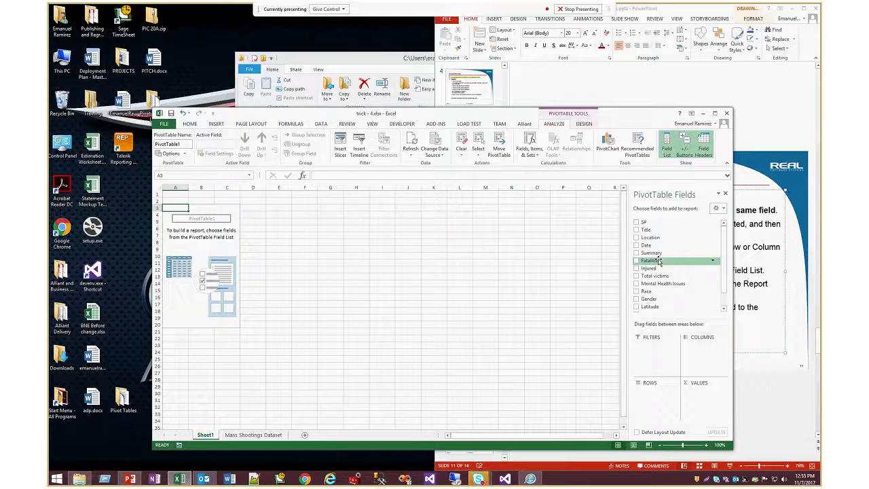
# Add Gender to the PivotTable's rows and Fatalities to its values.
pyautogui.click(636, 299)
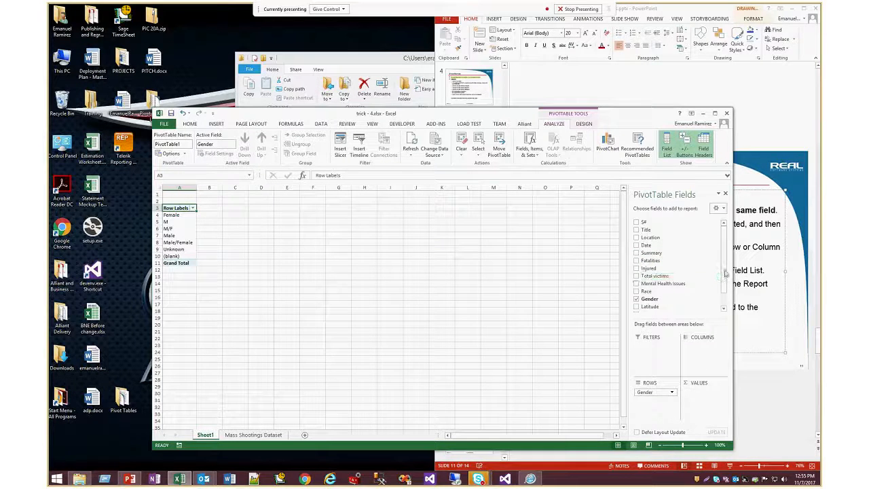
pyautogui.moveTo(726, 273); pyautogui.dragTo(724, 299)
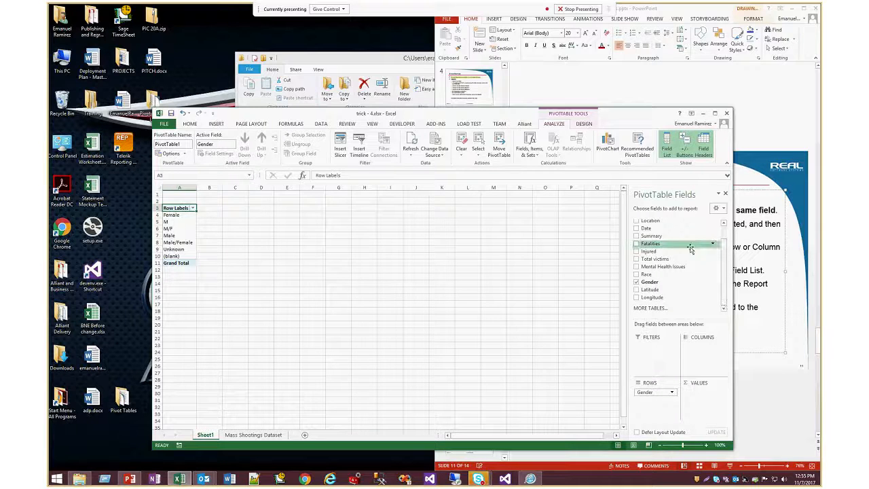
pyautogui.click(637, 243)
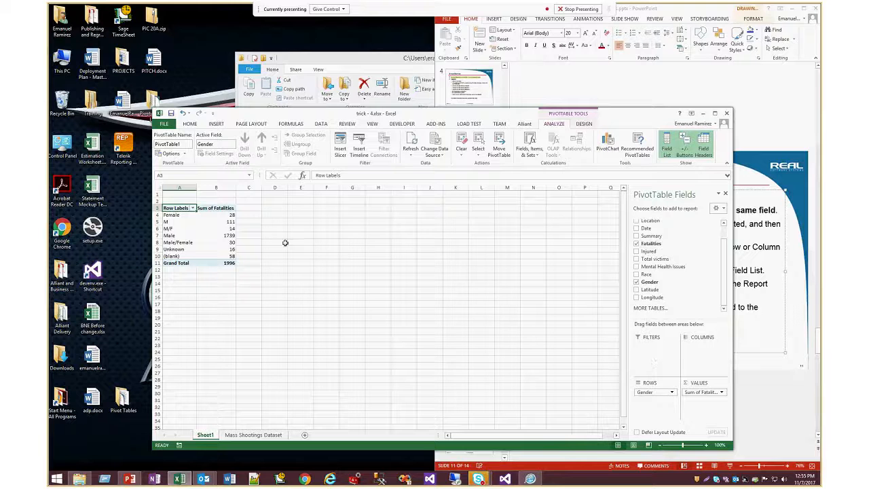
# Start a calculated item in the PivotTable's Gender field and name it Unidentified.
pyautogui.click(173, 235)
pyautogui.click(176, 229)
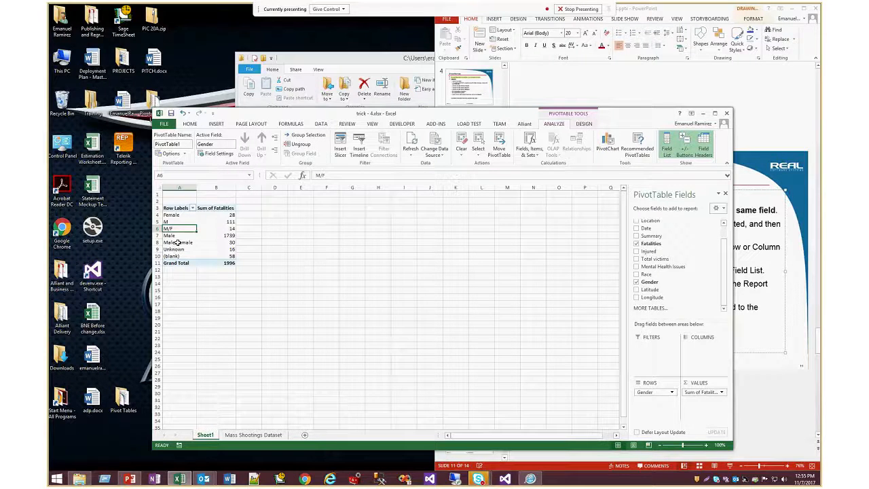
pyautogui.click(187, 246)
pyautogui.click(188, 250)
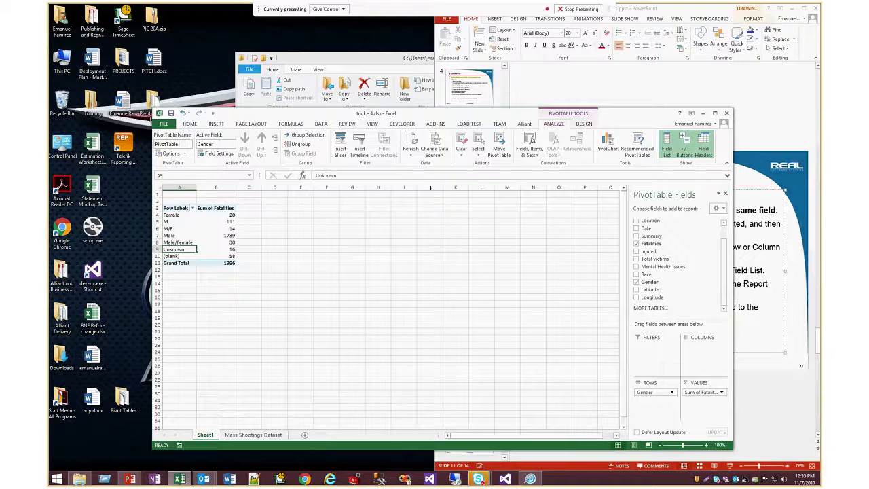
pyautogui.click(534, 151)
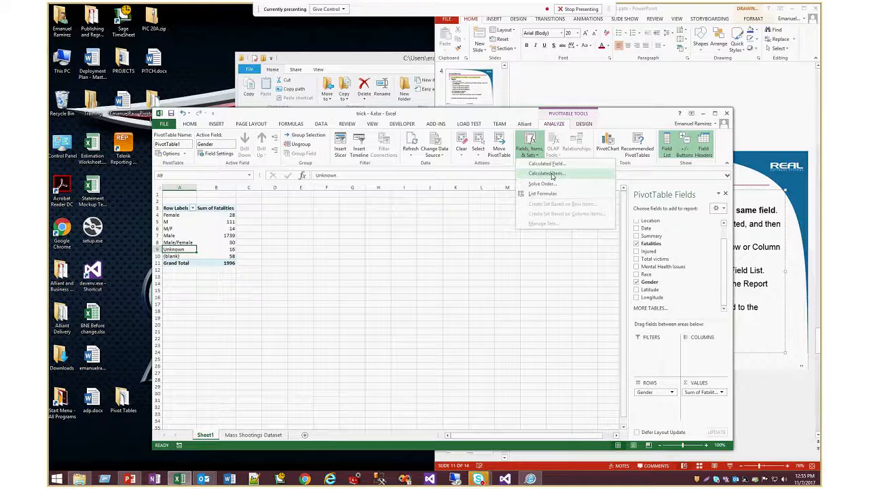
pyautogui.click(552, 175)
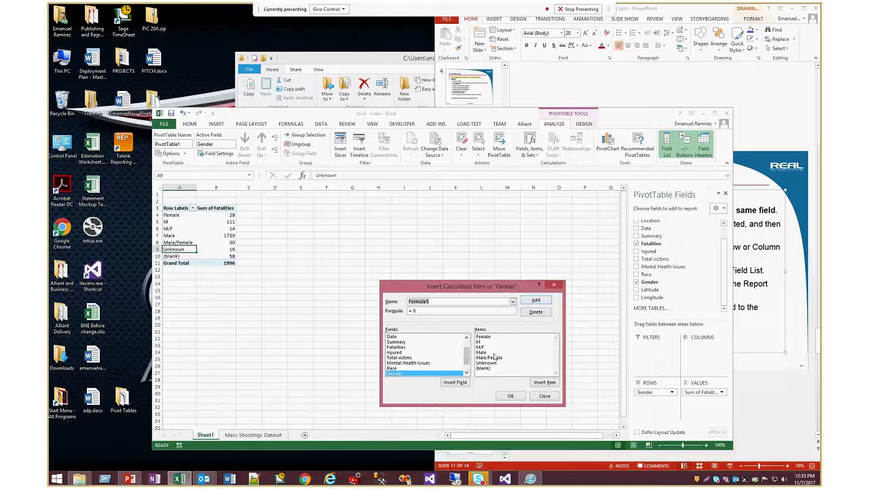
pyautogui.click(443, 303)
pyautogui.press('BackSpace')
pyautogui.press('BackSpace')
pyautogui.press('BackSpace')
pyautogui.press('BackSpace')
pyautogui.press('BackSpace')
pyautogui.press('BackSpace')
pyautogui.press('BackSpace')
pyautogui.press('BackSpace')
pyautogui.write('Fe')
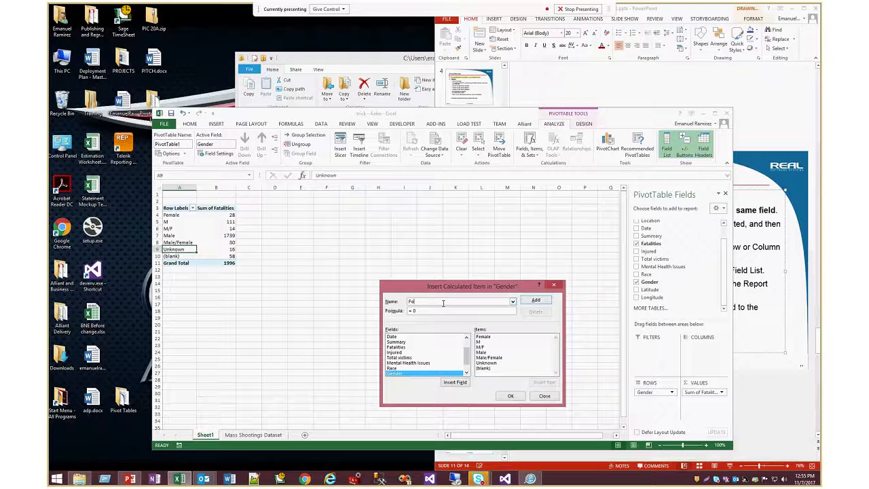
pyautogui.press('BackSpace')
pyautogui.press('BackSpace')
pyautogui.write('Unidentified')
pyautogui.press('BackSpace')
# Set the Unidentified item's formula to the sum of 'M/F', 'Male/Female', Unknown and '(blank)', and add it to the PivotTable.
pyautogui.click(480, 347)
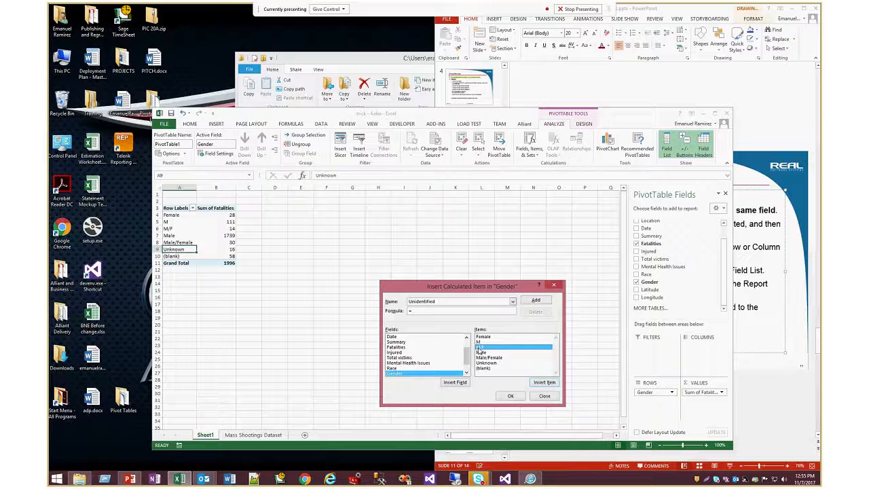
pyautogui.click(543, 381)
pyautogui.write('+')
pyautogui.click(499, 358)
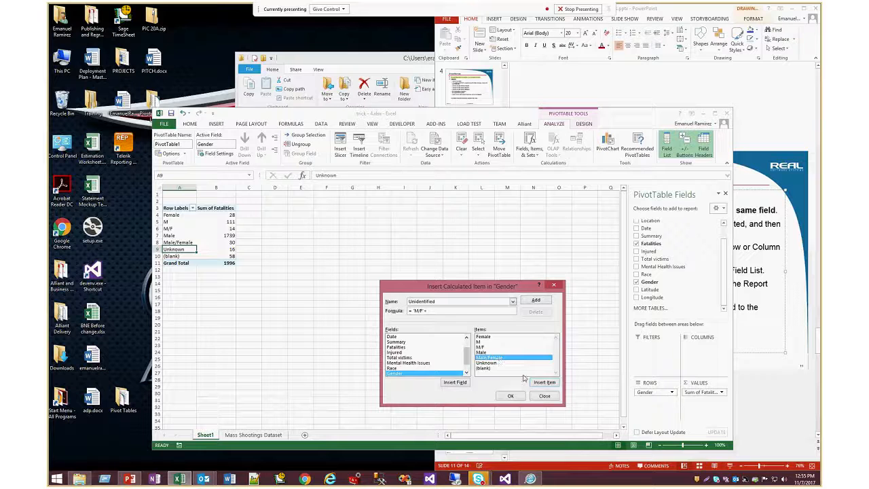
pyautogui.click(544, 382)
pyautogui.write('+')
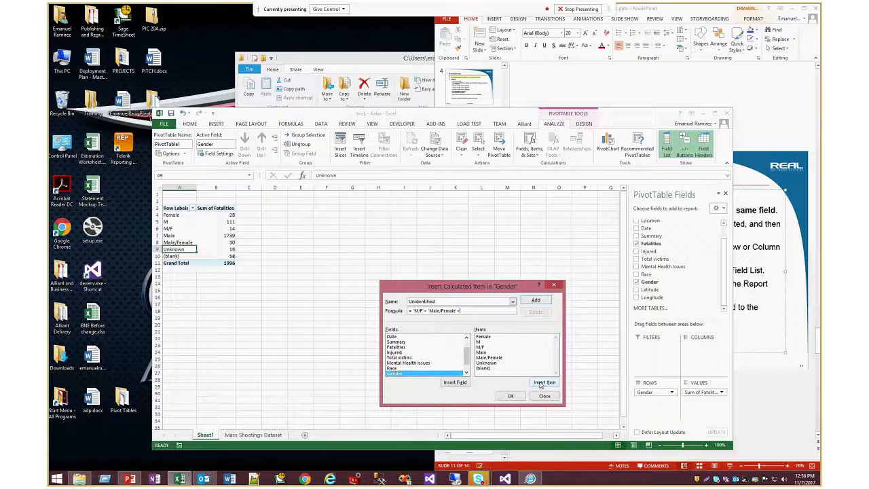
pyautogui.click(497, 364)
pyautogui.click(496, 370)
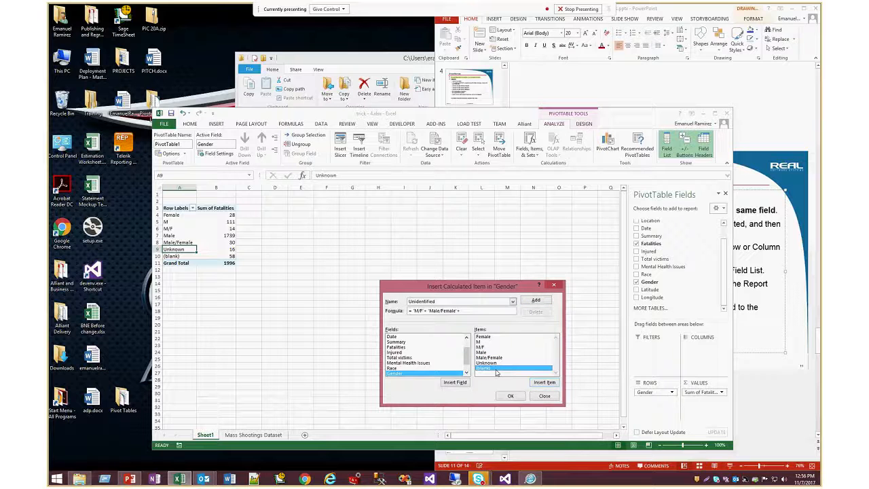
pyautogui.doubleClick(498, 364)
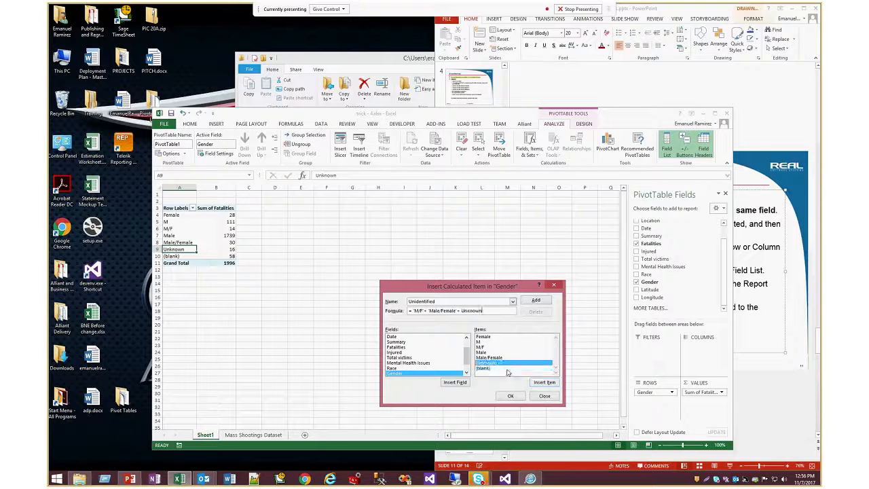
pyautogui.write('+')
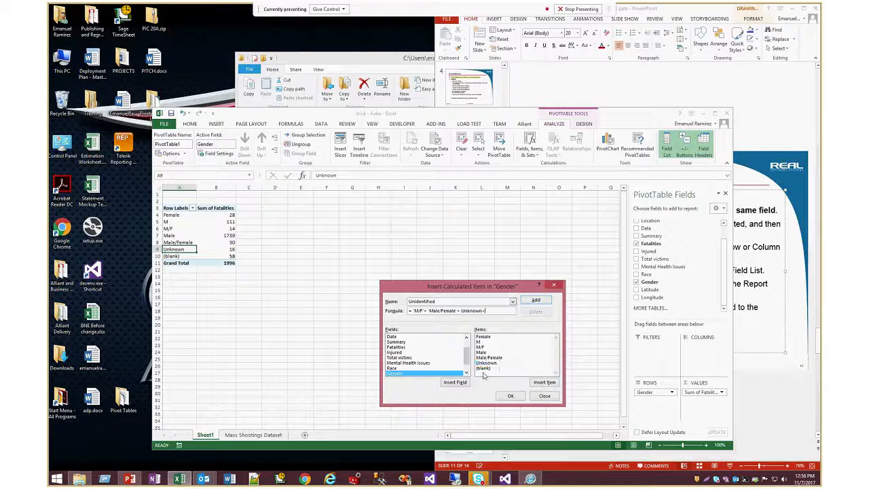
pyautogui.click(484, 370)
pyautogui.click(541, 384)
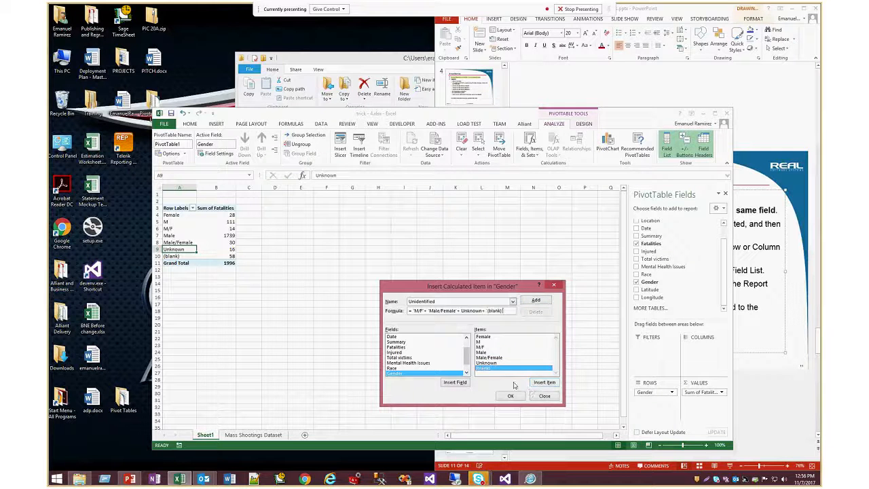
pyautogui.click(533, 301)
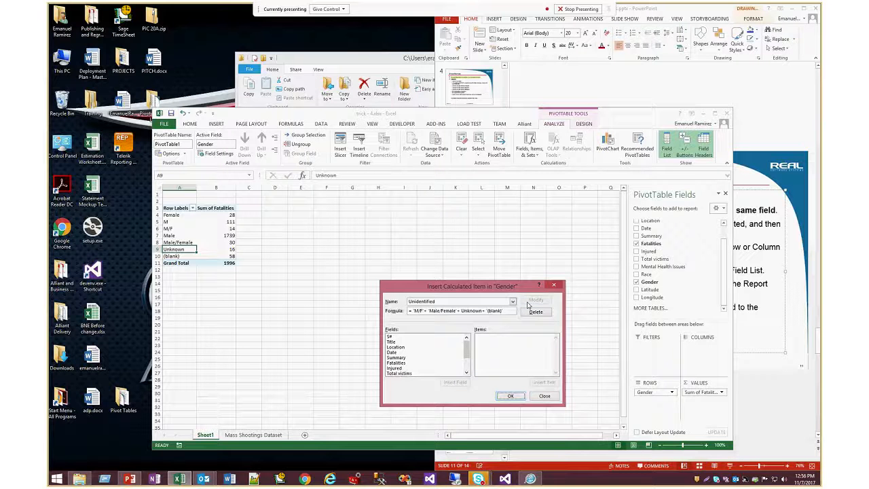
pyautogui.click(510, 396)
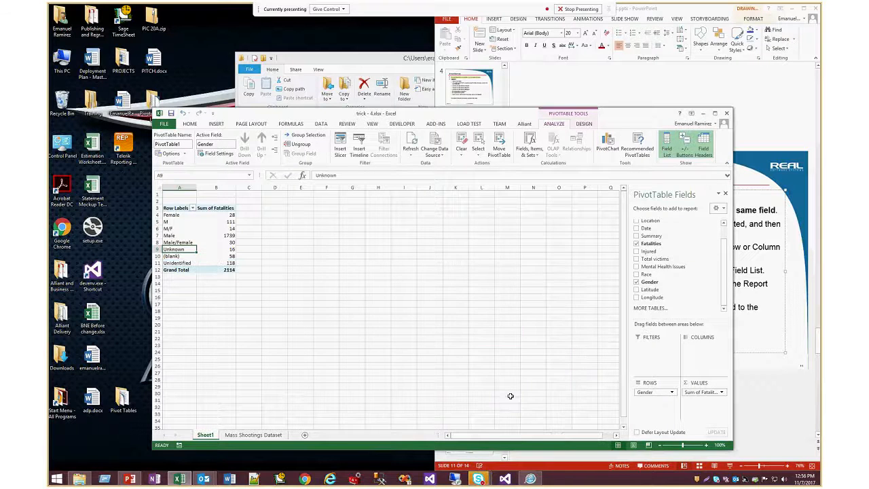
# Examine the Unidentified row's fatalities formula and the gender rows it combines.
pyautogui.click(184, 263)
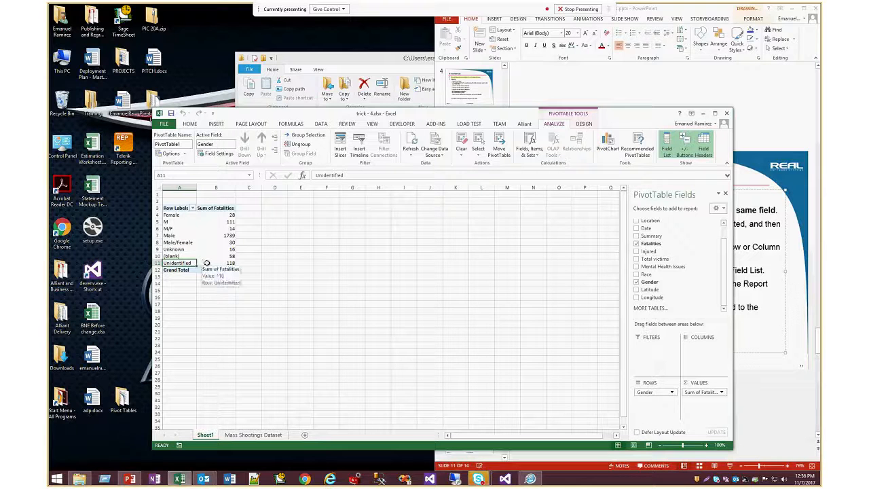
pyautogui.click(209, 262)
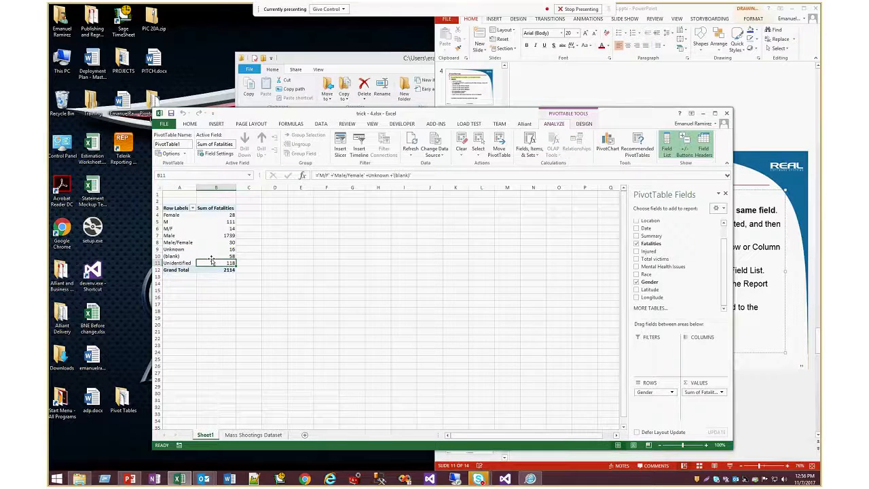
pyautogui.moveTo(191, 257); pyautogui.dragTo(229, 243)
pyautogui.click(228, 262)
# Try to move Gender to the report filters and add a second copy of Fatalities to the values.
pyautogui.click(652, 393)
pyautogui.moveTo(652, 393); pyautogui.dragTo(641, 357)
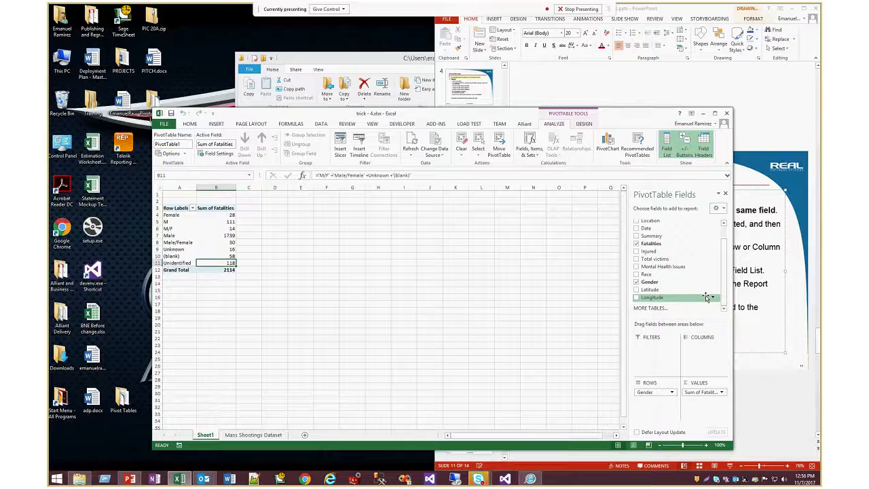
pyautogui.click(650, 246)
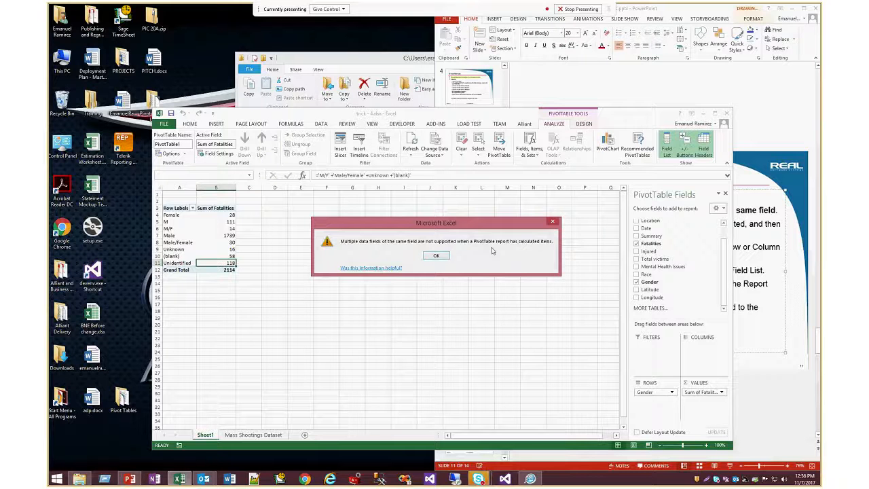
pyautogui.click(553, 222)
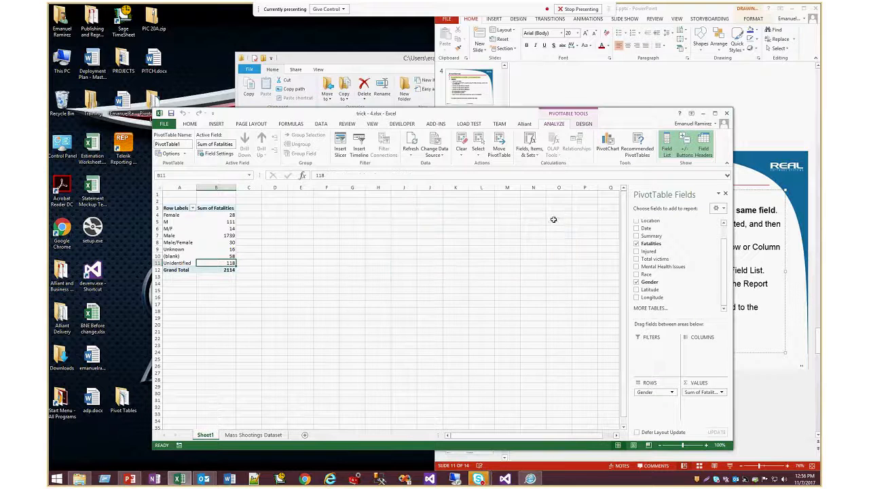
# Delete Sheet1 with its PivotTable from the workbook.
pyautogui.rightClick(210, 436)
pyautogui.click(230, 350)
pyautogui.click(410, 264)
# Create a fresh PivotTable from the Mass Shootings Dataset range A1:M399 on a new worksheet.
pyautogui.click(252, 388)
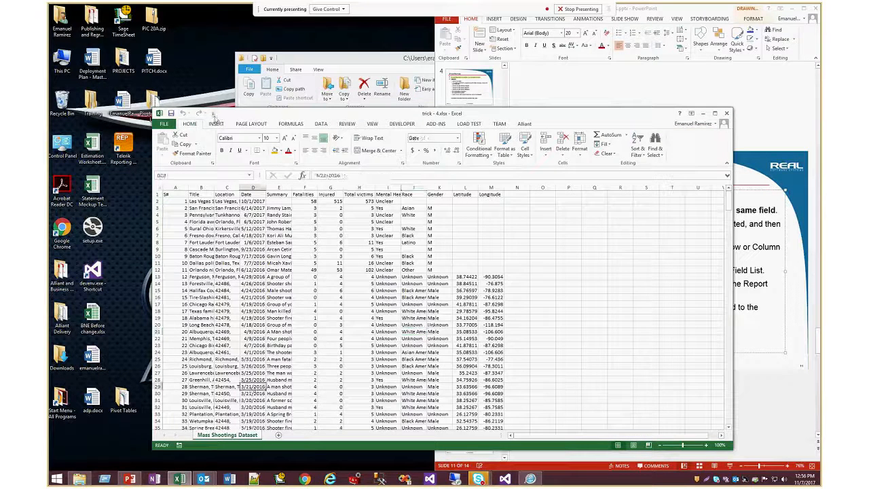
pyautogui.click(216, 123)
pyautogui.click(165, 144)
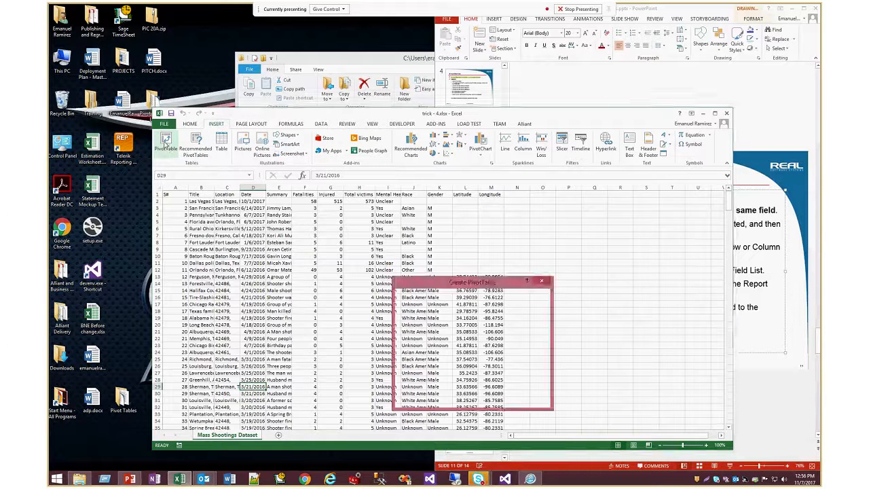
pyautogui.click(499, 401)
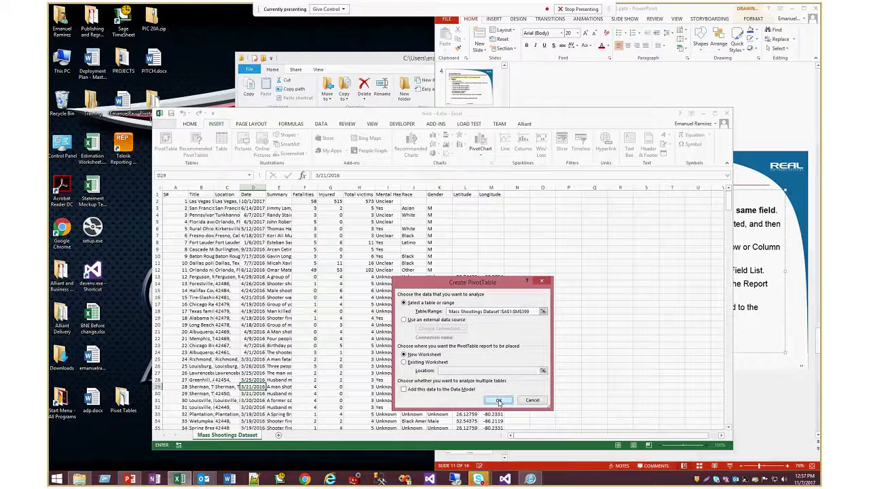
# Add Gender to the new PivotTable's rows and two copies of Fatalities to its values.
pyautogui.click(637, 260)
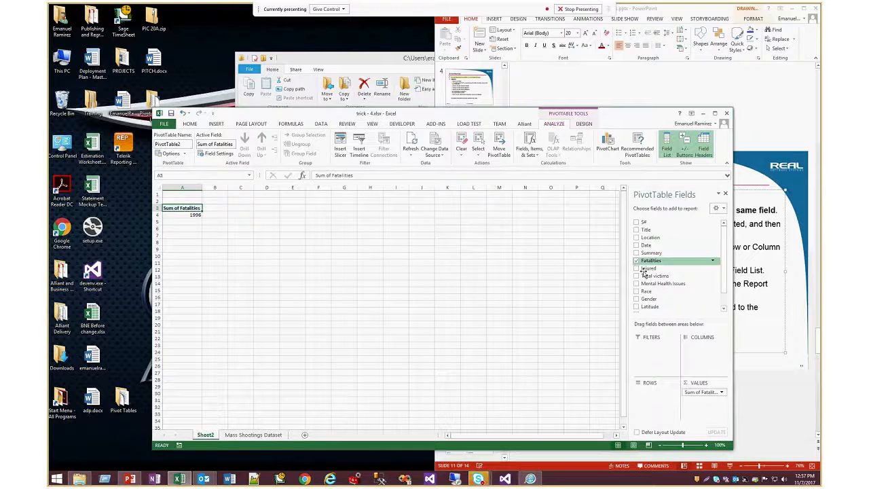
pyautogui.moveTo(648, 298); pyautogui.dragTo(657, 392)
pyautogui.moveTo(643, 262); pyautogui.dragTo(700, 422)
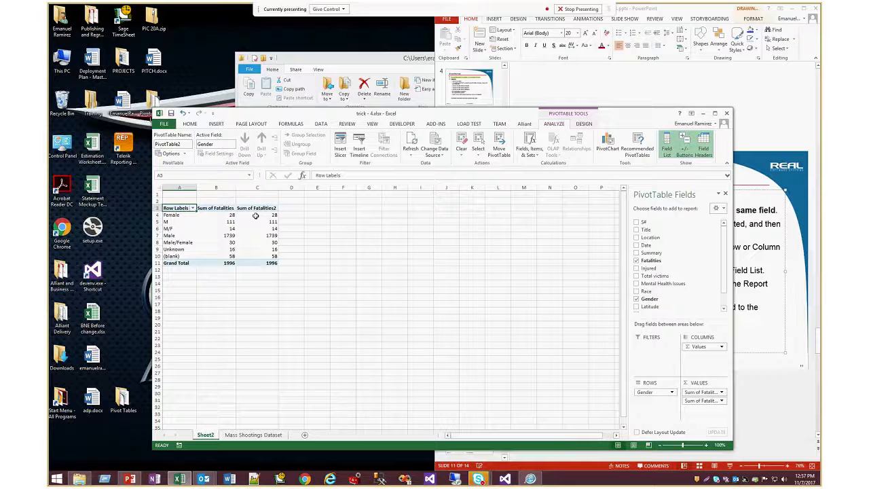
# Show the second Fatalities value field as a percentage of the total and select its column of results.
pyautogui.click(257, 222)
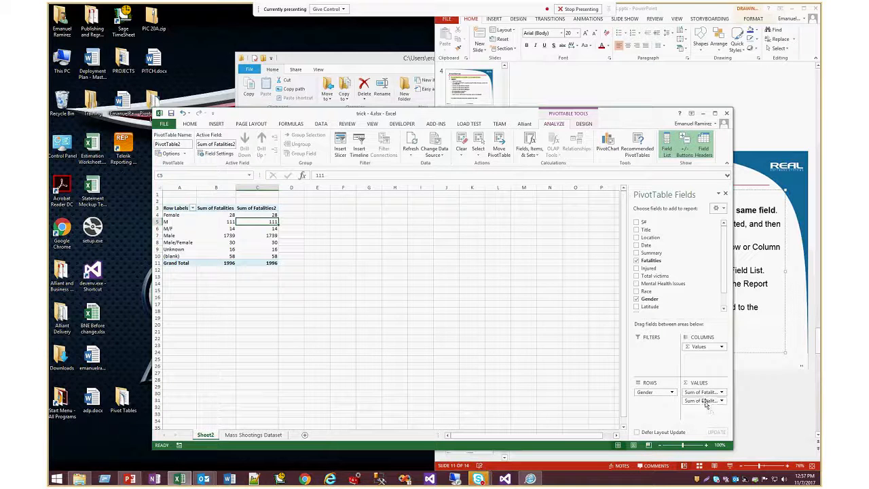
pyautogui.click(705, 401)
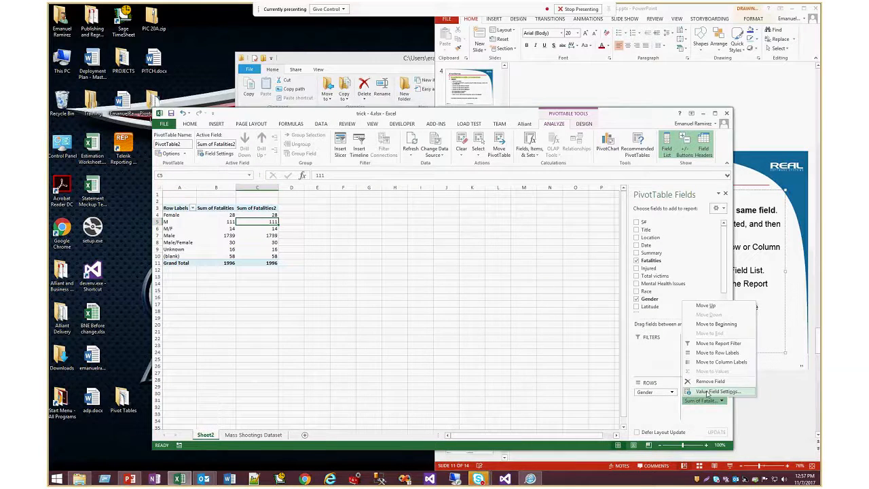
pyautogui.click(710, 392)
pyautogui.click(468, 318)
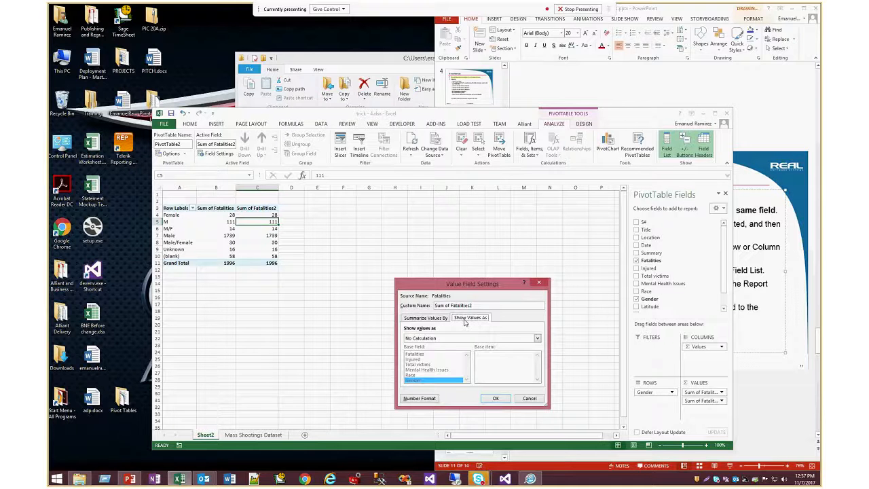
pyautogui.click(536, 338)
pyautogui.click(441, 347)
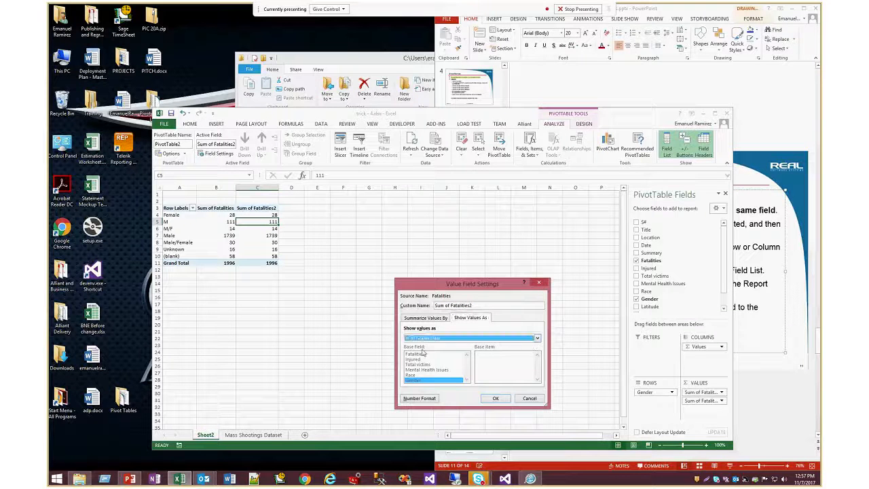
pyautogui.click(495, 399)
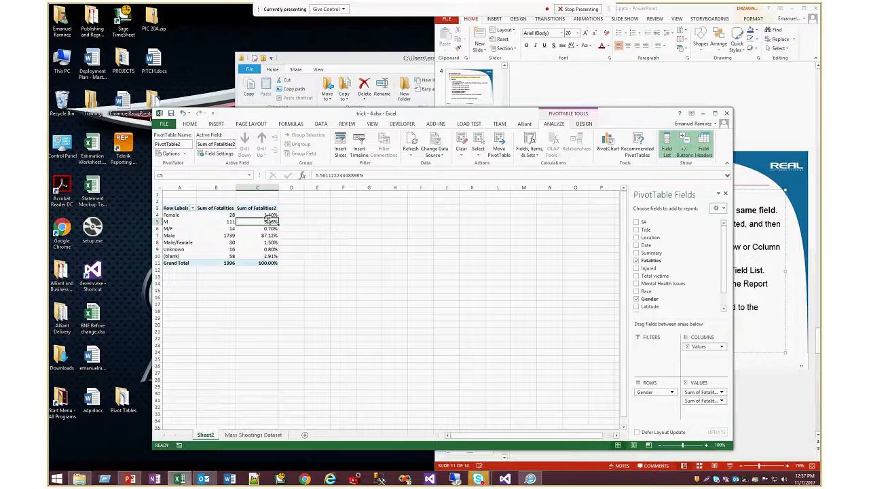
pyautogui.moveTo(268, 215); pyautogui.dragTo(260, 263)
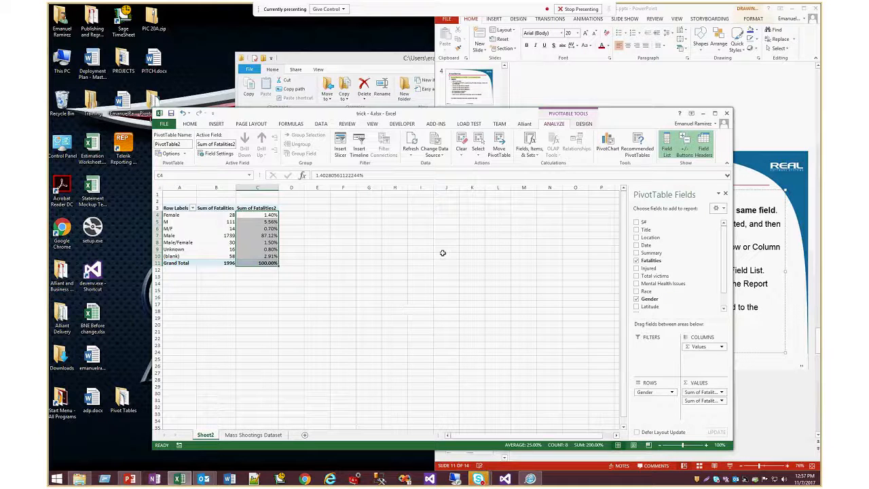
# Close trick - 4.xlsx without saving and go to the Trick #5 – Pivot Chart slide in PowerPoint.
pyautogui.click(499, 250)
pyautogui.click(726, 114)
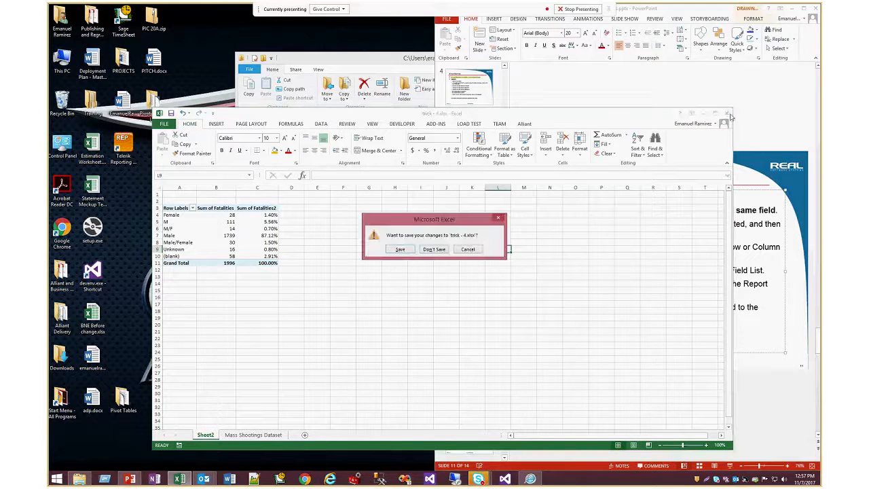
pyautogui.click(435, 249)
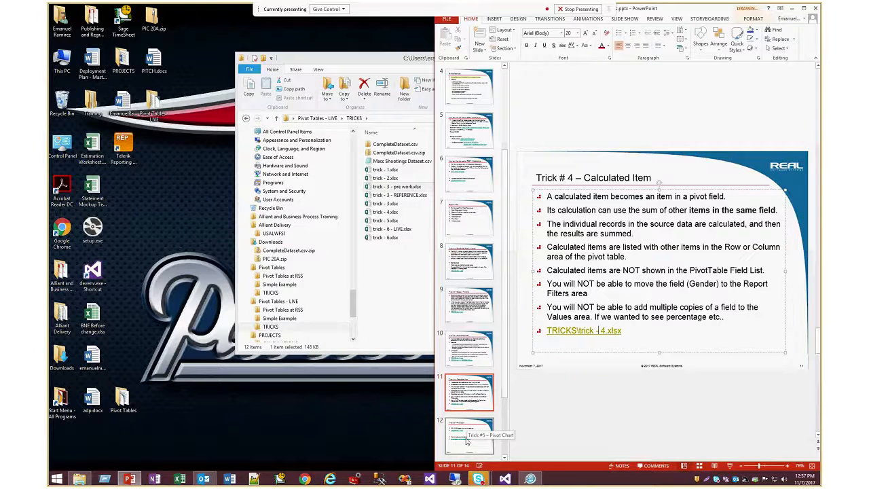
pyautogui.scroll(-3, 466, 438)
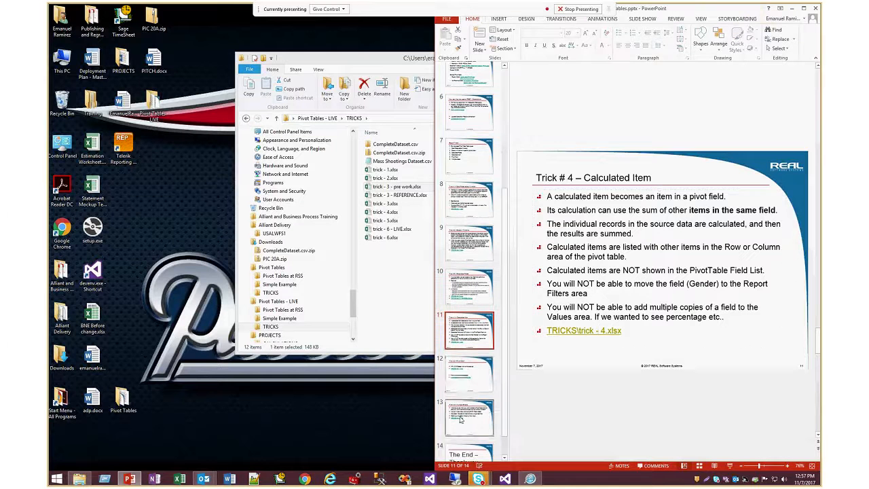
pyautogui.scroll(-1, 461, 371)
pyautogui.click(460, 371)
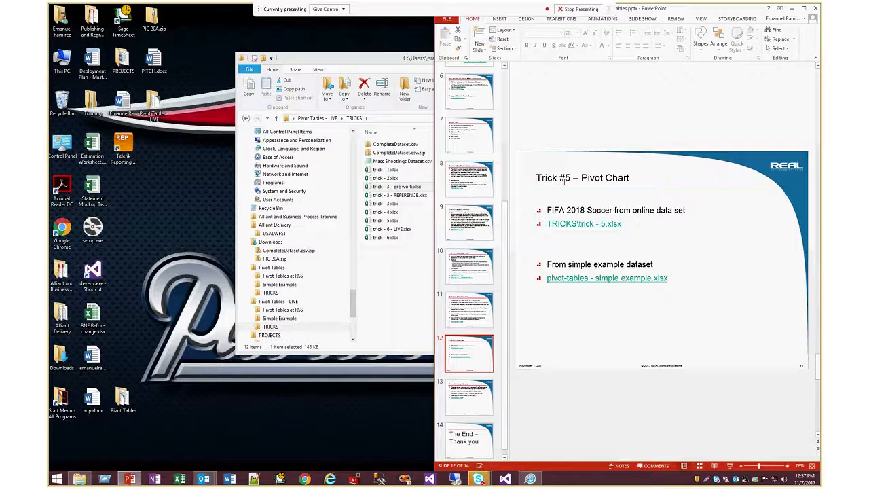
# Open pivot-tables - simple example.xlsx, examine the two-dimensional PivotTable with its pivot chart, and close the workbook.
pyautogui.rightClick(586, 285)
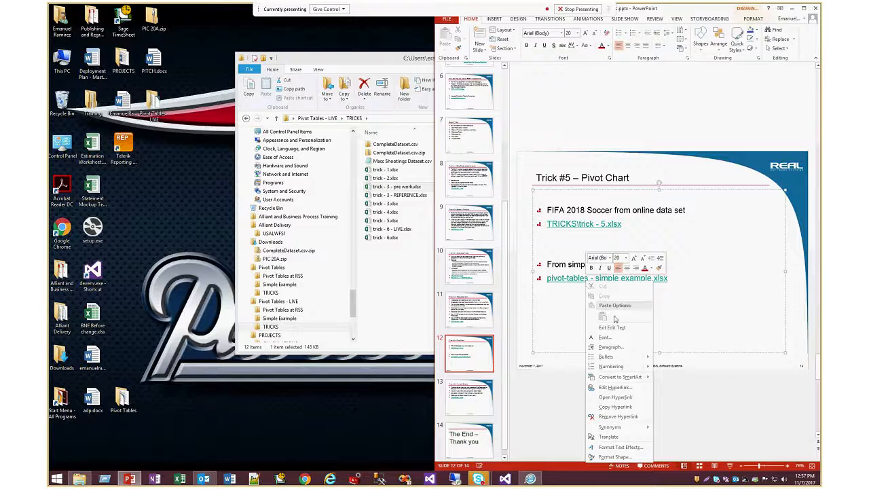
pyautogui.click(614, 396)
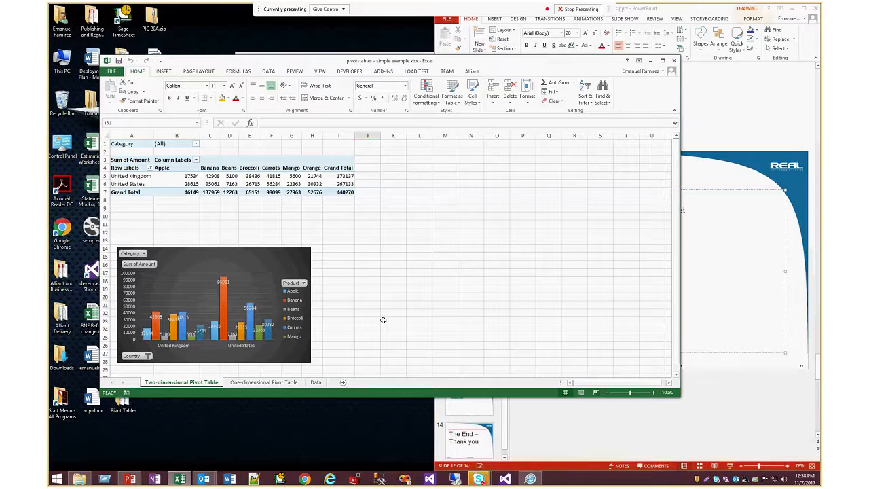
pyautogui.click(316, 382)
pyautogui.click(190, 383)
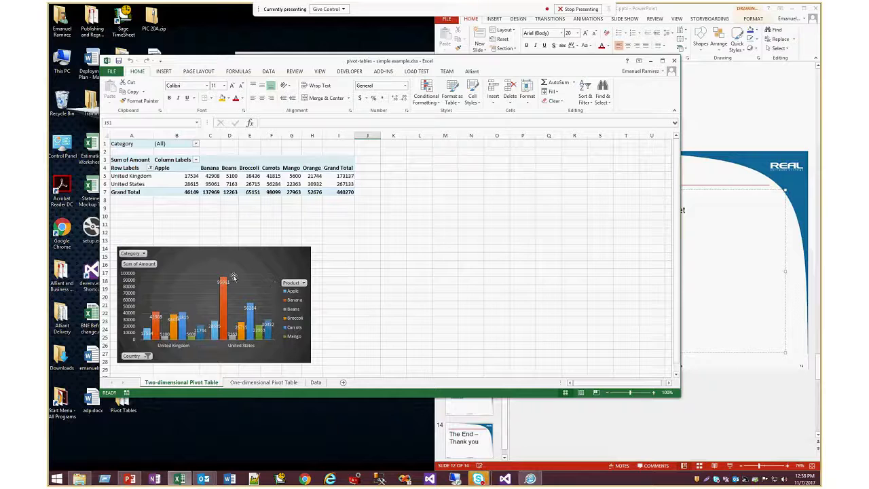
pyautogui.click(171, 168)
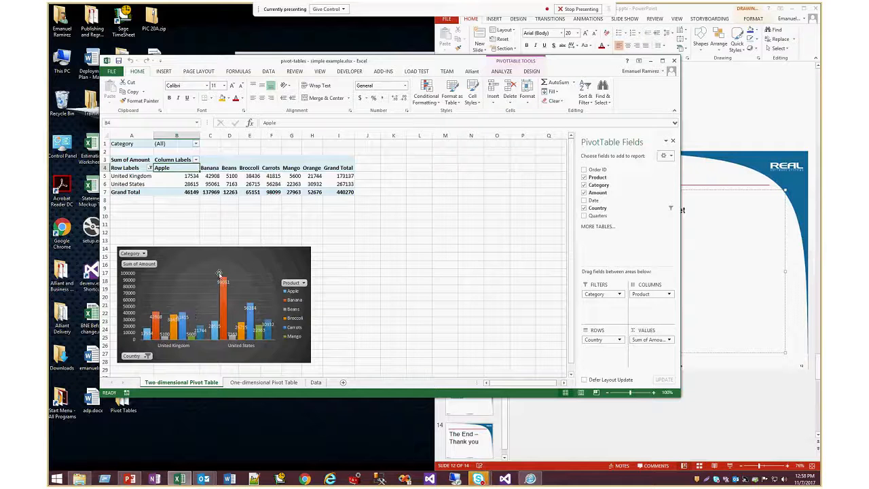
pyautogui.moveTo(225, 281)
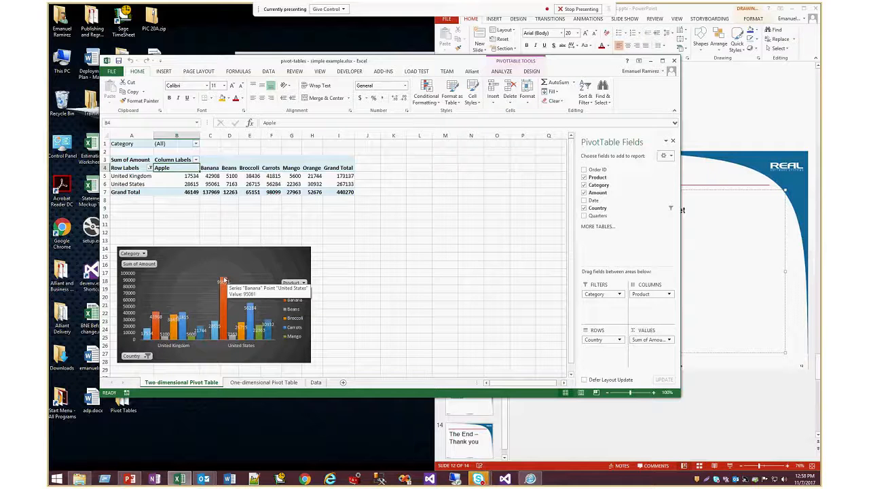
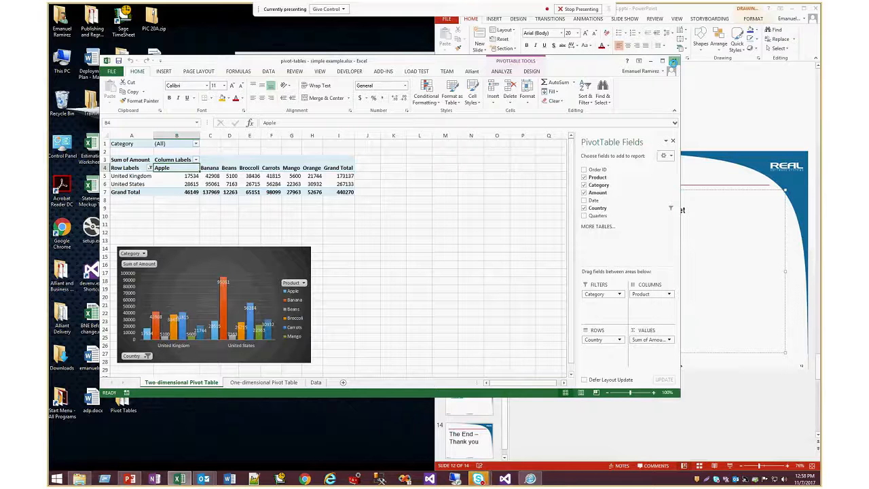
pyautogui.click(673, 60)
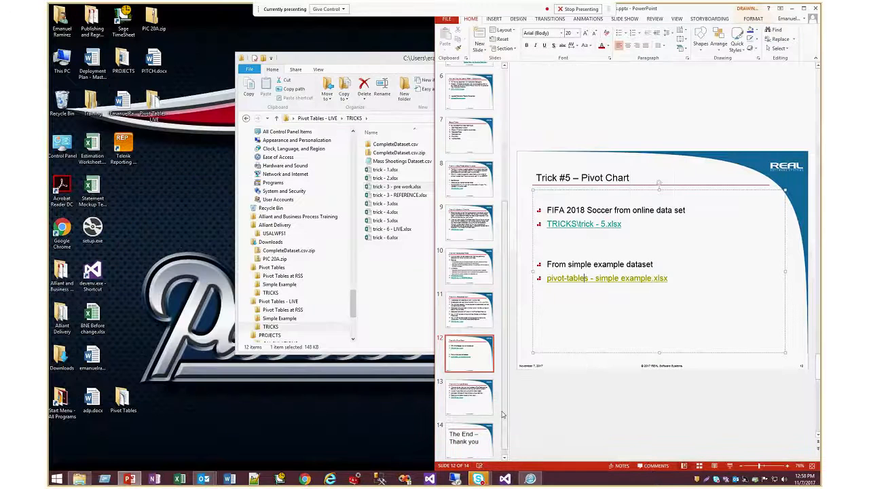
# Return to the Trick #5 – Pivot Chart slide and reopen pivot-tables - simple example.xlsx from its link.
pyautogui.click(475, 399)
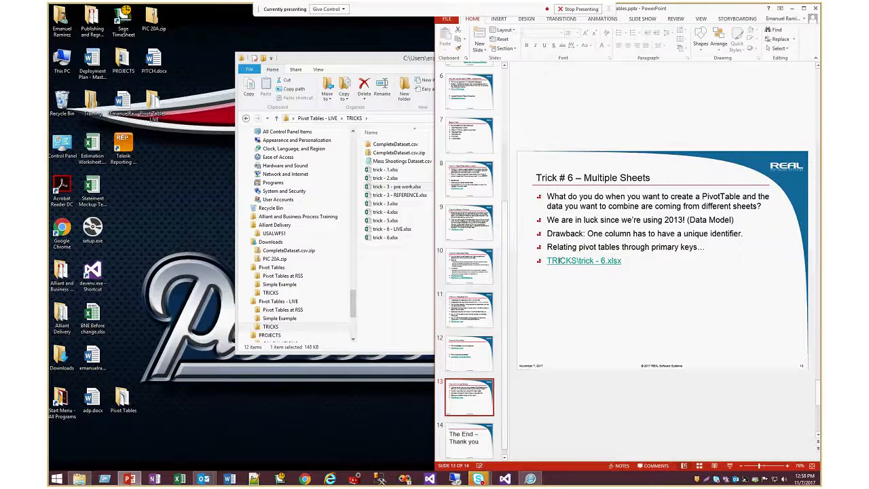
pyautogui.click(494, 357)
pyautogui.rightClick(569, 280)
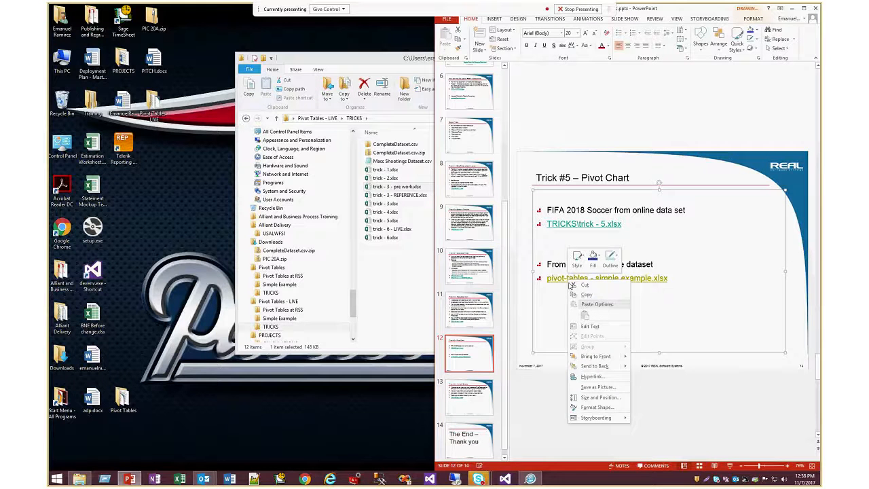
pyautogui.click(552, 345)
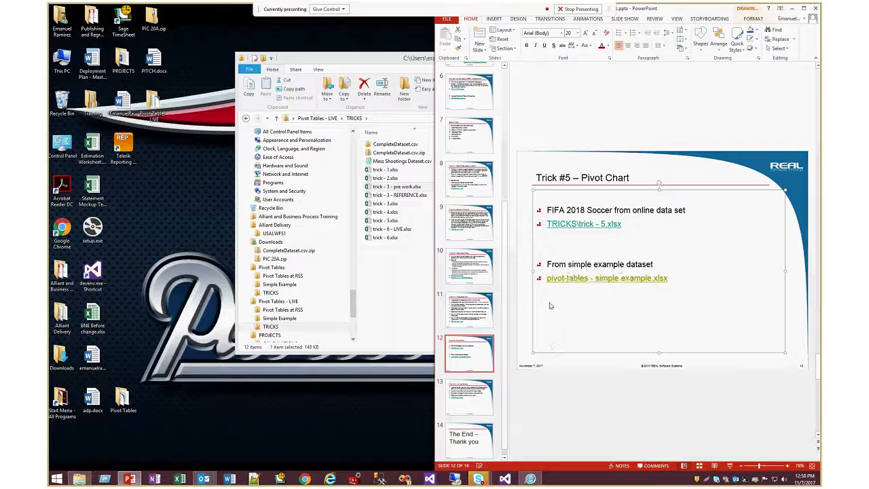
pyautogui.rightClick(566, 279)
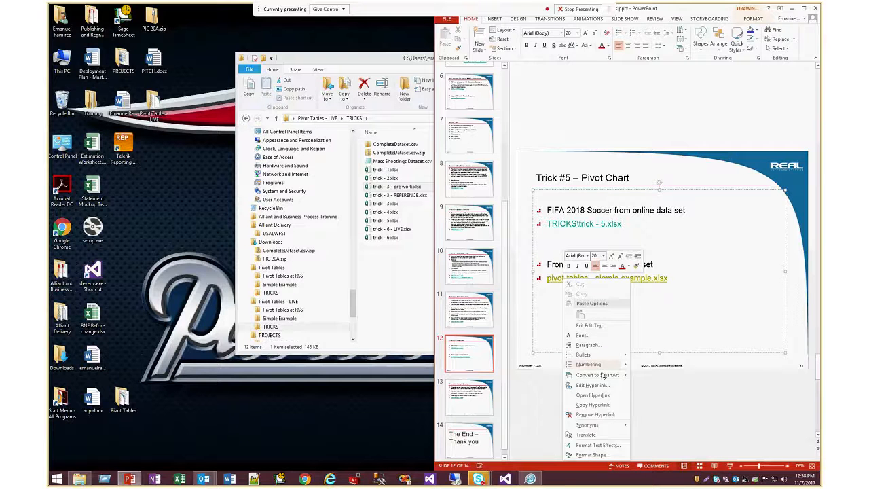
pyautogui.click(593, 394)
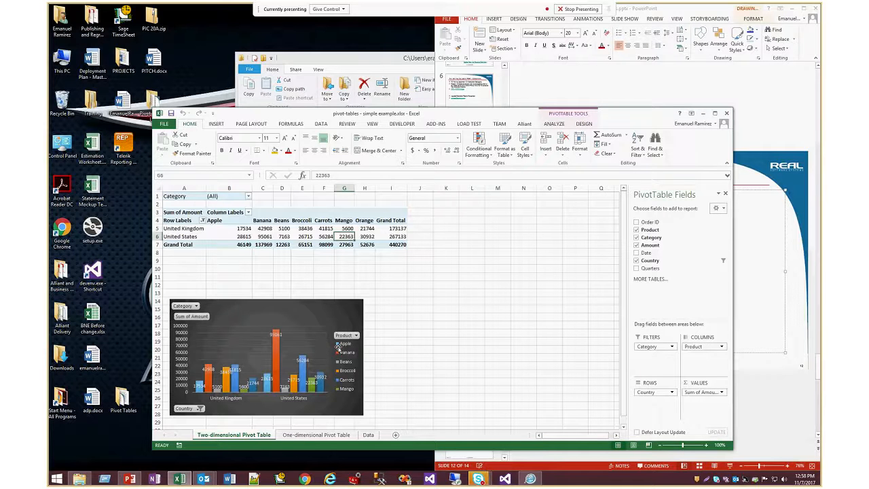
# Preview the line, pie, area and combo PivotChart types for the One-dimensional Pivot Table without inserting a chart.
pyautogui.click(300, 433)
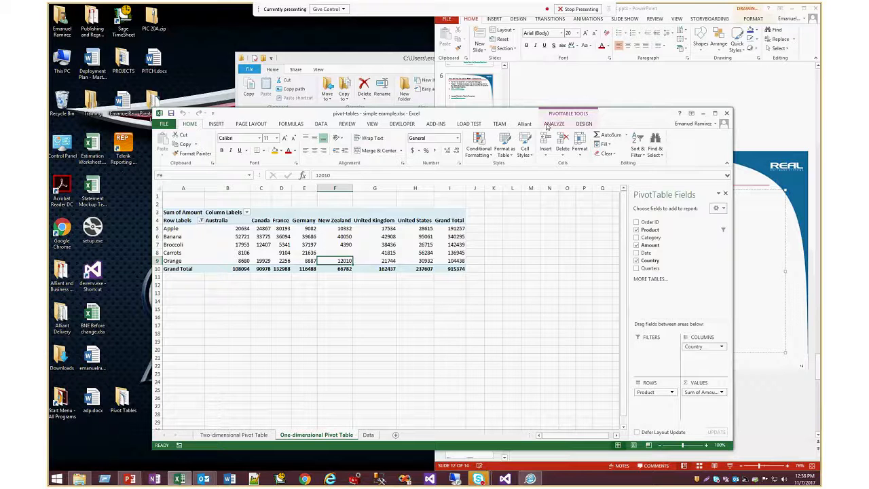
pyautogui.click(547, 125)
pyautogui.click(611, 151)
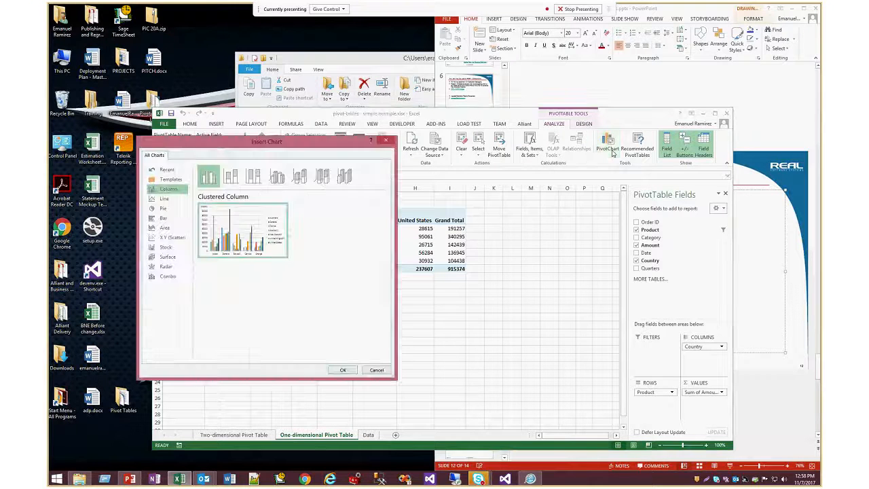
pyautogui.click(157, 198)
pyautogui.click(156, 208)
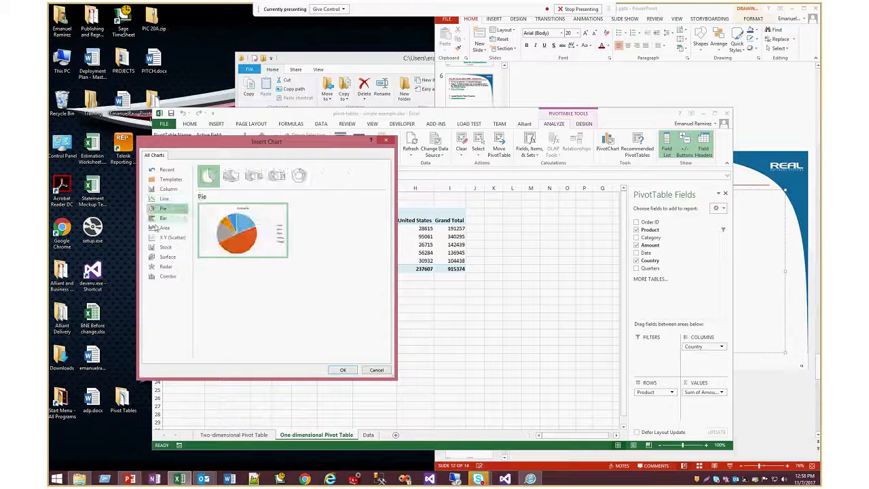
pyautogui.click(157, 227)
pyautogui.click(156, 275)
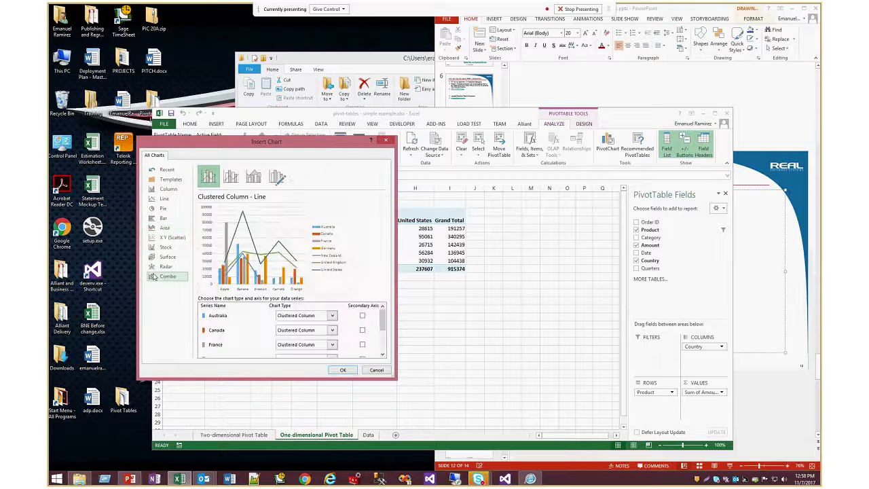
pyautogui.click(375, 370)
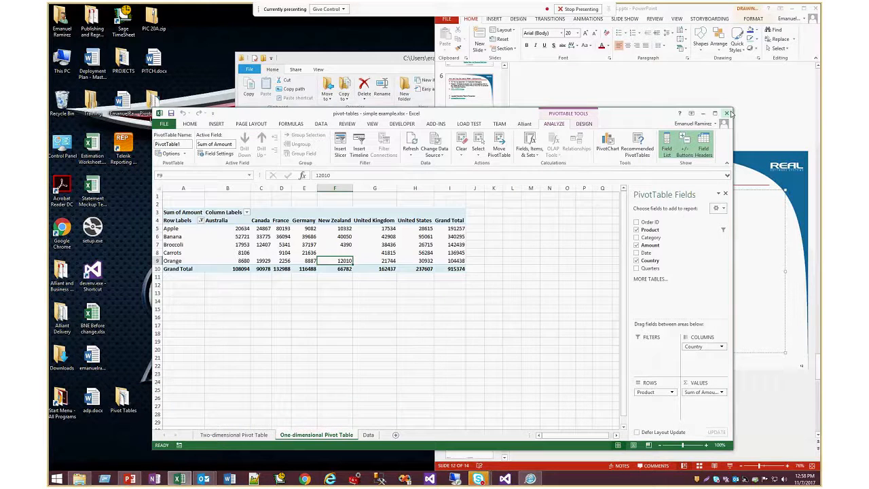
# Close the simple example workbook and open trick - 6.xlsx from the Trick # 6 – Multiple Sheets slide.
pyautogui.click(727, 114)
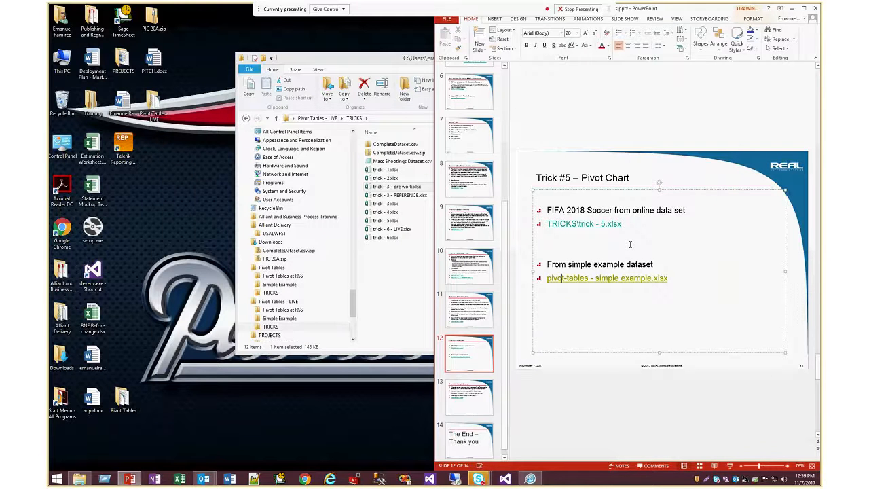
pyautogui.click(469, 407)
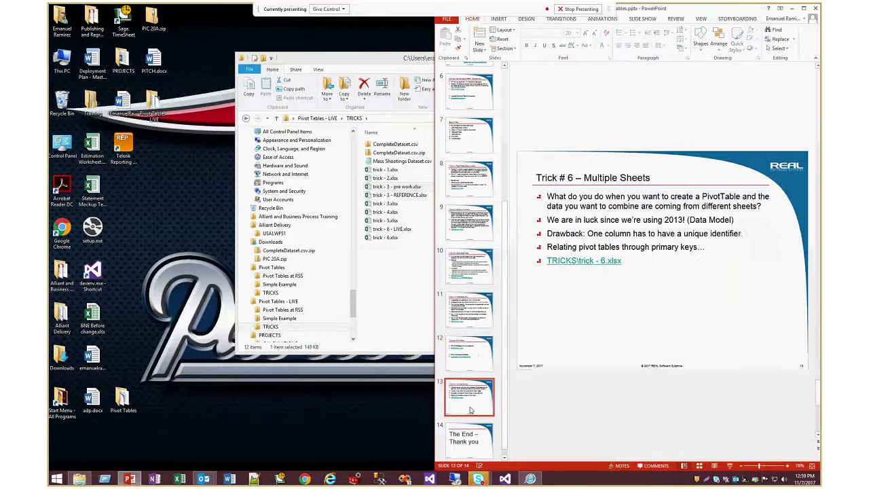
pyautogui.rightClick(568, 259)
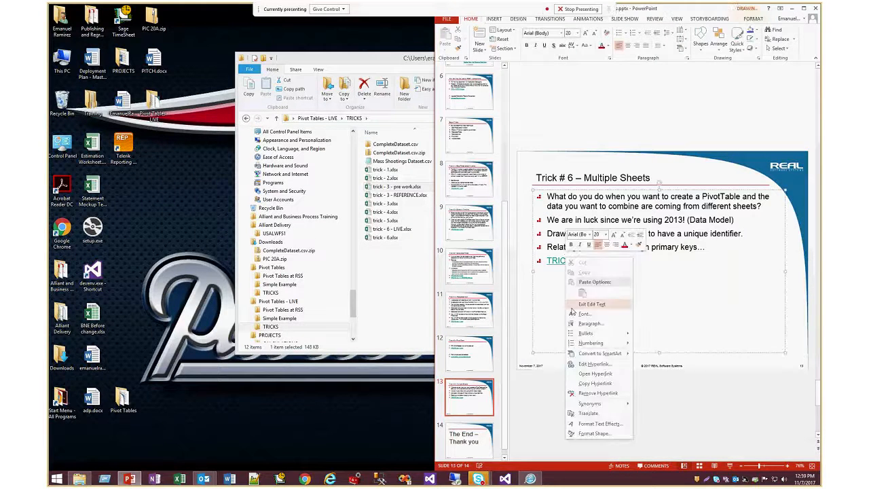
pyautogui.click(576, 374)
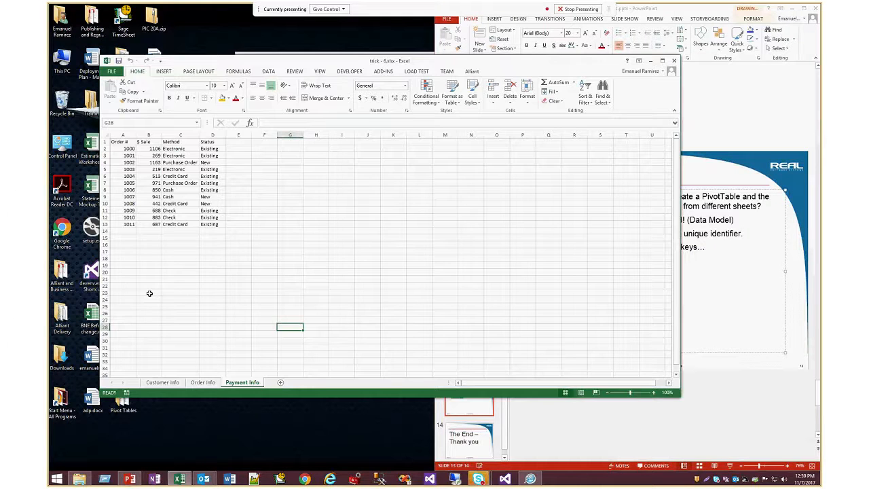
# Examine the Customer Info, Order Info and Payment Info sheets for the Order # column they share.
pyautogui.click(163, 383)
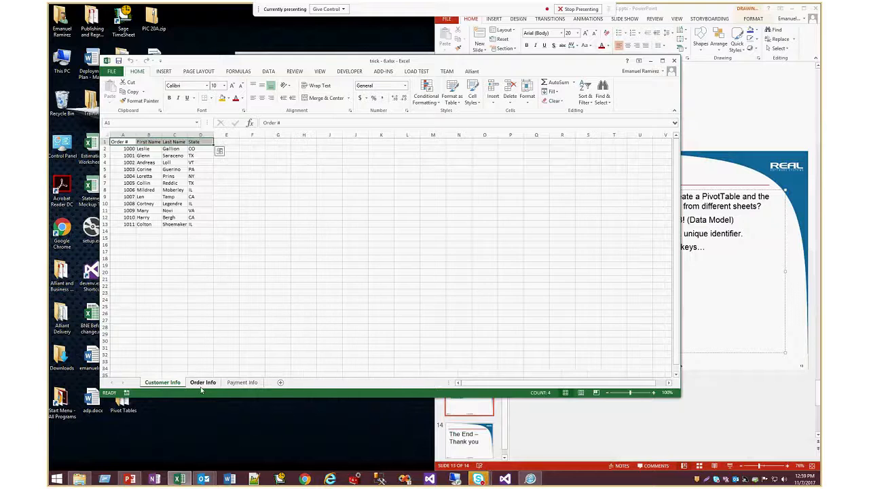
pyautogui.click(202, 383)
pyautogui.click(239, 383)
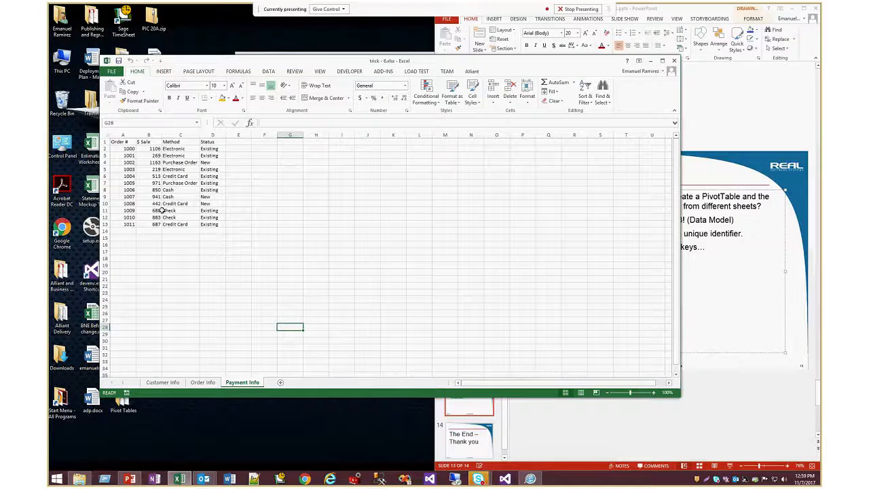
pyautogui.moveTo(127, 149); pyautogui.dragTo(127, 224)
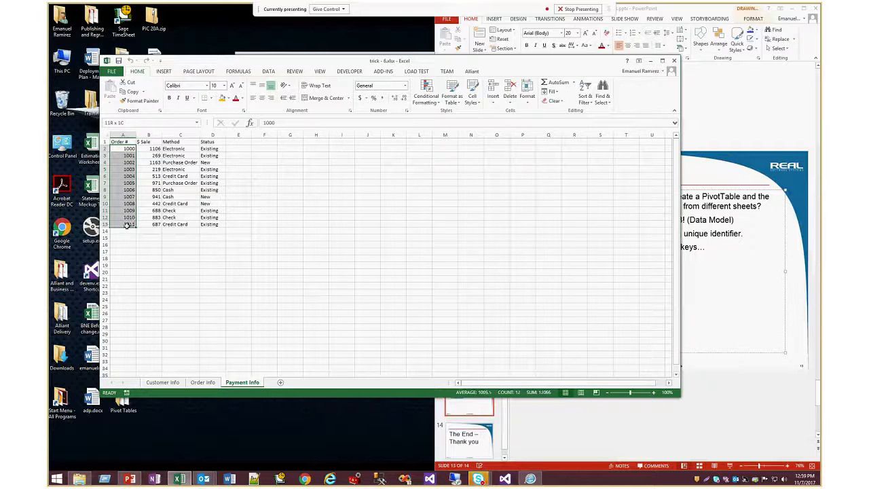
pyautogui.click(202, 383)
pyautogui.write('Order #\tMonth\tProduct\tRegular/Organic')
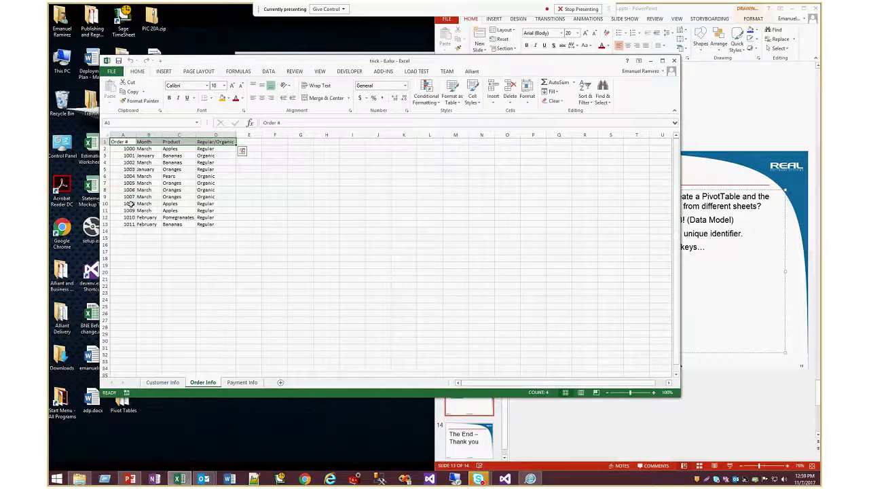
pyautogui.click(162, 382)
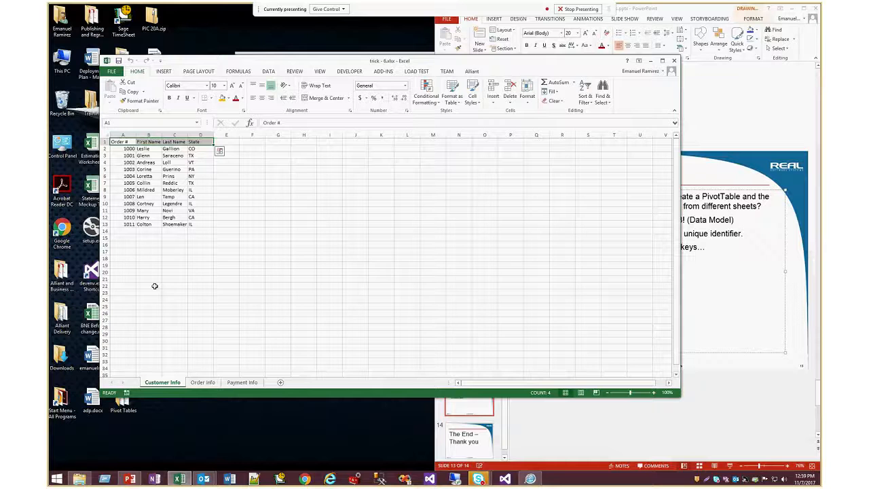
# Convert the Customer Info range A1:D13 into a renamed table with headers and switch to the Order Info sheet.
pyautogui.click(133, 155)
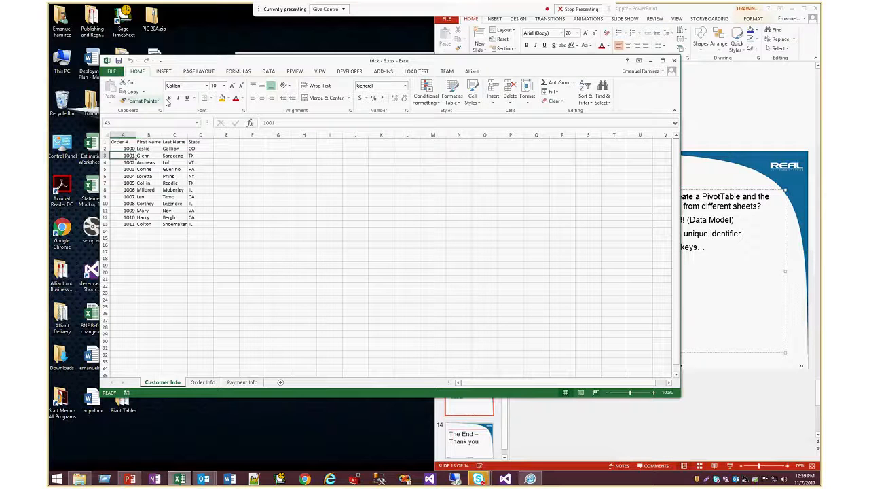
pyautogui.click(163, 71)
pyautogui.click(169, 91)
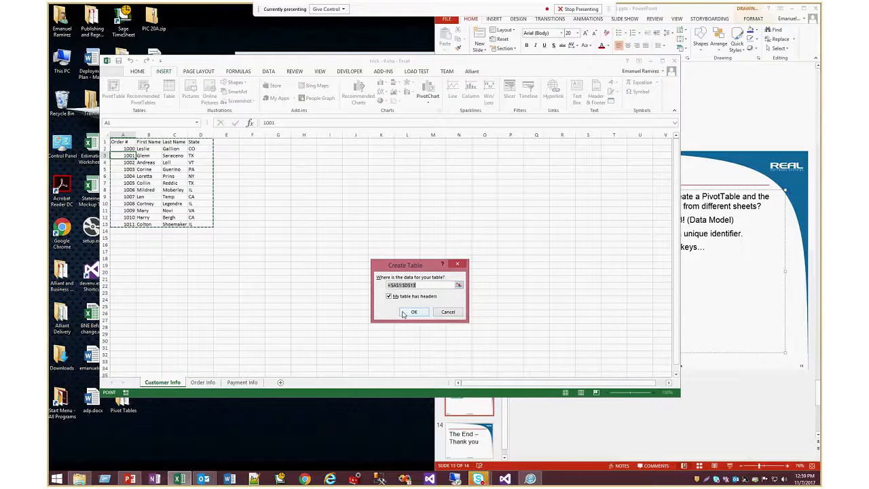
pyautogui.click(411, 312)
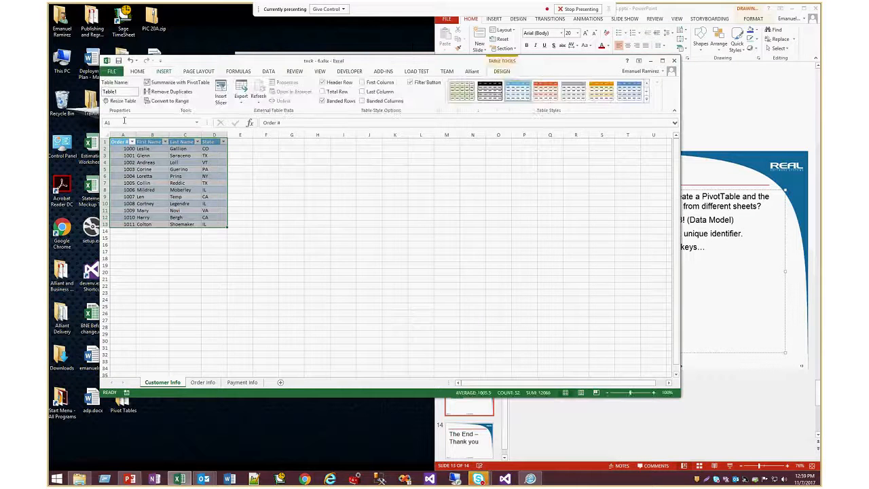
pyautogui.doubleClick(116, 92)
pyautogui.write('cu')
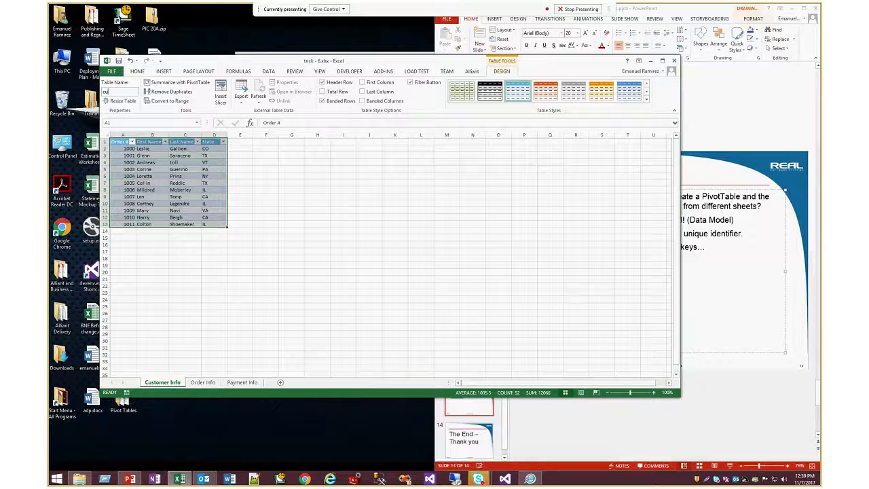
pyautogui.click(202, 382)
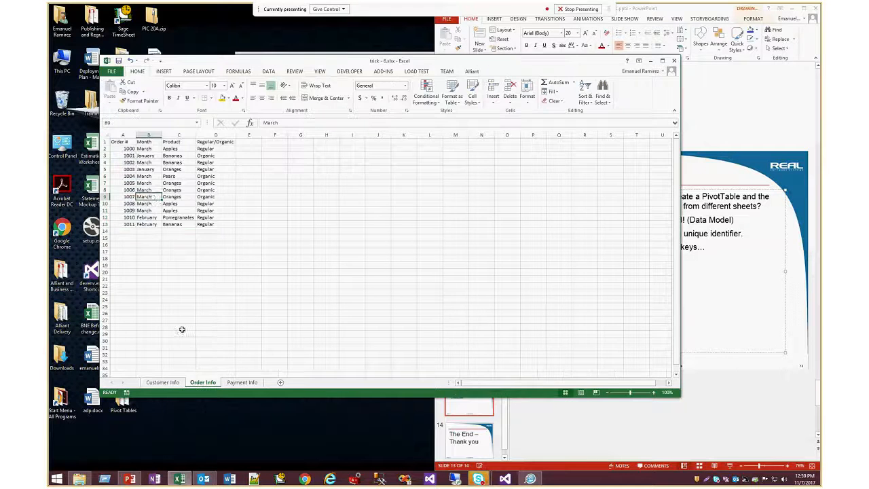
pyautogui.click(166, 72)
pyautogui.click(113, 89)
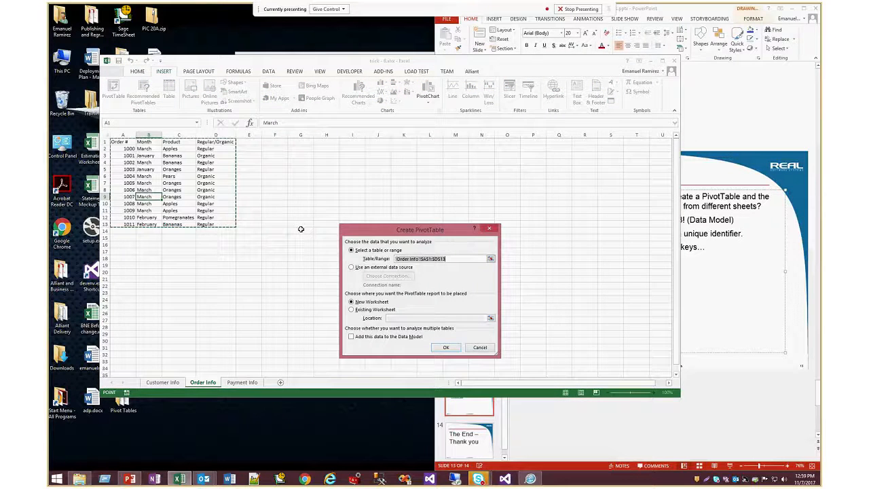
pyautogui.click(471, 349)
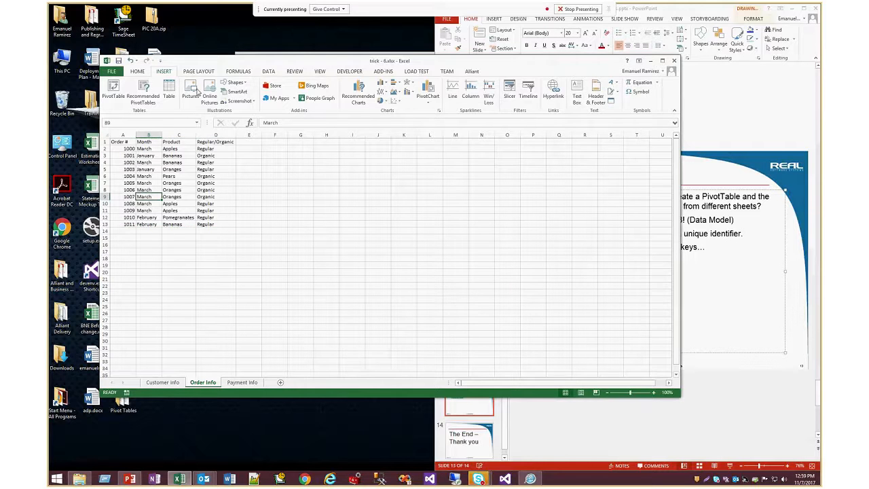
# Convert the Order Info range A1:D13 into a table with headers and name it order.
pyautogui.click(171, 88)
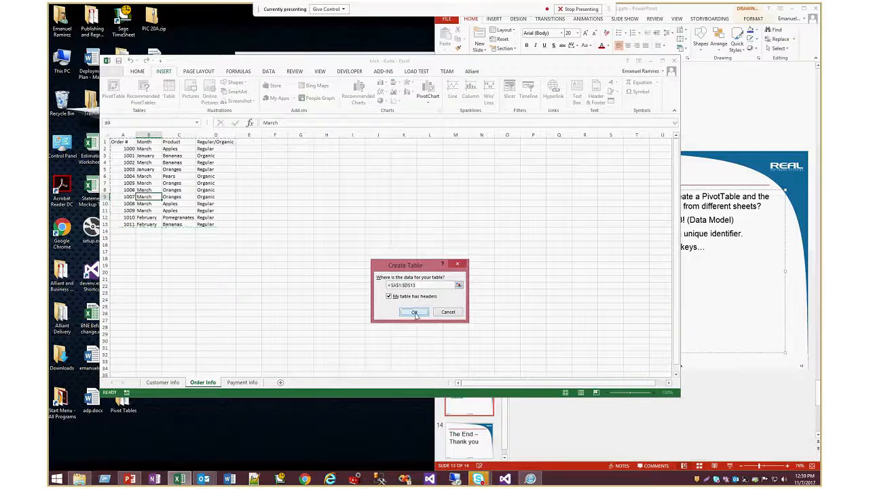
pyautogui.click(413, 312)
pyautogui.click(127, 93)
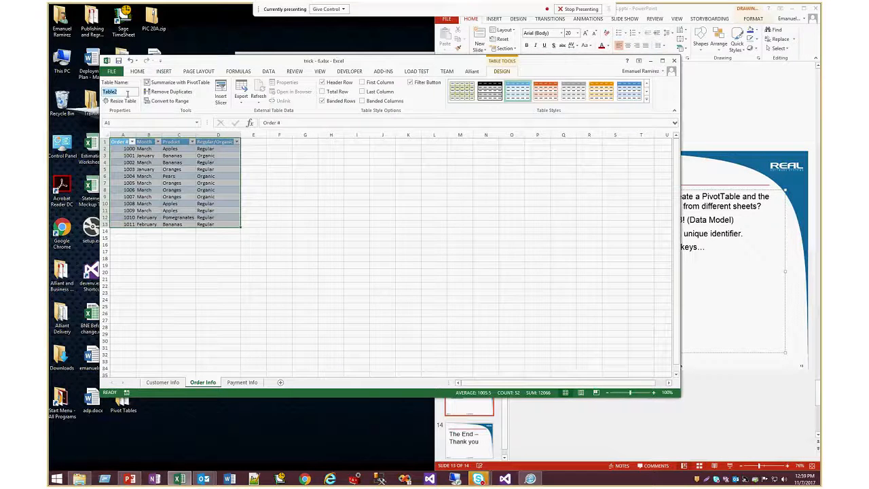
pyautogui.write('order')
# Convert the data range on the Payment Info sheet into a table with headers and name it pmnt.
pyautogui.click(243, 383)
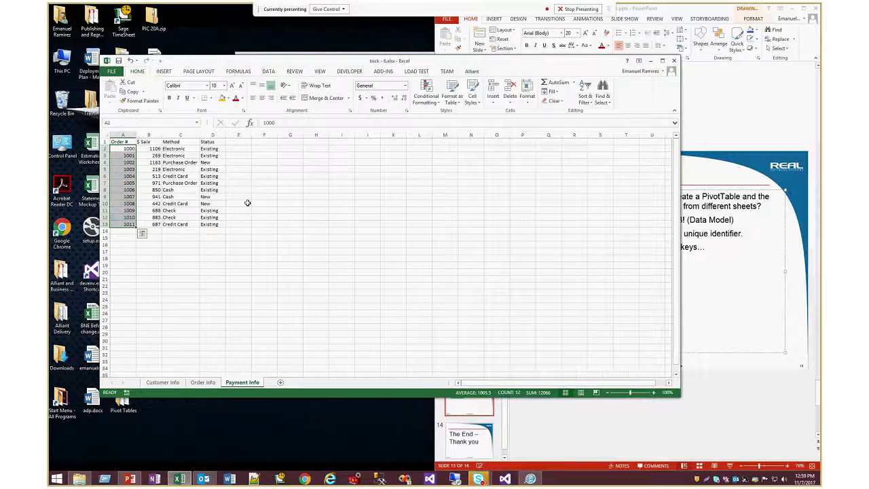
pyautogui.click(202, 196)
pyautogui.click(164, 72)
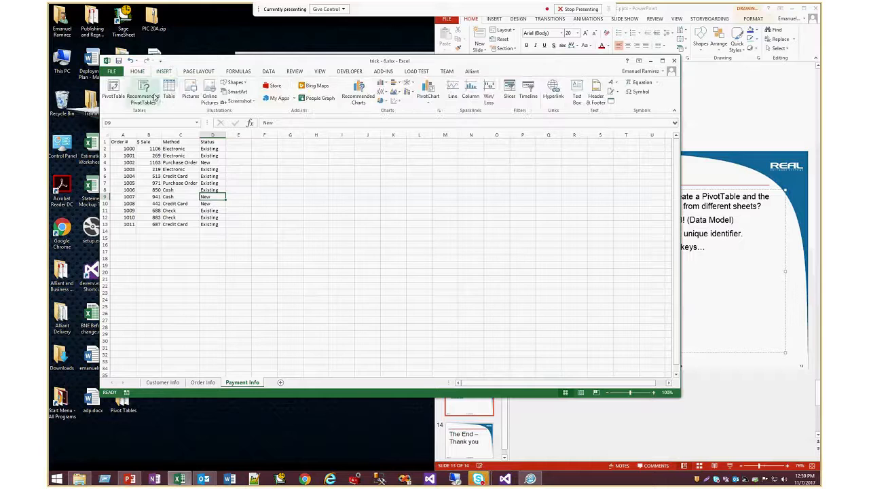
pyautogui.click(169, 95)
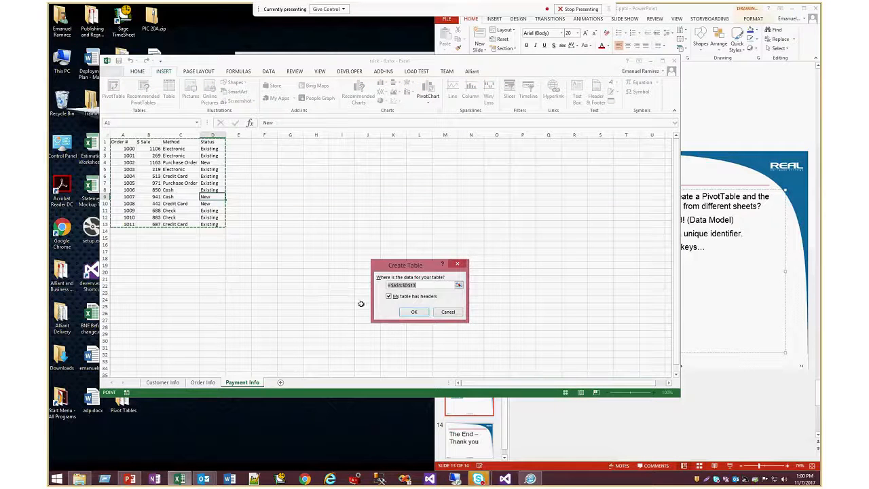
pyautogui.press('Return')
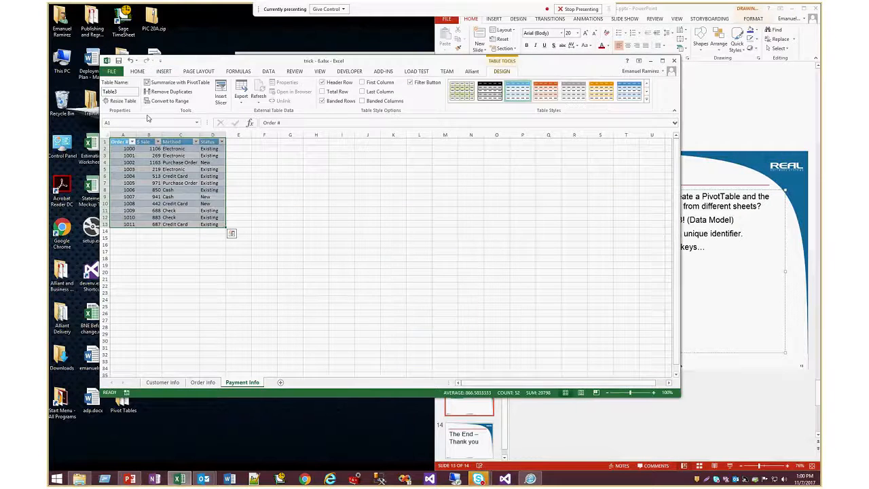
pyautogui.click(120, 91)
pyautogui.write('pmnt')
# Insert a PivotTable from the pmnt table on a new worksheet, adding its data to the Data Model.
pyautogui.click(150, 169)
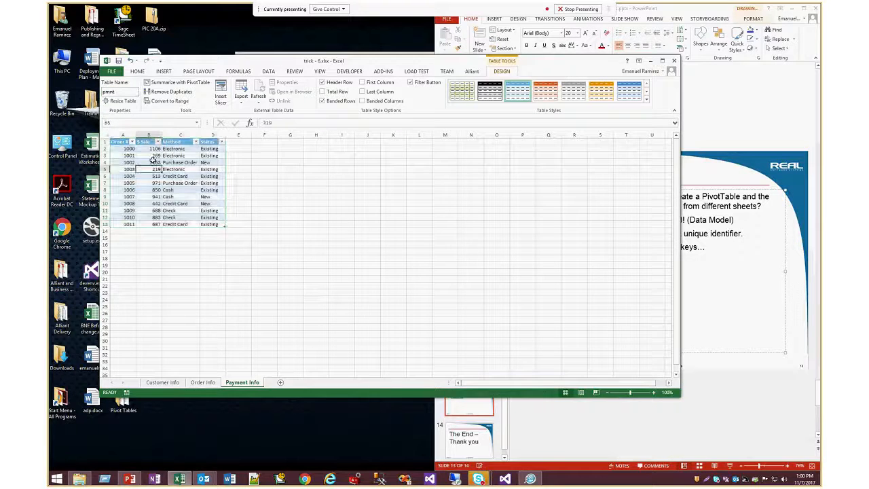
pyautogui.click(164, 71)
pyautogui.click(112, 88)
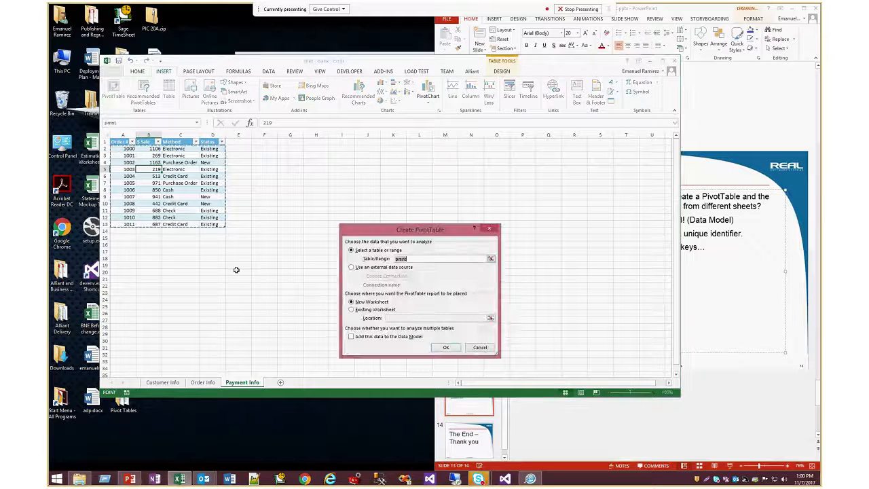
pyautogui.click(351, 337)
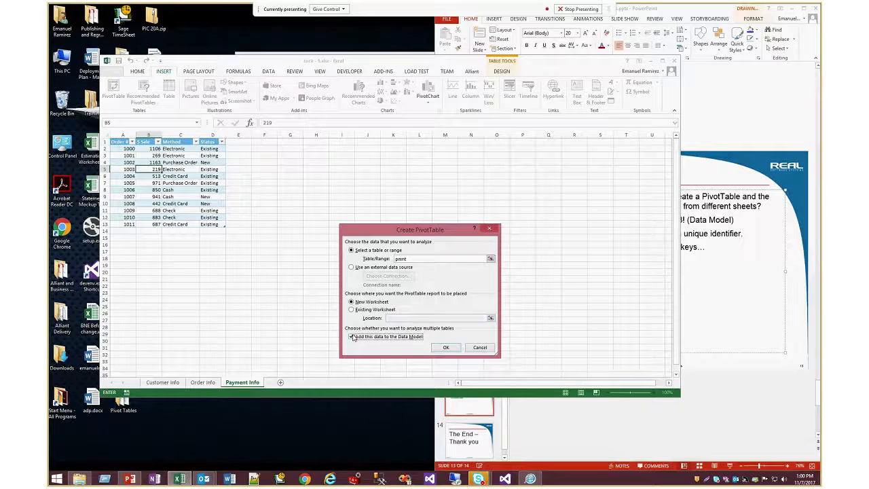
pyautogui.click(444, 347)
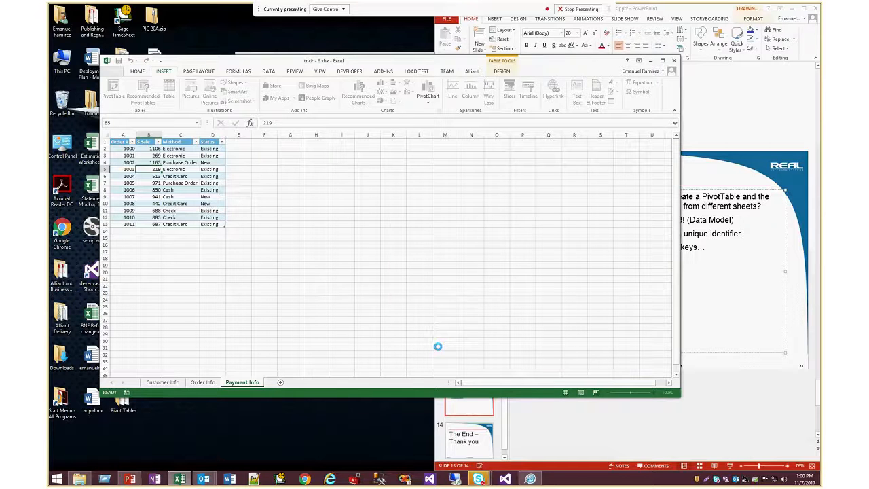
pyautogui.click(152, 192)
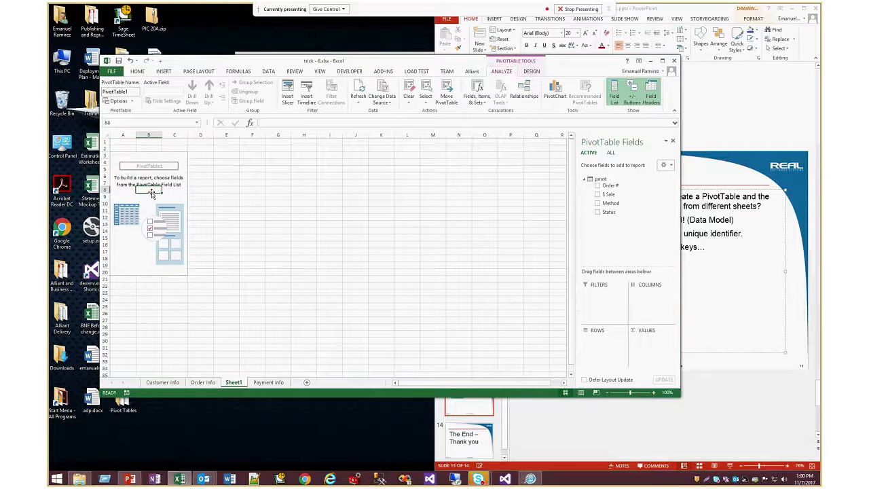
# List all workbook tables among the PivotTable fields and expand customer, order and pmnt.
pyautogui.click(611, 154)
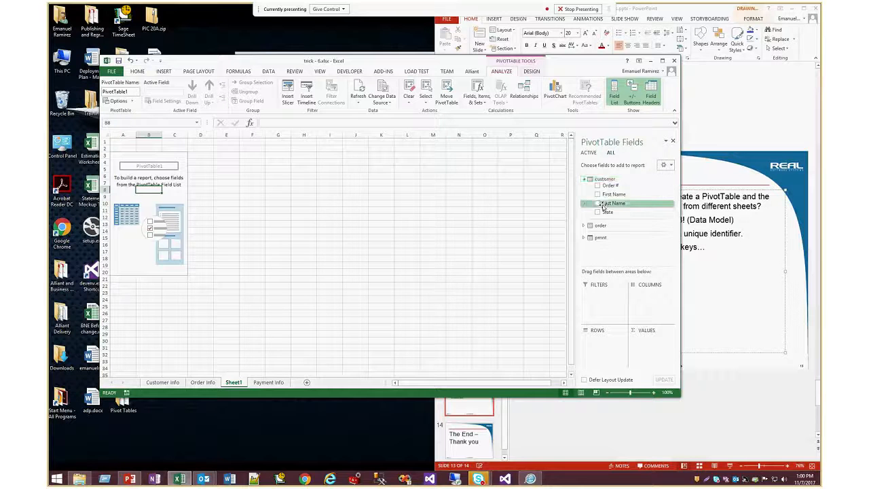
pyautogui.click(598, 226)
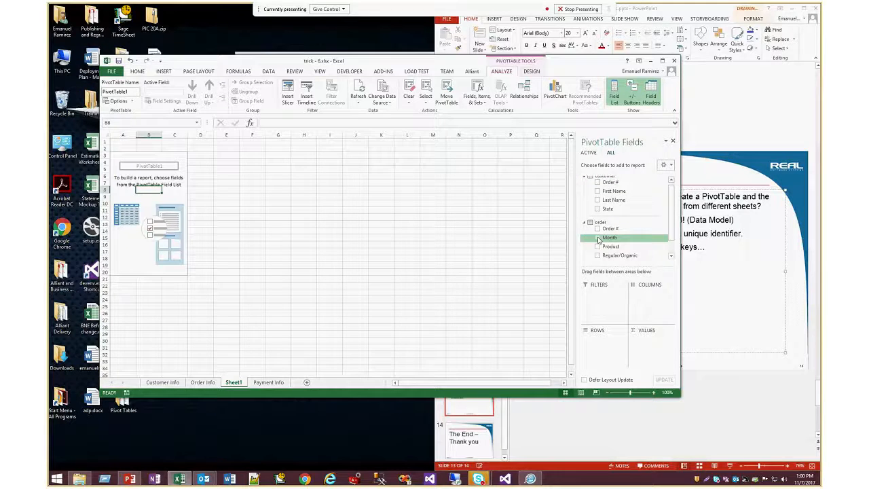
pyautogui.scroll(-1, 598, 240)
pyautogui.click(597, 251)
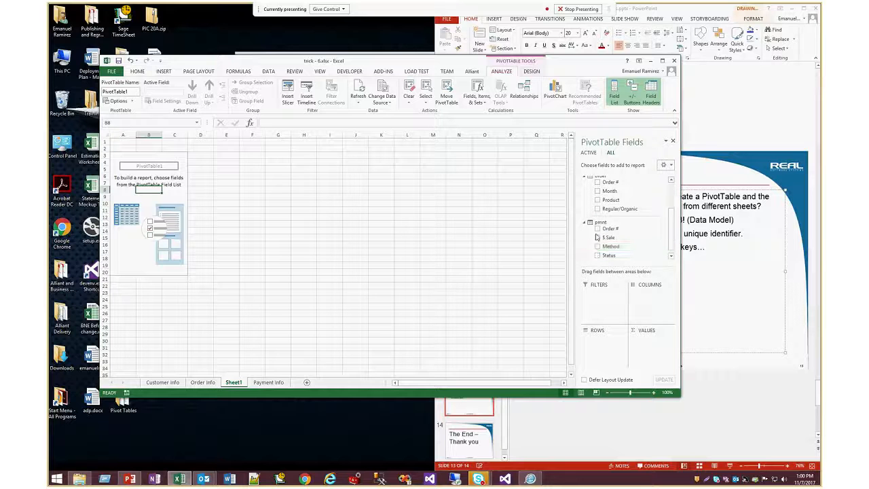
# Add $ Sale from the pmnt table as summed values and its Order # as row labels.
pyautogui.click(598, 238)
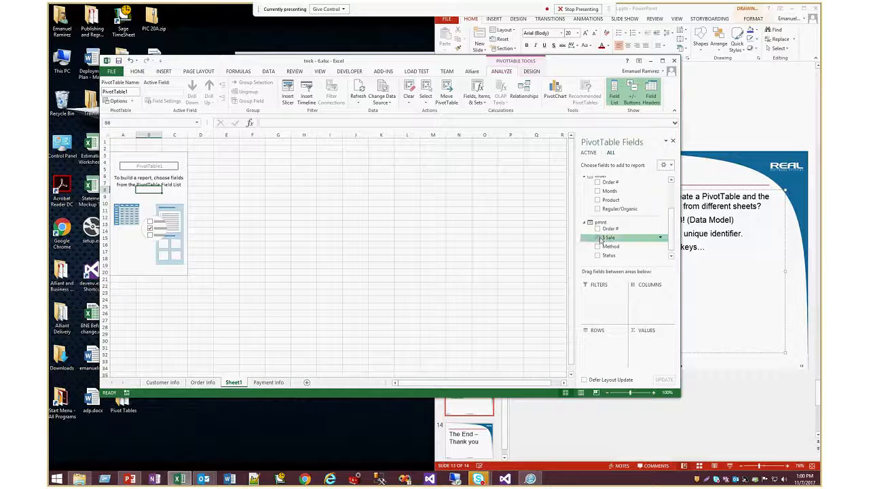
pyautogui.click(598, 228)
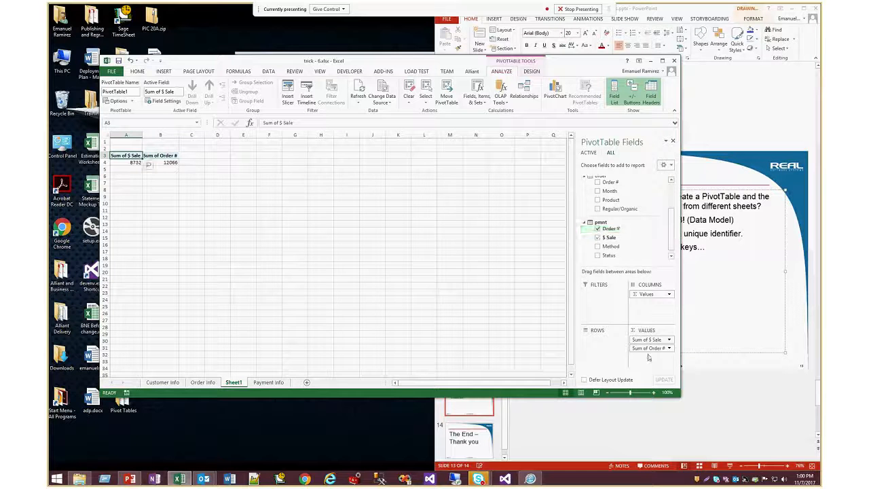
pyautogui.moveTo(650, 348); pyautogui.dragTo(608, 341)
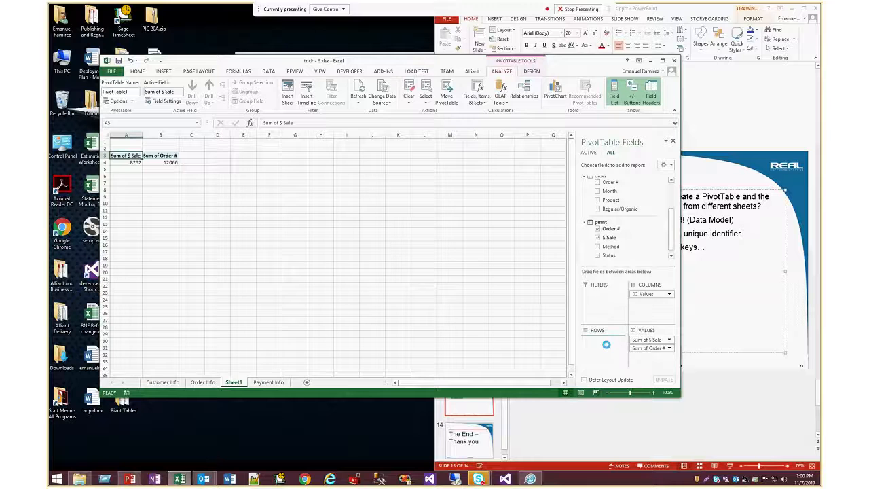
# Try adding Month from the unrelated order table beneath Order # in the rows, and dismiss the relationship notice.
pyautogui.scroll(1, 592, 224)
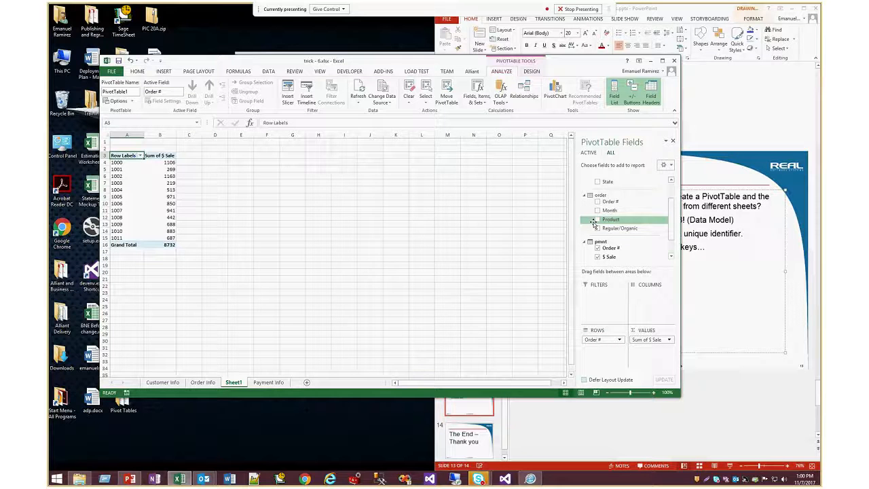
pyautogui.click(598, 211)
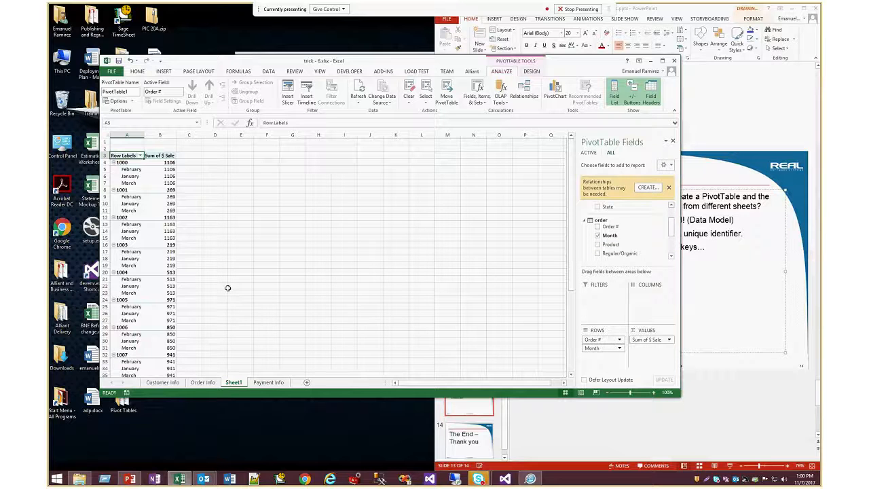
pyautogui.click(167, 198)
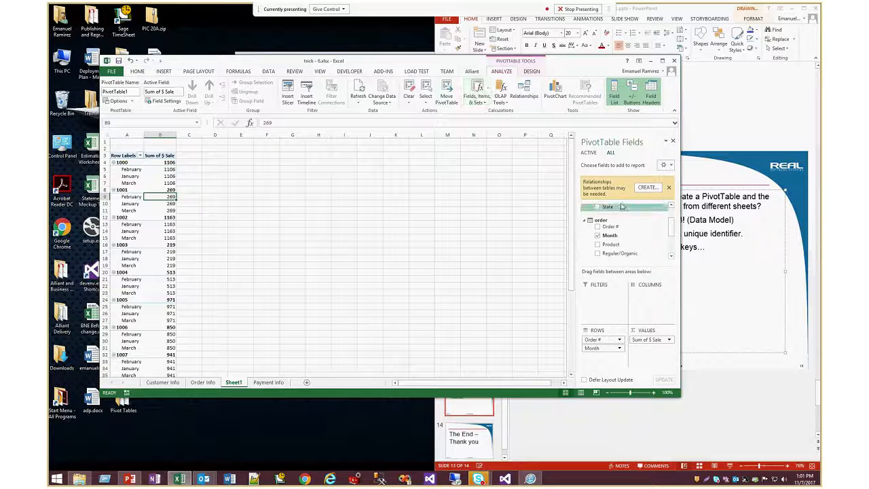
pyautogui.click(668, 188)
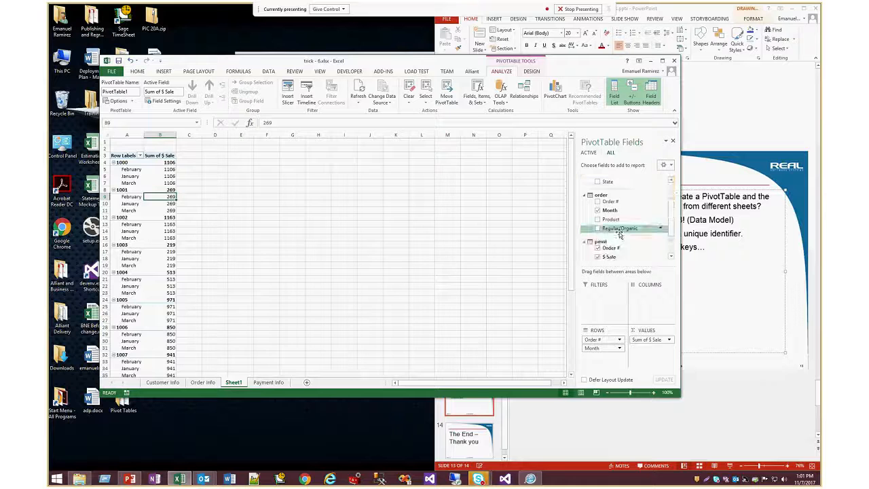
# Clear the order table's Month and the pmnt table's Order # and $ Sale from the PivotTable.
pyautogui.click(598, 210)
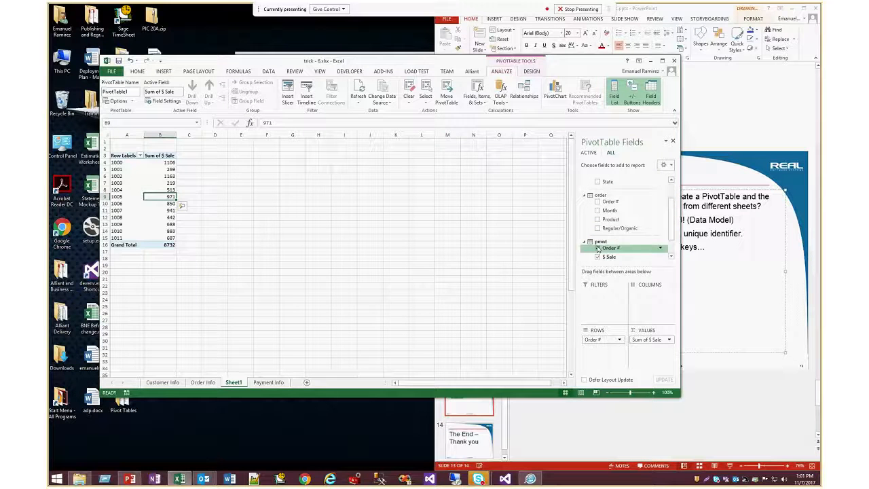
pyautogui.click(597, 248)
pyautogui.click(597, 257)
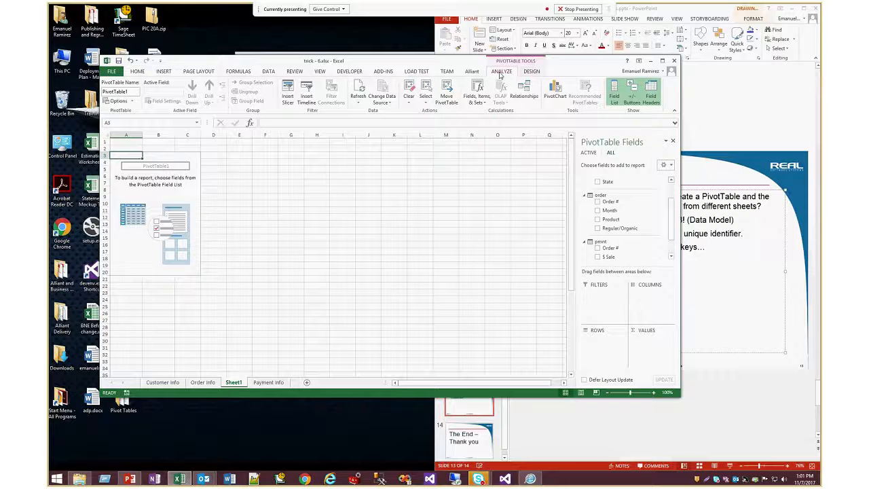
# Create a relationship from the pmnt table's Order # column to the order table's Order # column.
pyautogui.click(527, 95)
pyautogui.click(537, 237)
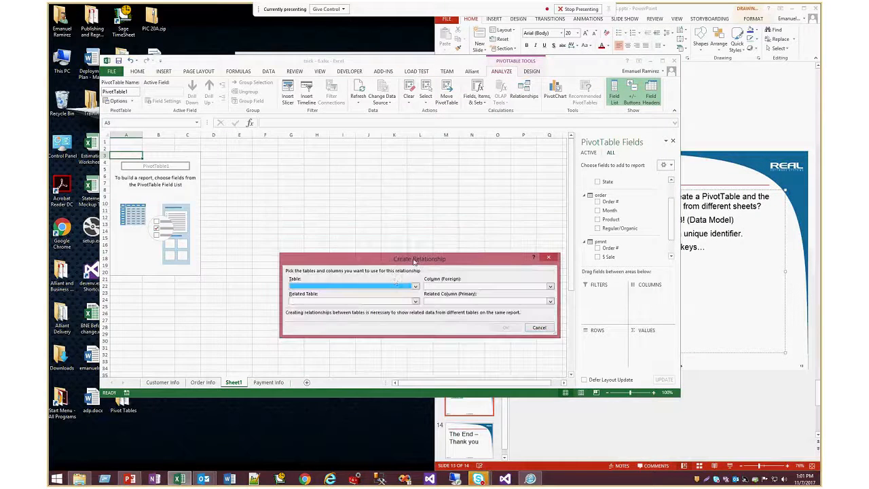
pyautogui.click(391, 286)
pyautogui.click(306, 314)
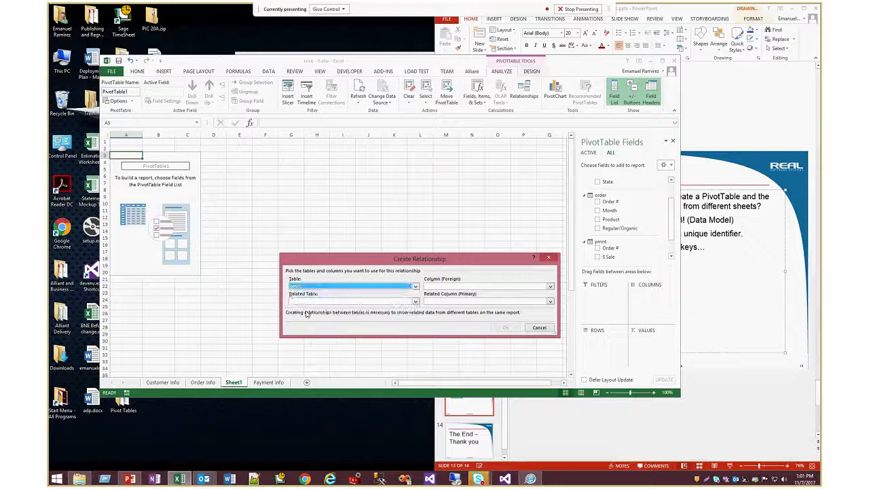
pyautogui.click(460, 286)
pyautogui.click(451, 311)
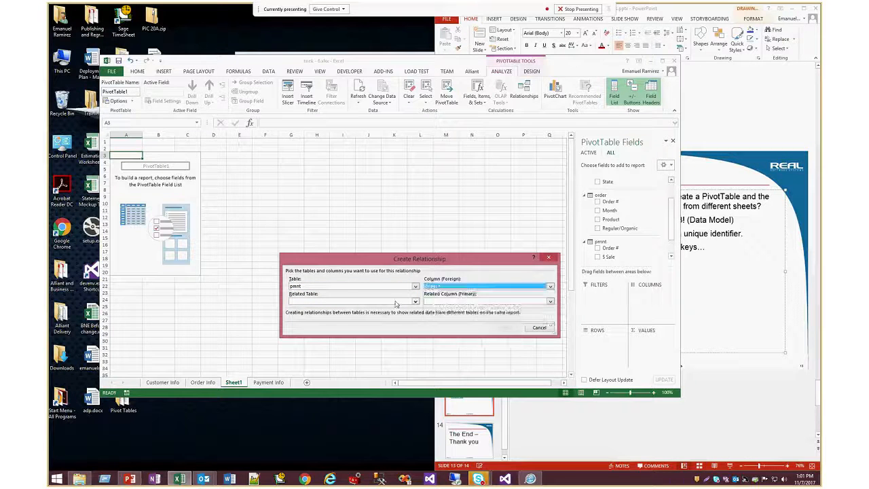
pyautogui.click(396, 303)
pyautogui.click(399, 311)
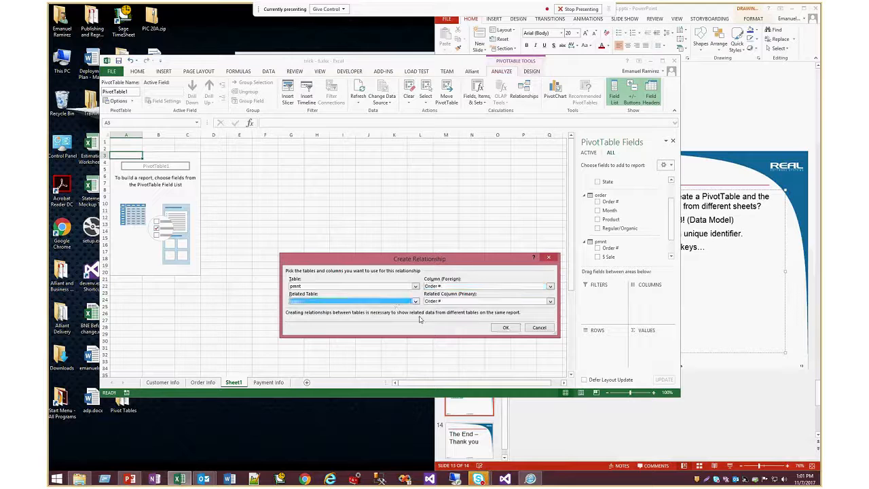
pyautogui.click(506, 328)
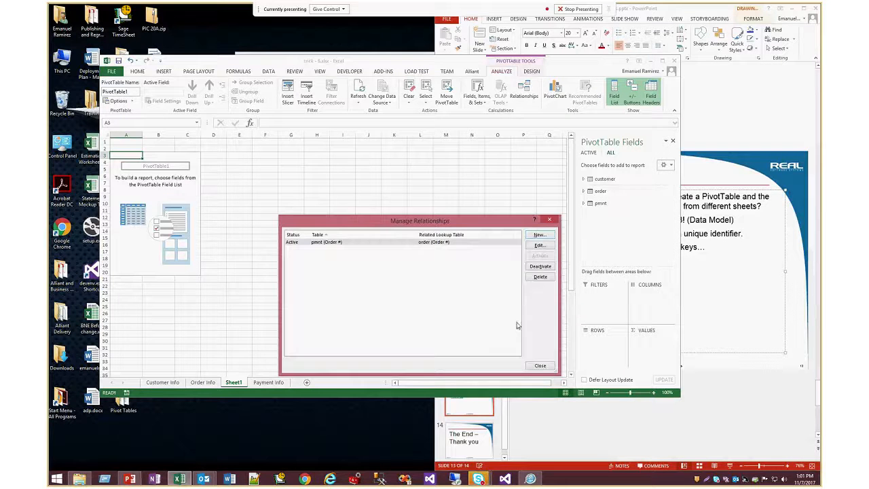
# Create a second relationship linking pmnt's Order # to the customer table's Order #, and close the relationships manager.
pyautogui.click(535, 236)
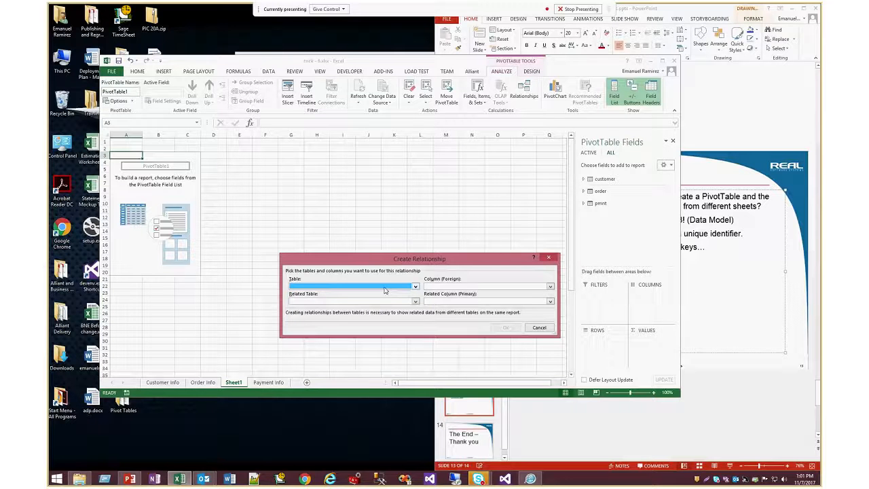
pyautogui.click(500, 286)
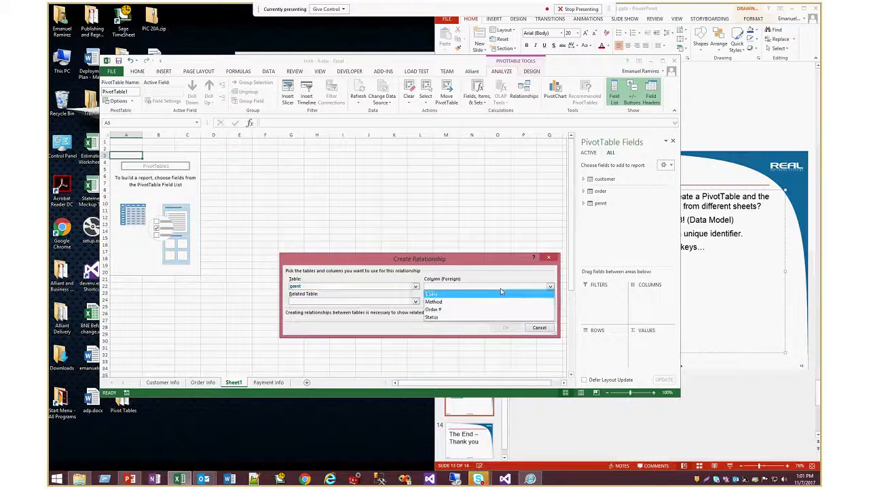
pyautogui.click(451, 309)
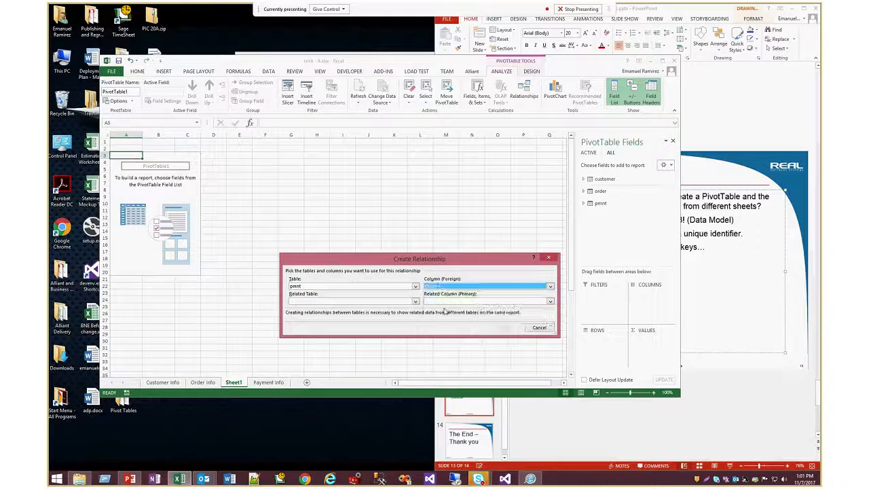
pyautogui.click(361, 302)
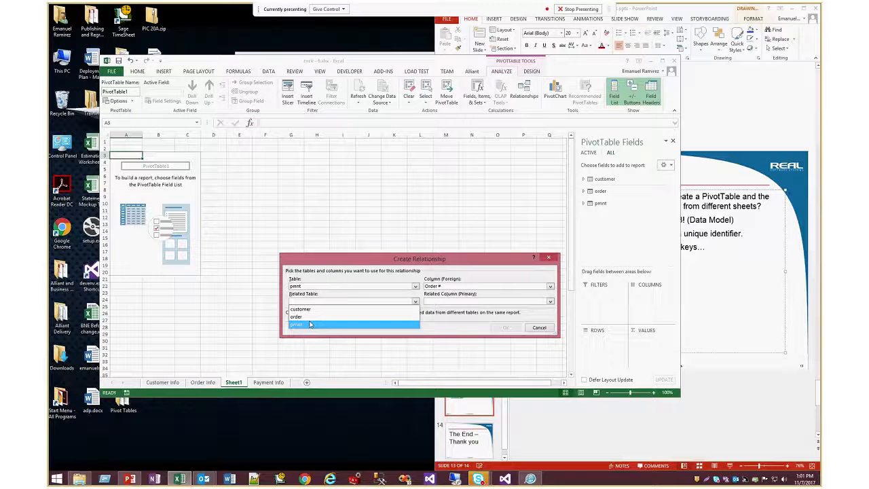
pyautogui.click(301, 308)
pyautogui.click(487, 301)
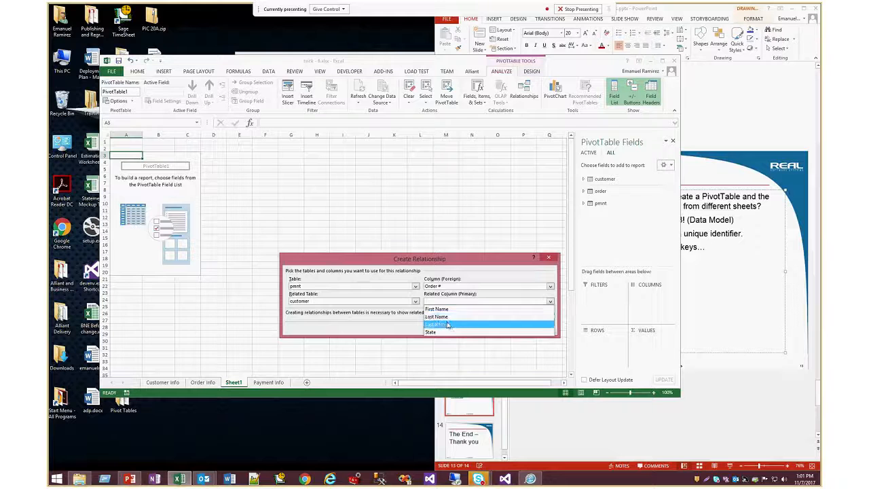
pyautogui.click(447, 325)
pyautogui.click(508, 330)
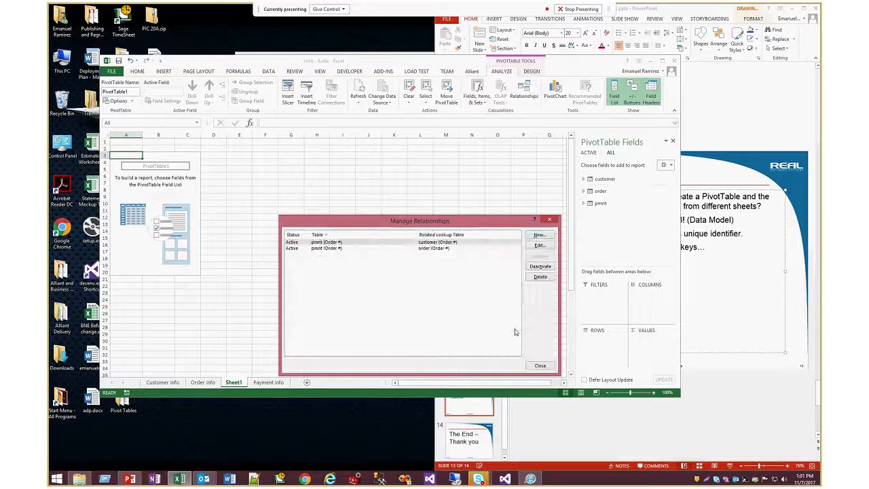
pyautogui.click(540, 366)
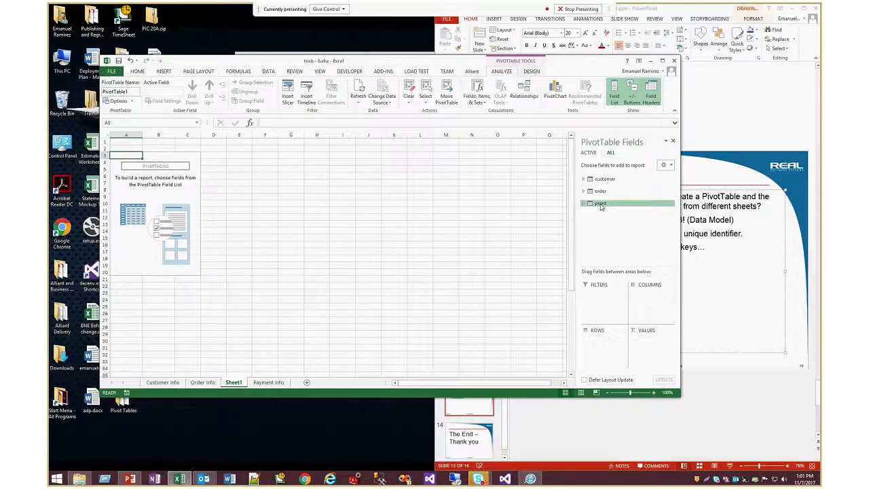
# Add $ Sale from the pmnt table to the PivotTable's values and place that table's Order # in the rows.
pyautogui.click(600, 206)
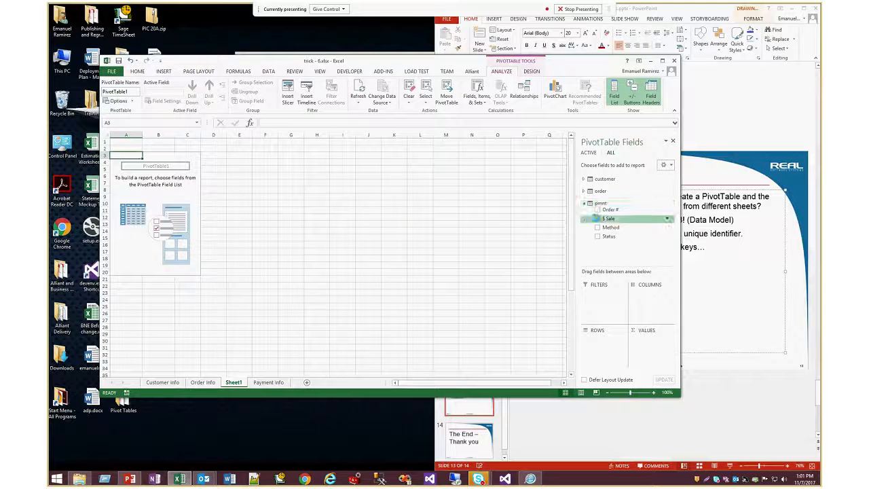
pyautogui.click(597, 218)
pyautogui.click(597, 209)
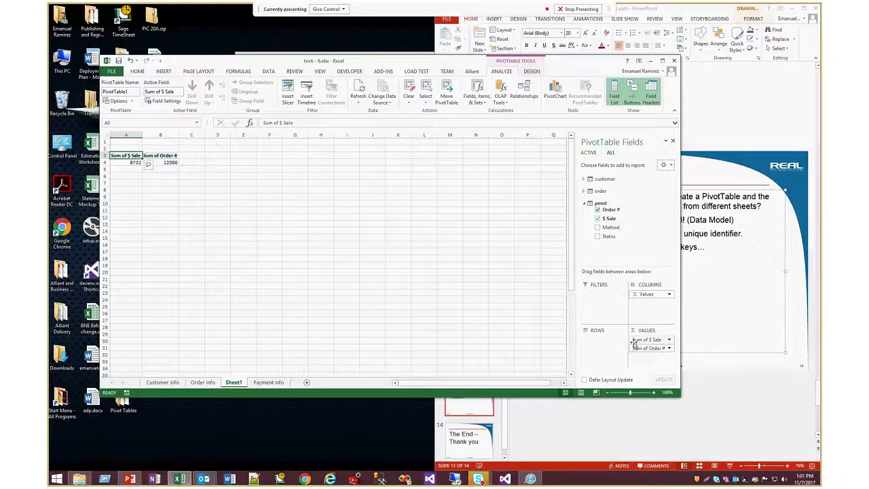
pyautogui.moveTo(637, 351); pyautogui.dragTo(599, 340)
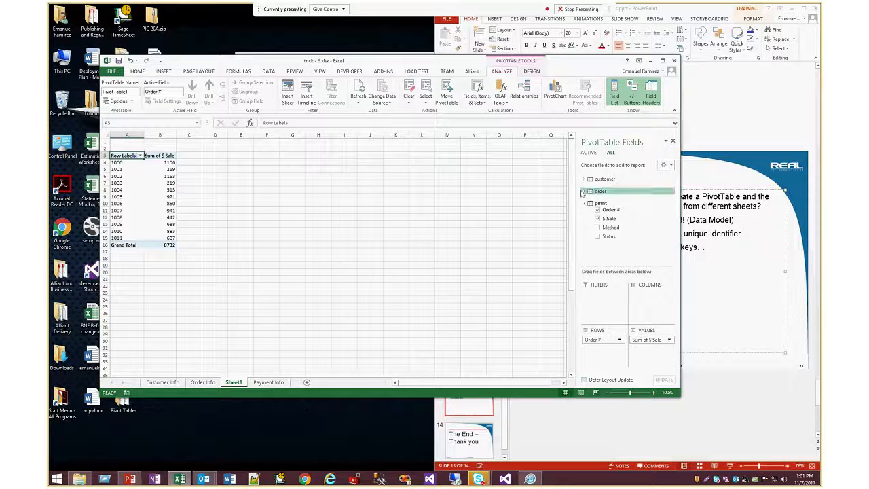
# Add Month from the order table beneath Order # in the PivotTable's rows.
pyautogui.click(583, 192)
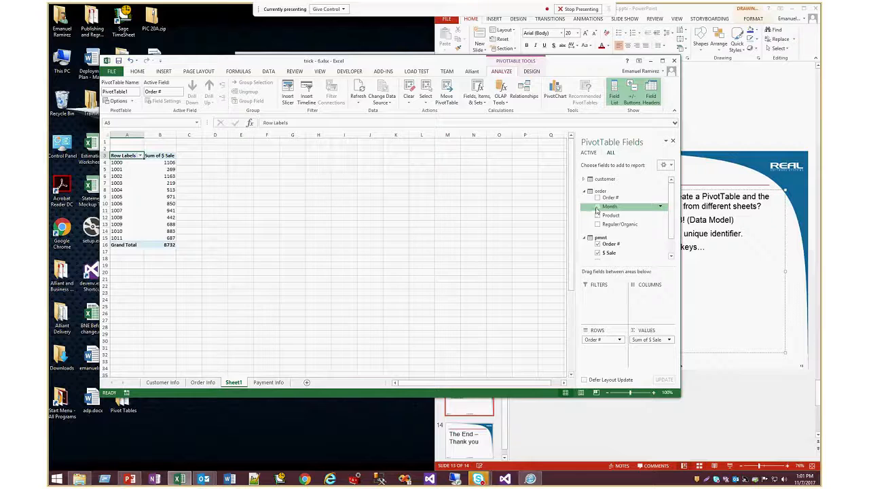
pyautogui.click(598, 206)
pyautogui.click(127, 163)
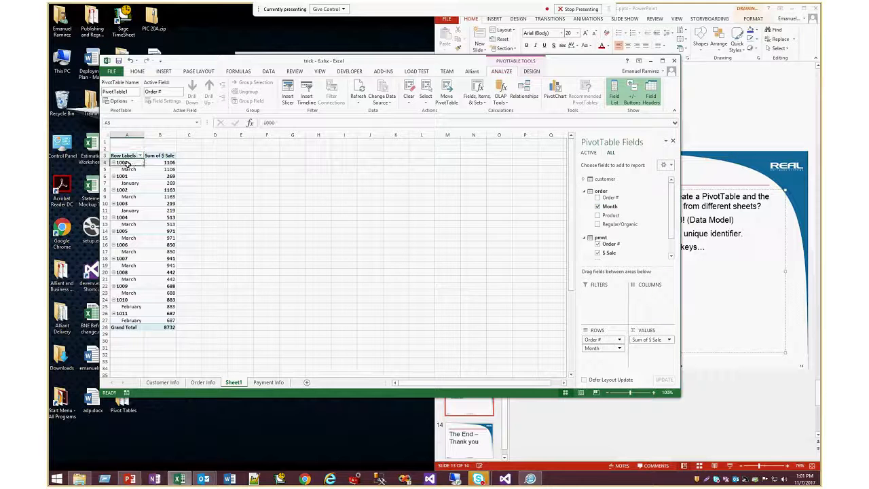
# Check the PivotTable's orders, months and sales against the Customer Info, Order Info and Payment Info sheets.
pyautogui.hotkey('ctrl', 'pageup')
pyautogui.hotkey('ctrl', 'pageup')
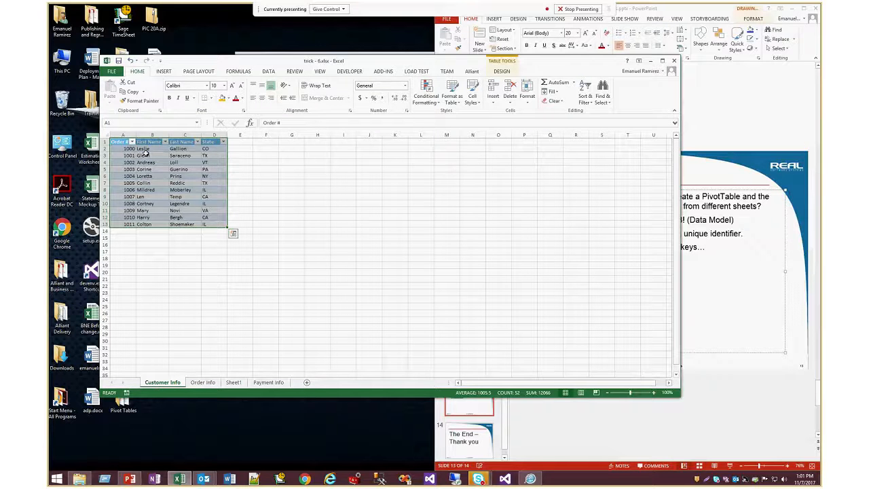
pyautogui.click(198, 383)
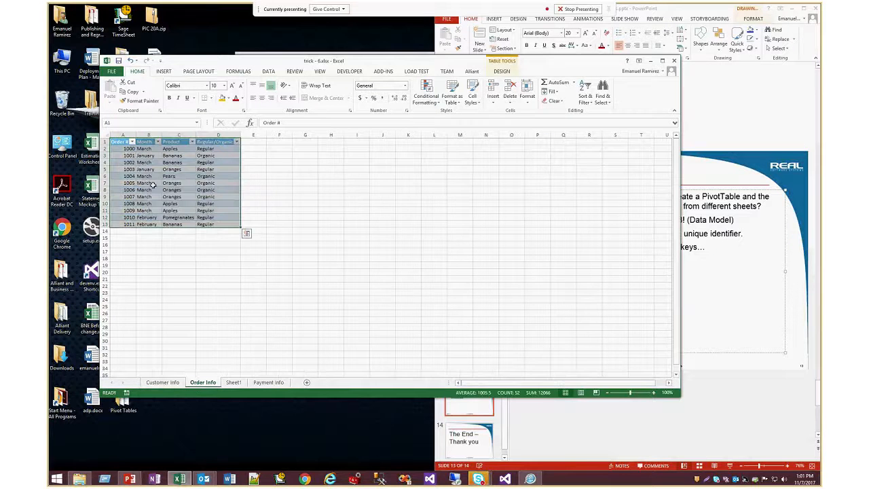
pyautogui.click(146, 148)
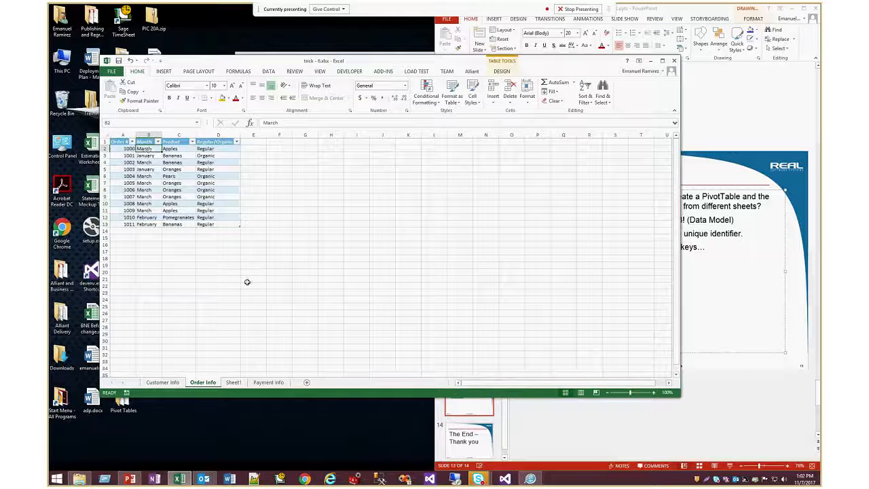
pyautogui.click(266, 382)
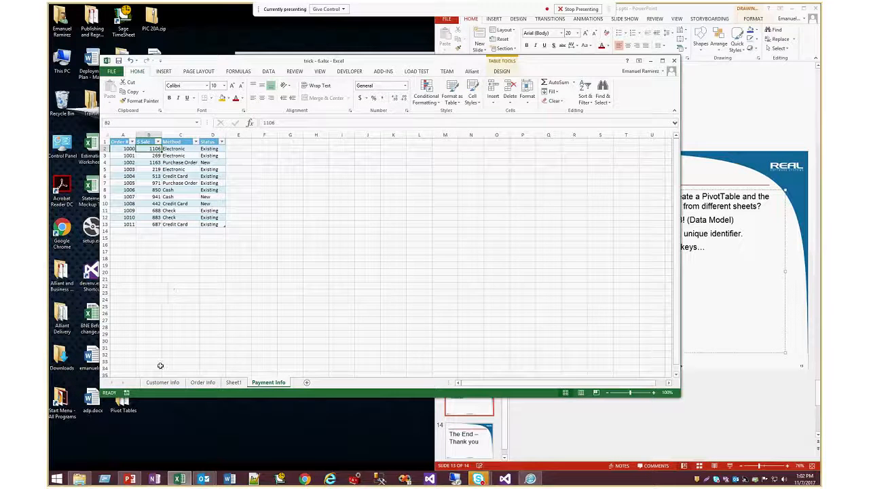
pyautogui.click(233, 383)
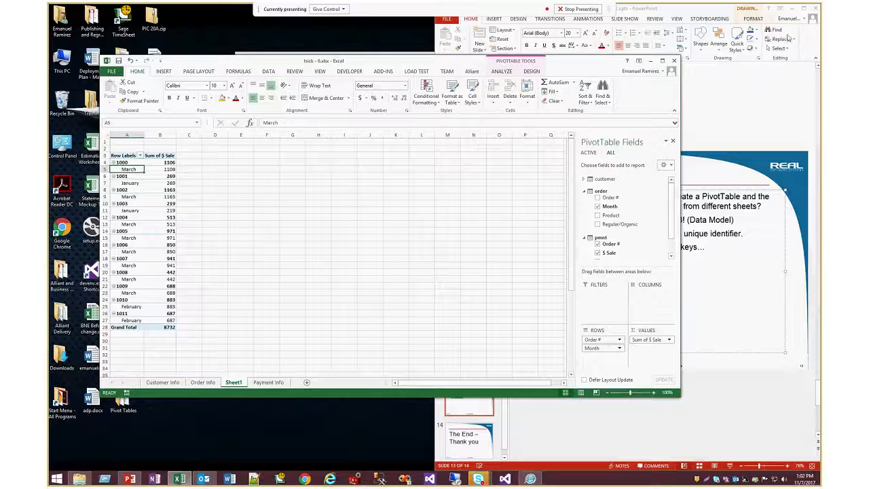
# Close trick - 6.xlsx without saving its changes, along with the TRICKS folder window and the presentation.
pyautogui.click(675, 60)
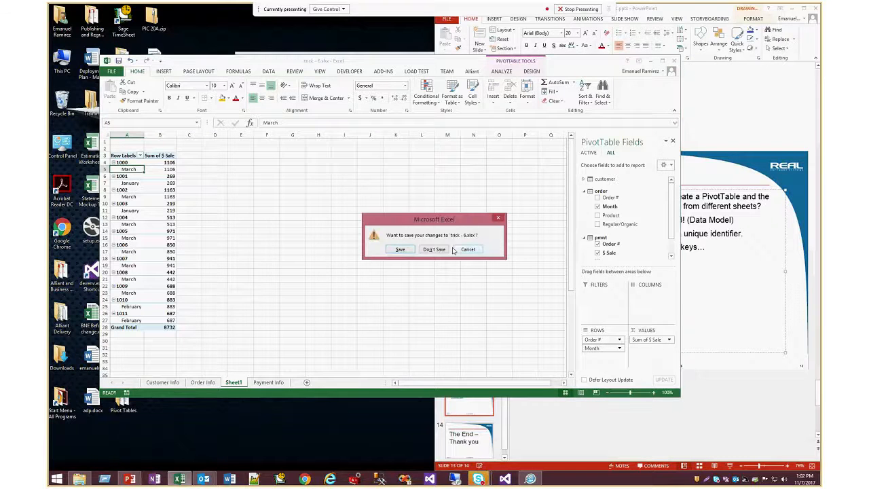
pyautogui.click(434, 249)
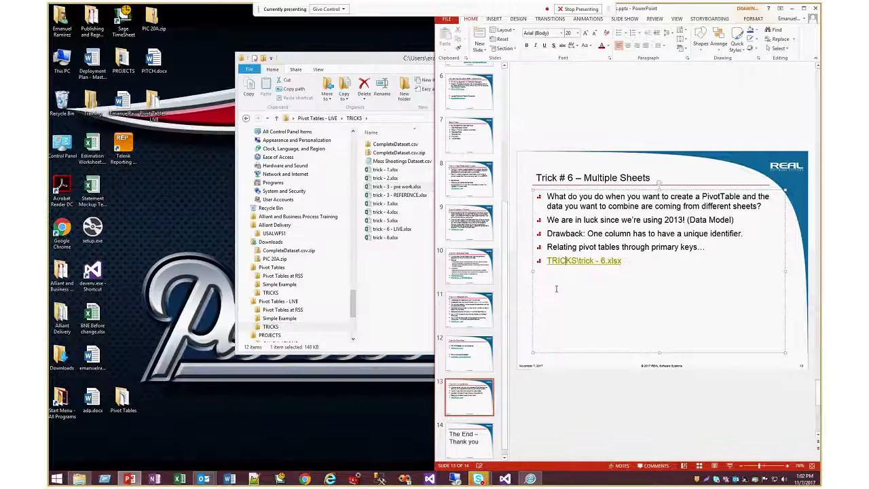
pyautogui.click(410, 270)
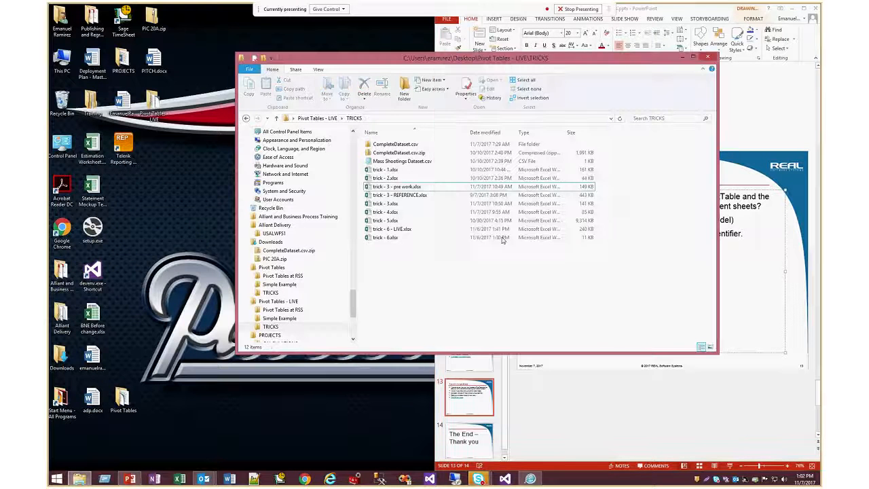
pyautogui.click(706, 60)
pyautogui.click(815, 8)
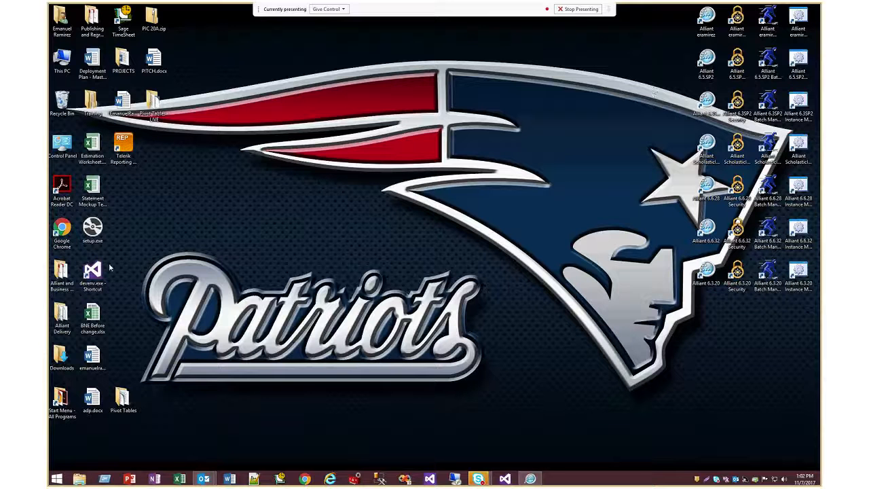
# Close the Pivot Tables in Excel - Lunch and Learn conversation in Skype for Business and return to the desktop.
pyautogui.moveTo(481, 478)
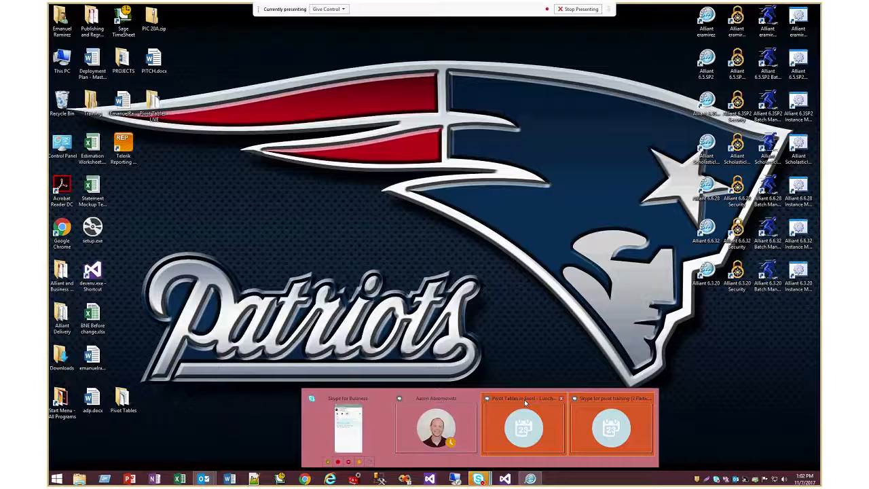
pyautogui.moveTo(524, 399)
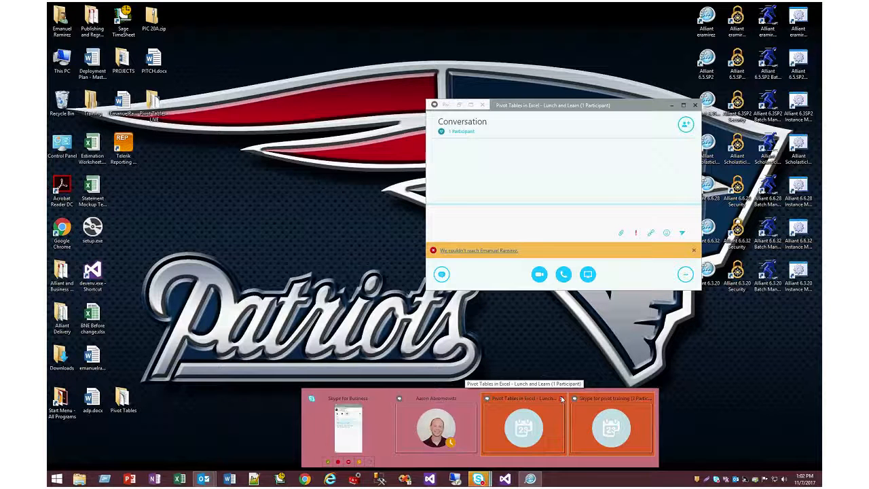
pyautogui.click(562, 400)
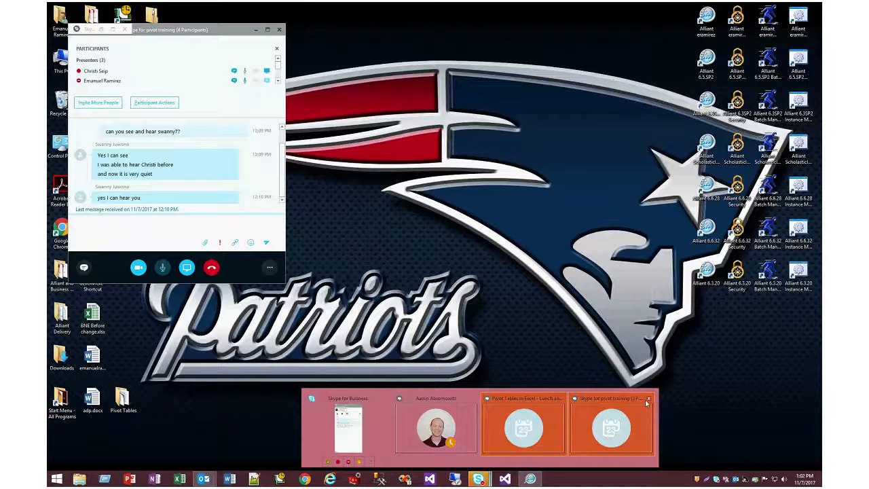
pyautogui.click(417, 271)
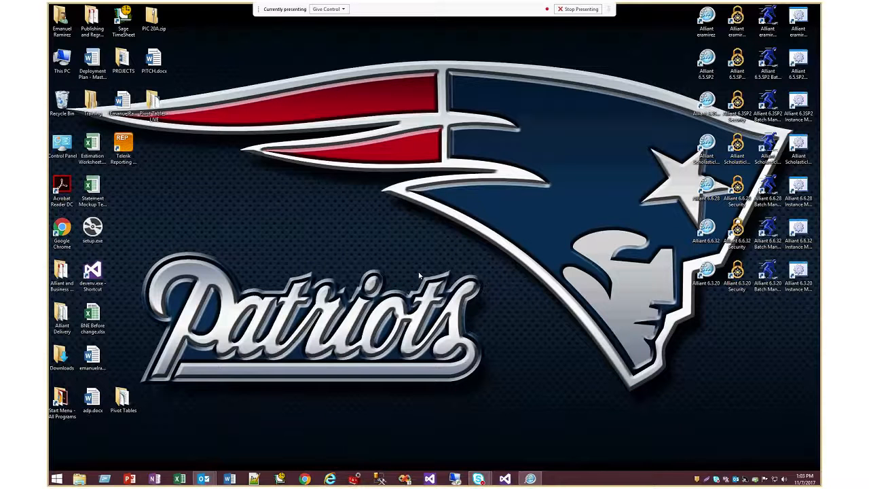